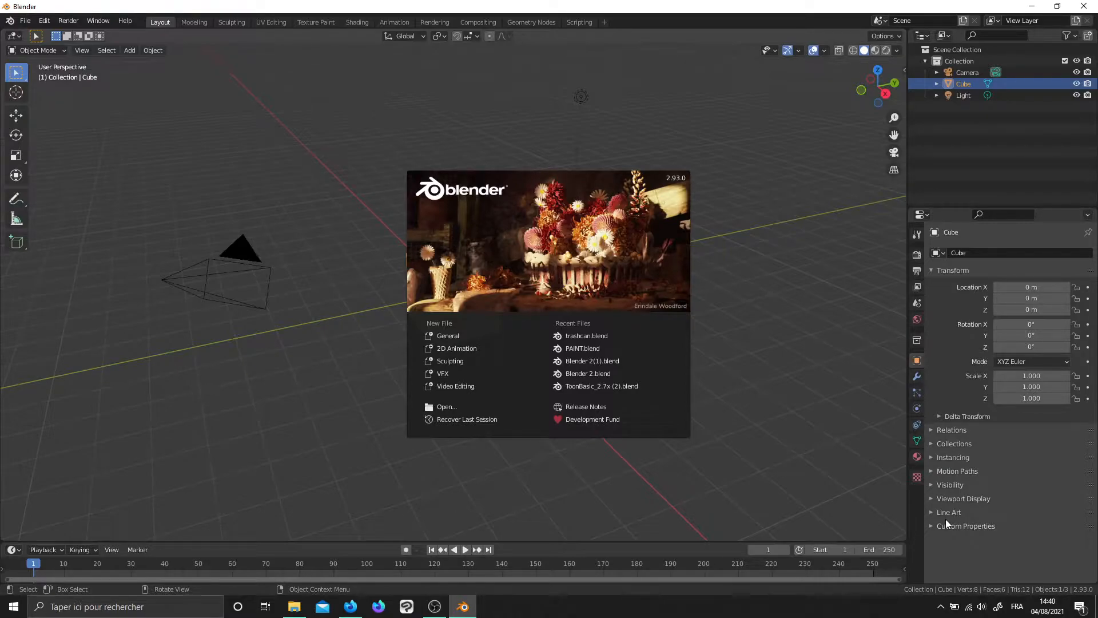
Switch to the web browser to look over the Blender home page and its download offer, and return to Blender
key(alt+Tab)
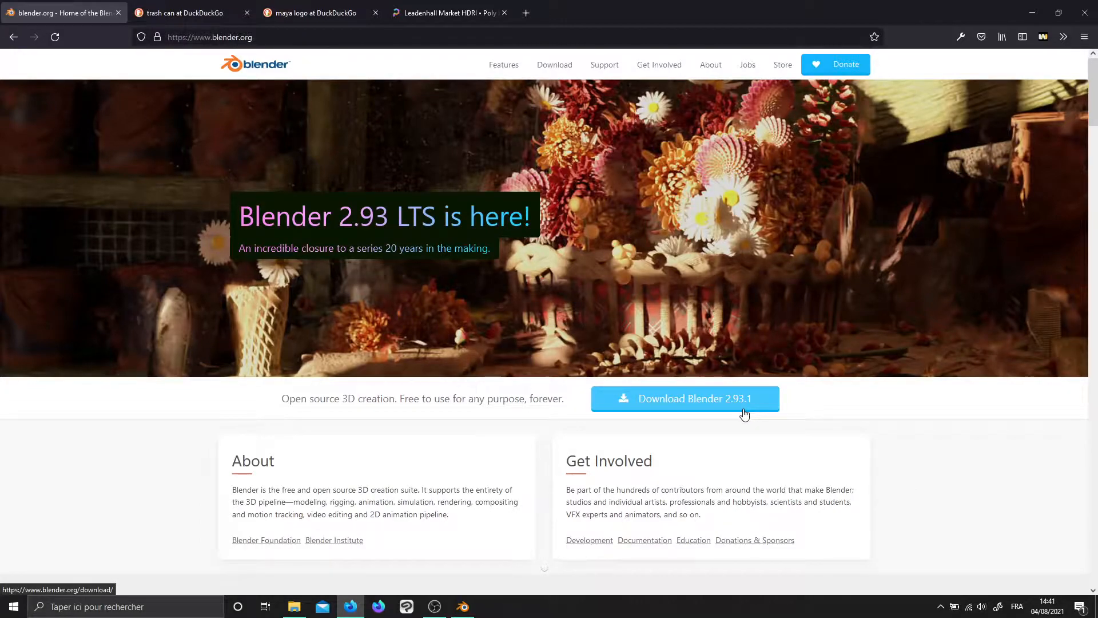
scroll(754, 457, down, 2)
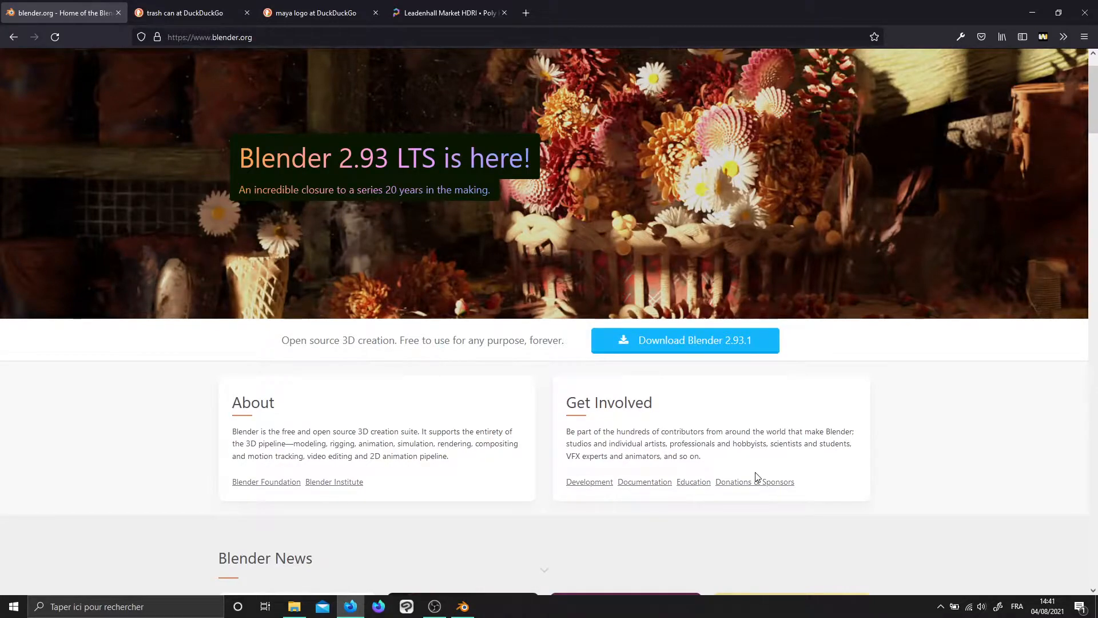
key(alt+Tab)
key(alt+Tab)
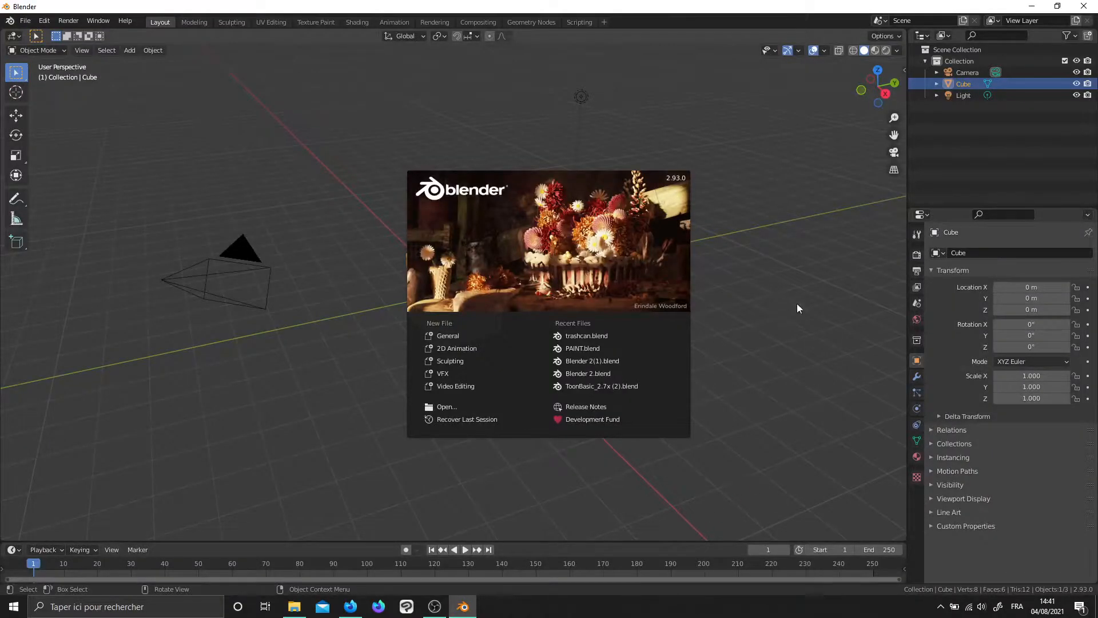
Dismiss the splash screen, select the light, camera and cube one after another, and clear the selection
click(786, 295)
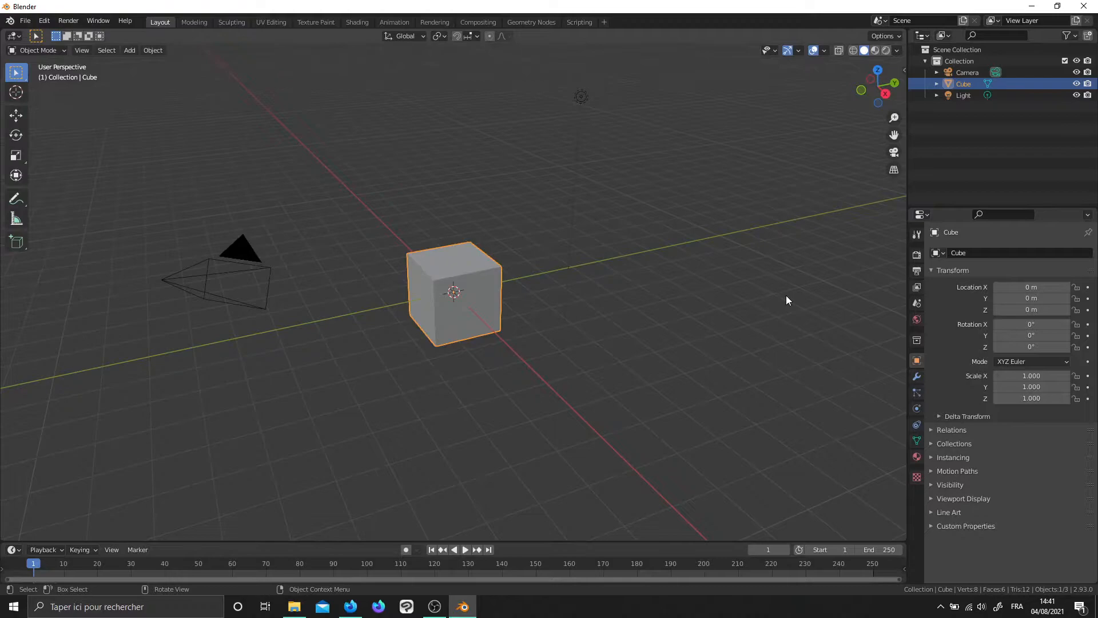
click(568, 115)
click(259, 232)
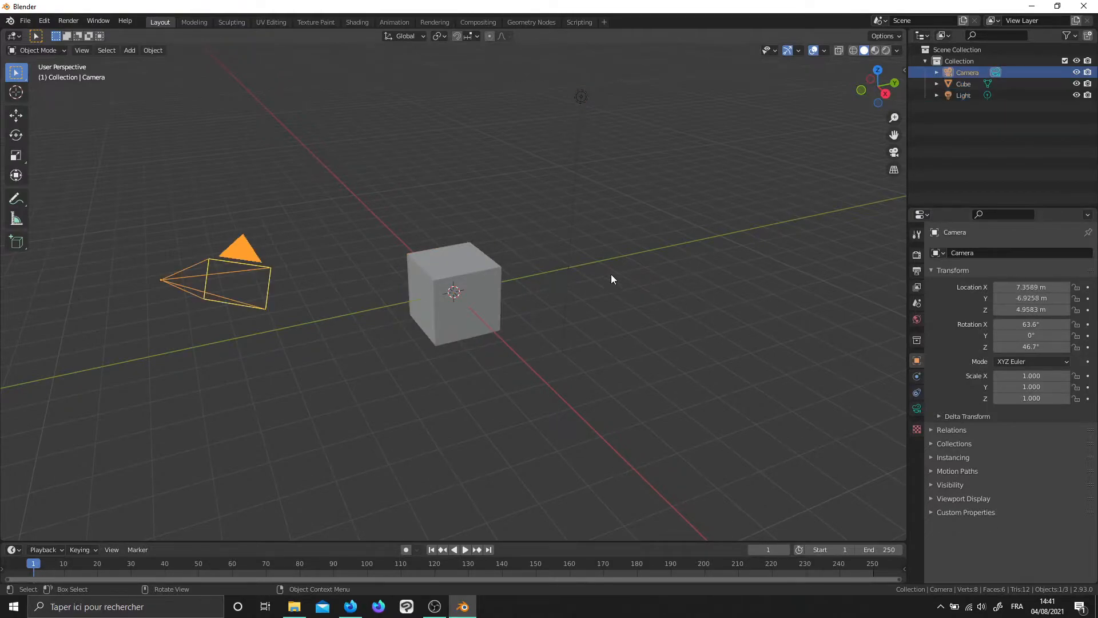
click(489, 312)
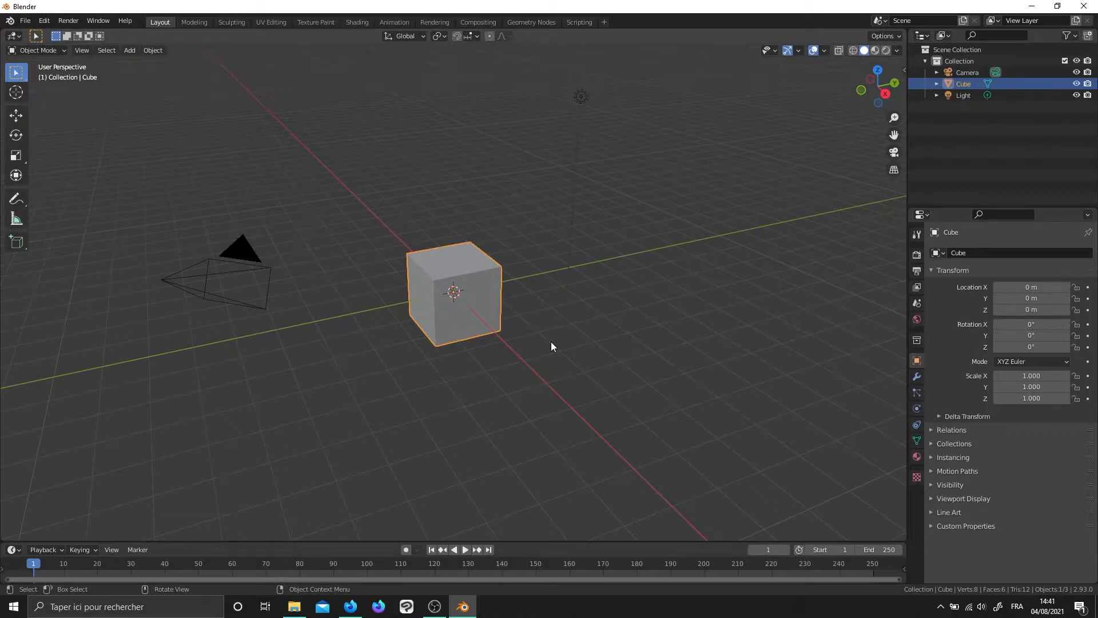
click(810, 258)
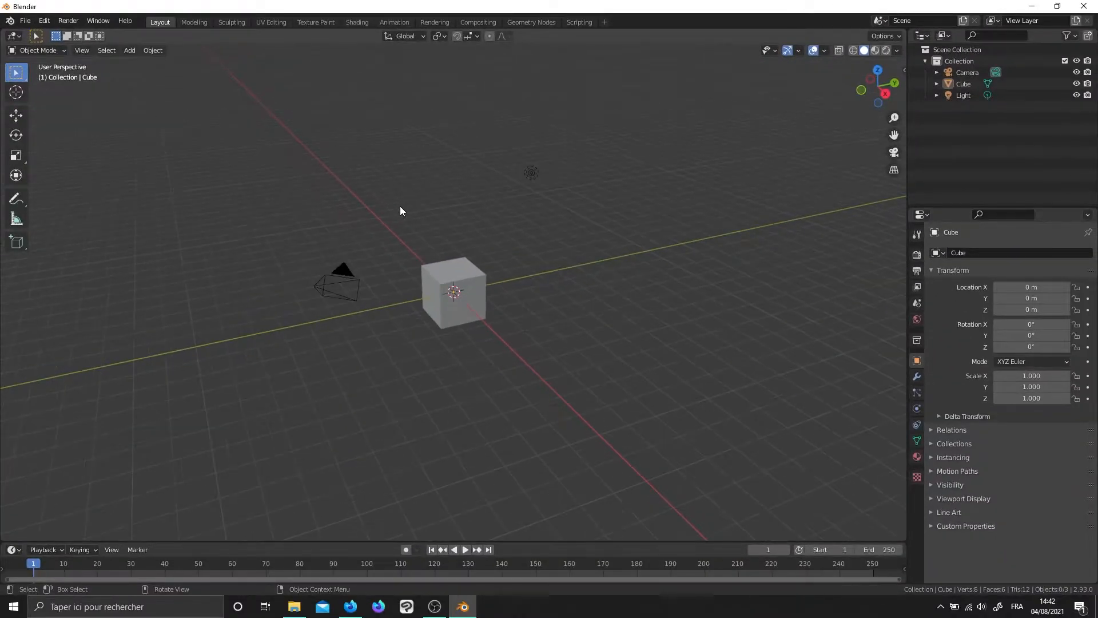
Explore the default scene around the cube by zooming, orbiting and panning the view
scroll(399, 206, up, 2)
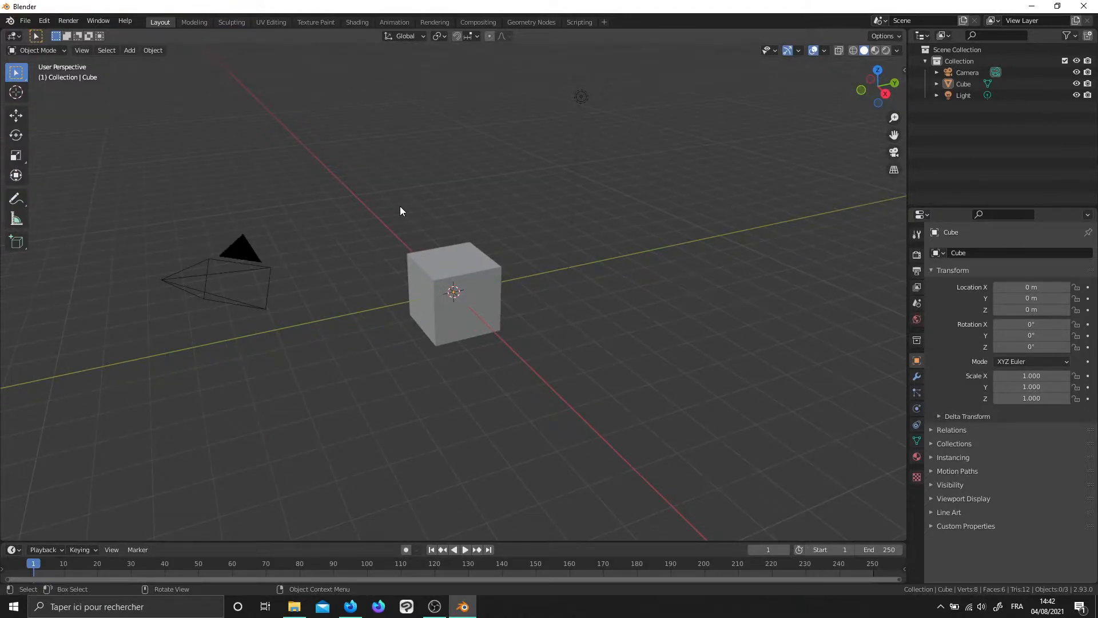
mouse_move(496, 185)
middle_down()
mouse_move(456, 195)
mouse_move(441, 149)
mouse_move(513, 211)
mouse_move(476, 188)
mouse_move(468, 195)
mouse_move(499, 201)
middle_up()
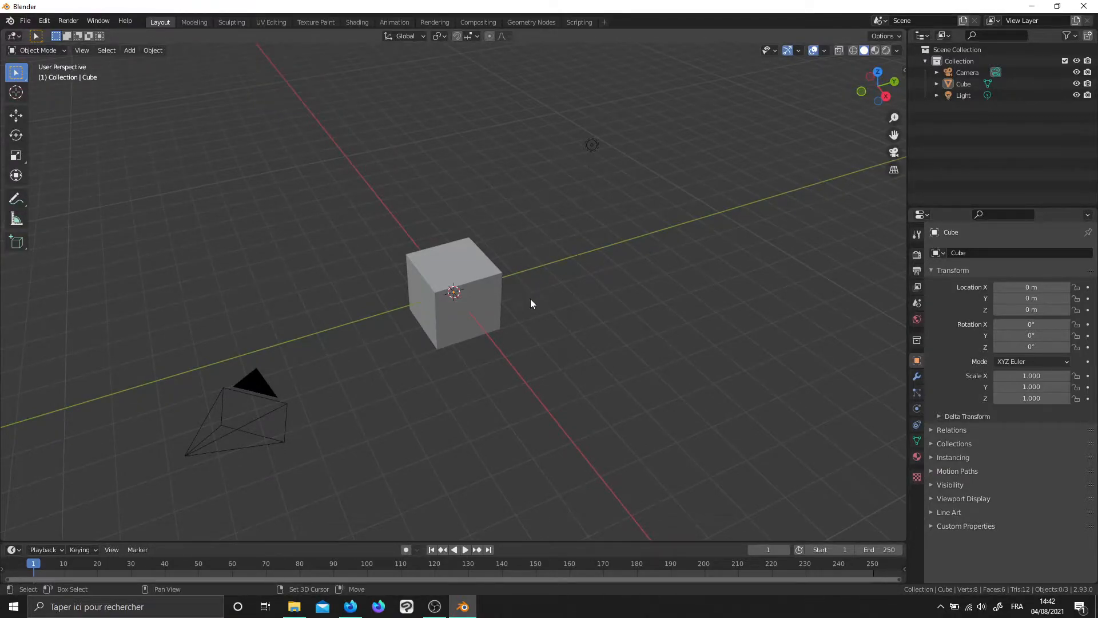
mouse_move(519, 265)
shift+middle_down()
mouse_move(632, 307)
mouse_move(429, 225)
mouse_move(441, 282)
mouse_move(554, 315)
mouse_move(482, 264)
mouse_move(510, 260)
shift+middle_up()
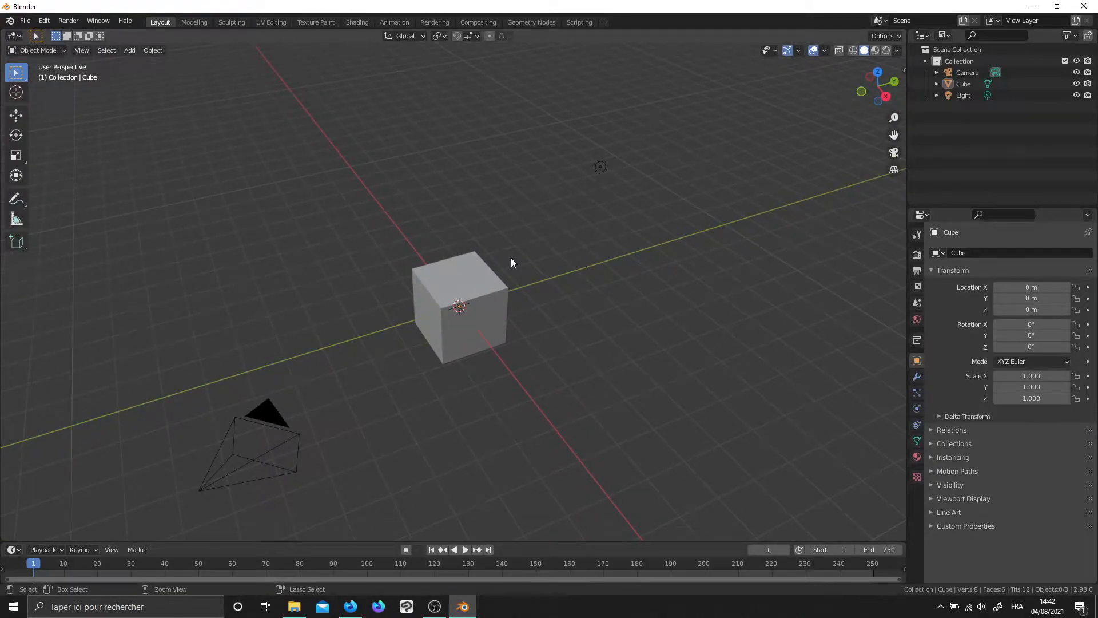
ctrl+middle_drag(503, 307, 514, 283)
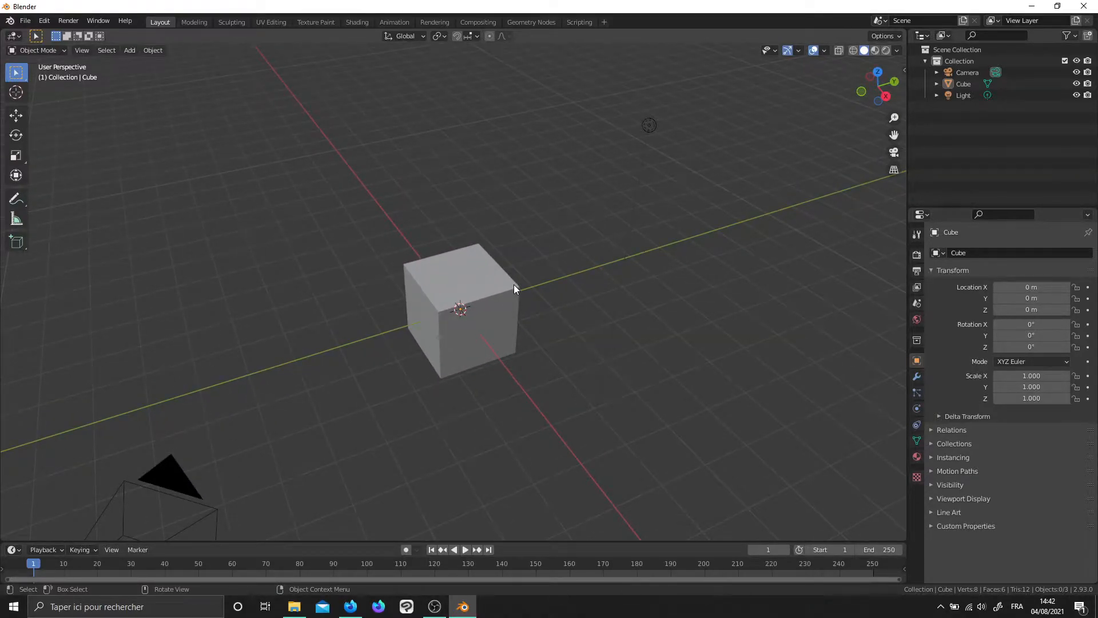
middle_drag(514, 283, 526, 328)
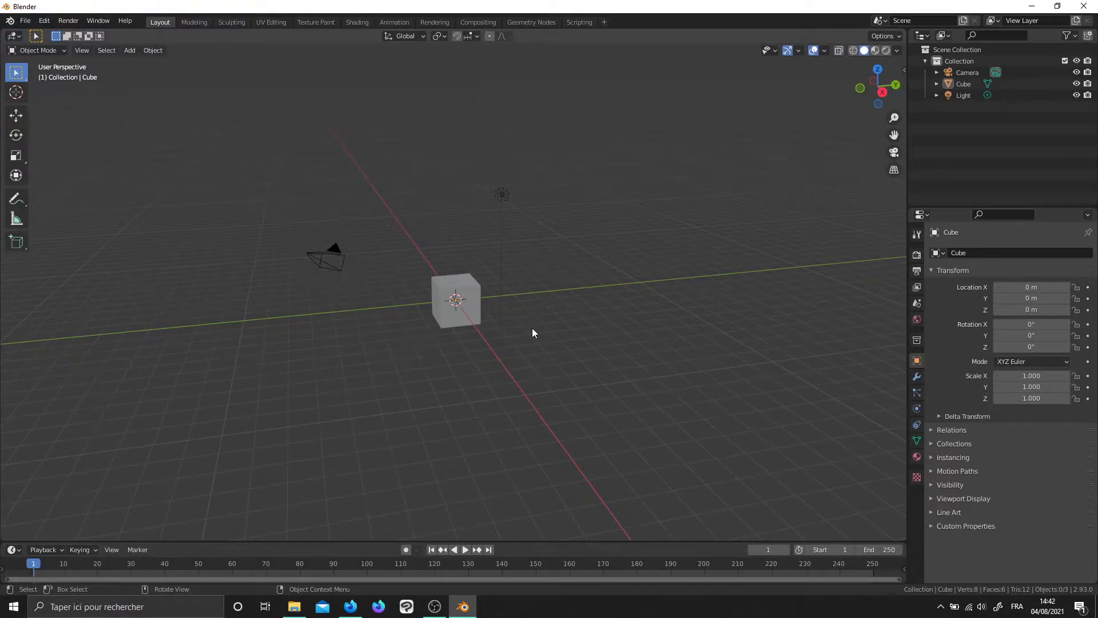
mouse_move(530, 337)
middle_down()
mouse_move(564, 339)
mouse_move(474, 325)
mouse_move(537, 335)
mouse_move(529, 268)
mouse_move(480, 392)
mouse_move(505, 368)
mouse_move(507, 327)
mouse_move(467, 276)
mouse_move(529, 279)
mouse_move(524, 320)
middle_up()
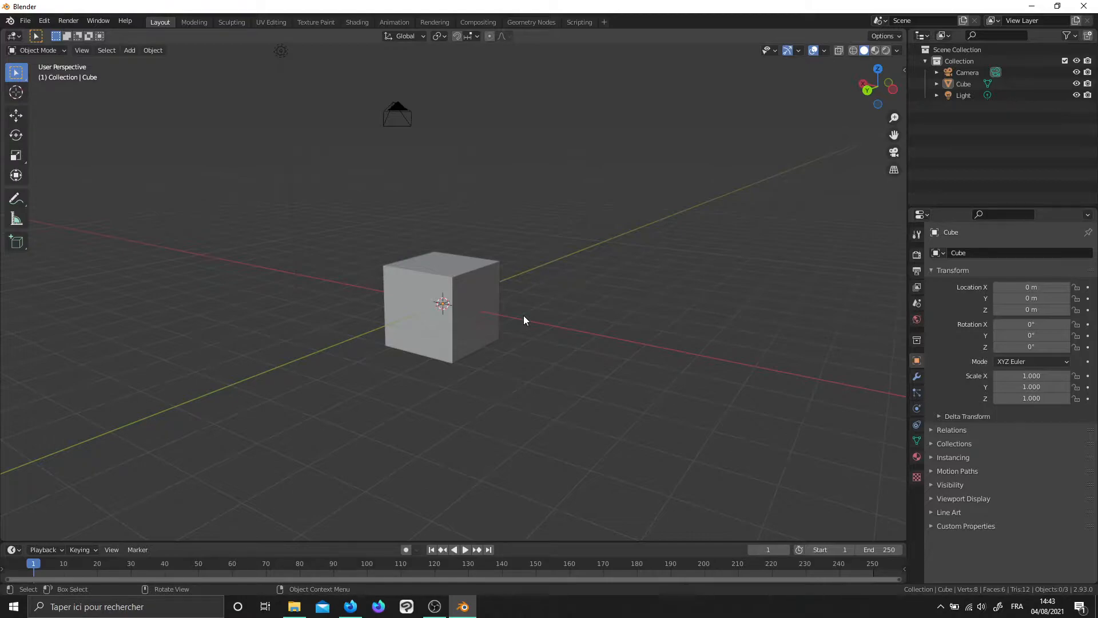
View the cube in the front, right and top orthographic views
key(KP_1)
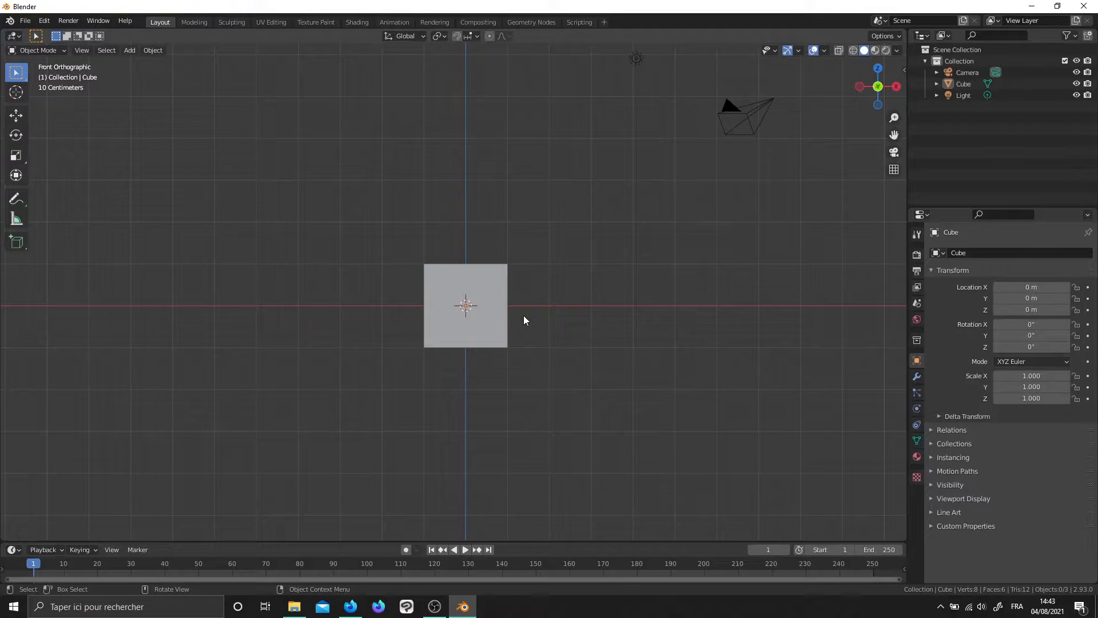
key(KP_3)
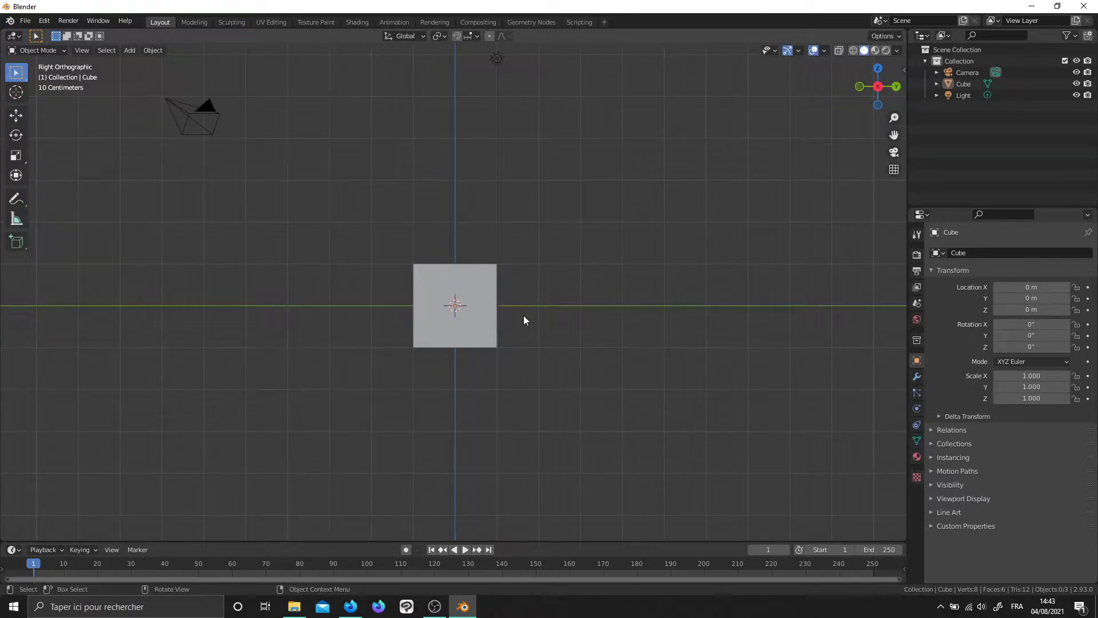
key(KP_7)
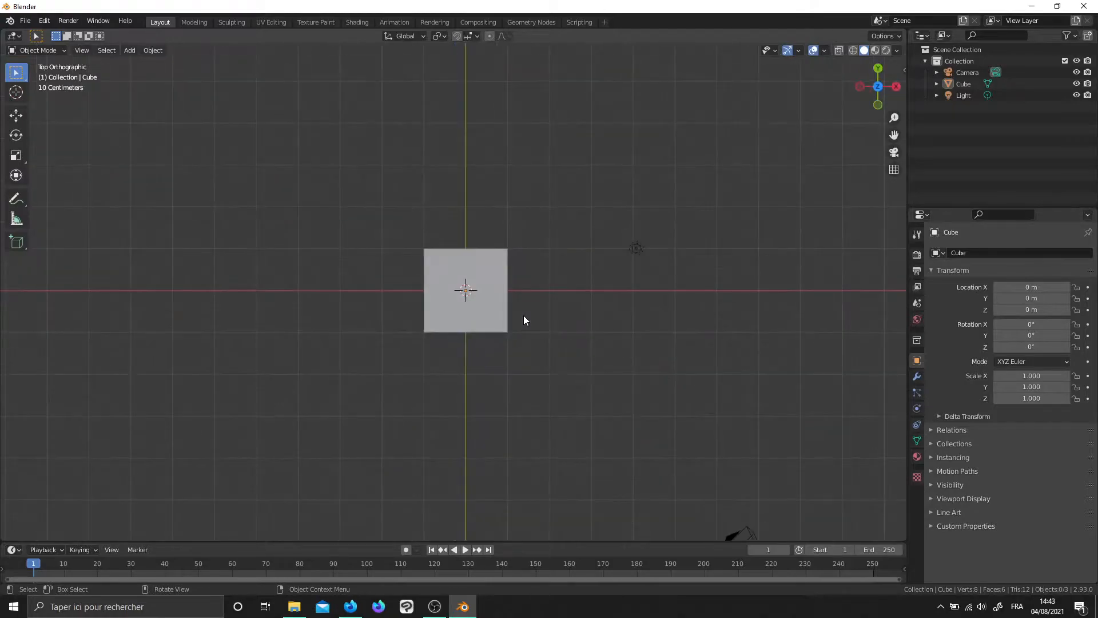
scroll(523, 317, down, 1)
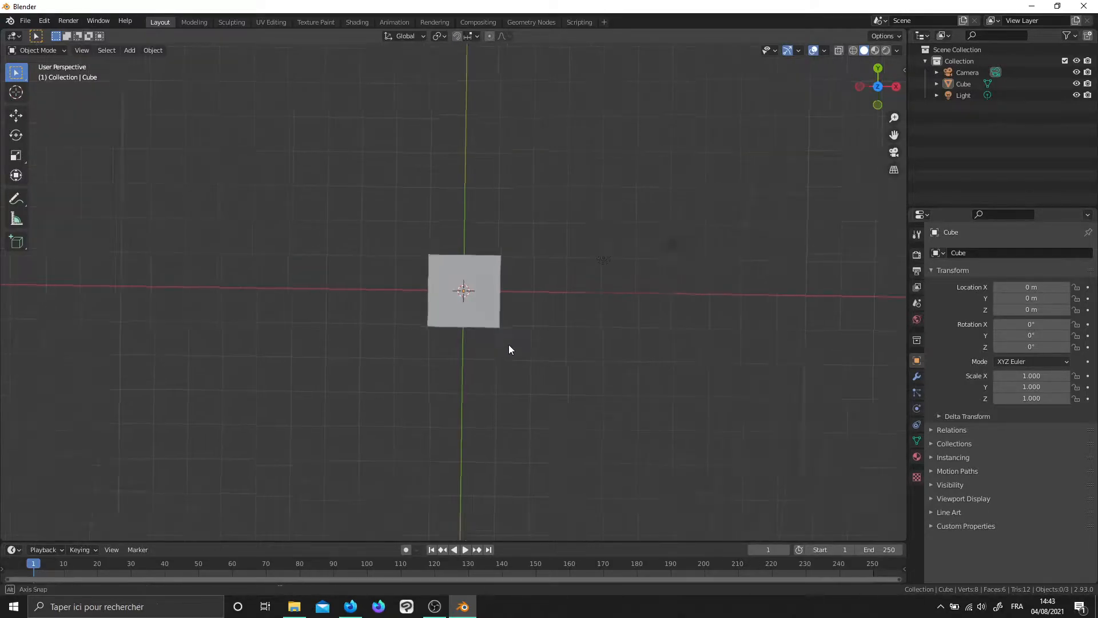
Delete the default cube and add a Monkey mesh in its place
middle_drag(515, 345, 489, 297)
click(490, 297)
key(x)
click(490, 298)
key(shift+a)
mouse_move(491, 296)
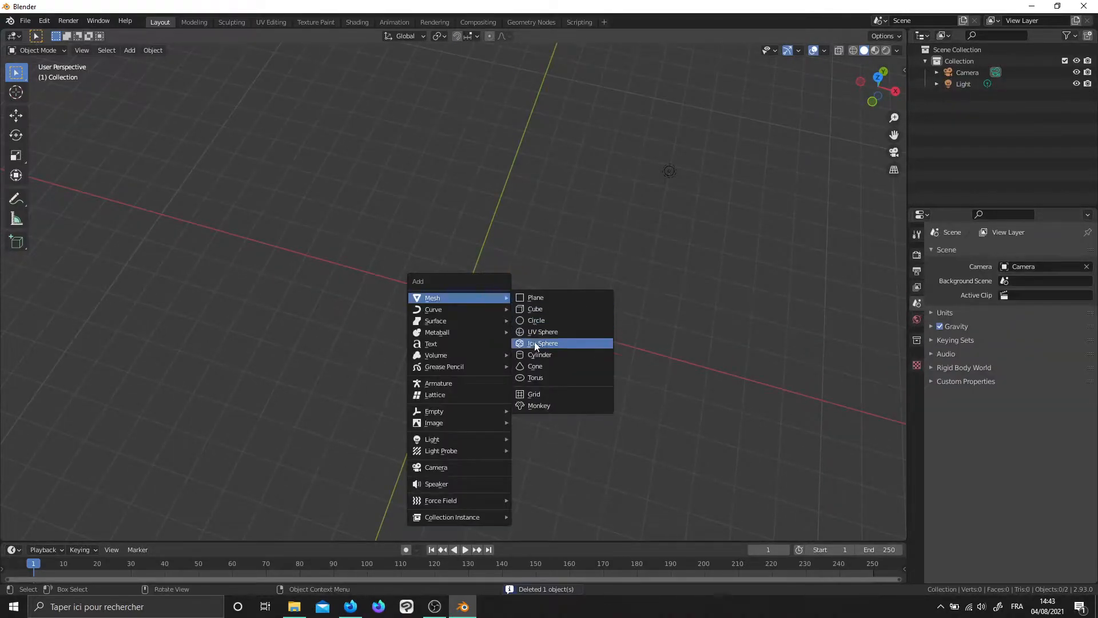
click(543, 399)
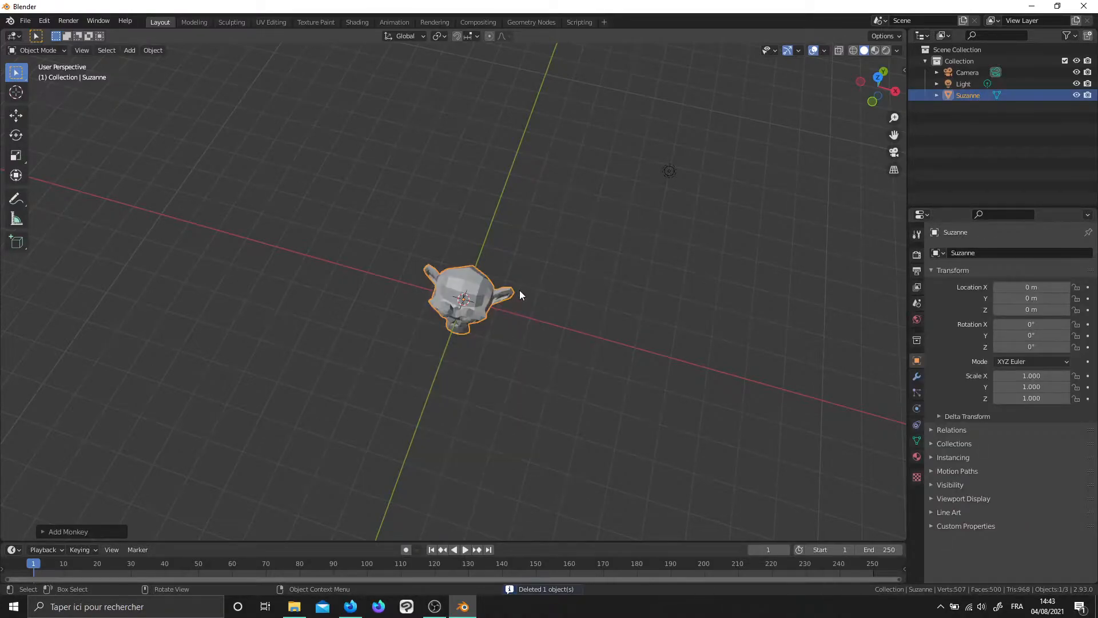
View the monkey head in front, right and top orthographic views and return to a closer perspective view
key(KP_1)
key(KP_3)
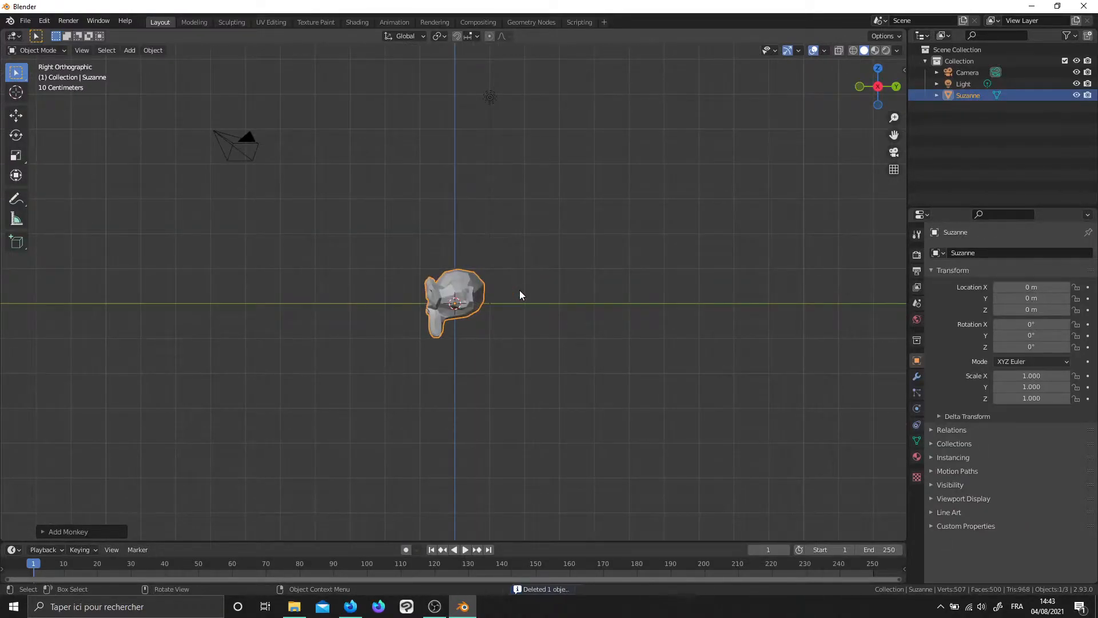
key(KP_7)
middle_drag(517, 311, 553, 291)
scroll(552, 291, up, 2)
Compare the monkey head's front and back, right and left, and bottom orthographic views
key(KP_1)
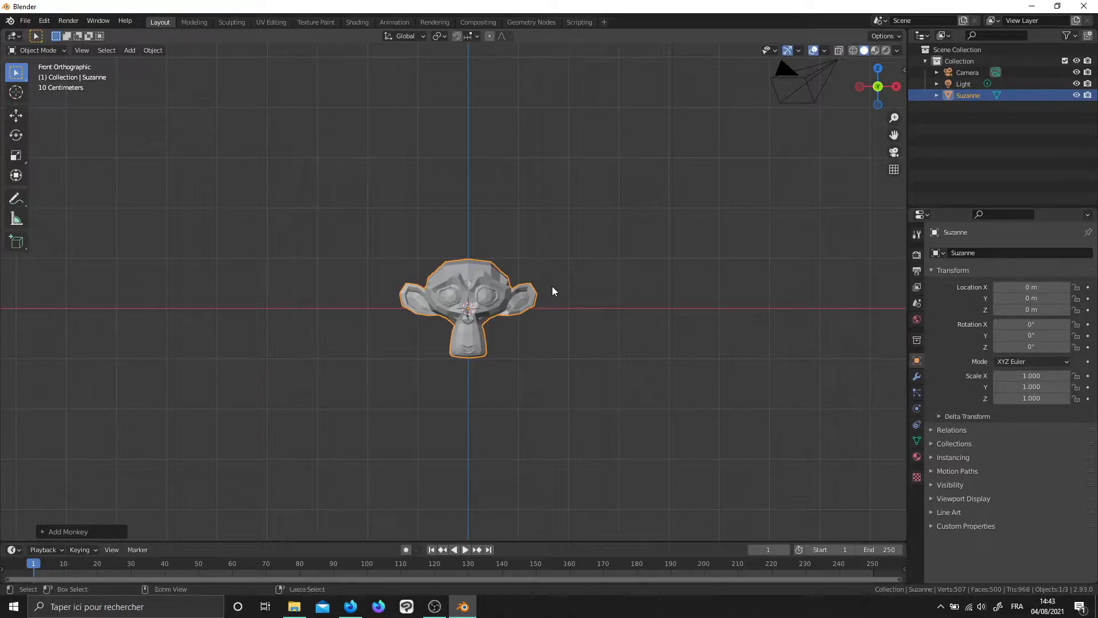
key(ctrl+KP_1)
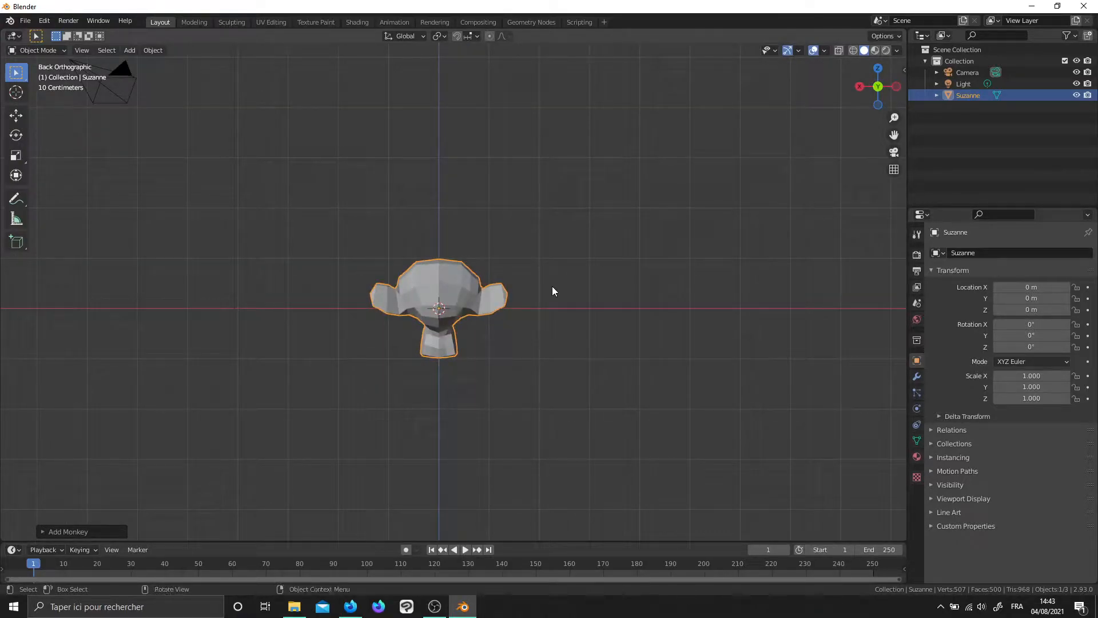
key(KP_3)
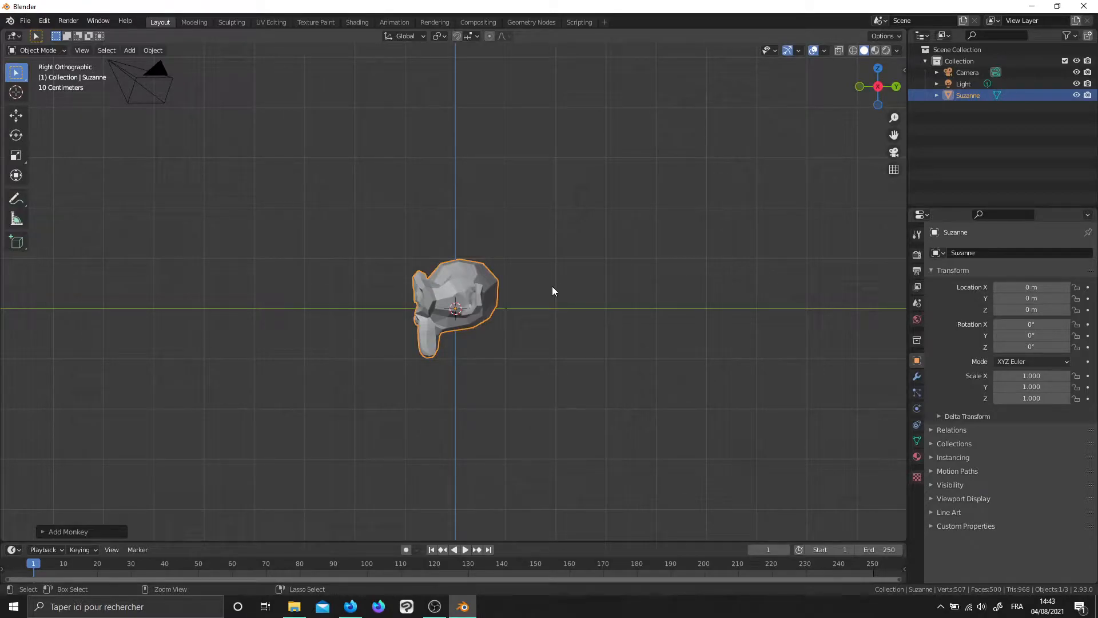
key(ctrl+KP_3)
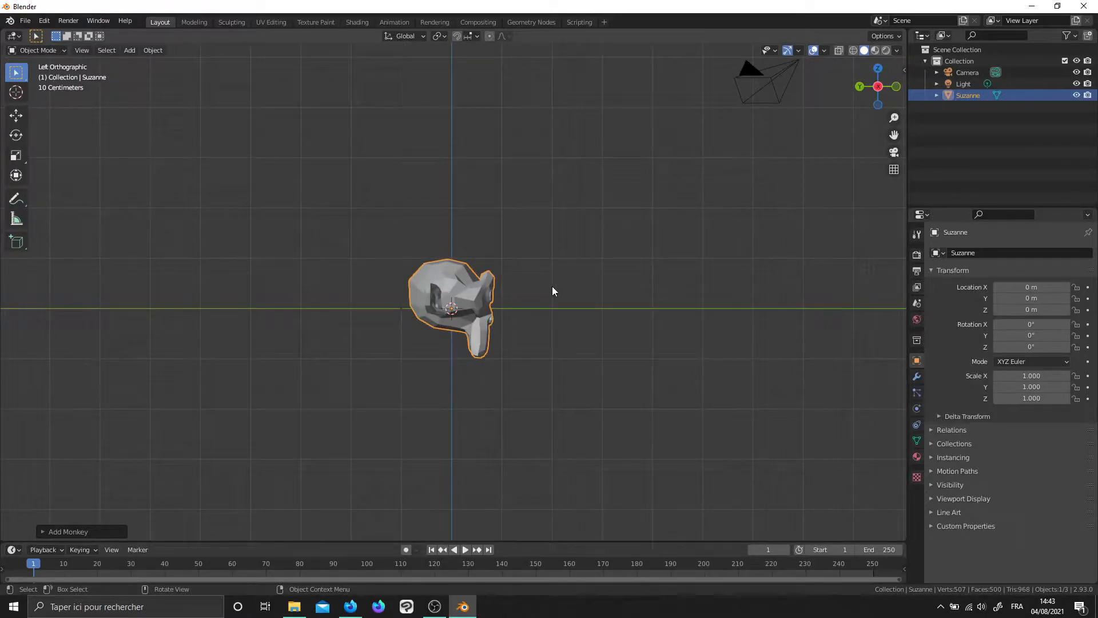
key(ctrl+KP_7)
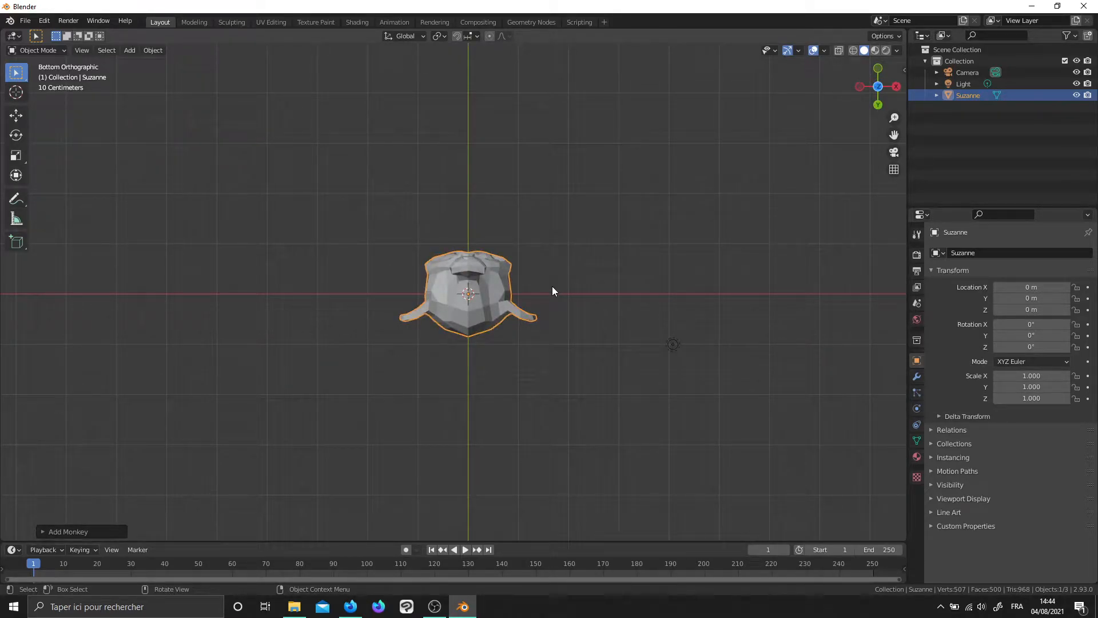
Examine the monkey head up close, look at it through the scene camera with the camera selected, and leave the camera view
middle_drag(581, 195, 532, 297)
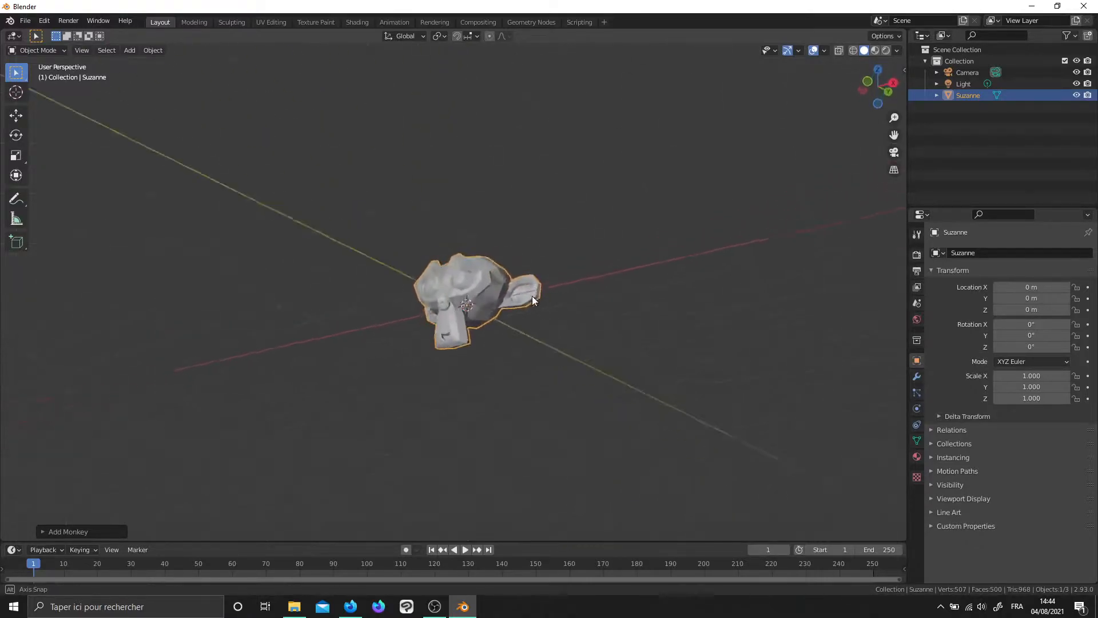
scroll(532, 296, up, 5)
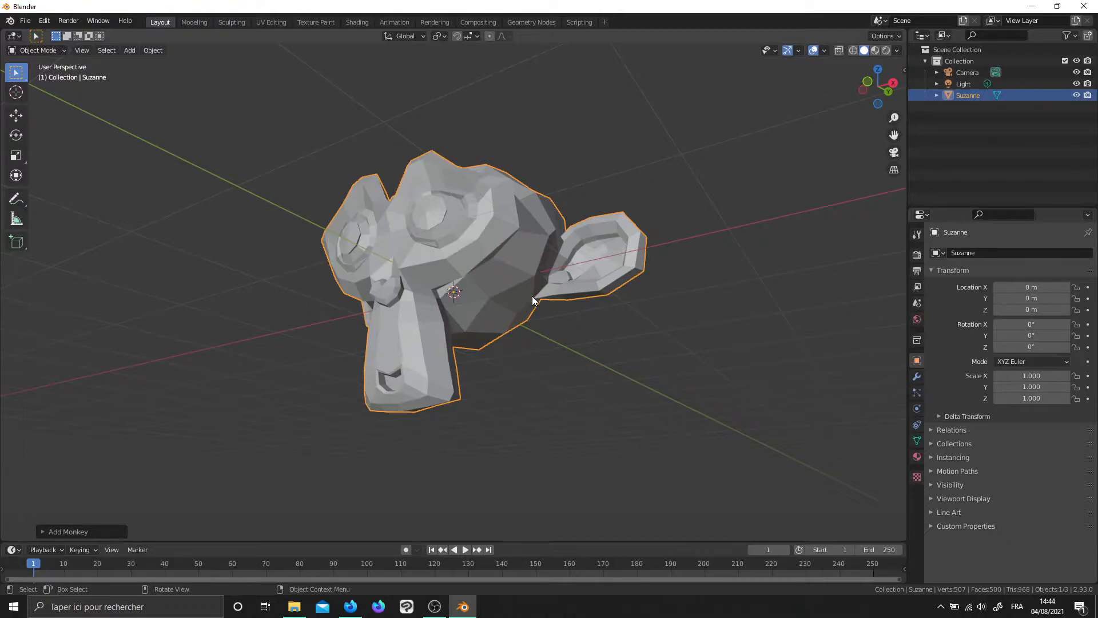
key(KP_0)
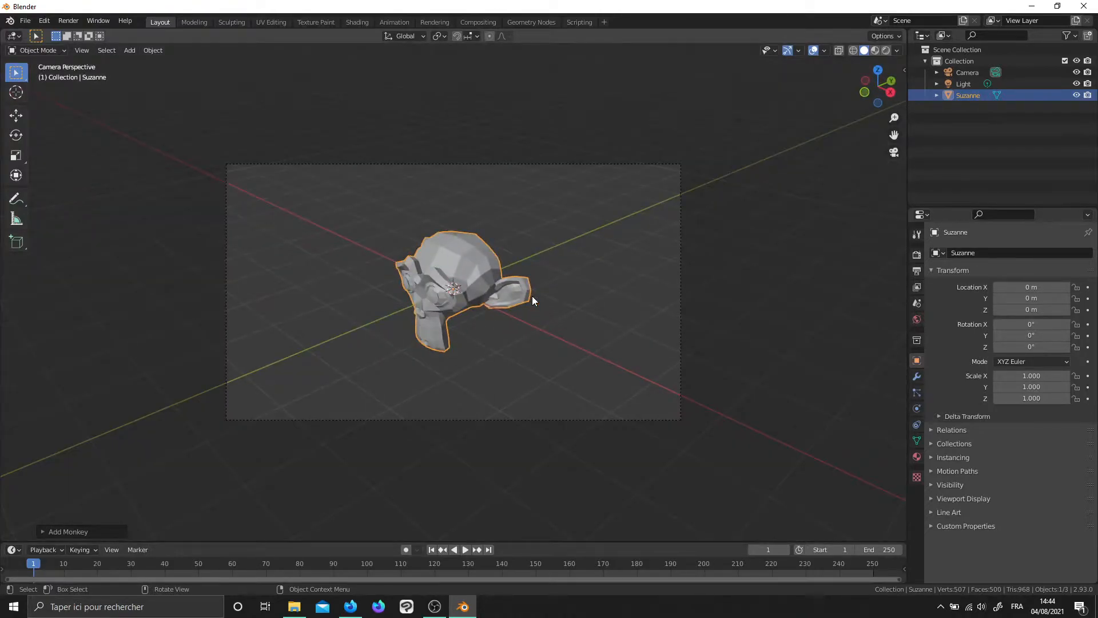
click(533, 165)
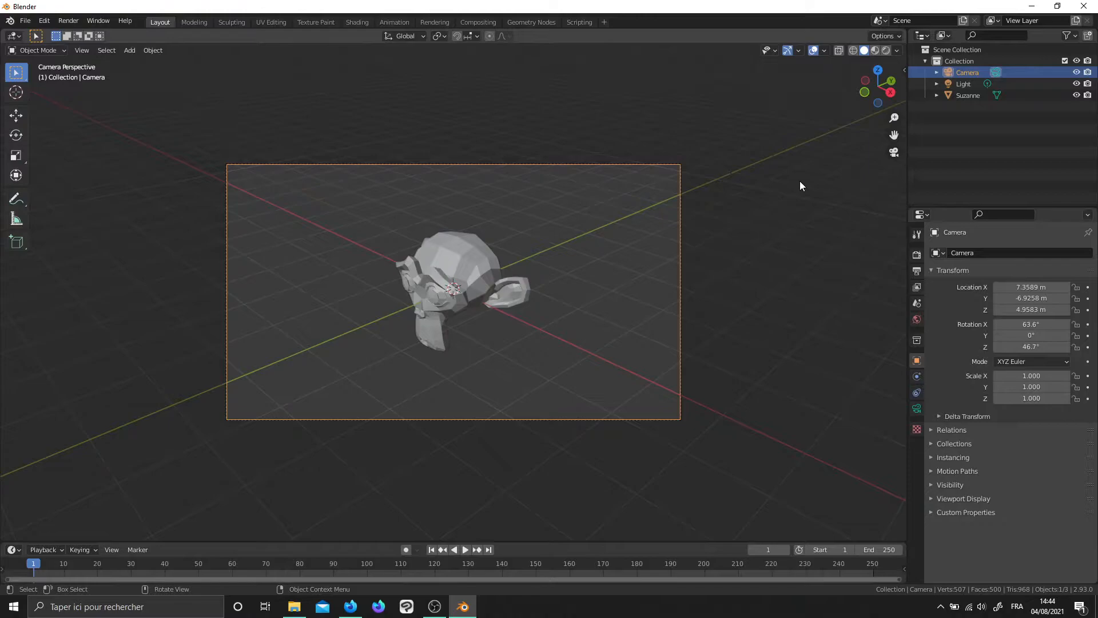
middle_drag(714, 233, 550, 268)
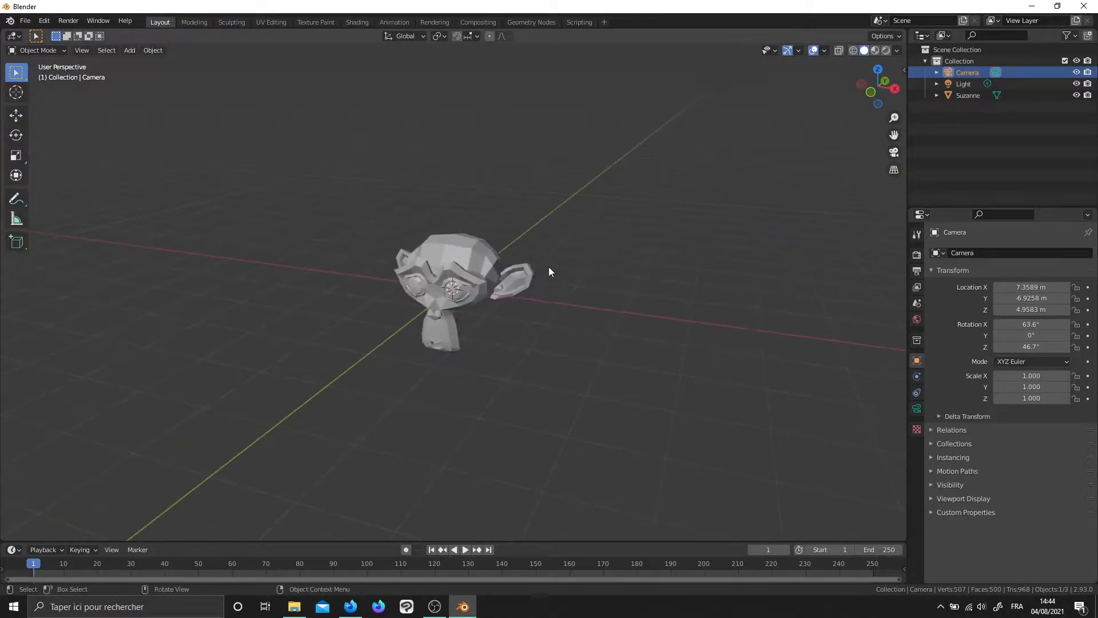
Delete the monkey head and add a Cube mesh at the world origin
click(517, 259)
key(x)
click(506, 264)
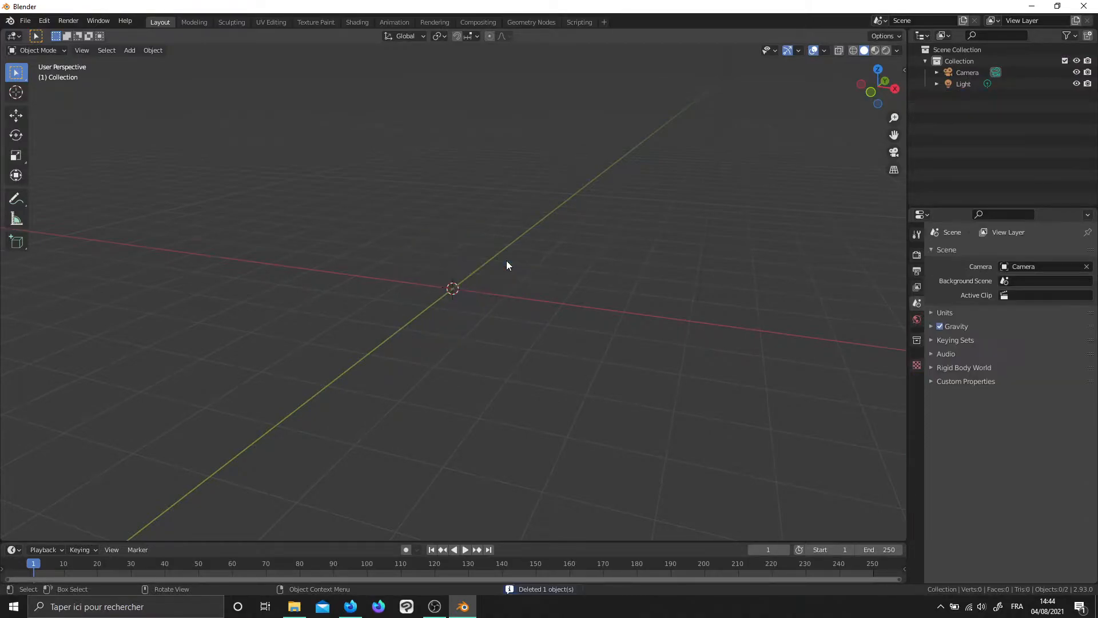
key(shift+a)
mouse_move(506, 260)
click(549, 272)
middle_drag(549, 273, 505, 274)
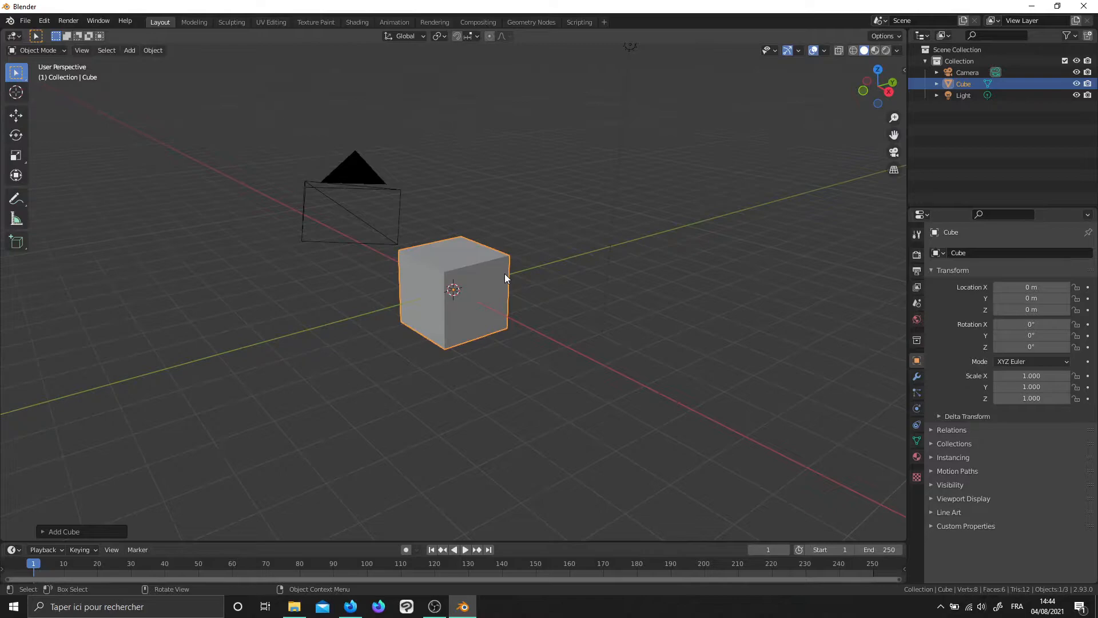
Try Circle Select over the cube and return to the regular selection tool
key(c)
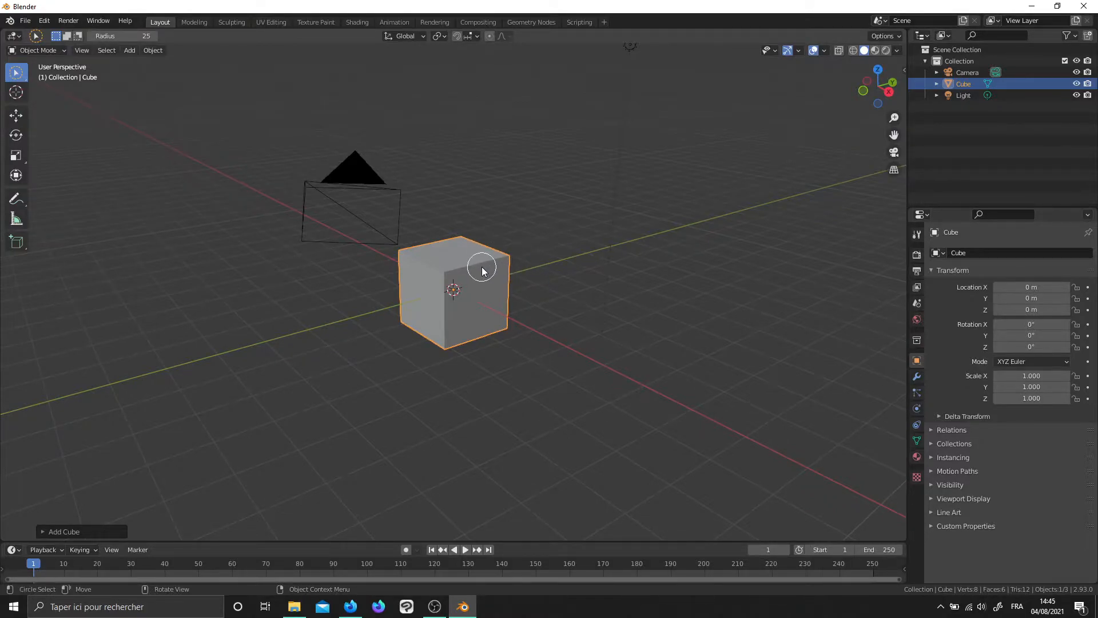
key(Escape)
key(w)
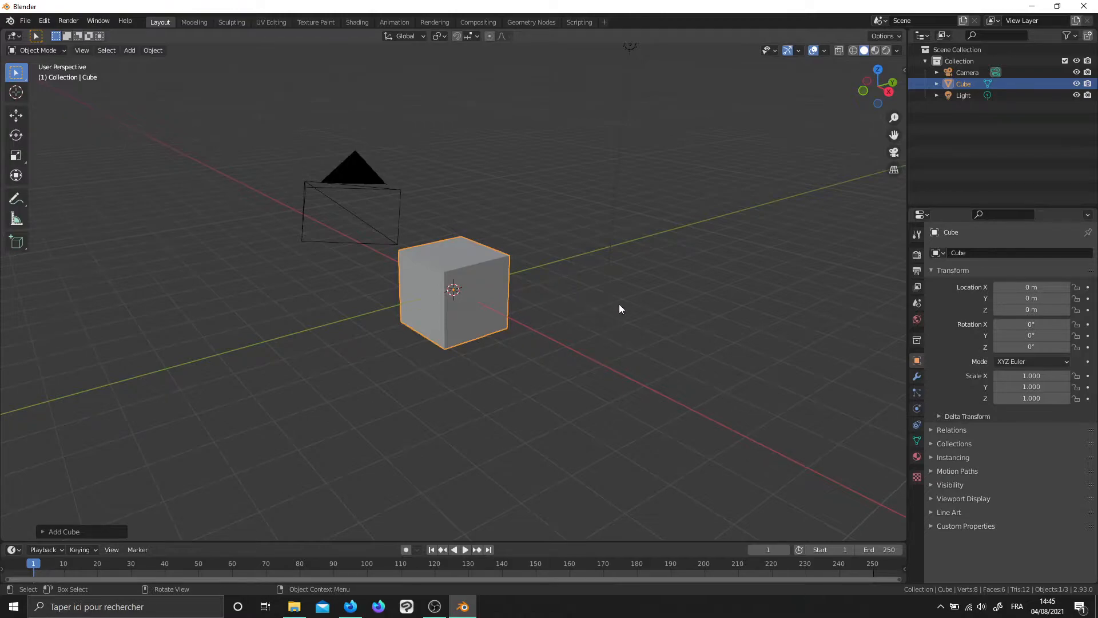
middle_drag(620, 309, 607, 312)
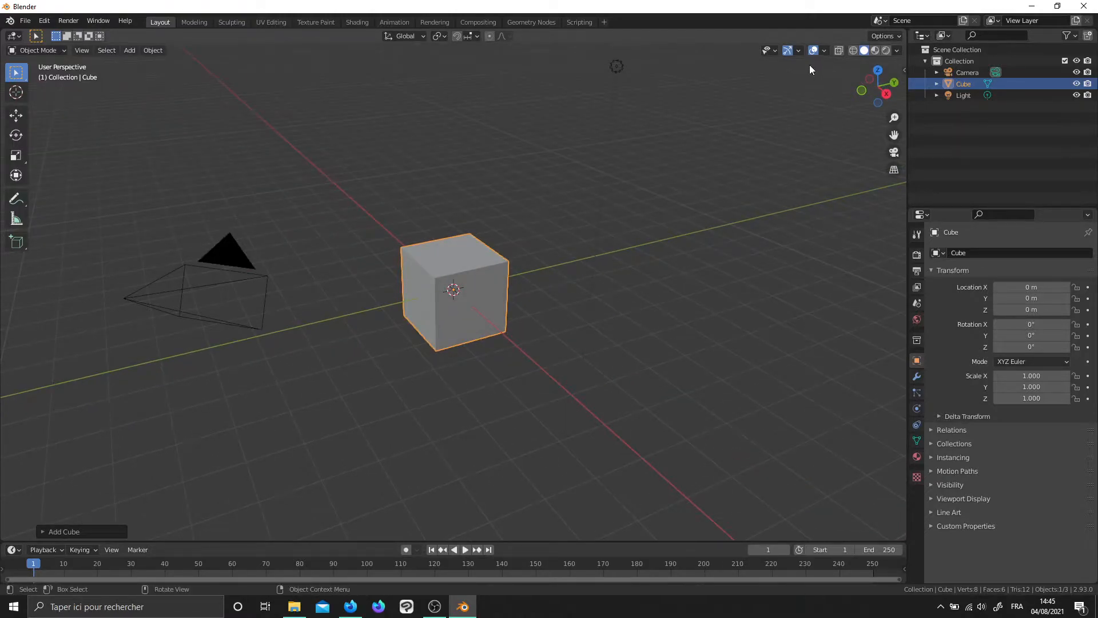
Show the Move, Rotate and Scale object gizmos, try transforming the cube with them, and undo that transform
click(799, 51)
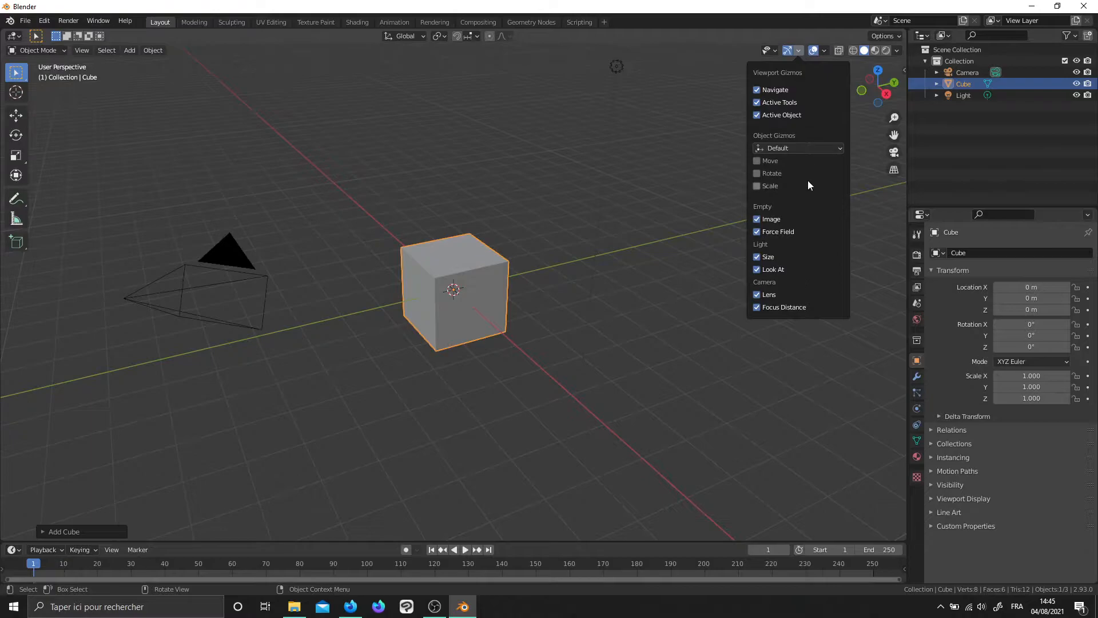
click(757, 162)
click(758, 173)
click(757, 185)
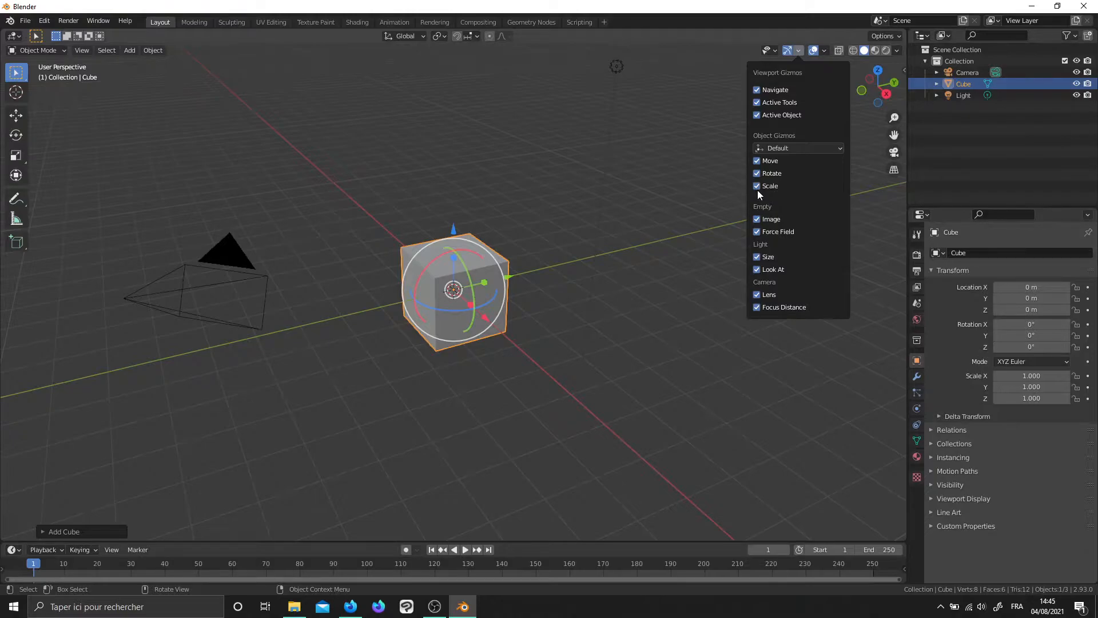
drag(495, 278, 564, 276)
key(ctrl+z)
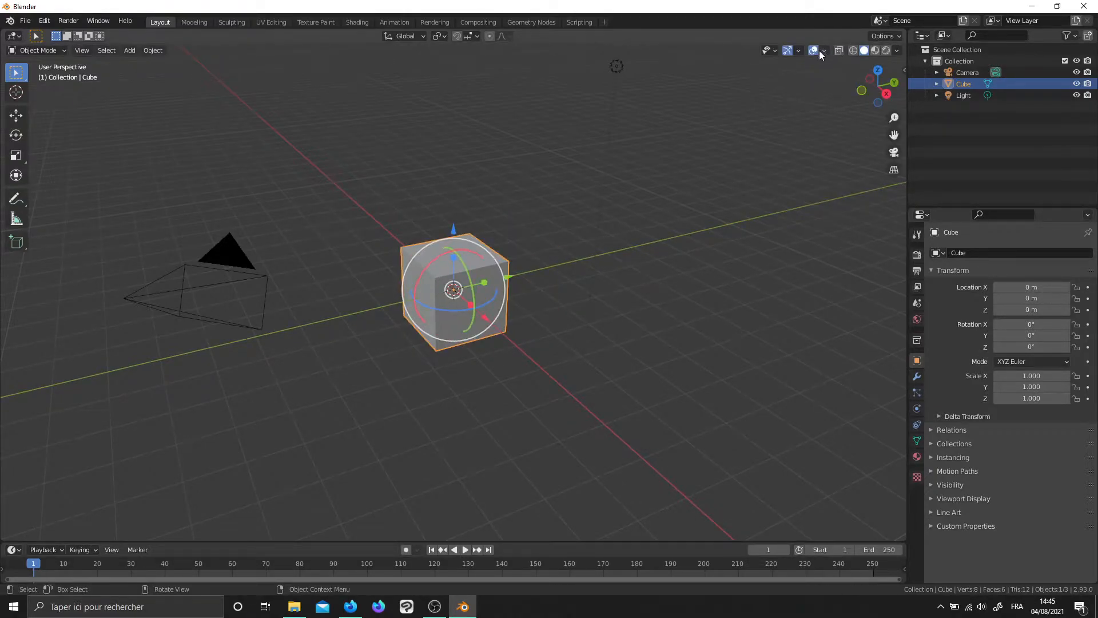
Hide the Move, Rotate and Scale object gizmos again and deselect the cube
click(798, 50)
click(759, 185)
click(756, 173)
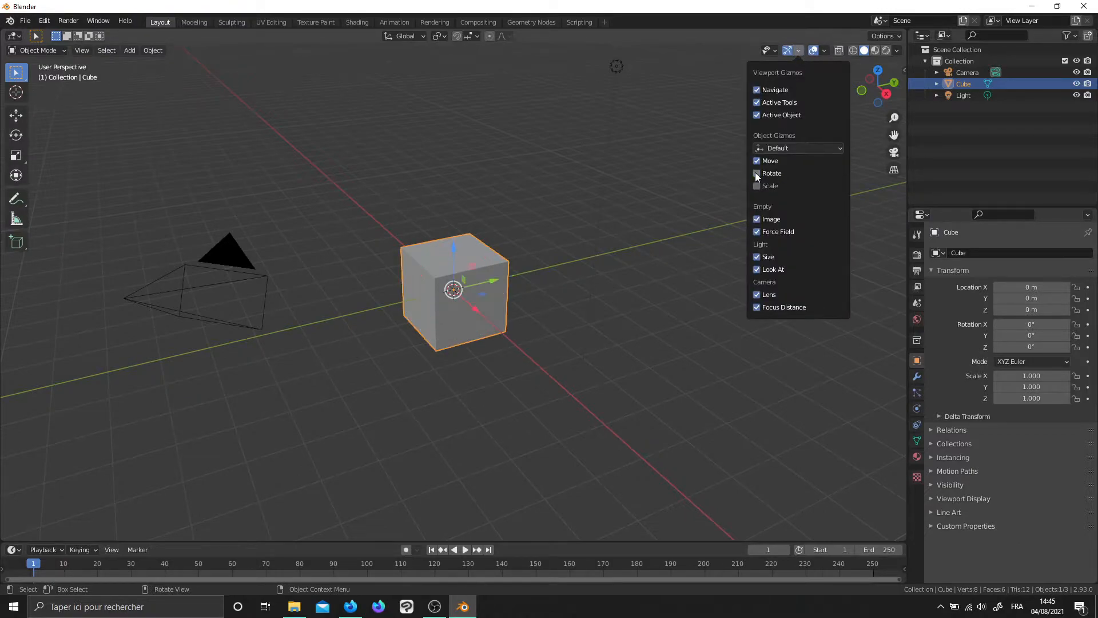
click(648, 219)
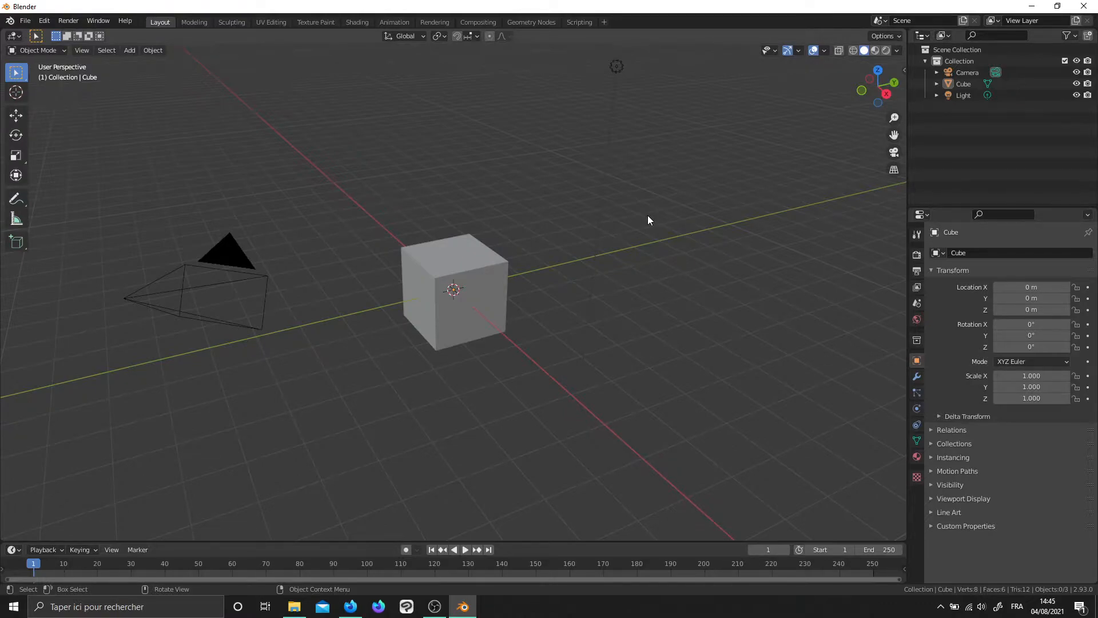
Select the cube, move it freely twice, and clear its location back to the world origin
middle_drag(648, 220, 482, 271)
click(501, 275)
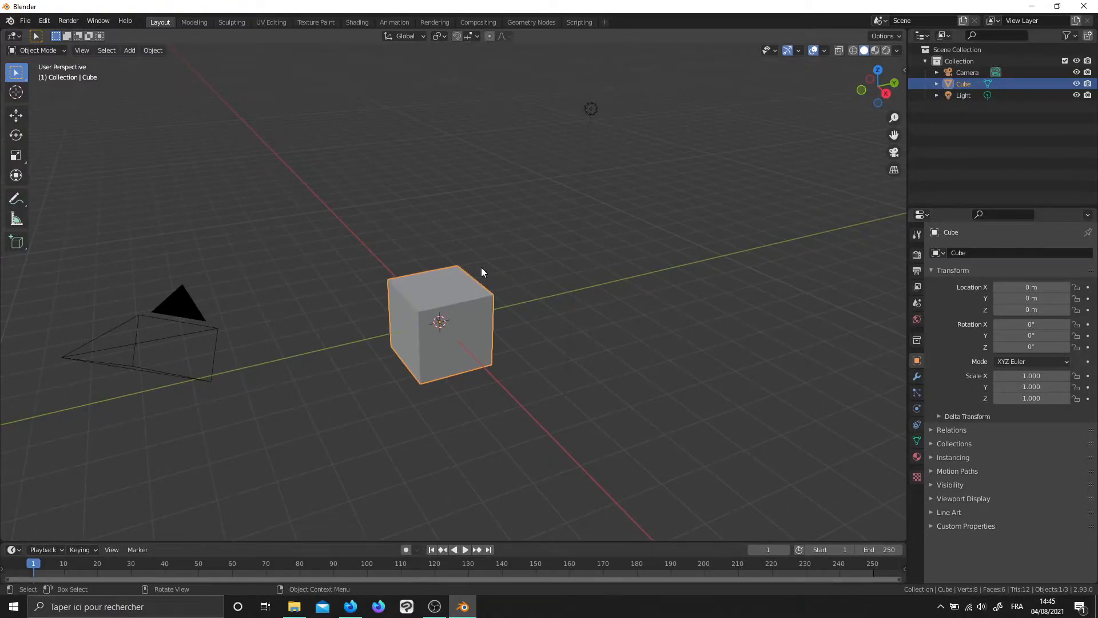
key(g)
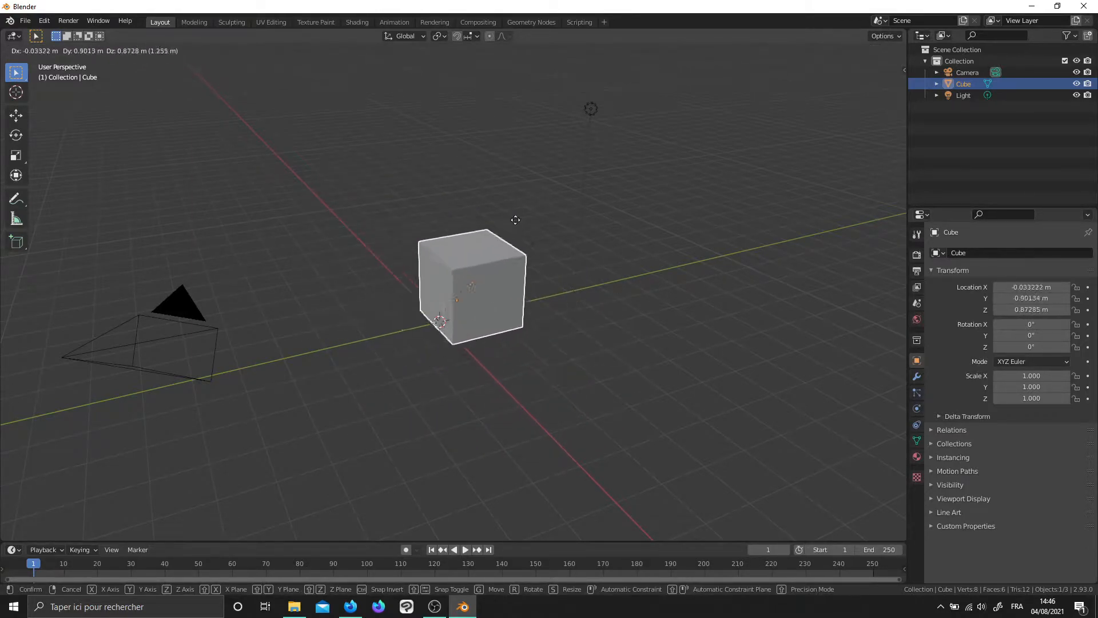
click(472, 210)
key(g)
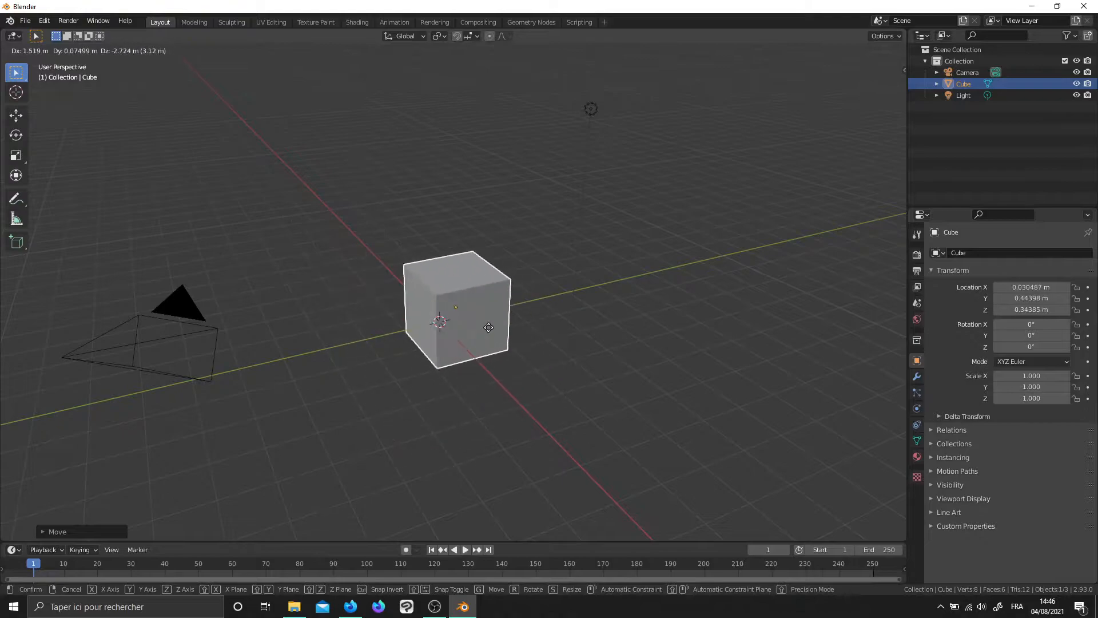
click(479, 327)
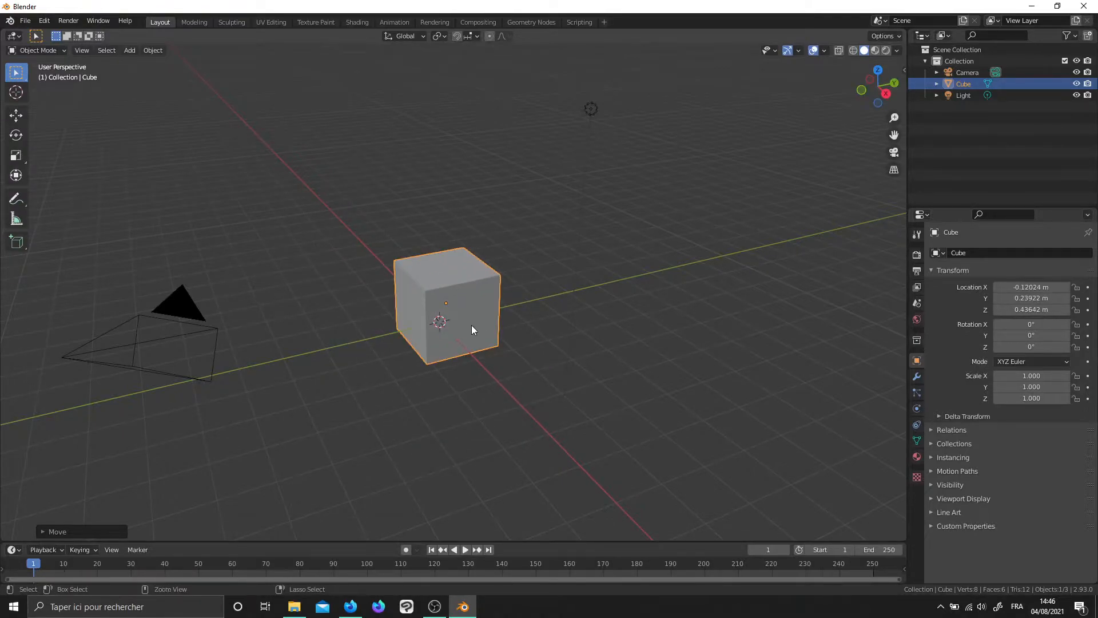
key(alt+g)
Move the cube about 2.55 m up along the global Z axis and about -0.01 m along the Y axis
middle_drag(431, 318, 474, 325)
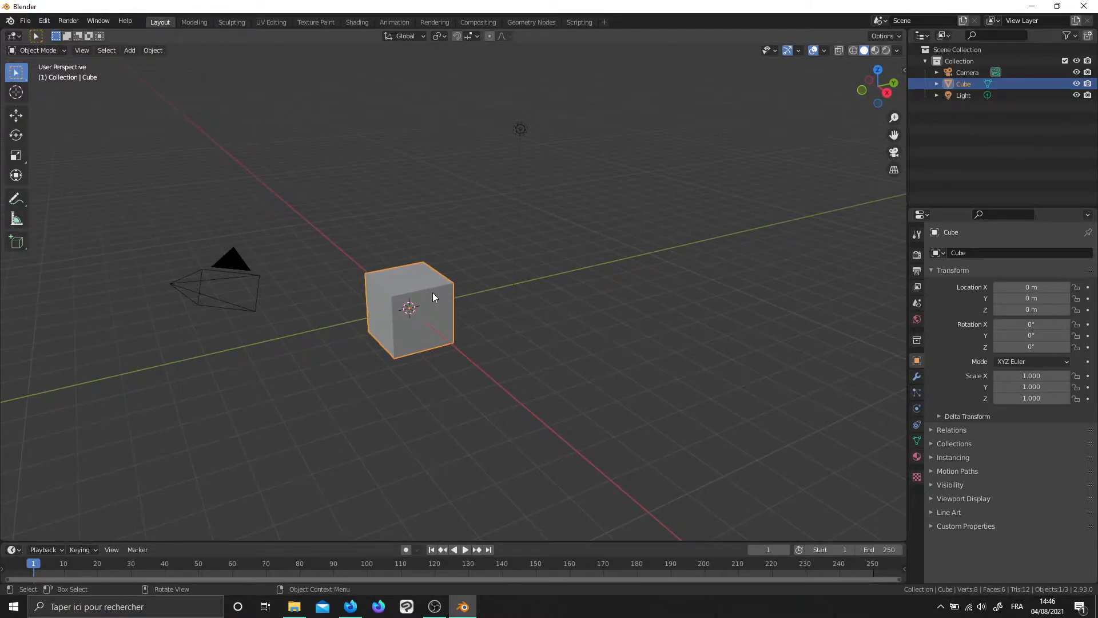
key(g)
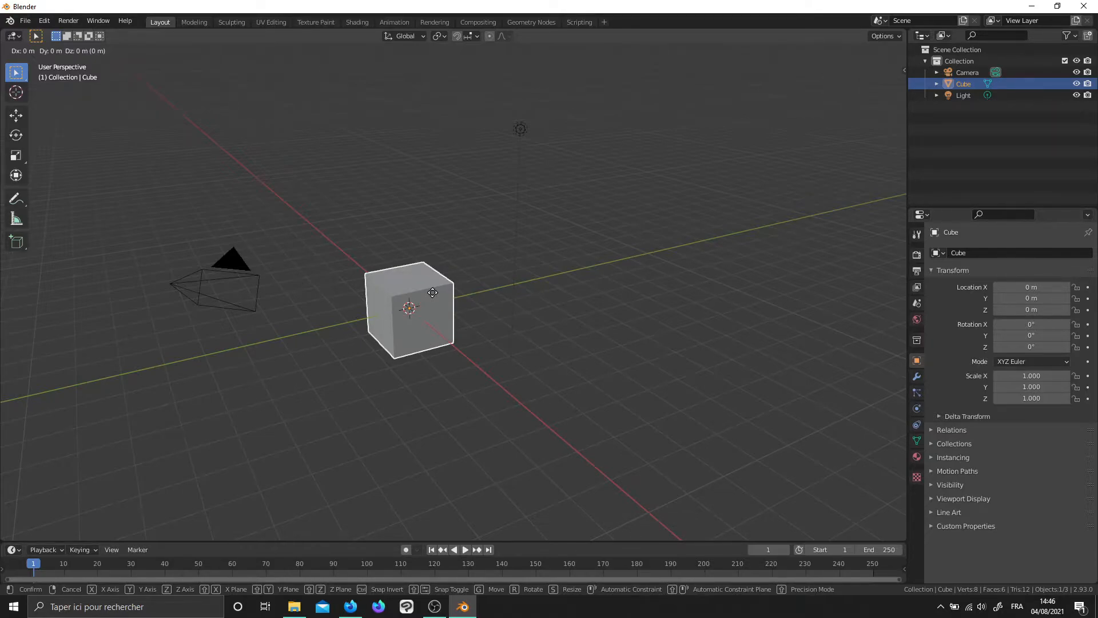
key(z)
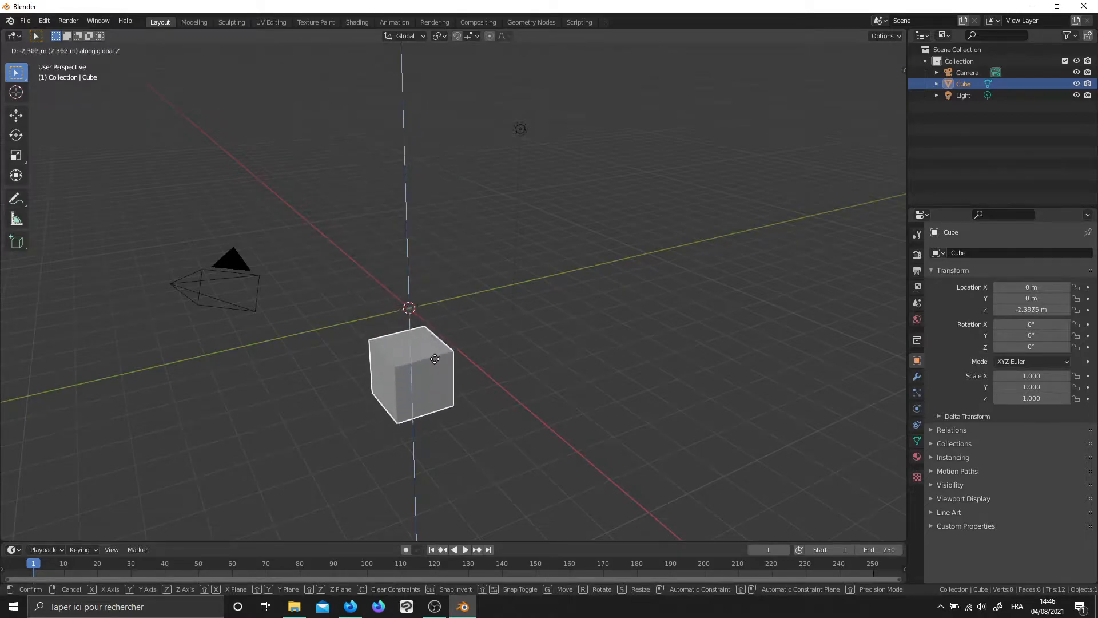
click(470, 221)
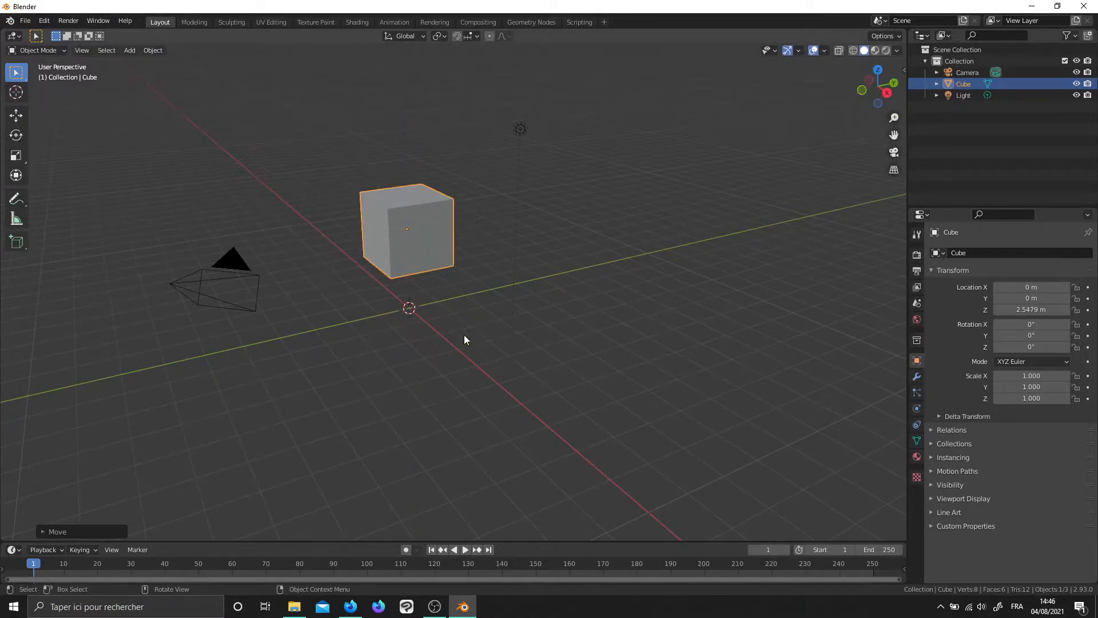
key(g)
key(y)
click(465, 350)
Move the cube about -4.9 m along the global X axis and again along the Y axis
key(g)
key(x)
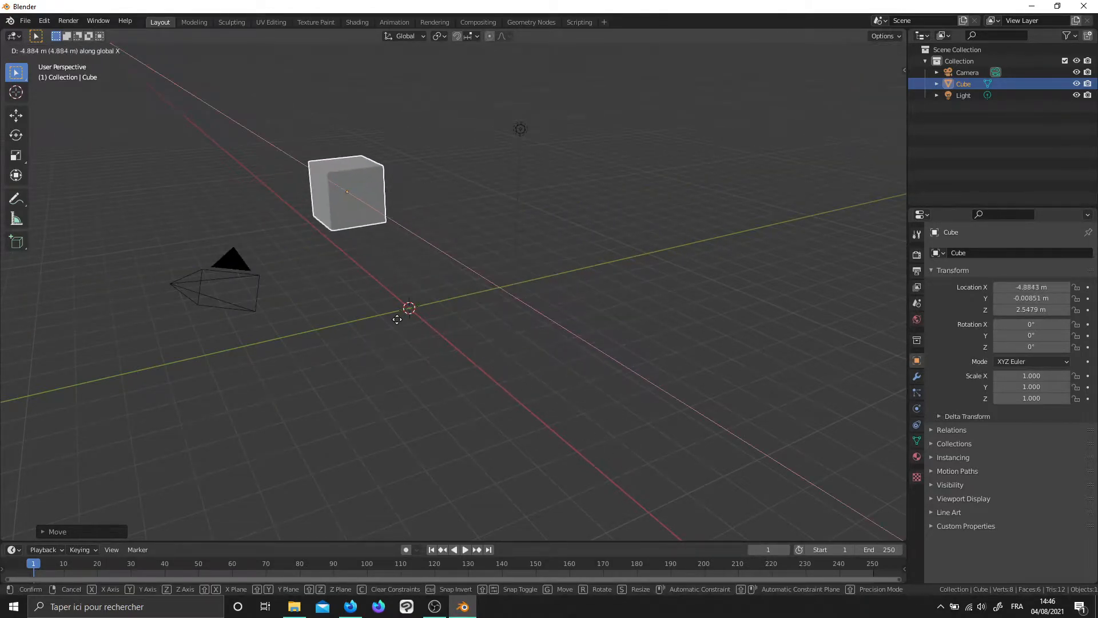
click(397, 320)
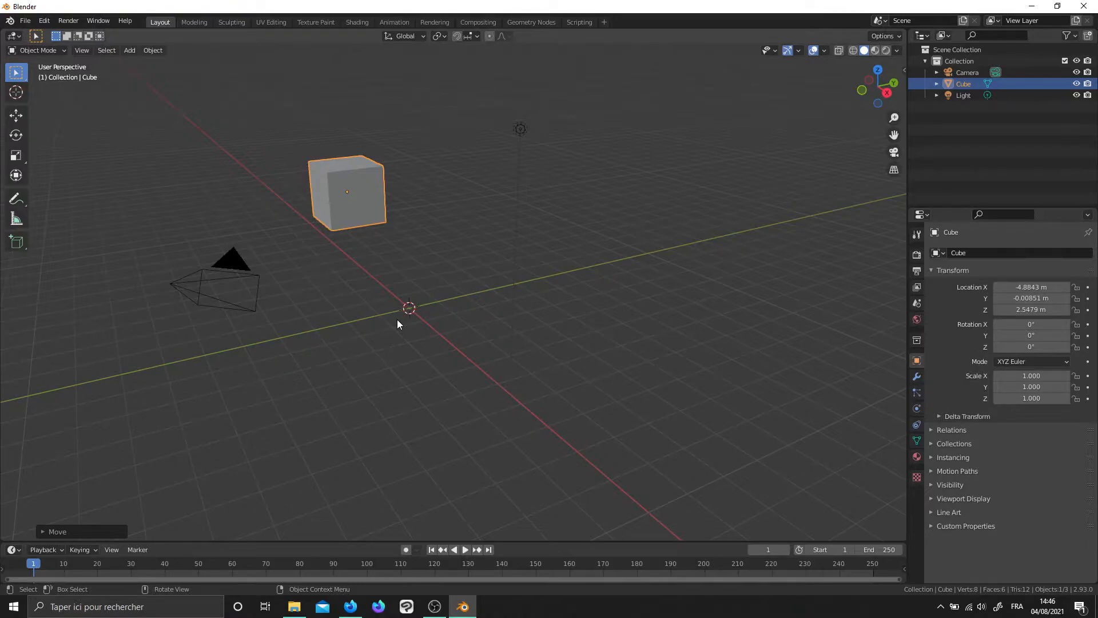
key(g)
key(y)
click(441, 334)
Set the cube's X, Y and Z location values to 0 m
drag(1031, 287, 1045, 309)
text(0)
key(Return)
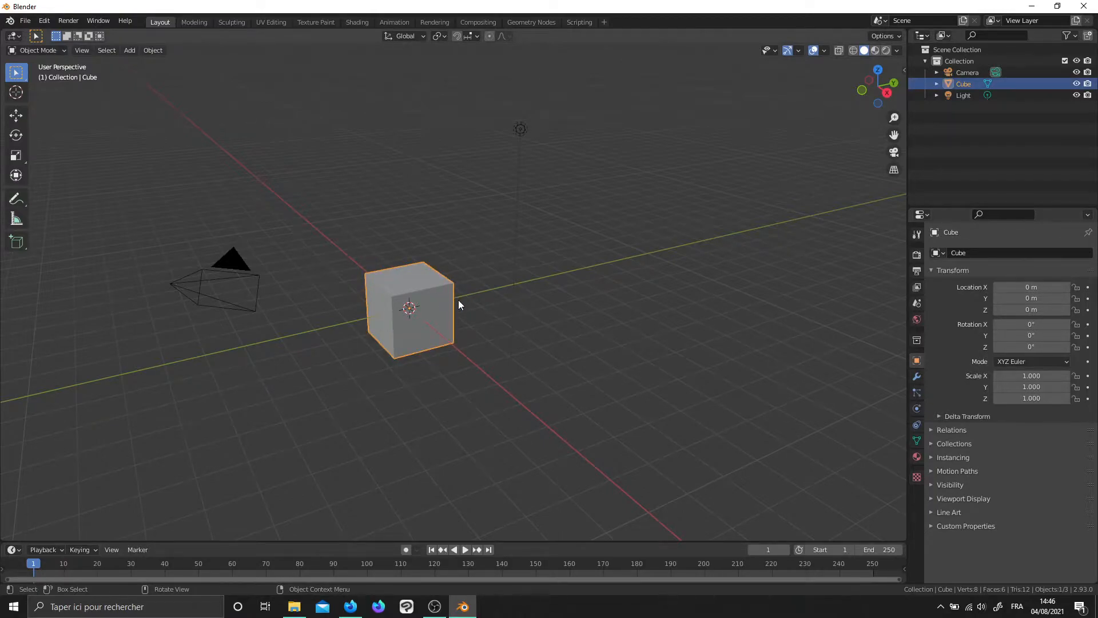
Rotate the cube freely in the current view and undo the rotation
middle_drag(463, 321, 476, 313)
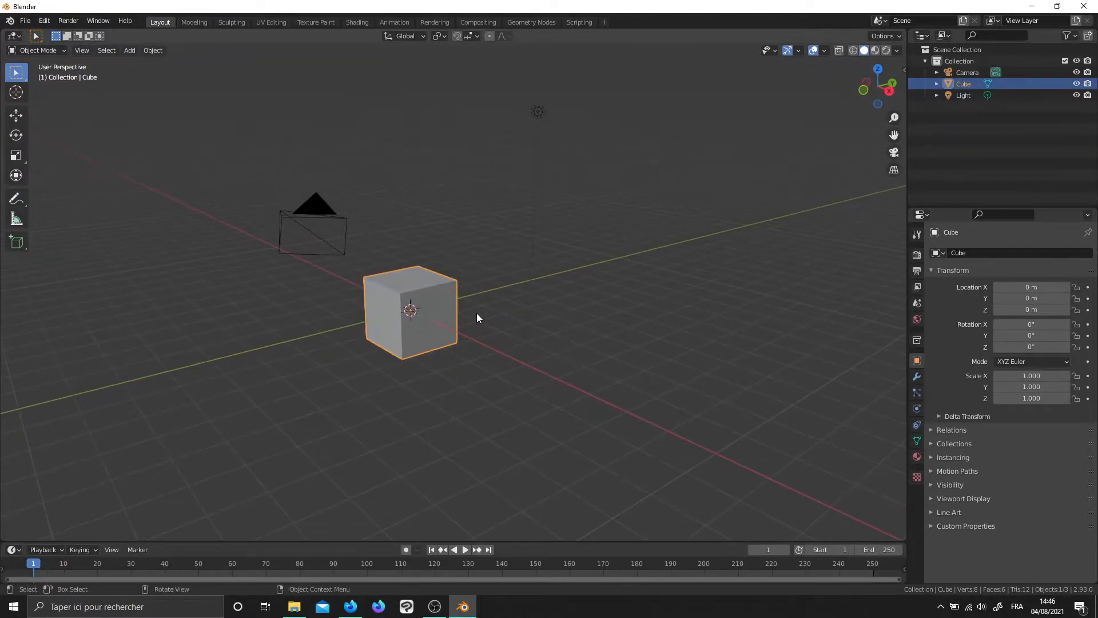
key(r)
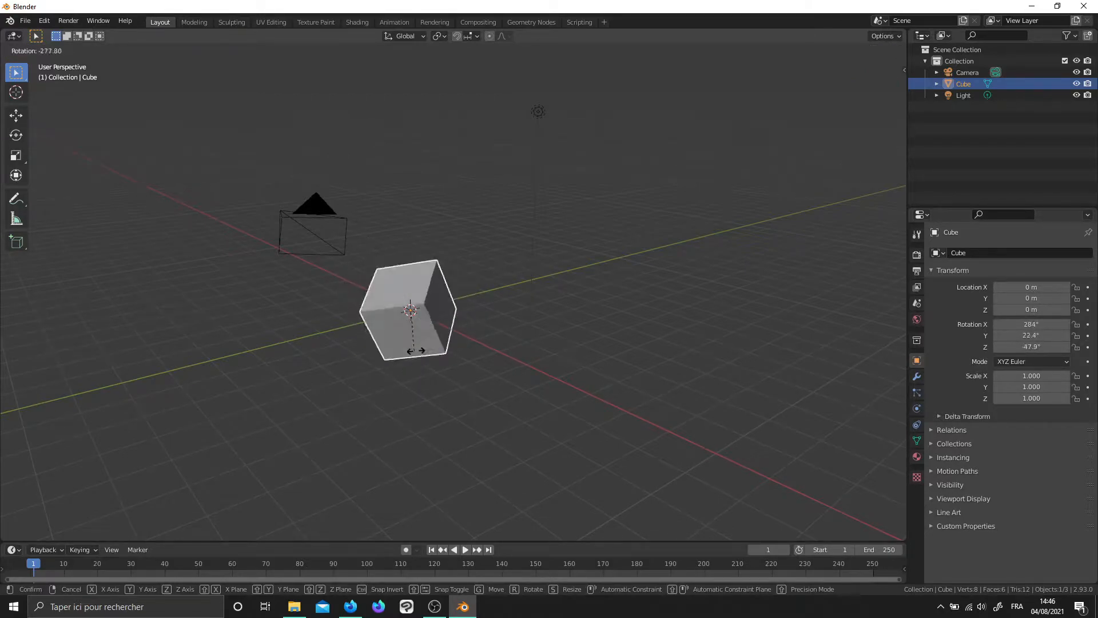
click(440, 324)
key(ctrl+z)
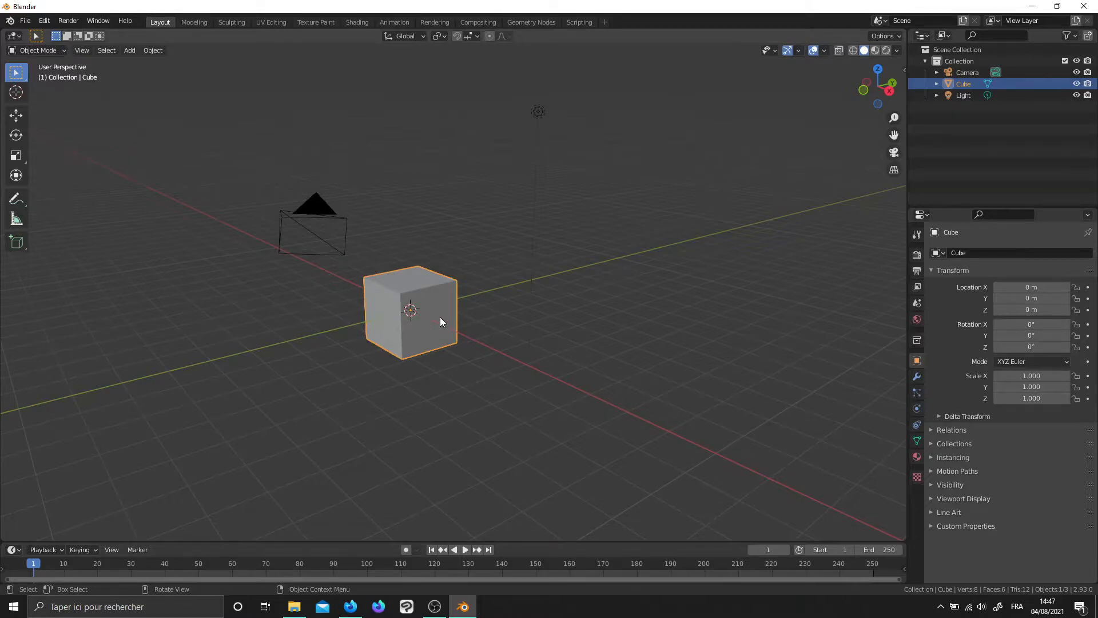
Rotate the cube about -80.5° around the global Z axis and apply a free trackball rotation
key(r)
key(z)
click(408, 350)
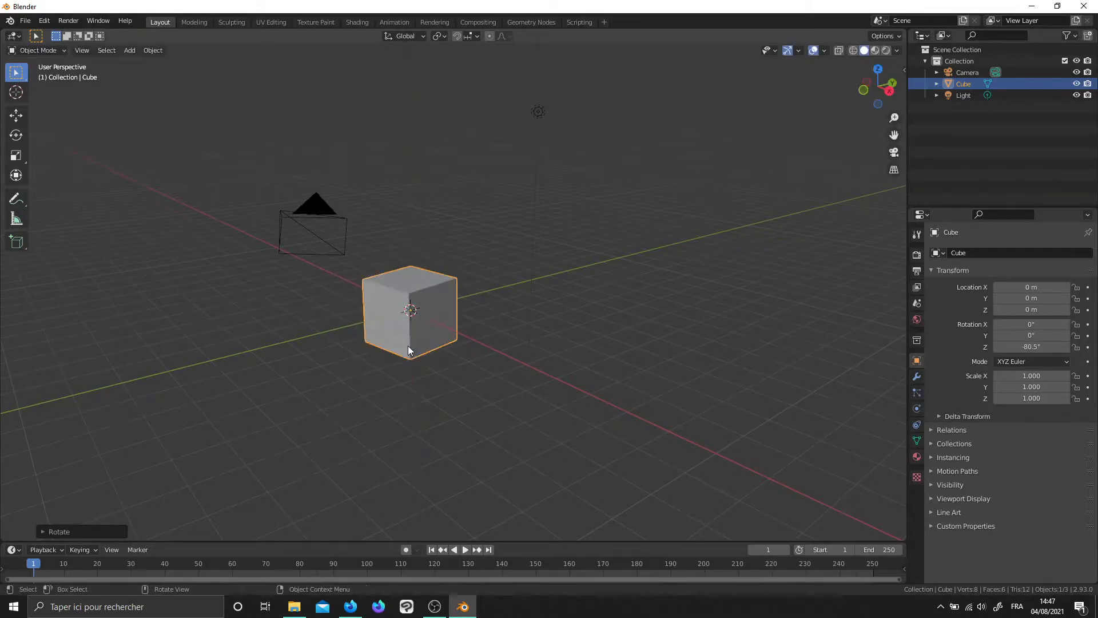
key(r)
key(r)
click(434, 343)
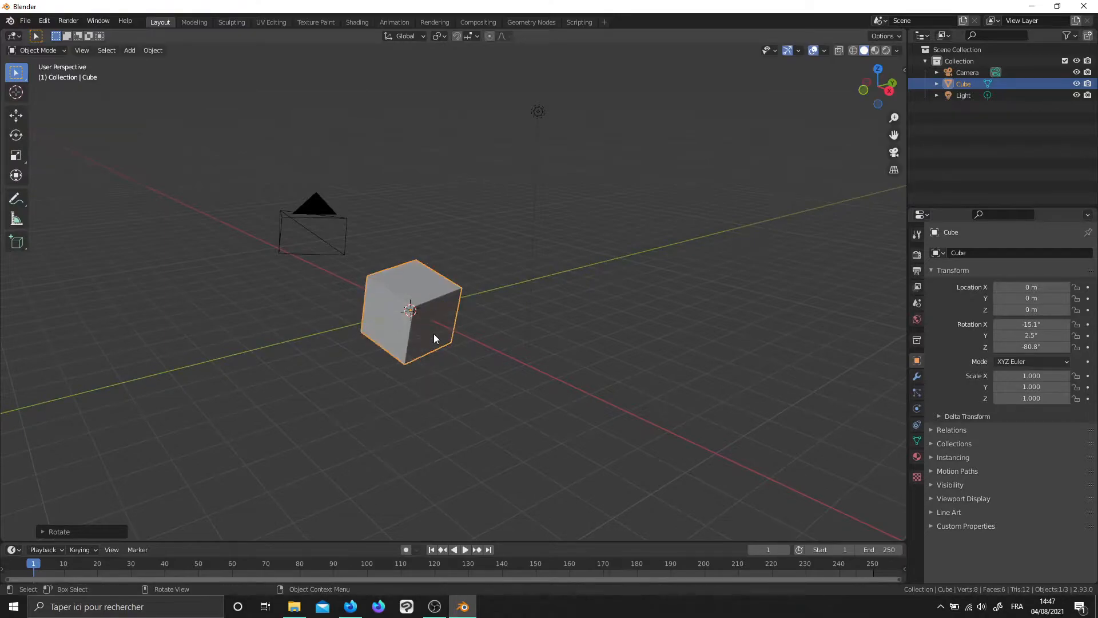
Rotate the cube slightly around the global X axis and clear all of its rotation
key(r)
key(x)
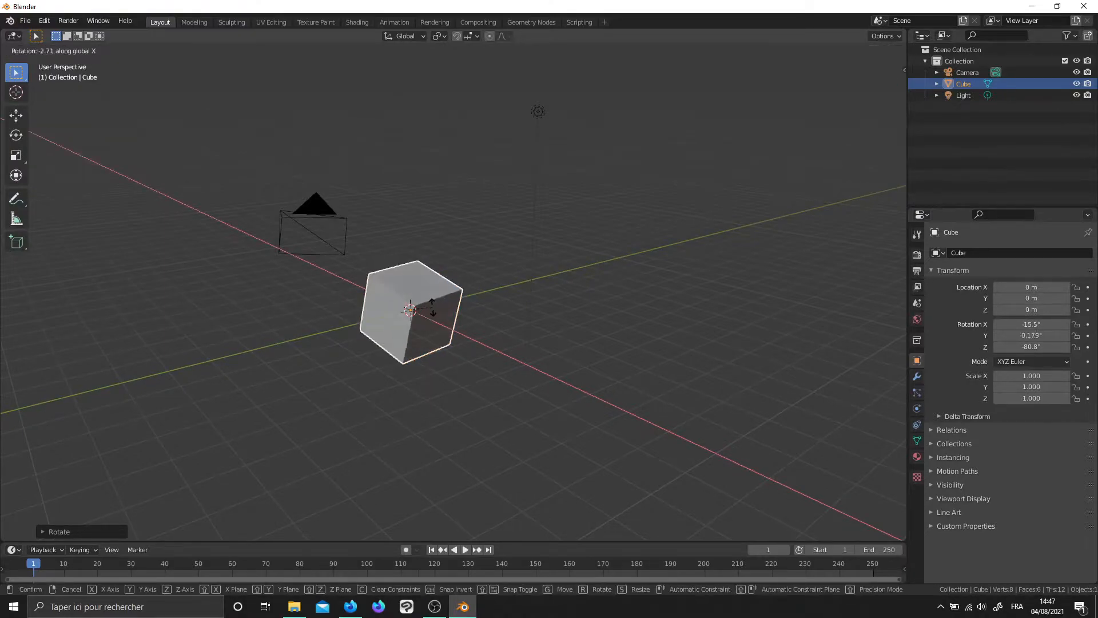
click(447, 331)
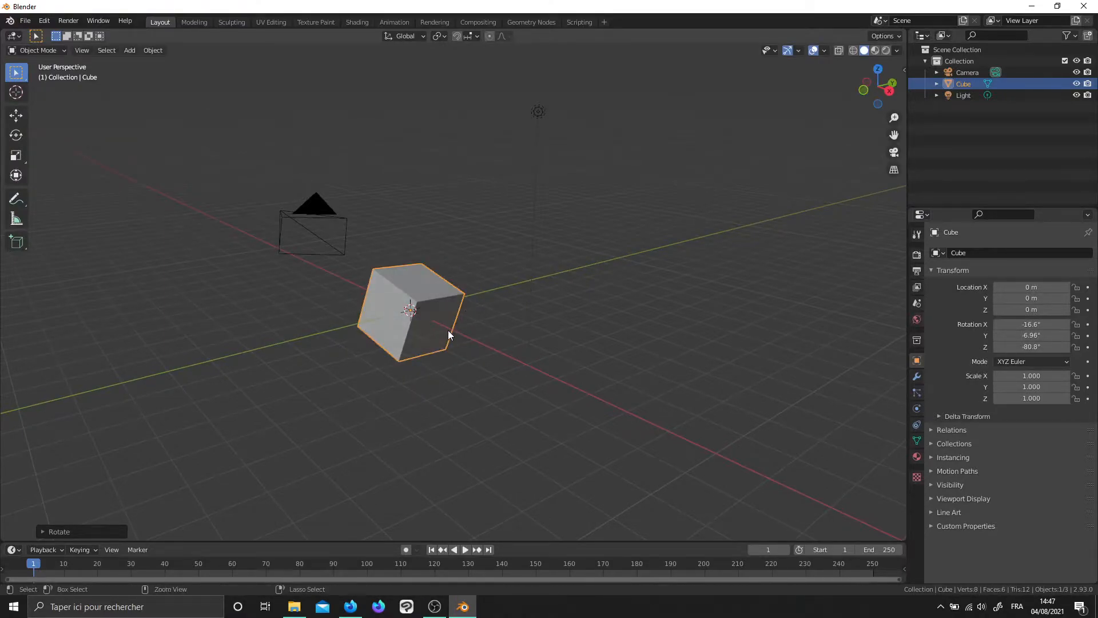
key(alt+r)
Scale the cube uniformly to about 1.65
scroll(434, 345, down, 1)
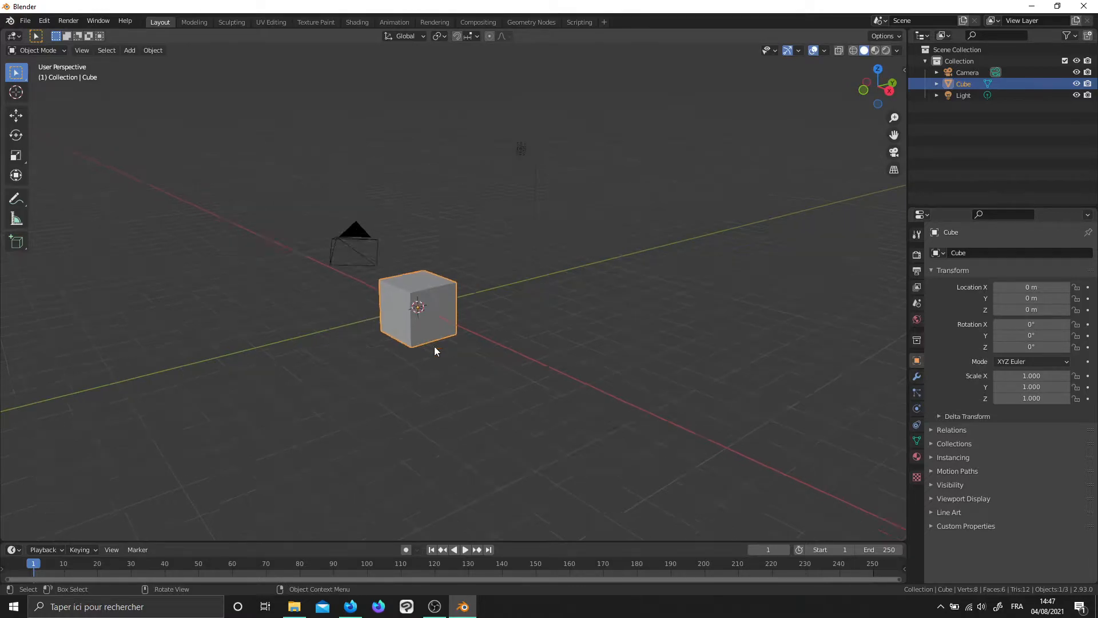
middle_drag(420, 355, 411, 358)
scroll(407, 365, up, 1)
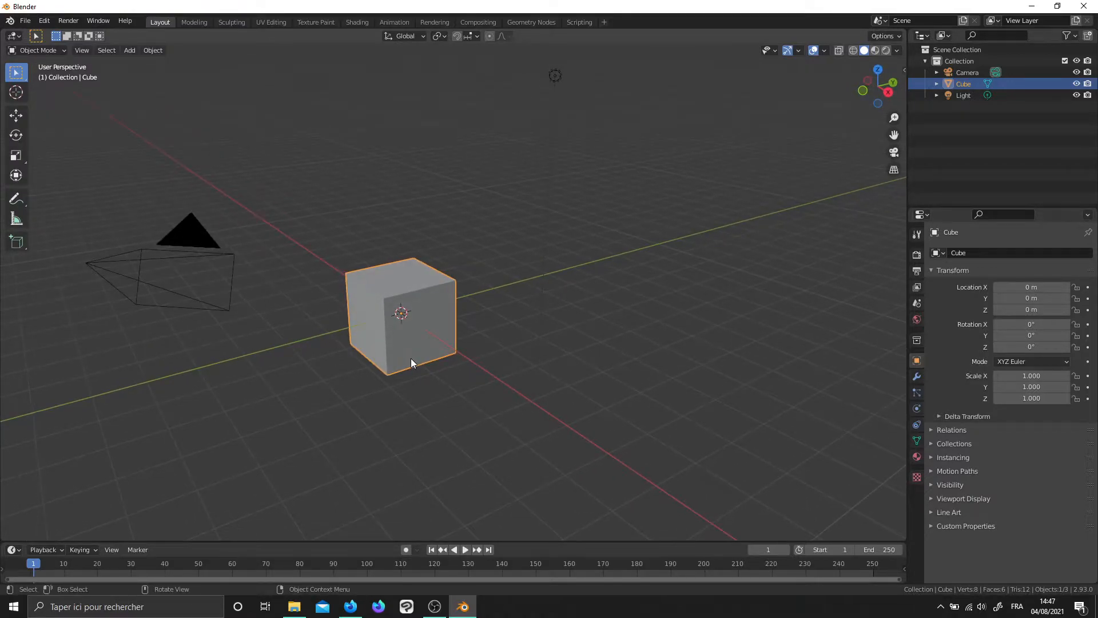
key(s)
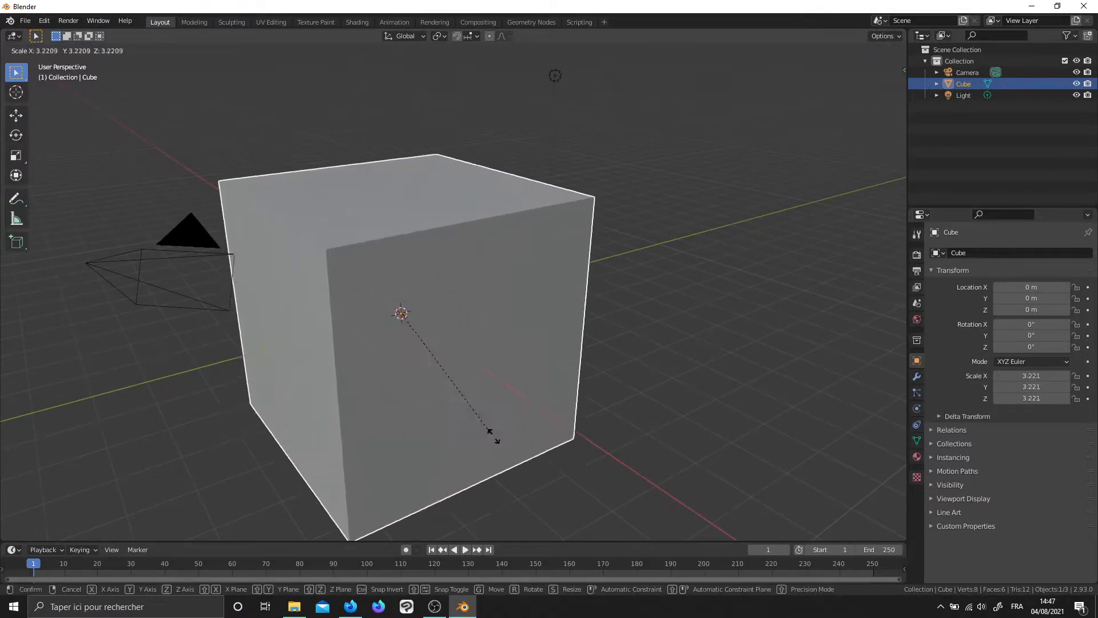
click(455, 368)
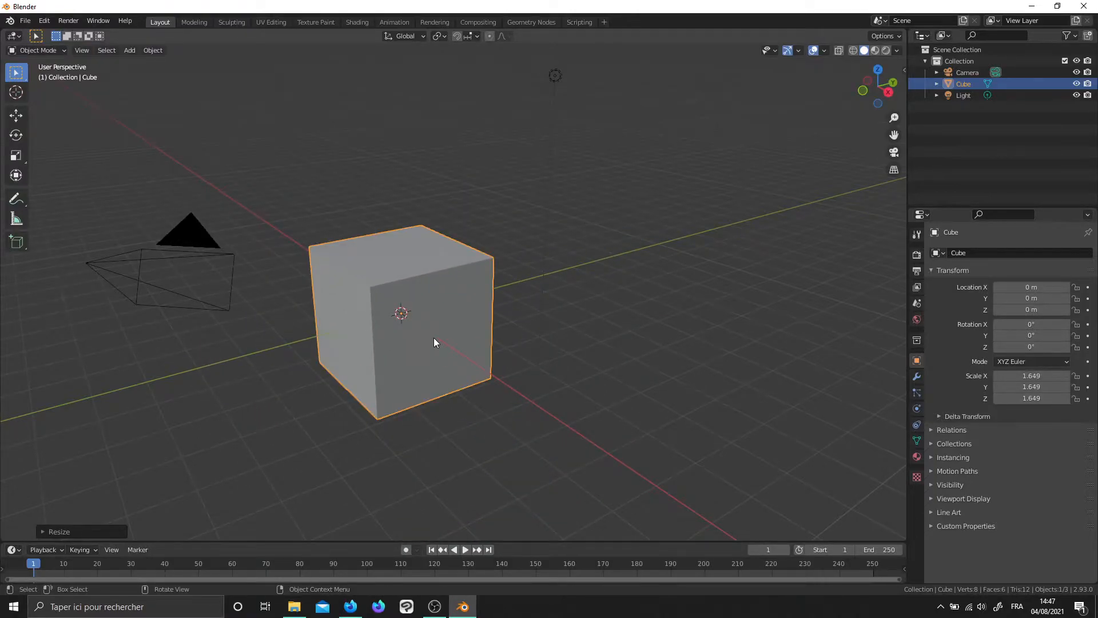
Scale the cube along single axes, to about 6.39 in X and 4.14 in Y, and scale it in Z
key(s)
key(x)
click(480, 365)
key(s)
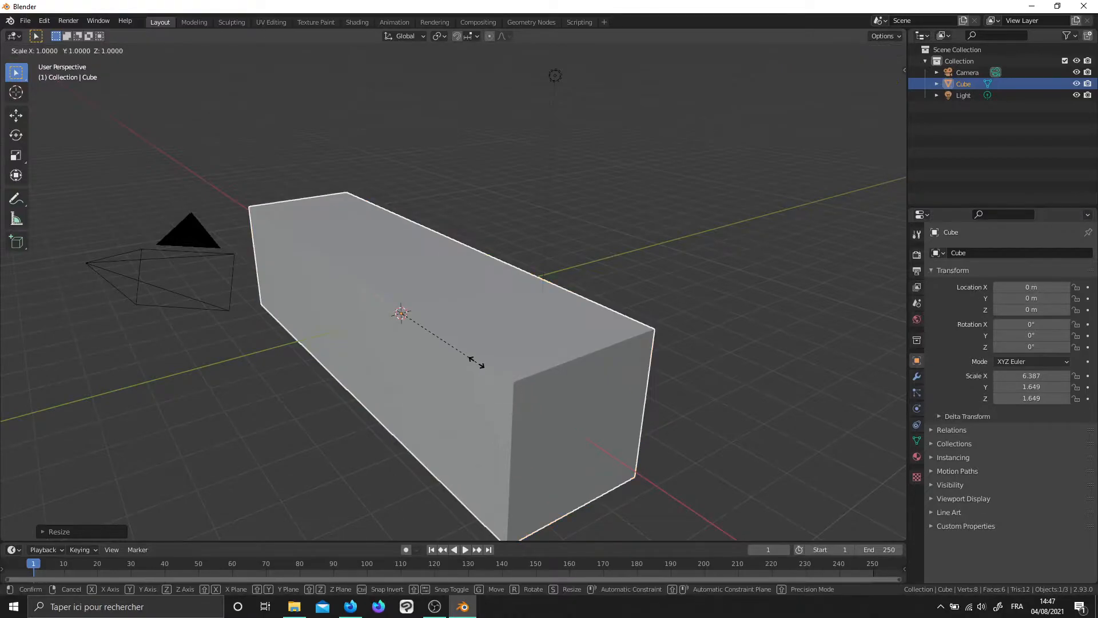
key(y)
click(620, 312)
key(s)
key(z)
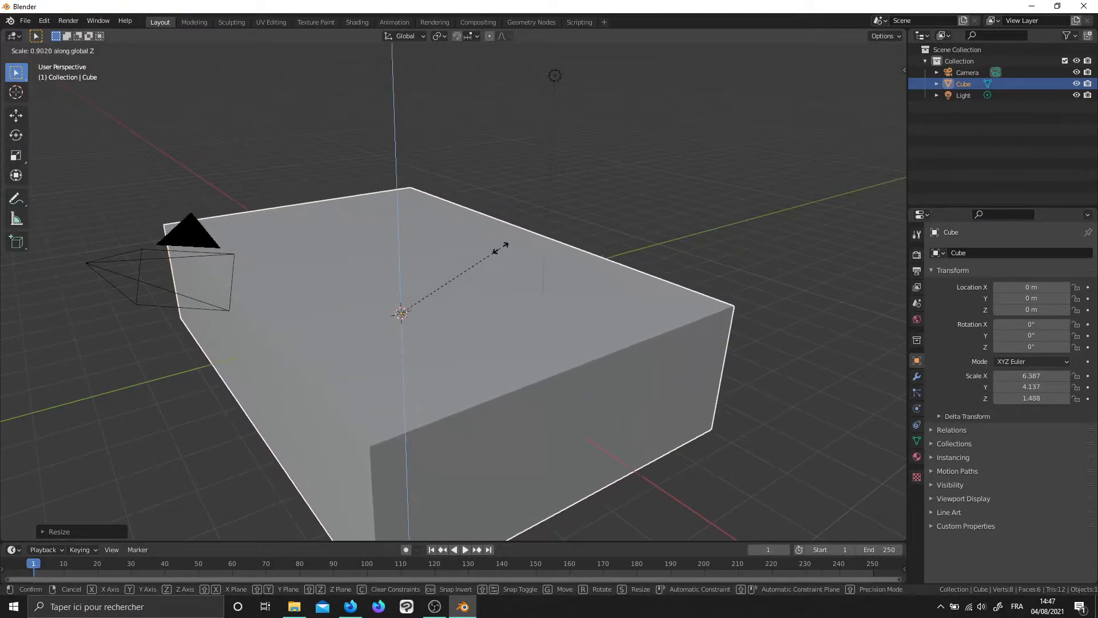
click(853, 226)
Set the cube's X, Y and Z scale values to 1
drag(1029, 375, 1026, 379)
text(1)
key(Return)
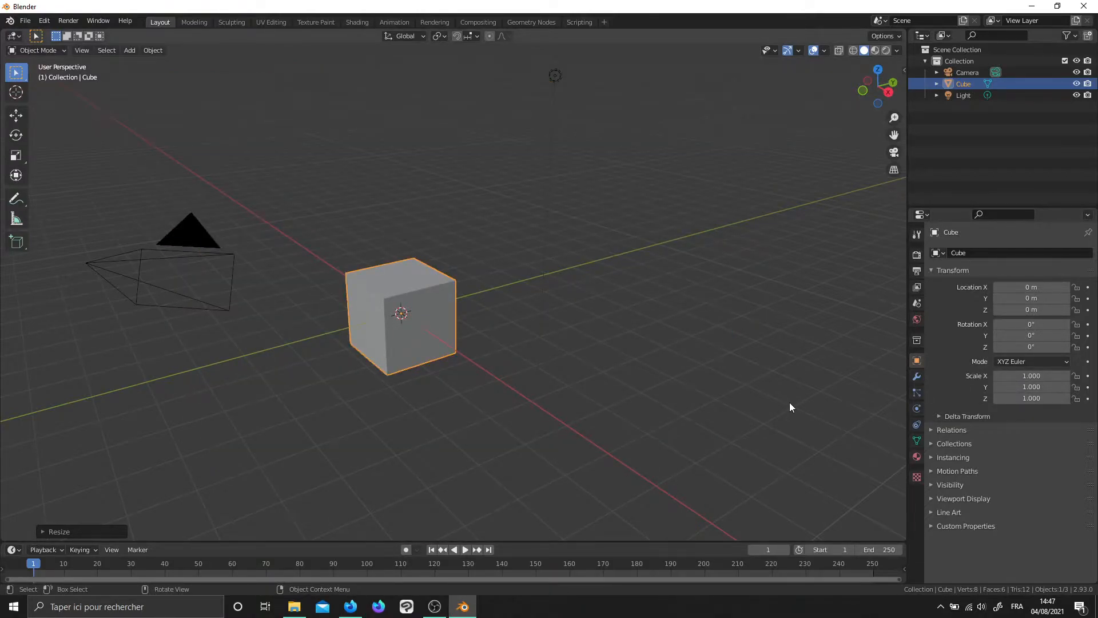
Switch the cube to Edit Mode and toggle between Object Mode and Edit Mode several times, ending in Edit Mode
mouse_move(526, 318)
middle_down()
mouse_move(586, 286)
mouse_move(565, 321)
mouse_move(527, 301)
middle_up()
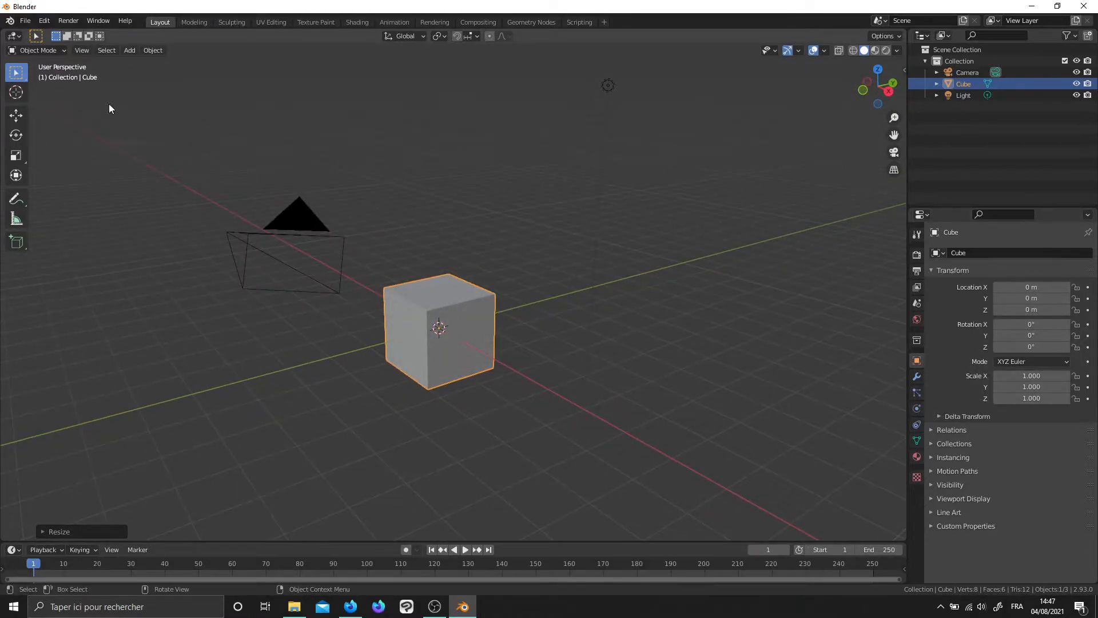
click(63, 51)
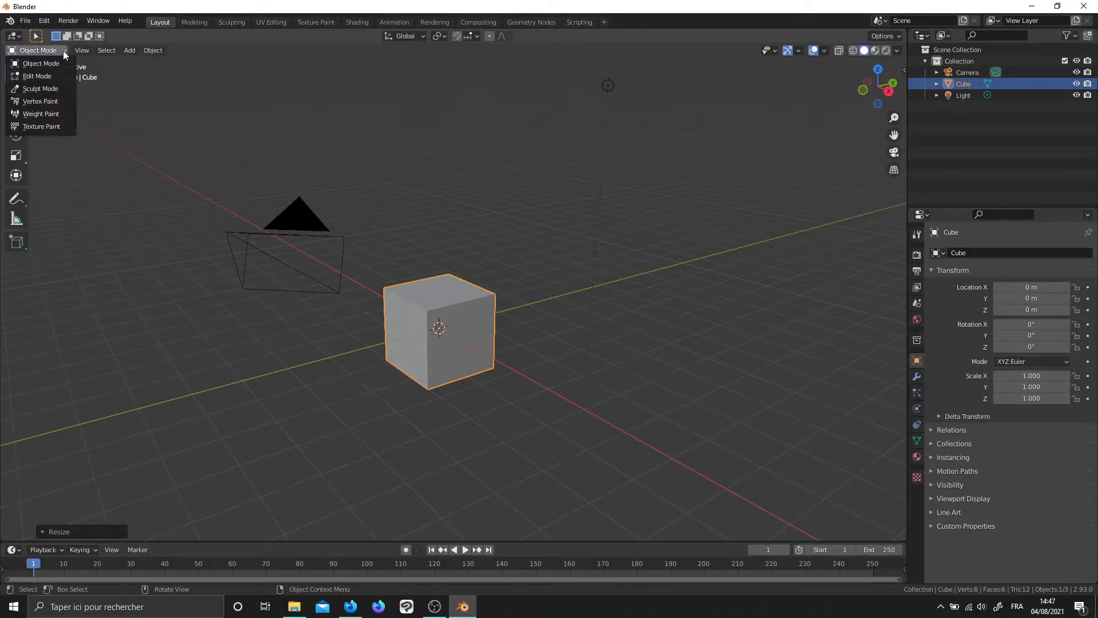
click(41, 78)
key(Tab)
key(Tab)
key(Tab)
key(Tab)
key(Tab)
key(Tab)
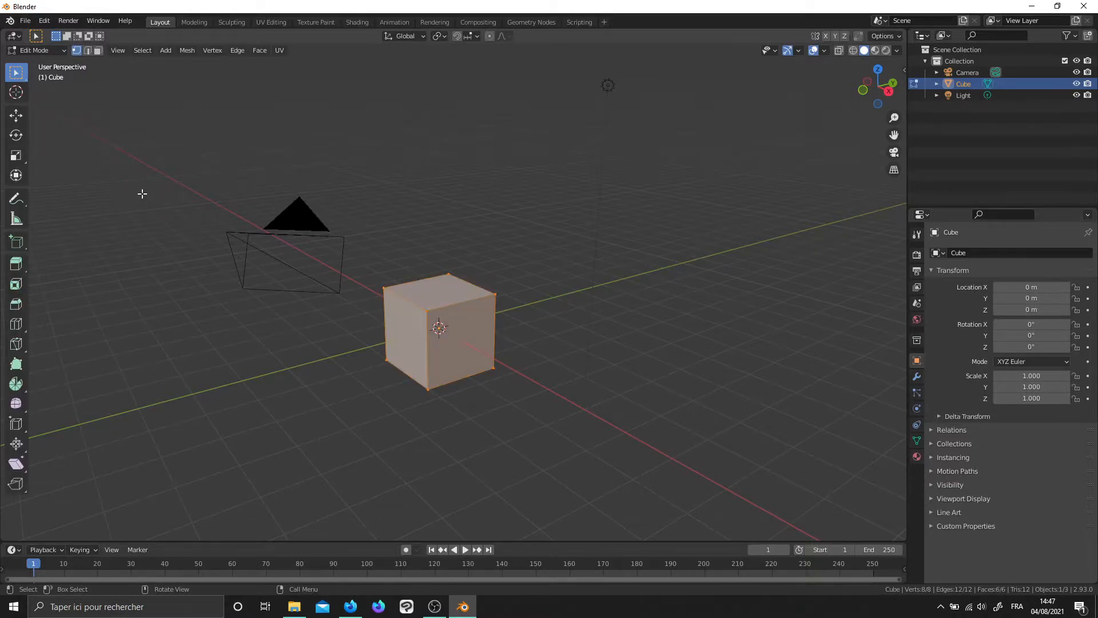
Try selecting the cube's rear top vertex, and move its front top corner vertex freely inward
click(448, 277)
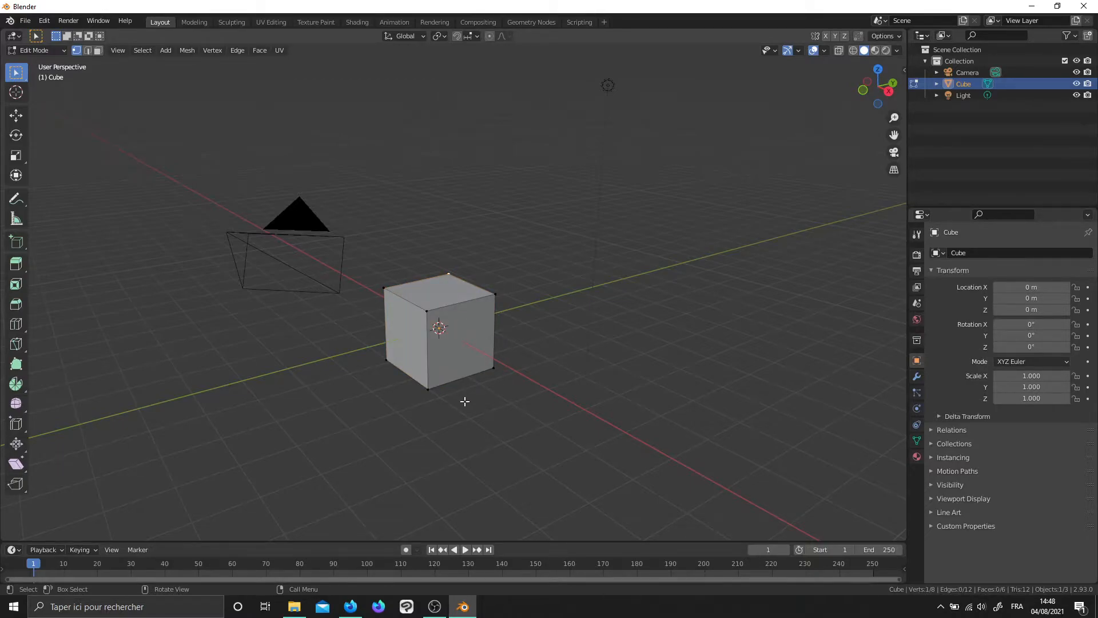
click(425, 311)
key(g)
click(458, 333)
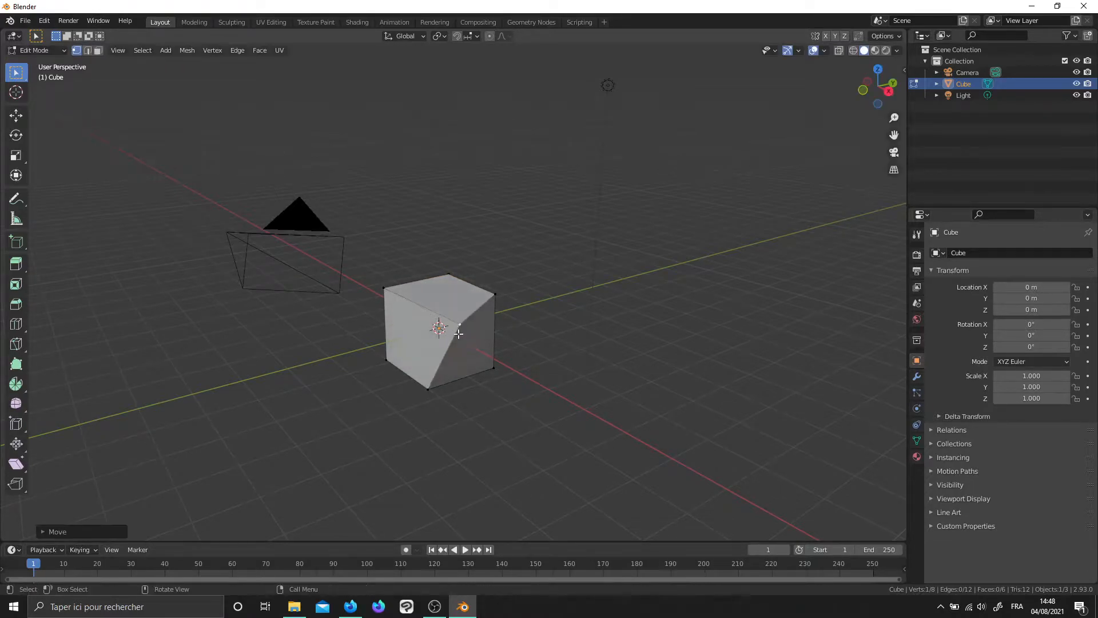
Undo the last vertex move on the cube
key(ctrl+z)
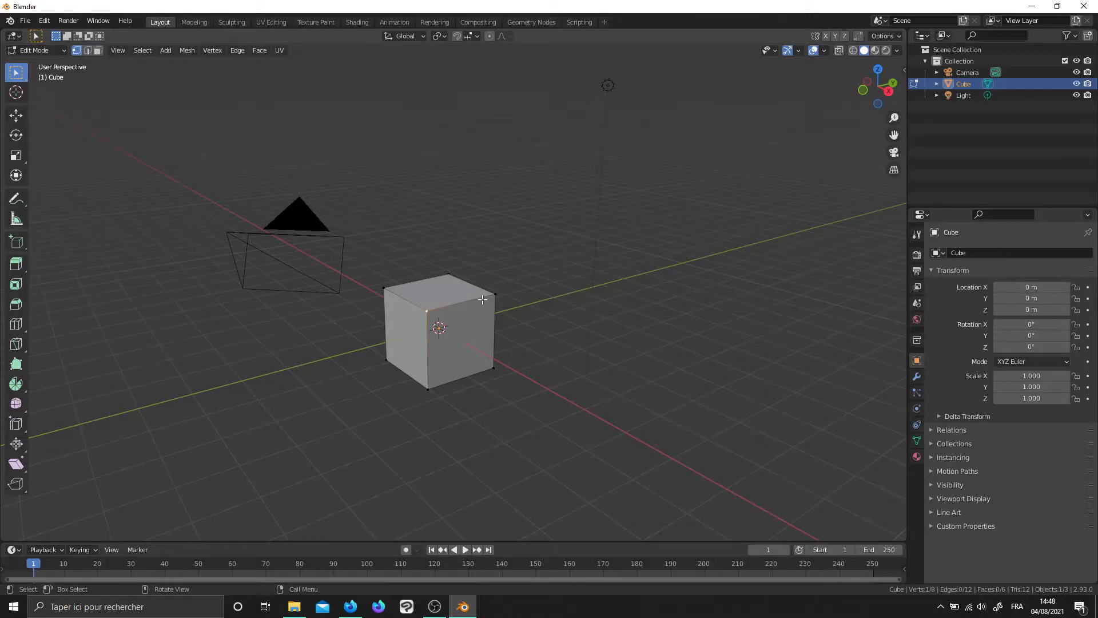
Try moving one of the cube's top edges freely in edge select mode, and undo the move
click(87, 53)
click(102, 55)
click(461, 304)
key(g)
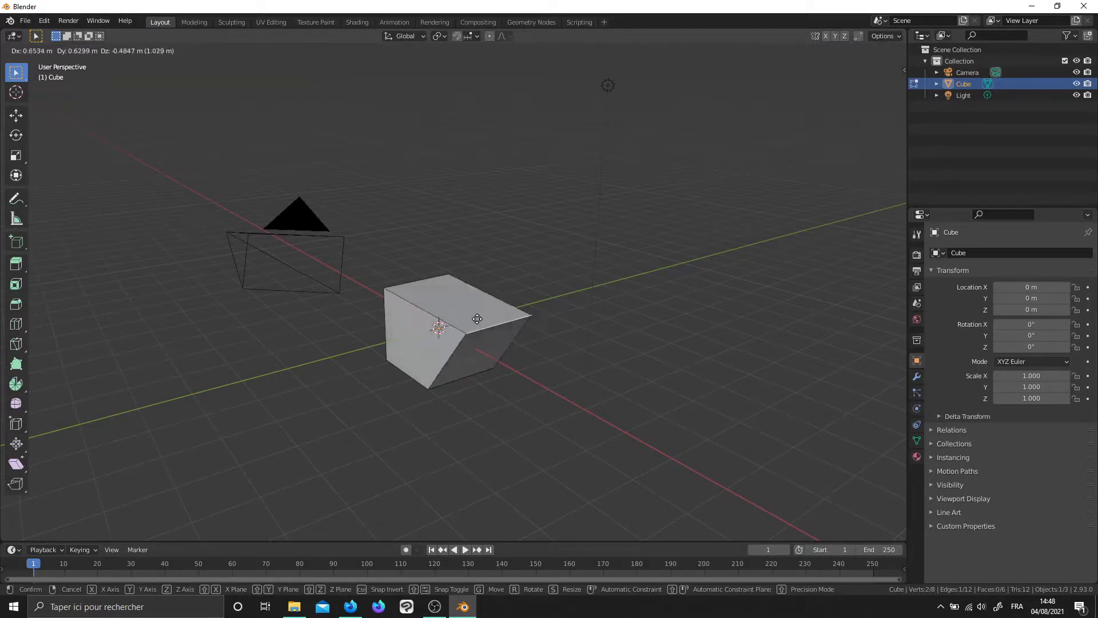
click(449, 321)
key(ctrl+z)
Try moving the cube's top face freely upward and sideways in face select mode, and undo the move
click(95, 53)
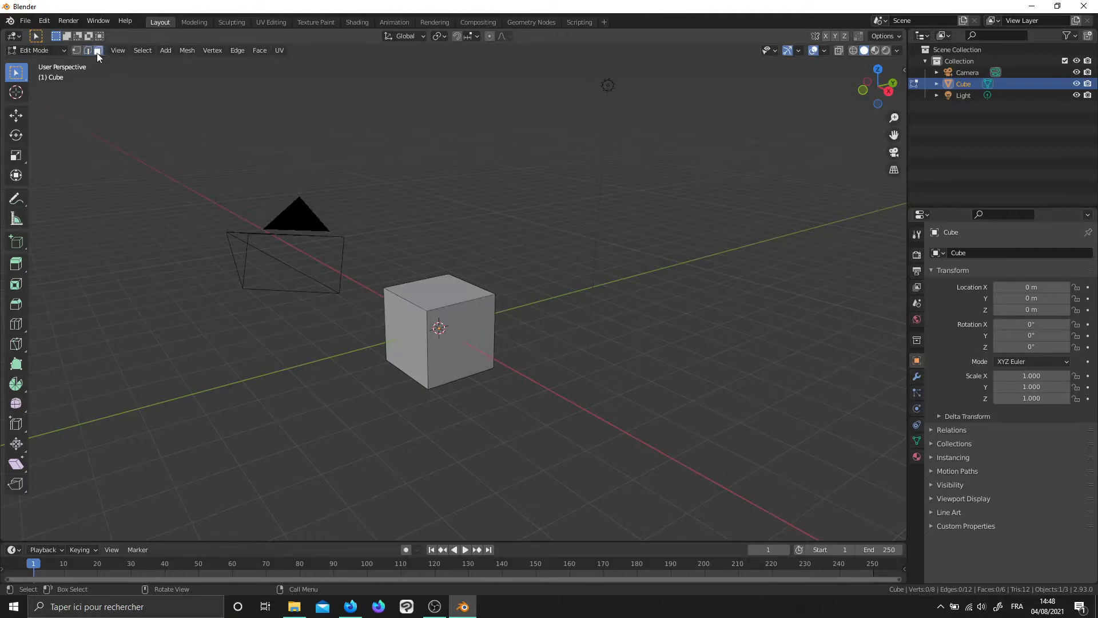
click(439, 293)
key(g)
click(487, 250)
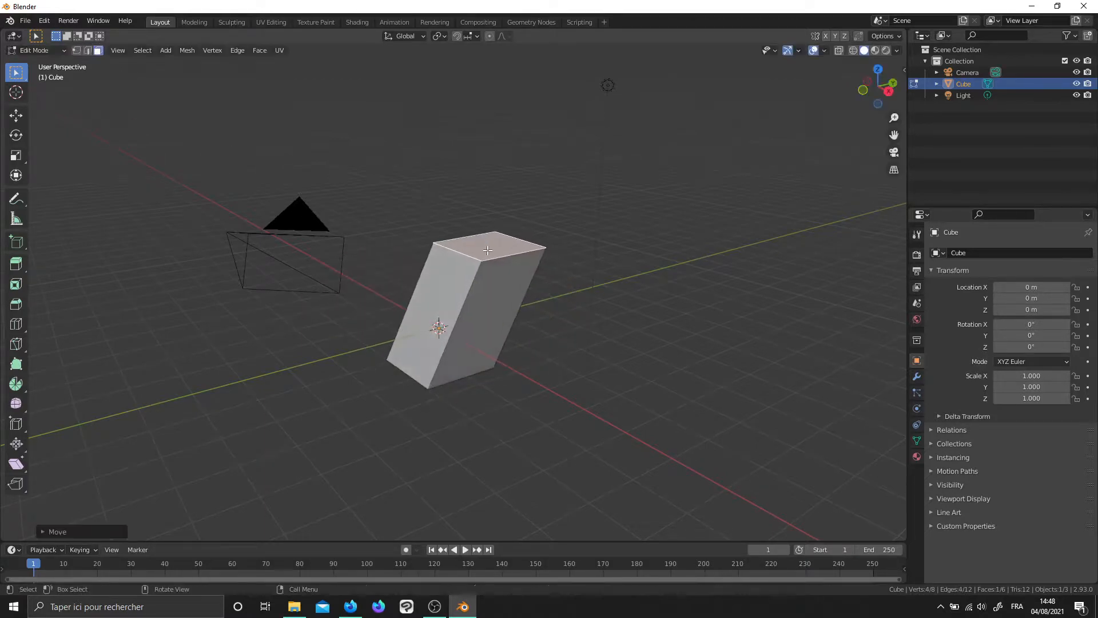
key(ctrl+z)
Enable vertex, edge and face selection together, and try moving one of the cube's top edges downward
shift+click(76, 53)
shift+click(87, 50)
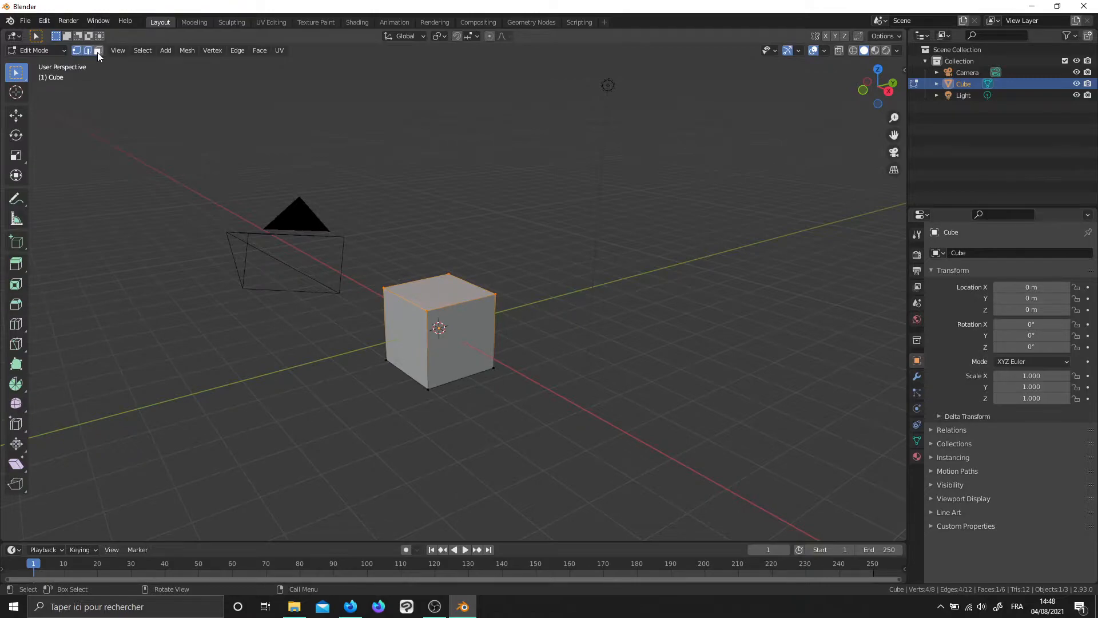
click(474, 303)
key(g)
click(491, 328)
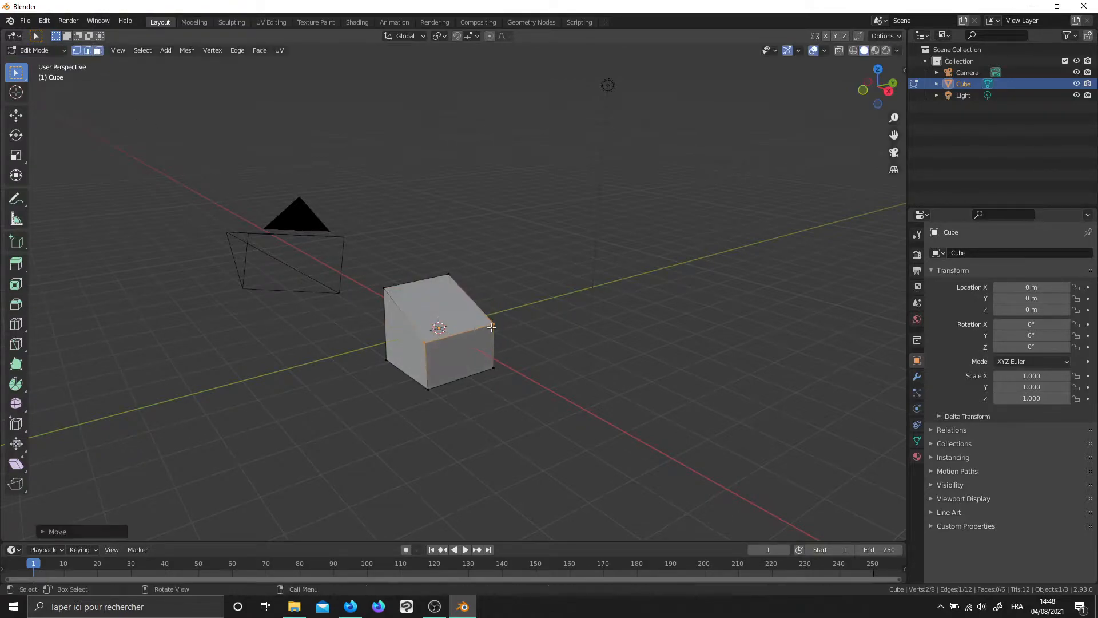
key(ctrl+z)
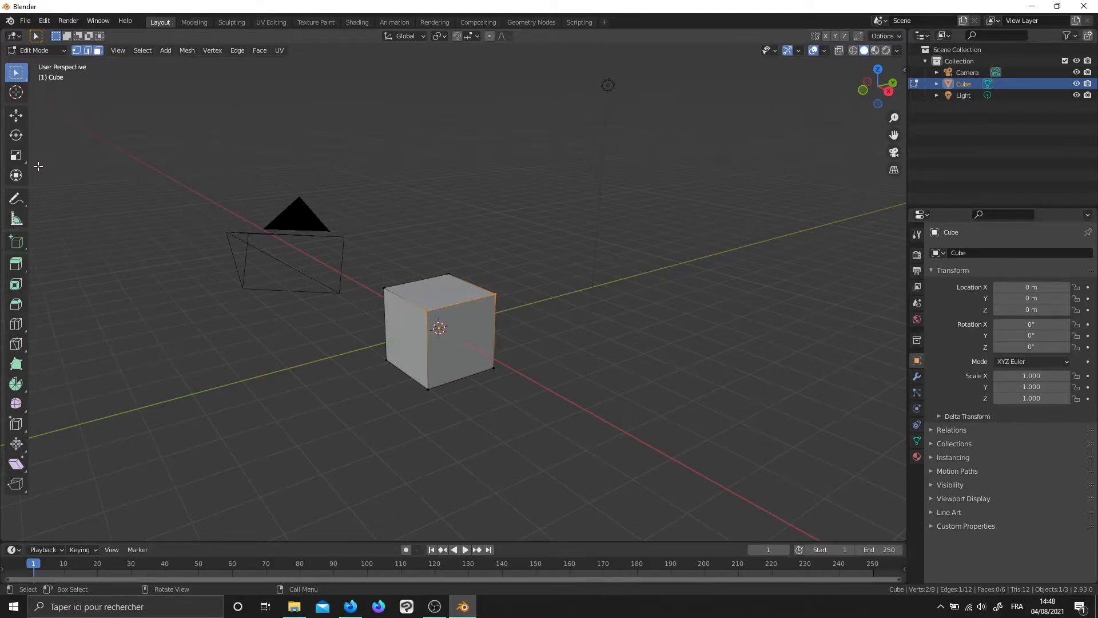
Toggle out of and back into Edit Mode, and restrict selection to vertices only
key(Tab)
key(Tab)
click(76, 50)
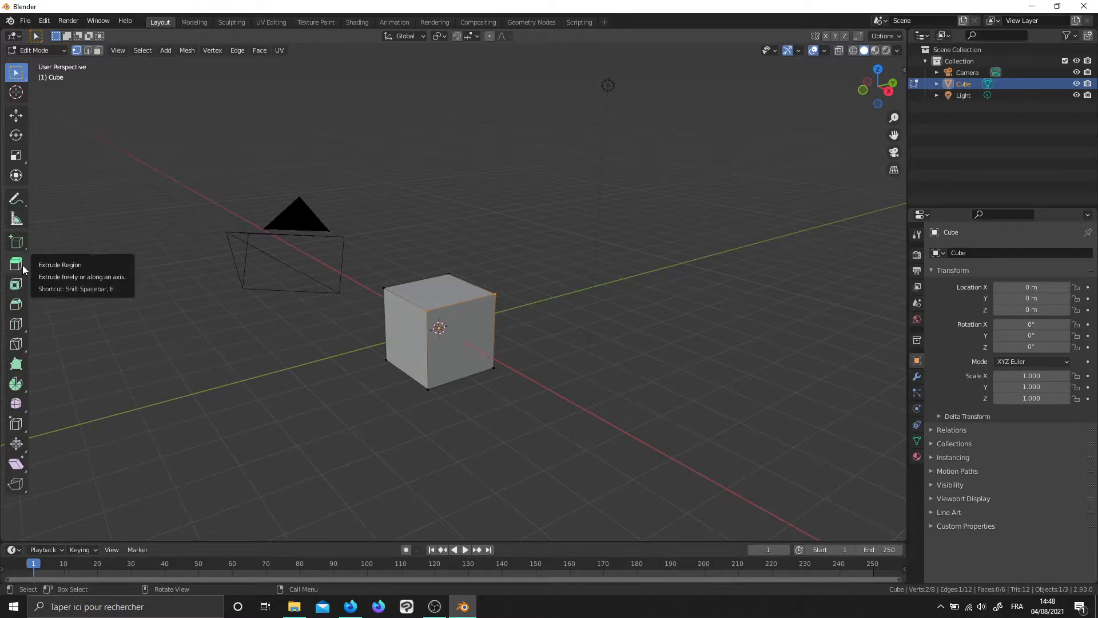
In face select mode, try extruding the cube's top face upward, undo it, and extrude the face upward again by roughly the cube's height
click(99, 51)
click(453, 293)
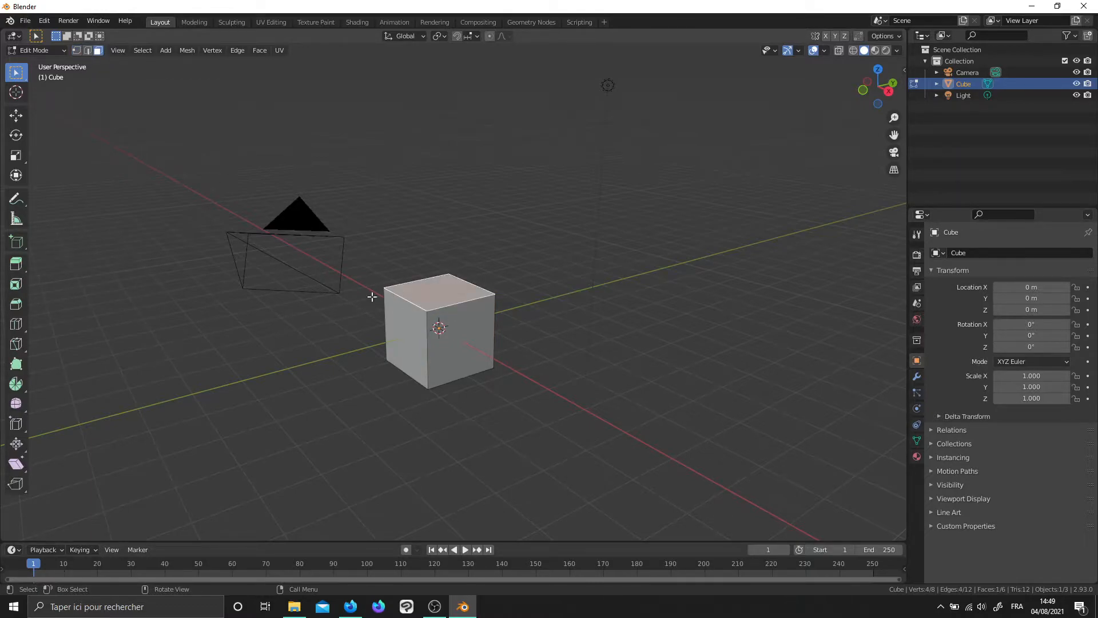
click(22, 266)
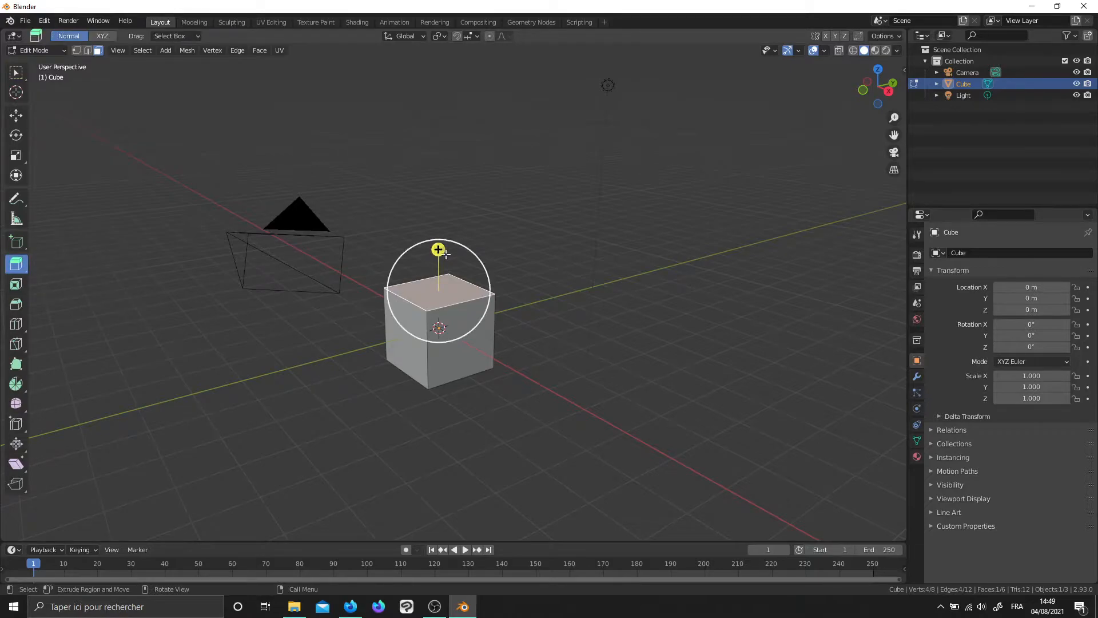
drag(432, 249, 437, 171)
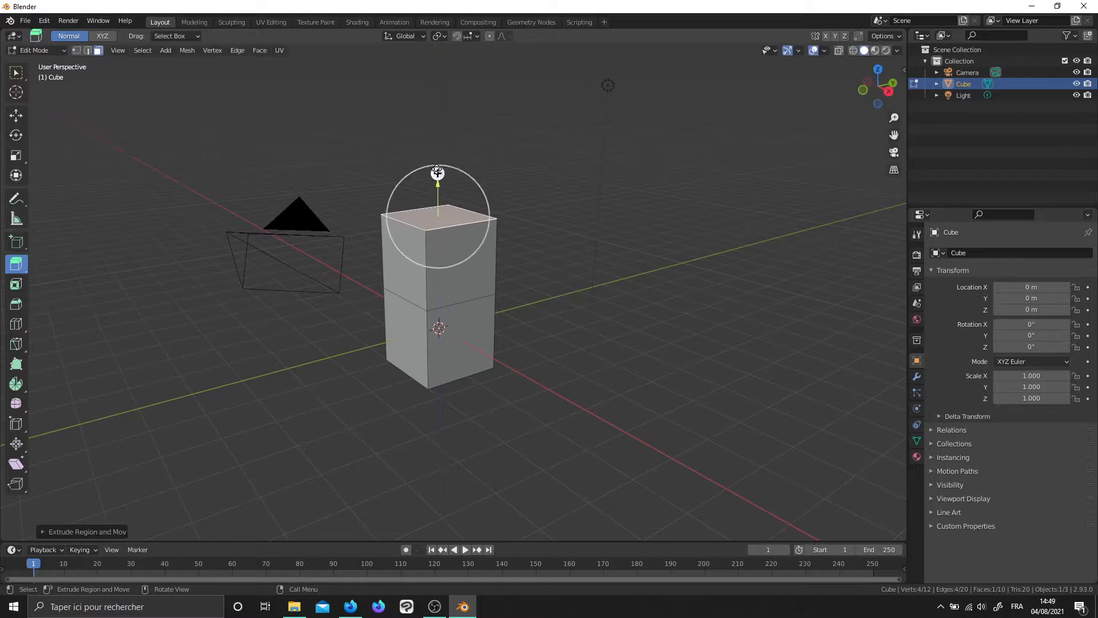
key(ctrl+z)
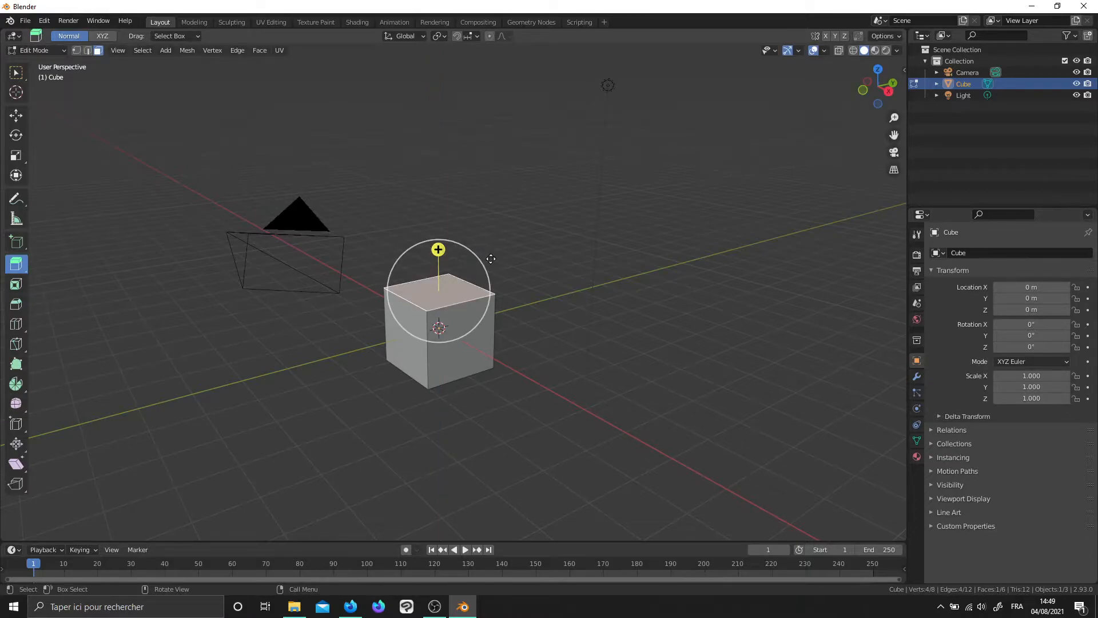
key(e)
click(491, 176)
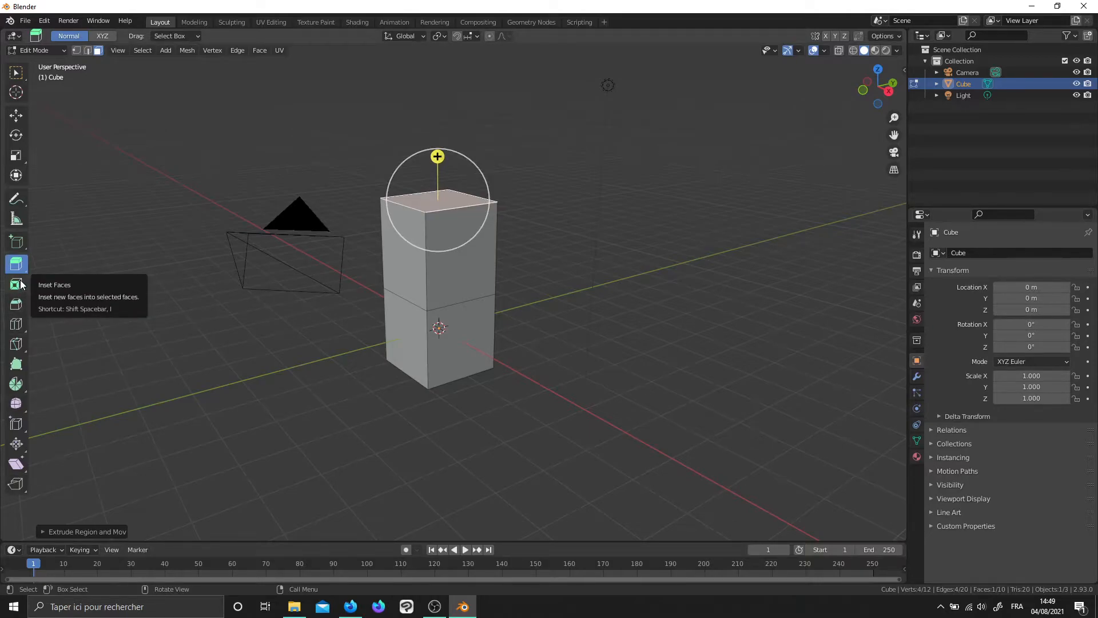
Inset the block's top face by about 0.5 m
middle_drag(187, 307, 463, 219)
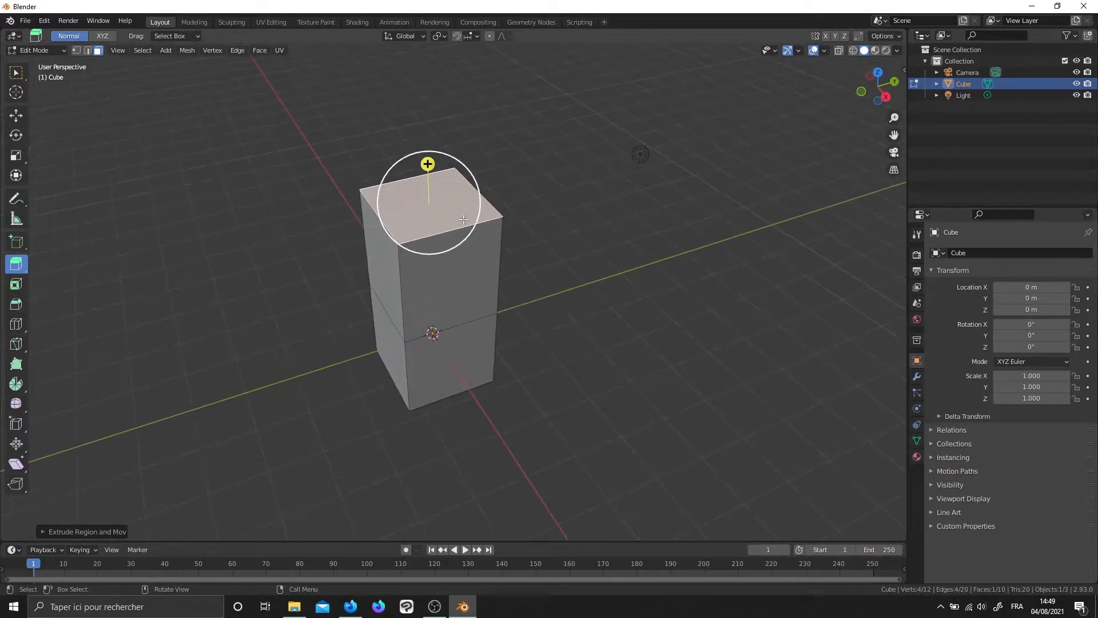
key(i)
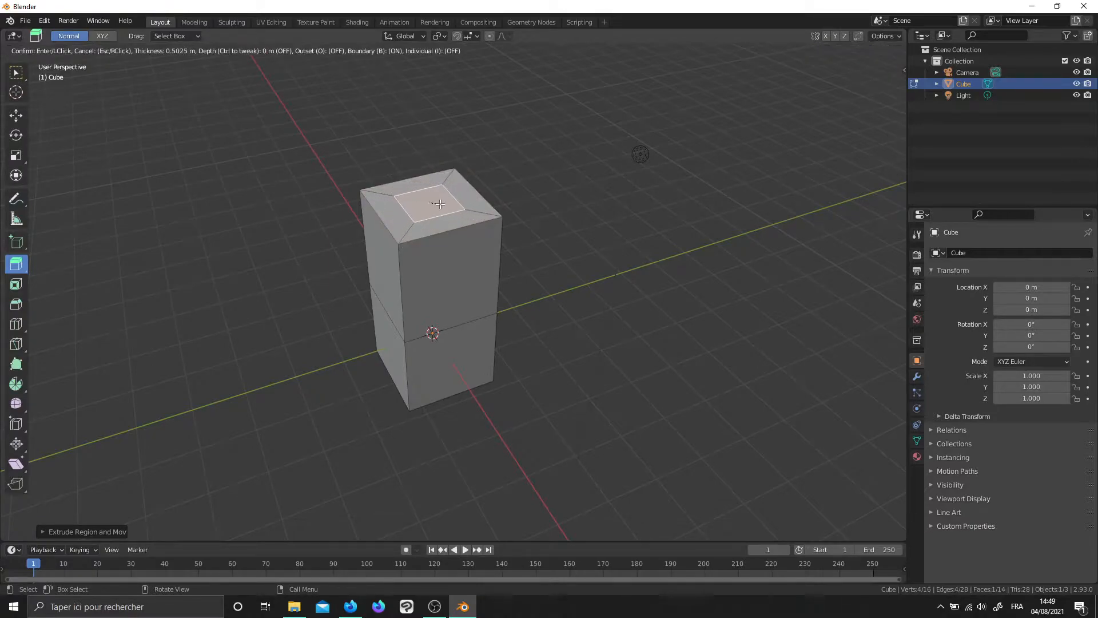
click(507, 329)
middle_drag(496, 343, 480, 327)
middle_drag(479, 327, 151, 282)
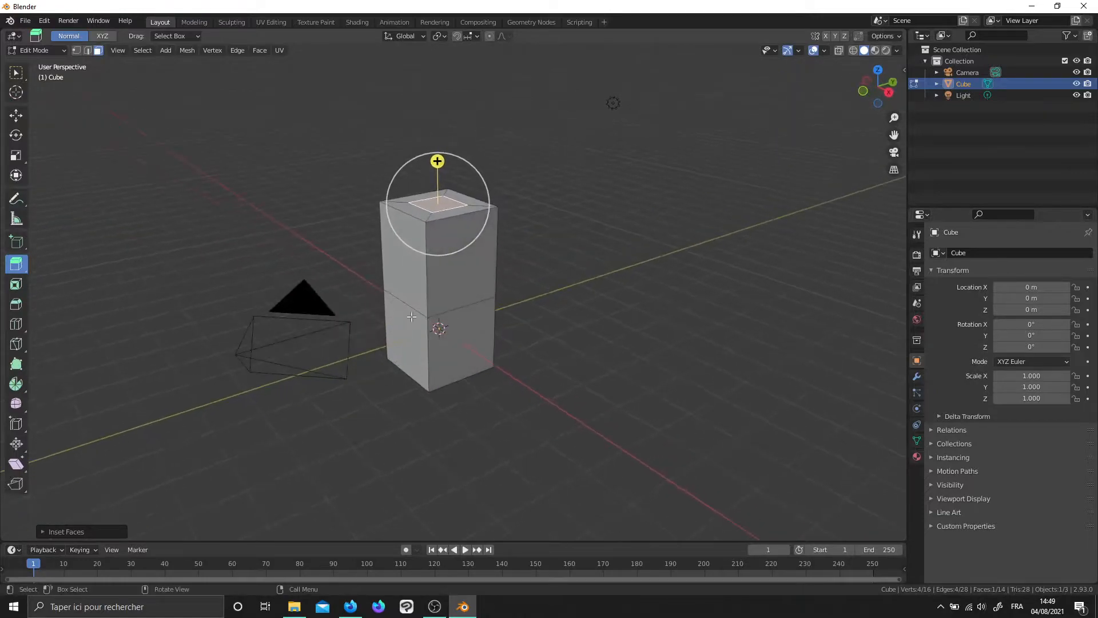
Activate the Bevel tool and select the upper and lower vertical edges of one block corner in edge select mode
click(21, 286)
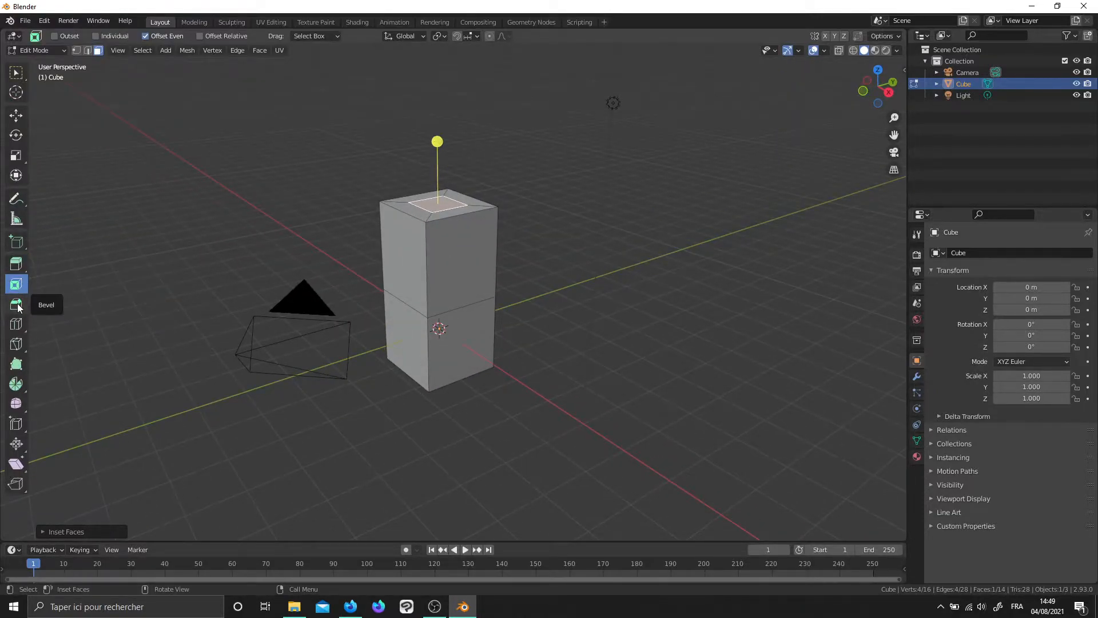
click(18, 306)
middle_drag(445, 224, 412, 229)
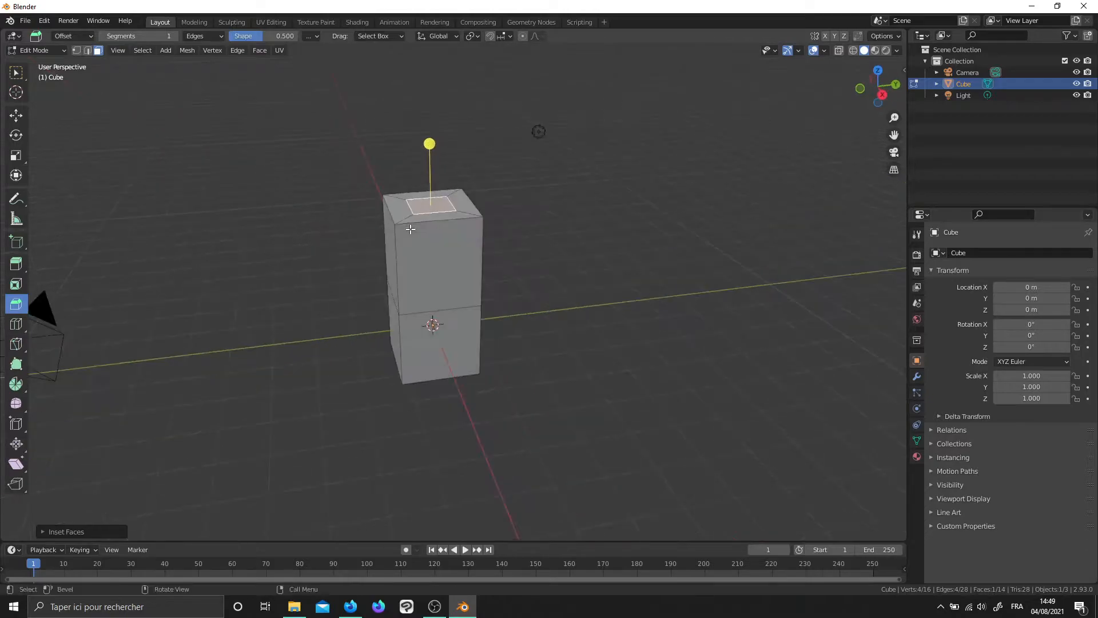
click(88, 50)
scroll(381, 278, up, 2)
middle_drag(380, 279, 452, 266)
click(422, 240)
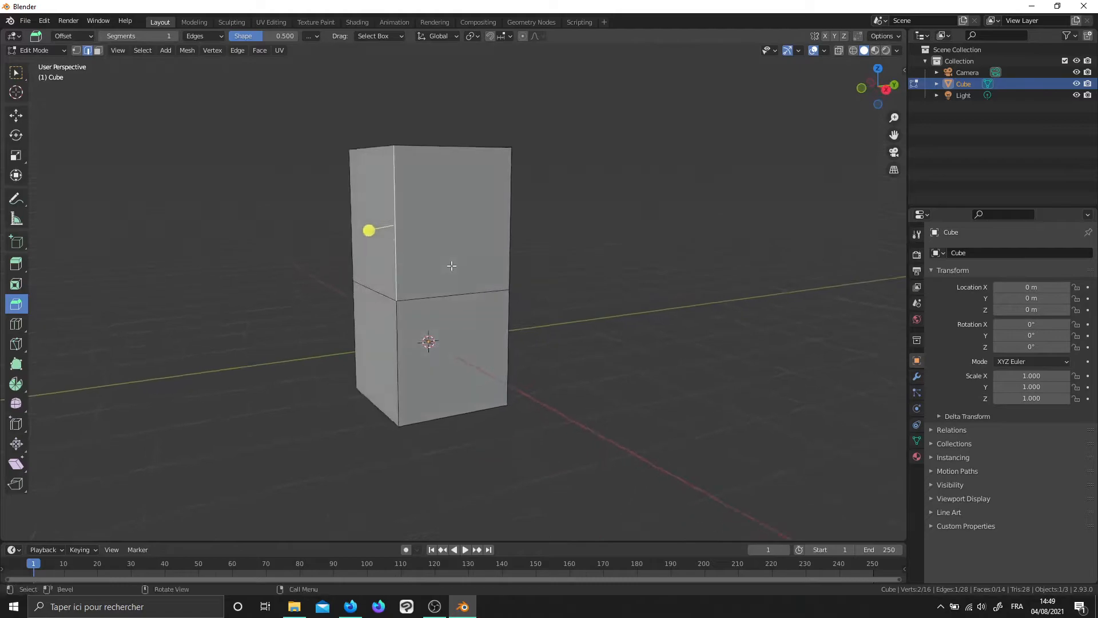
shift+click(400, 320)
middle_drag(400, 320, 440, 334)
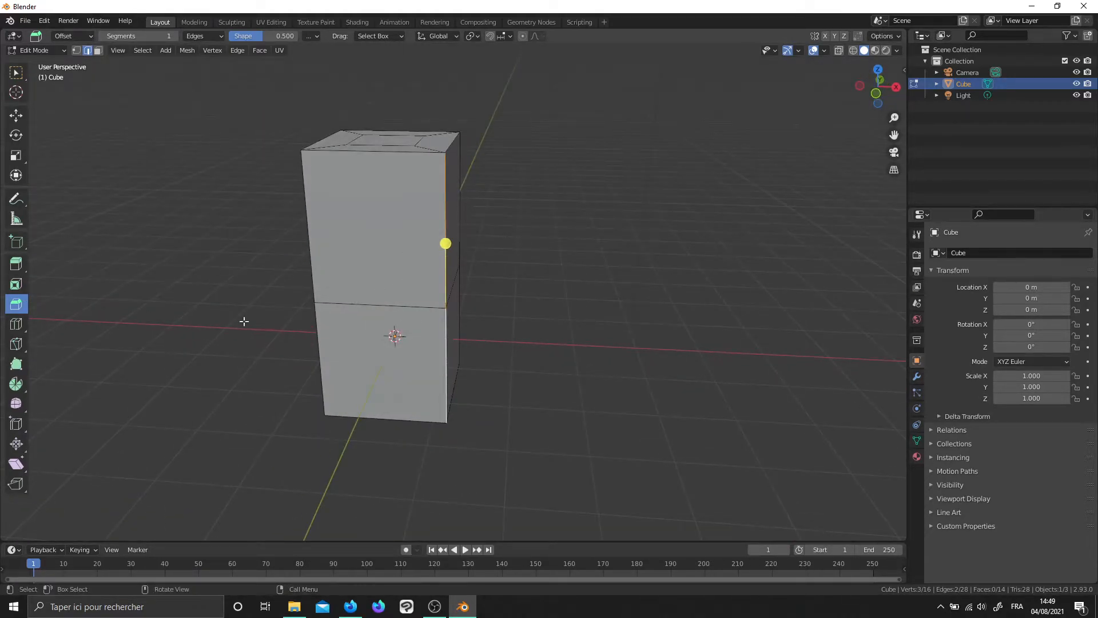
Try bevelling the two selected corner edges with the Bevel tool, and undo it
mouse_move(445, 243)
mouse_down()
mouse_move(458, 201)
mouse_move(456, 226)
mouse_up()
middle_drag(456, 225, 470, 317)
key(ctrl+z)
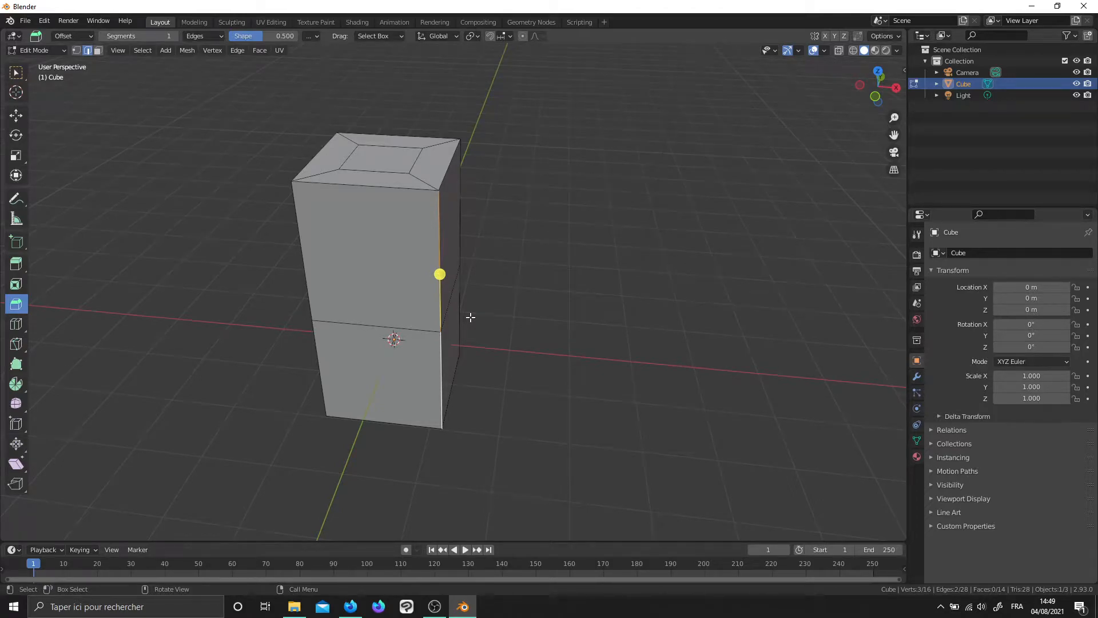
Bevel the two selected vertical corner edges by about 0.37 m, trying several segment counts and finishing with one segment
key(ctrl+b)
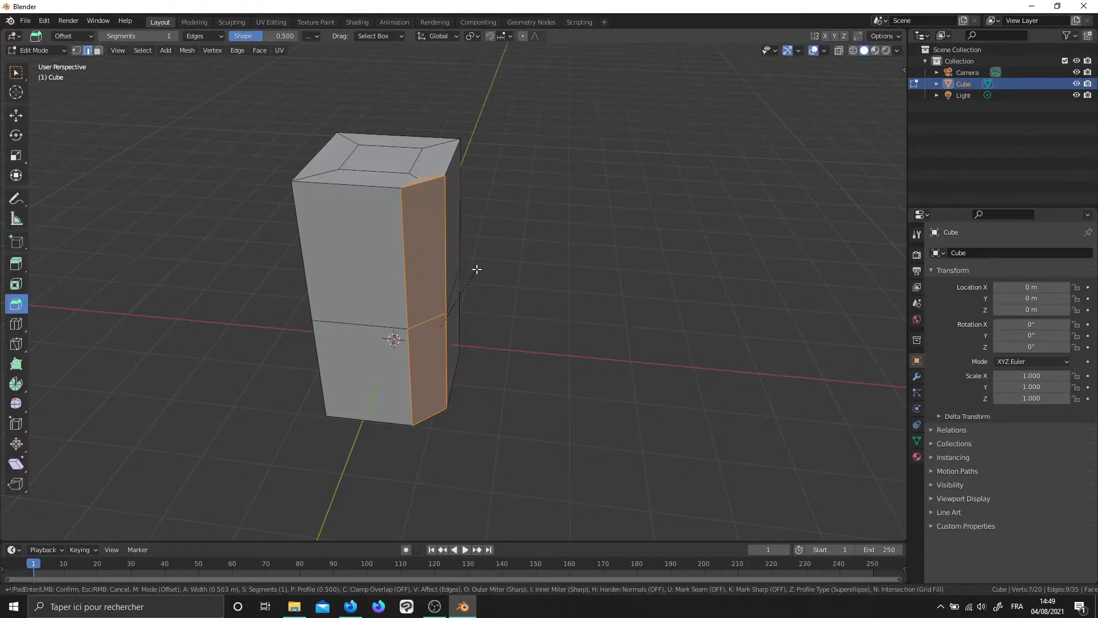
scroll(477, 269, up, 1)
scroll(477, 269, up, 1)
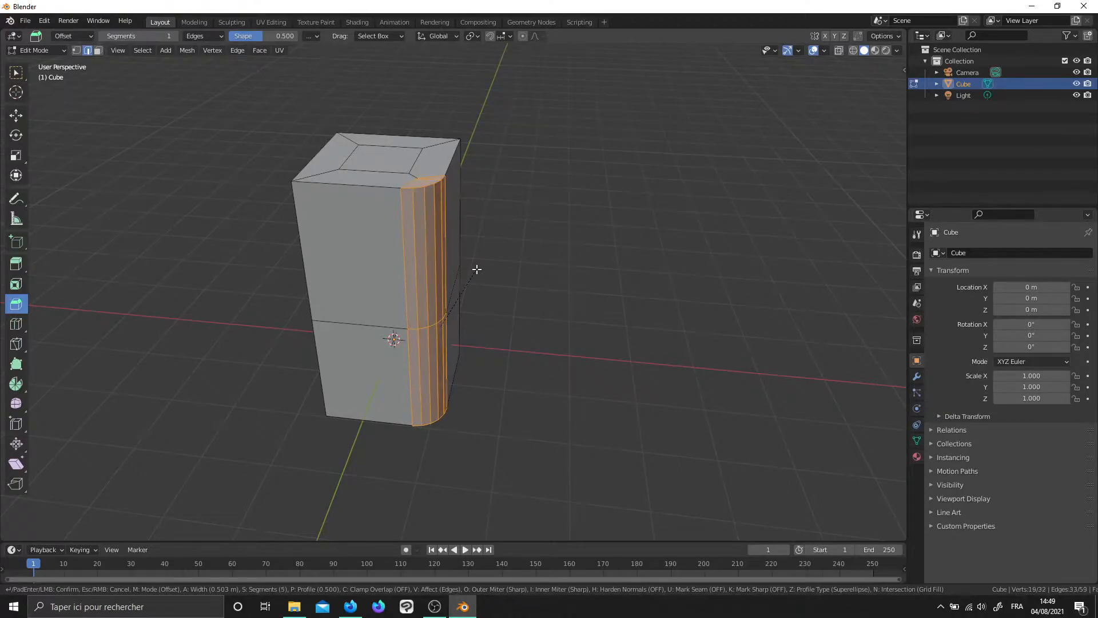
scroll(477, 269, up, 4)
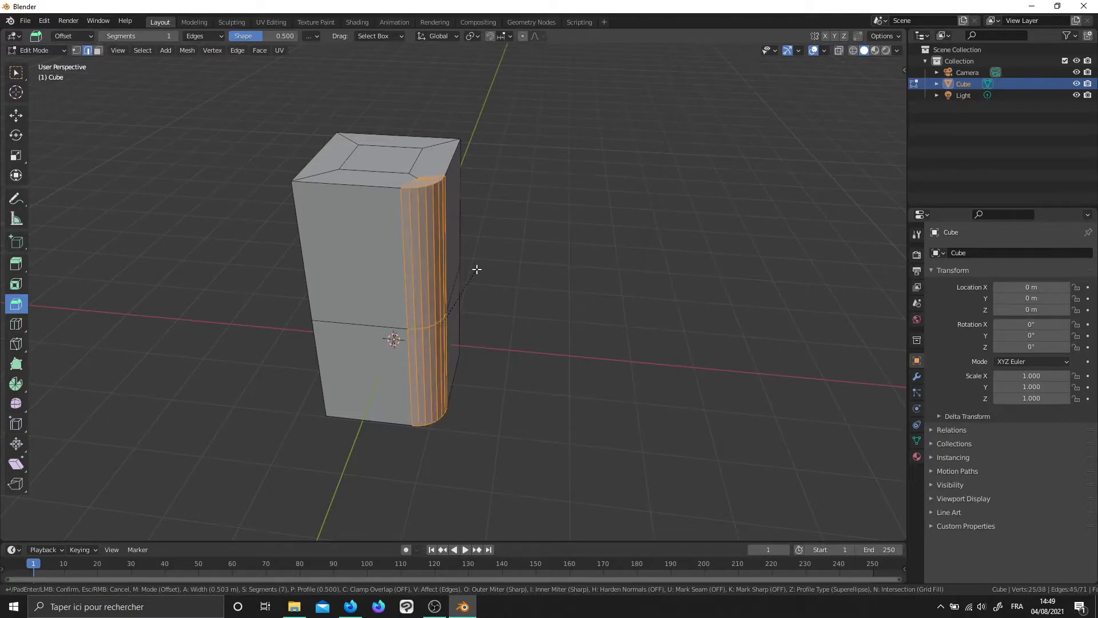
scroll(477, 269, down, 6)
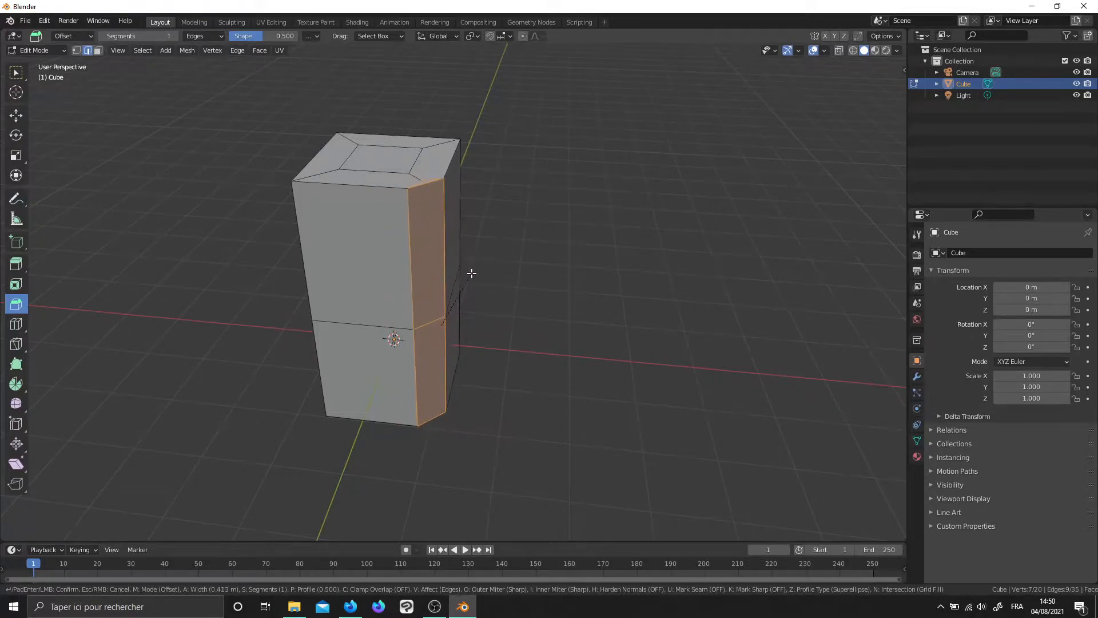
click(462, 271)
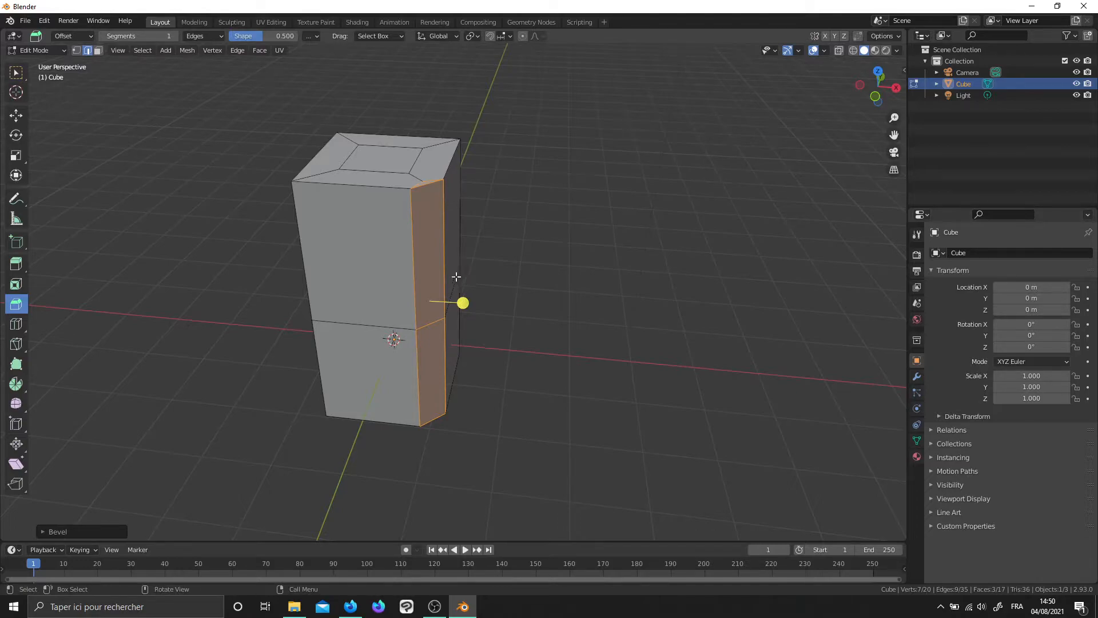
Adjust the bevel's width and shape and raise its segment count, and select one upper vertical edge of the bevel
click(42, 531)
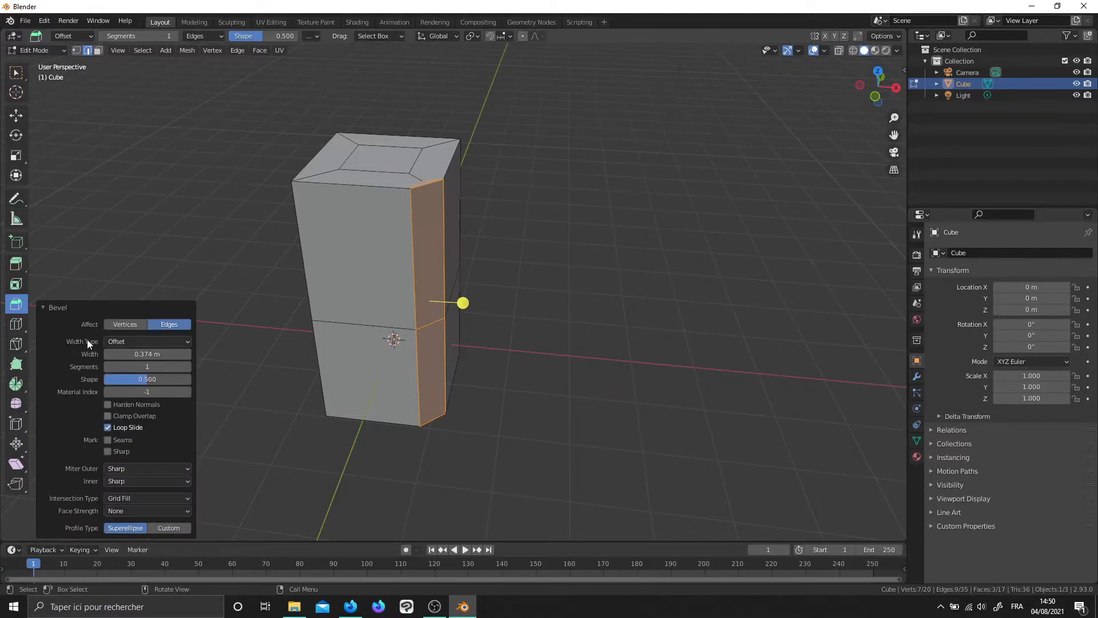
drag(127, 354, 123, 381)
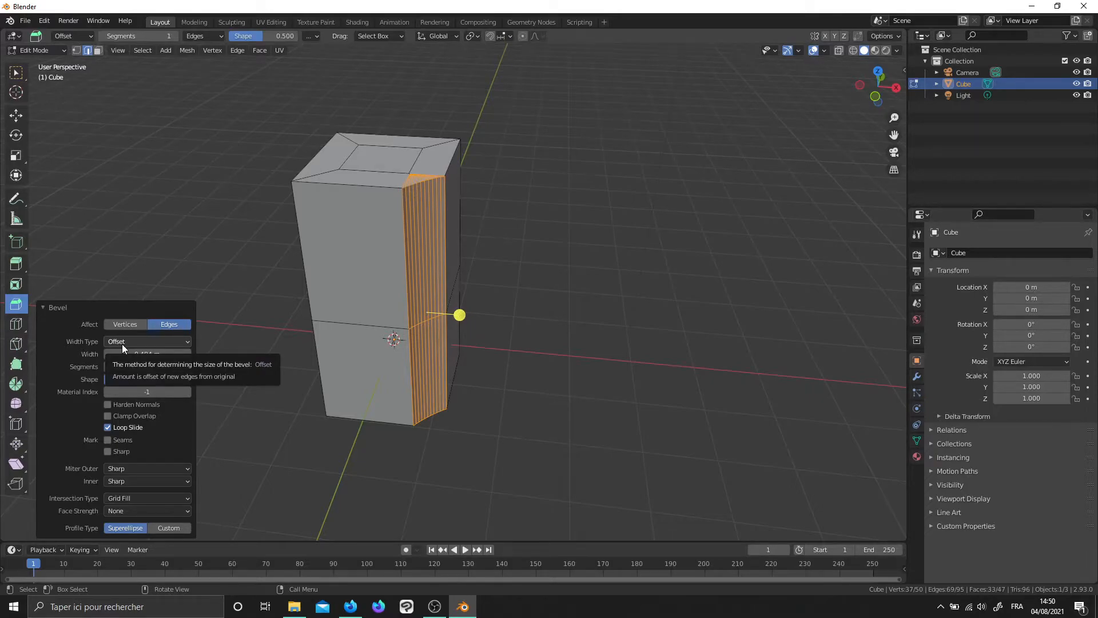
key(w)
click(446, 194)
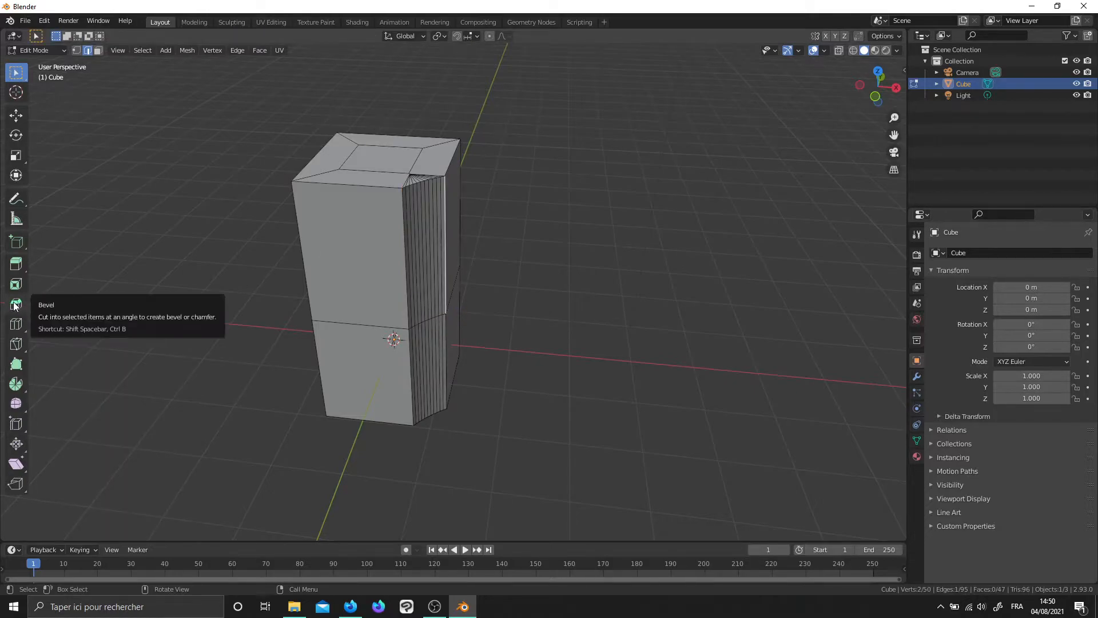
Add one horizontal loop cut around the middle of the block's upper half with the Loop Cut tool
click(15, 324)
middle_drag(335, 407, 454, 319)
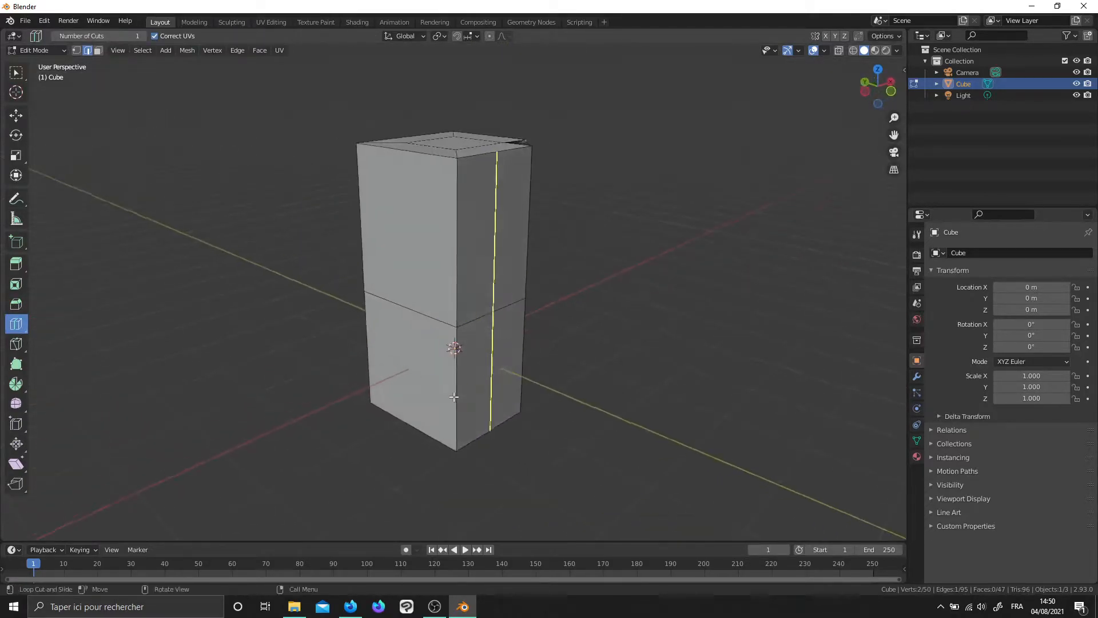
click(461, 253)
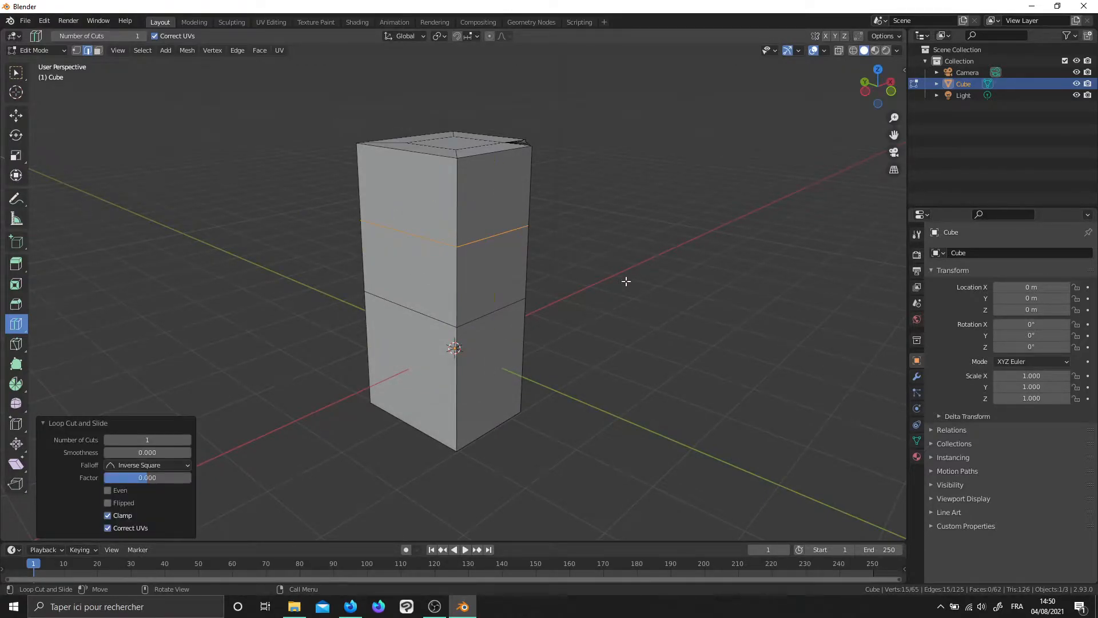
middle_drag(642, 272, 524, 375)
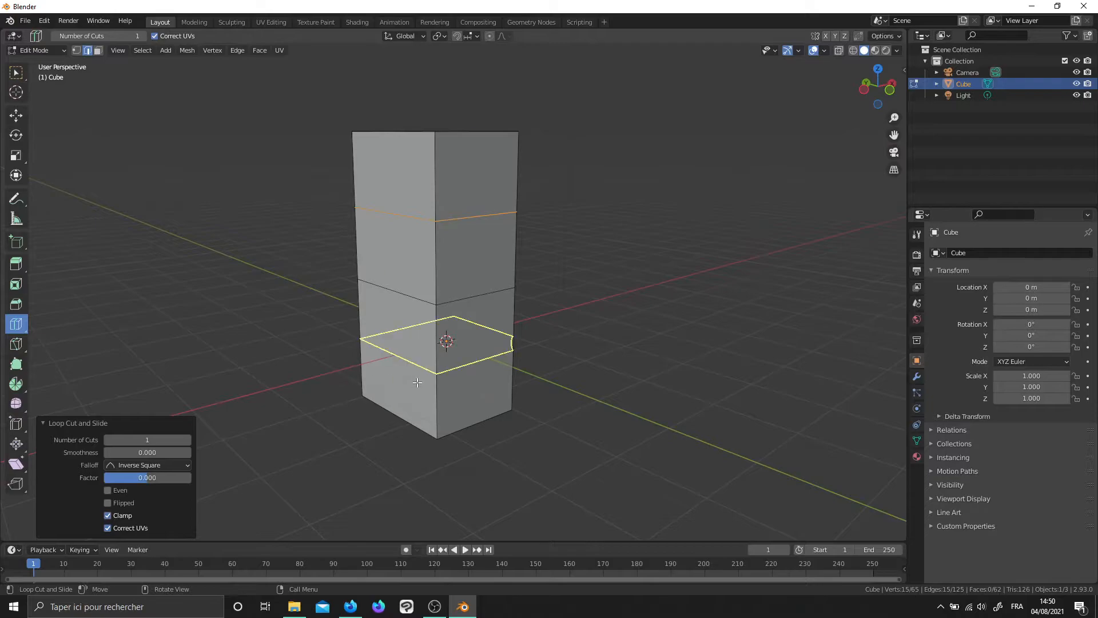
Select the front vertical edge of the block's lowest section and add one horizontal loop cut near that section's middle
click(16, 73)
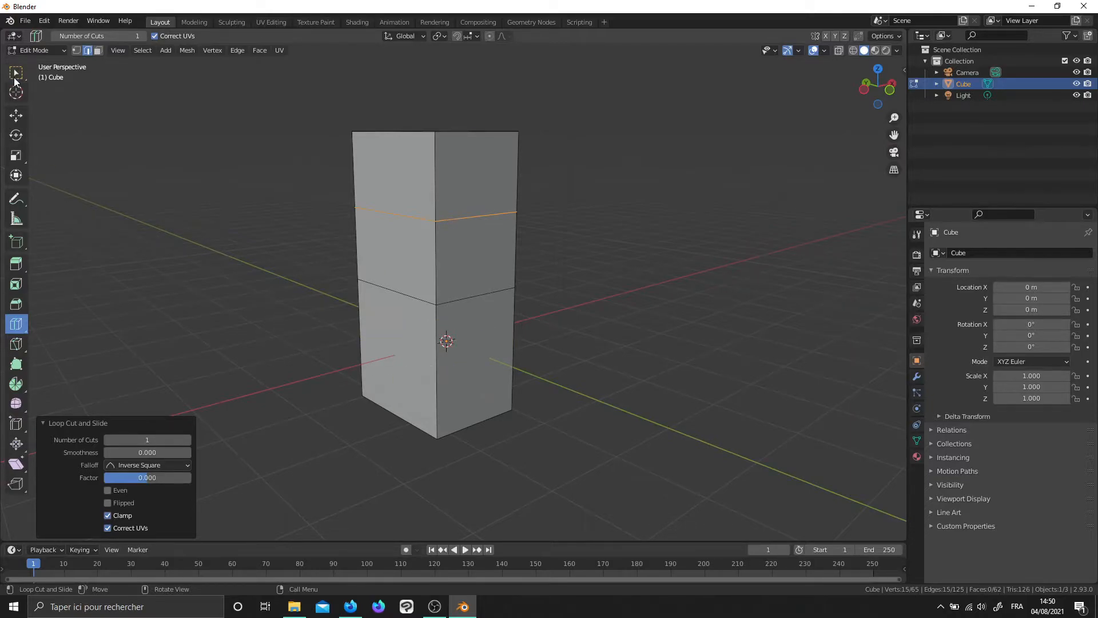
click(173, 149)
click(439, 370)
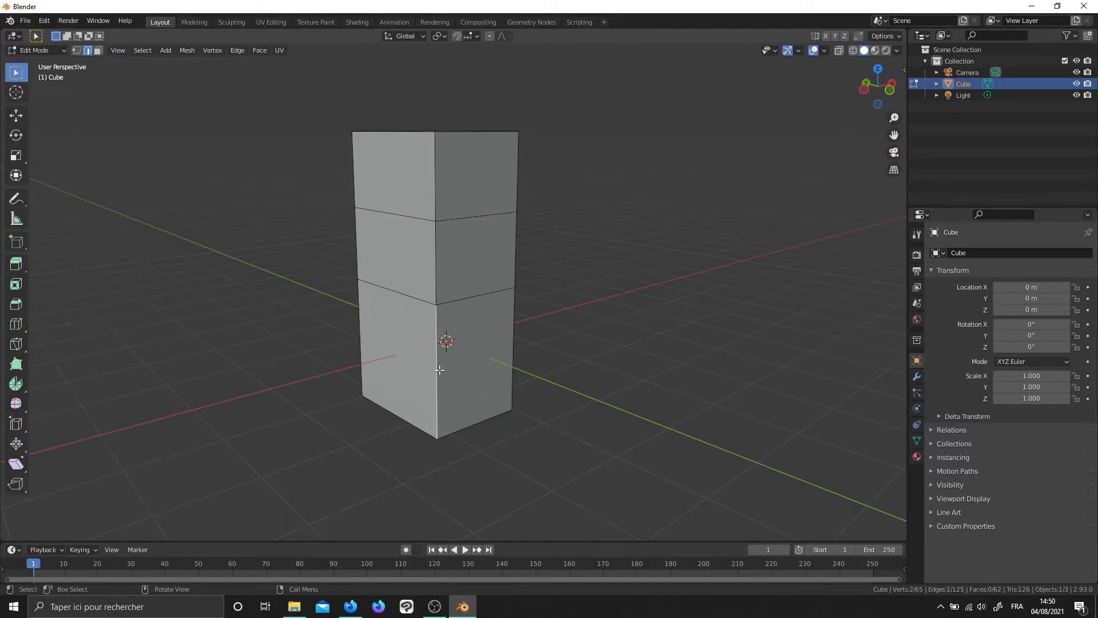
key(ctrl+r)
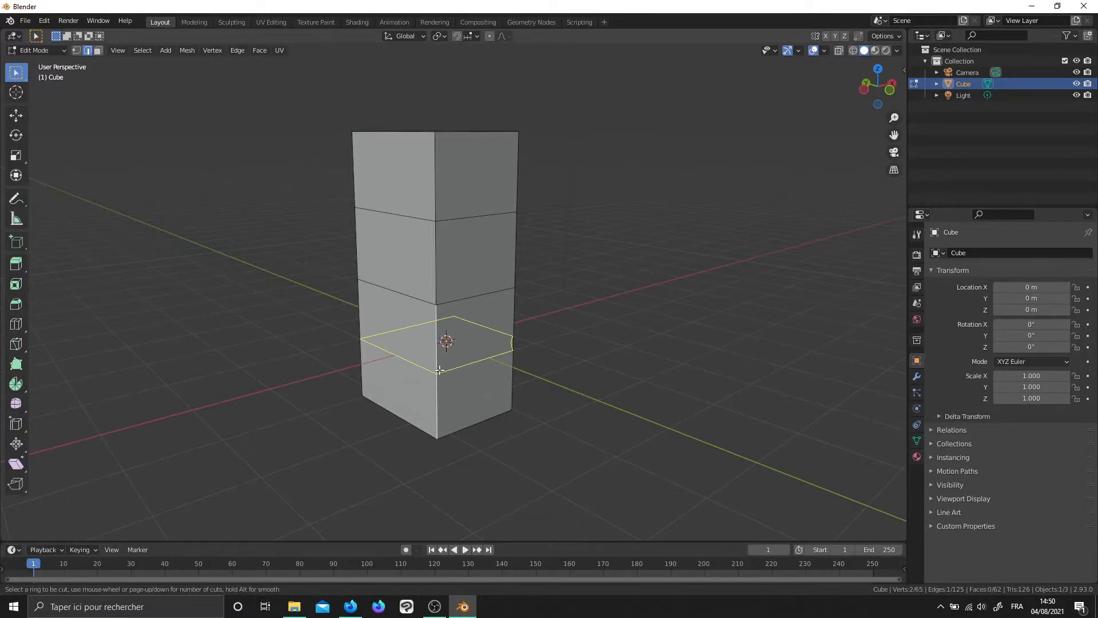
click(440, 369)
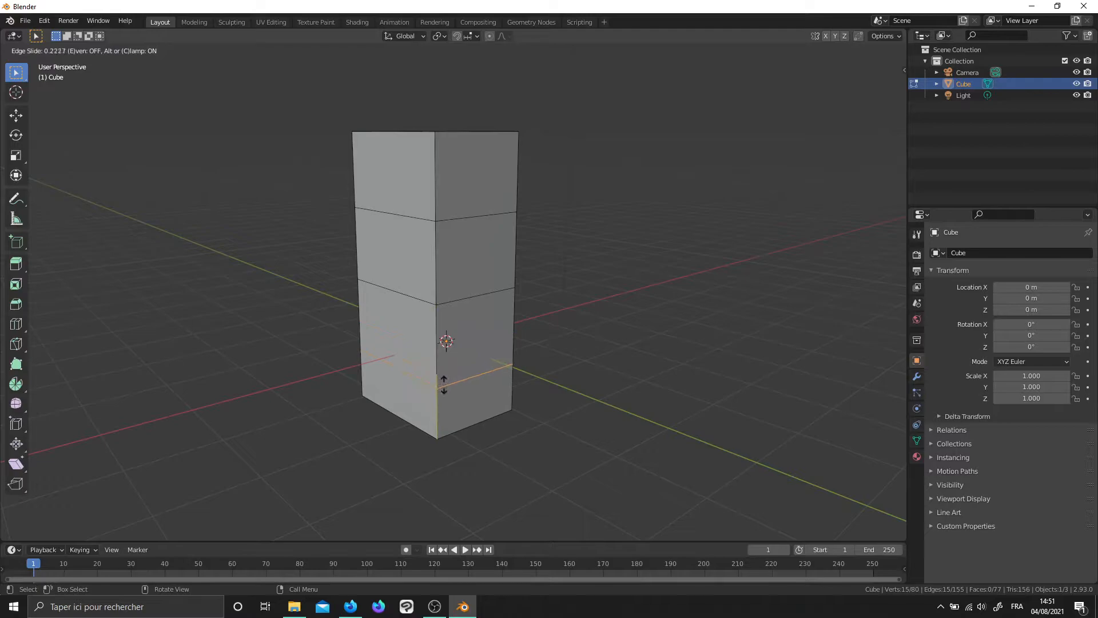
click(450, 367)
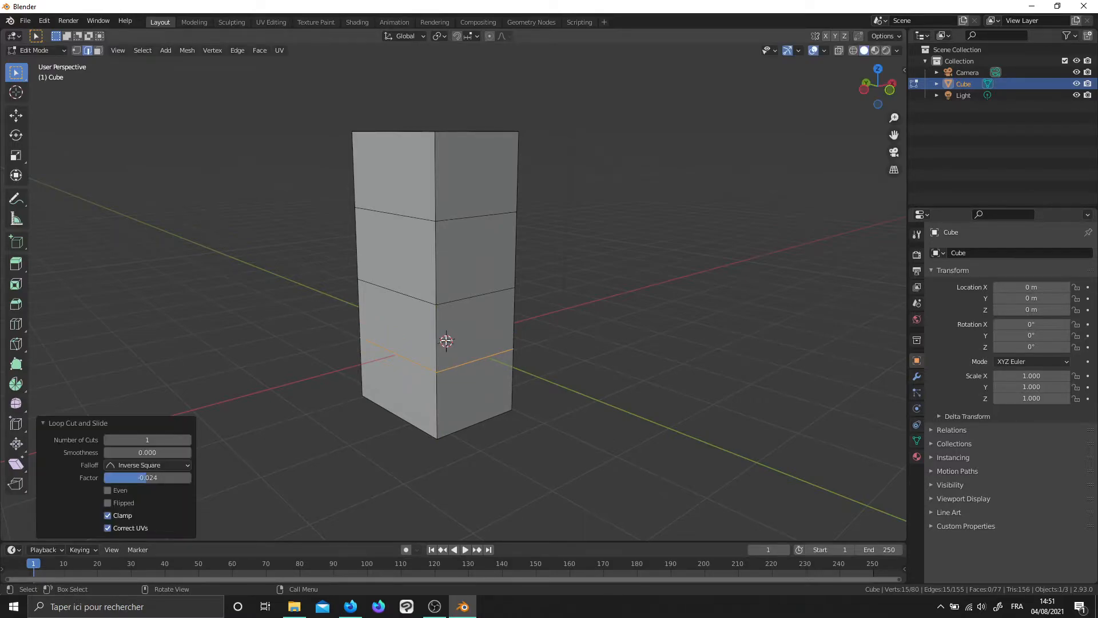
Loop cut the block's second section from the top, slid by a factor of about -0.328, and raise the number of cuts to 16
click(436, 284)
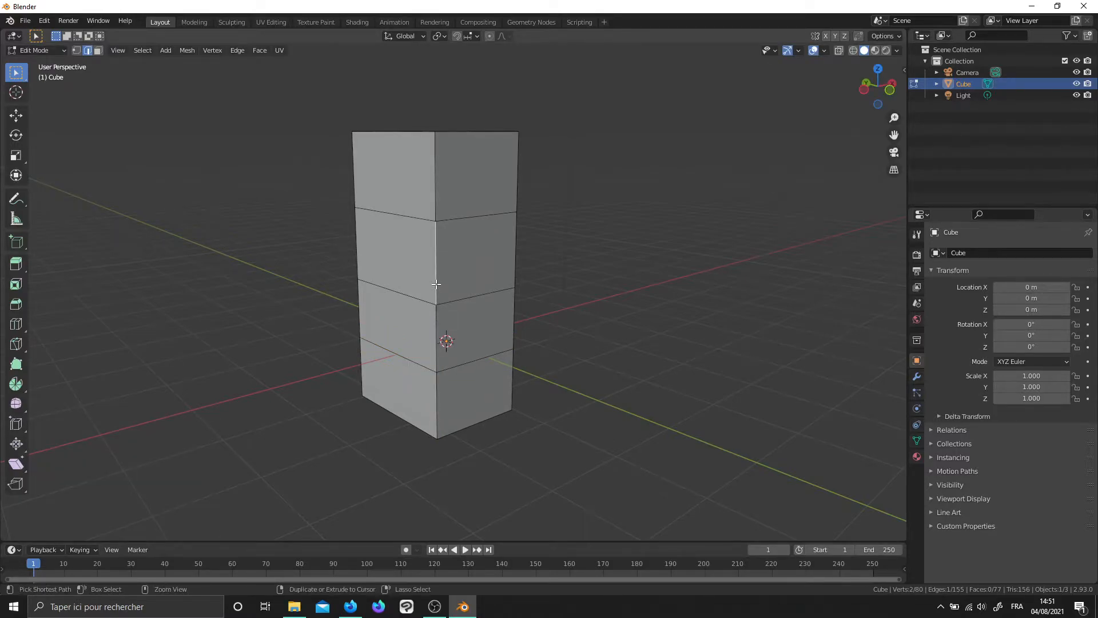
key(ctrl+r)
scroll(436, 285, up, 2)
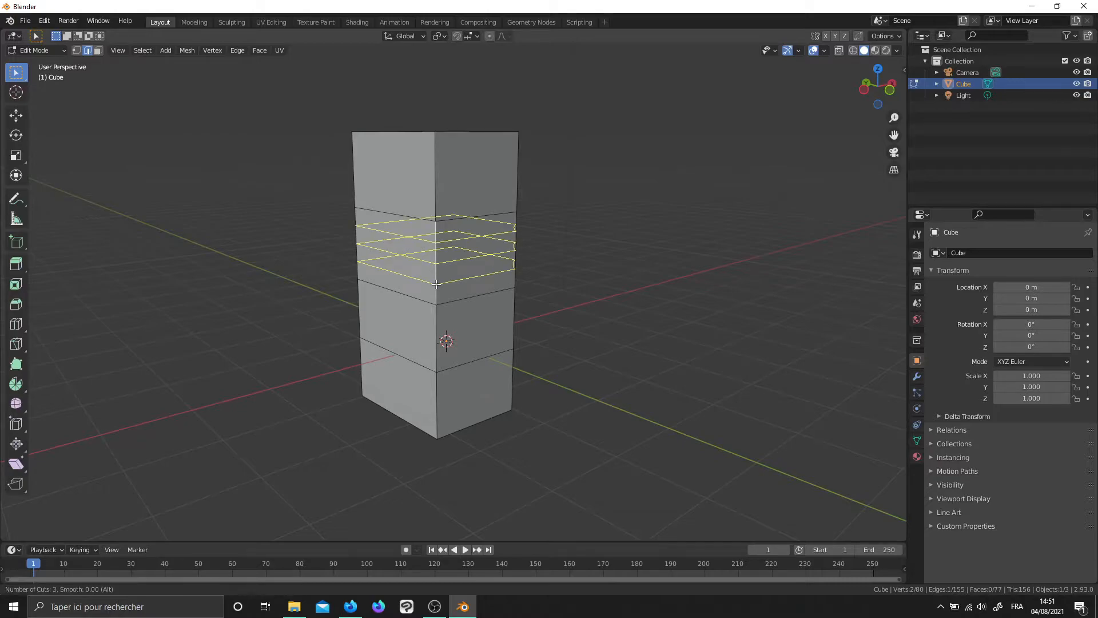
scroll(436, 284, up, 4)
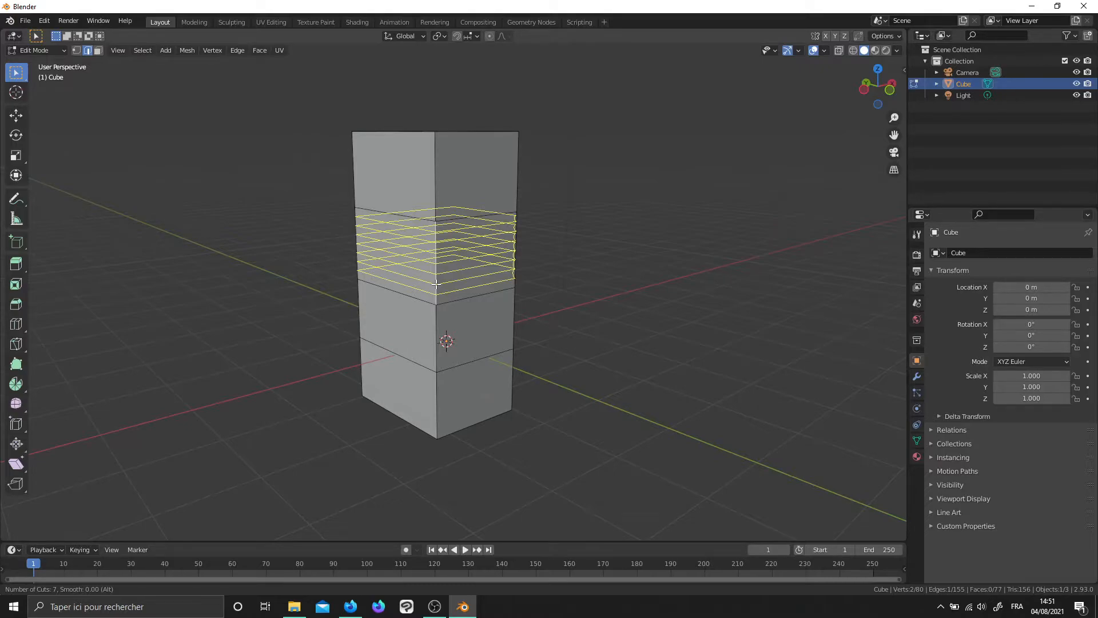
scroll(436, 284, down, 2)
click(436, 284)
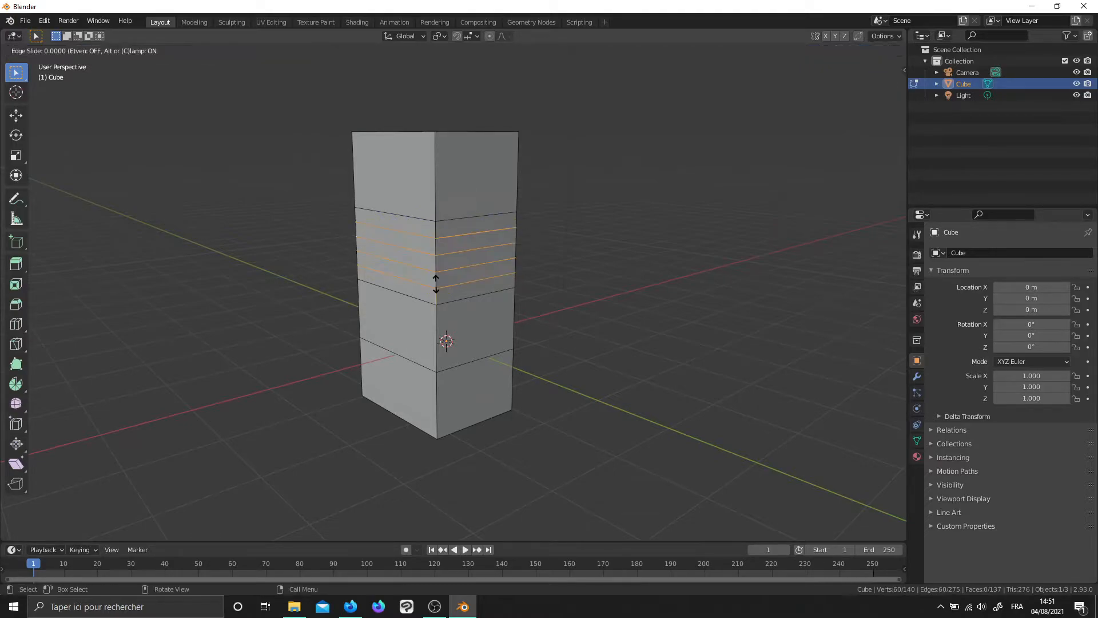
click(309, 296)
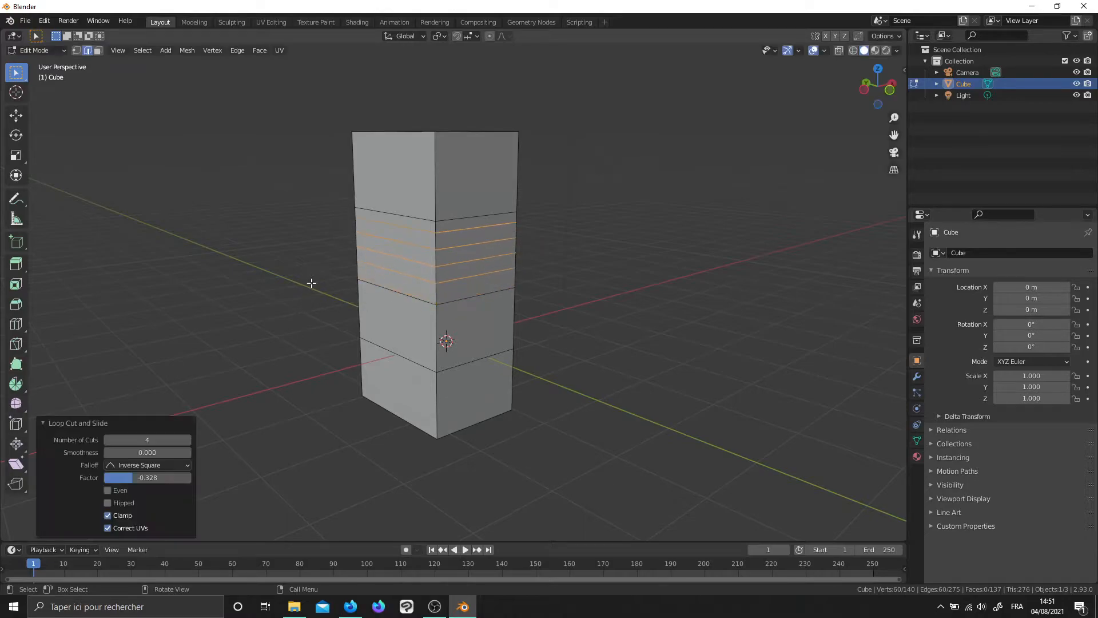
drag(137, 440, 197, 439)
click(134, 465)
Cut a closed four-sided outline into the face just below the dense loops with the Knife tool, starting on the corner edge
click(18, 346)
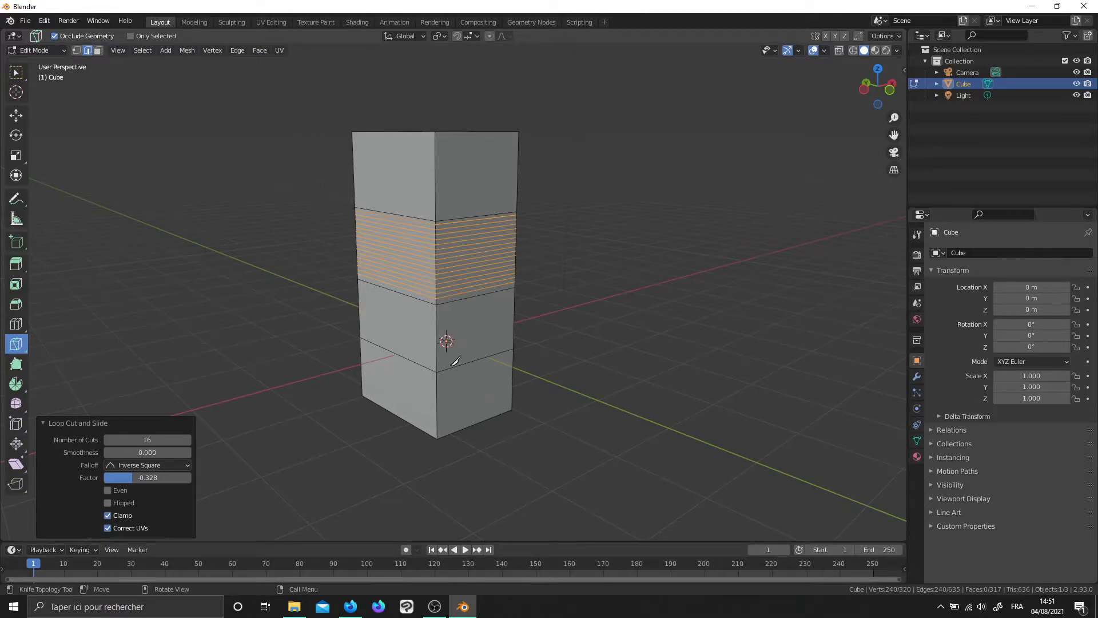
click(441, 323)
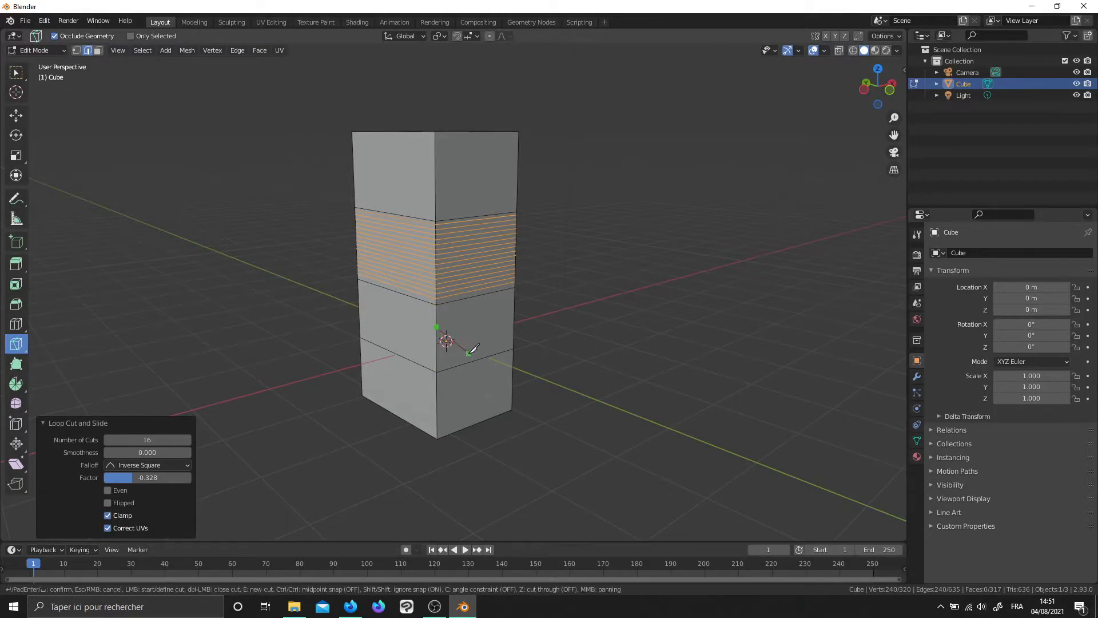
middle_drag(467, 348, 443, 342)
click(403, 293)
click(445, 303)
click(391, 333)
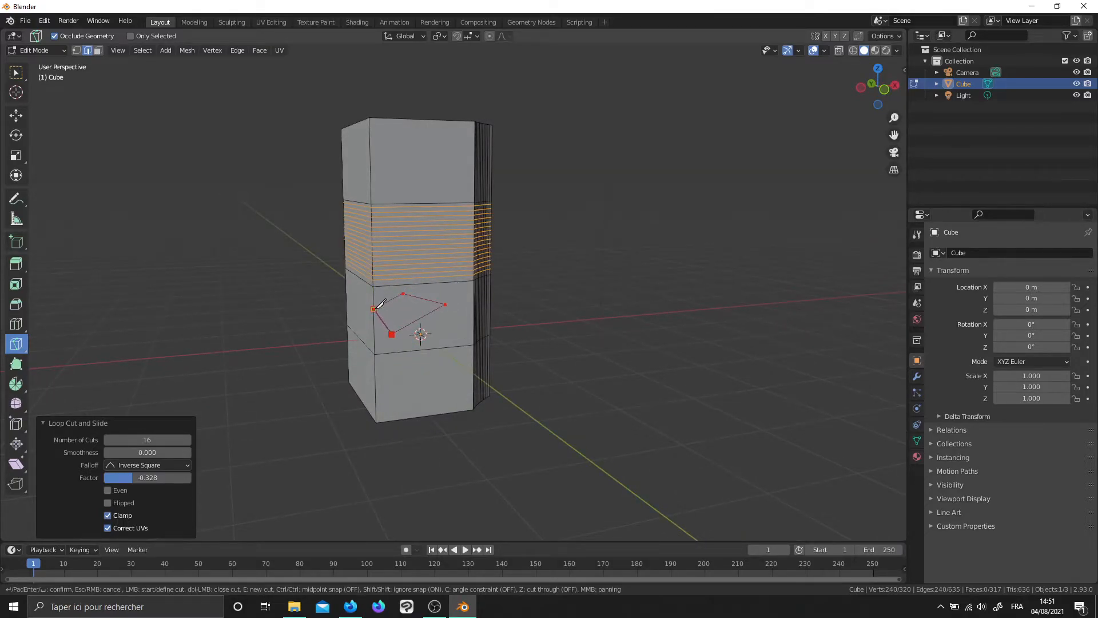
click(374, 309)
key(Return)
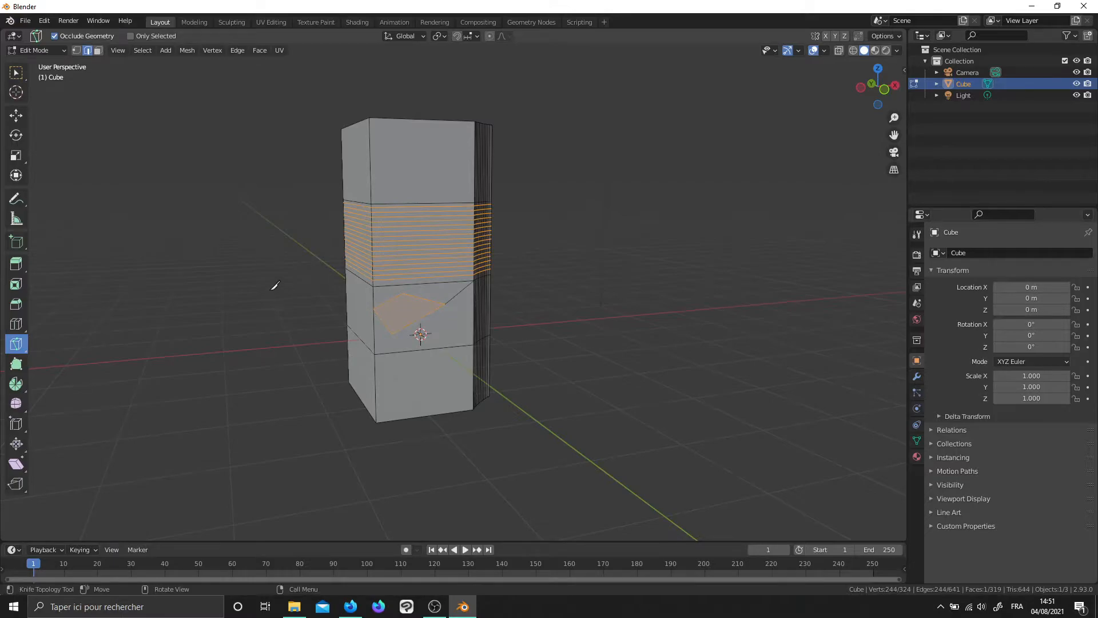
Return to Object Mode and delete the edited block from the scene
middle_drag(379, 411, 421, 421)
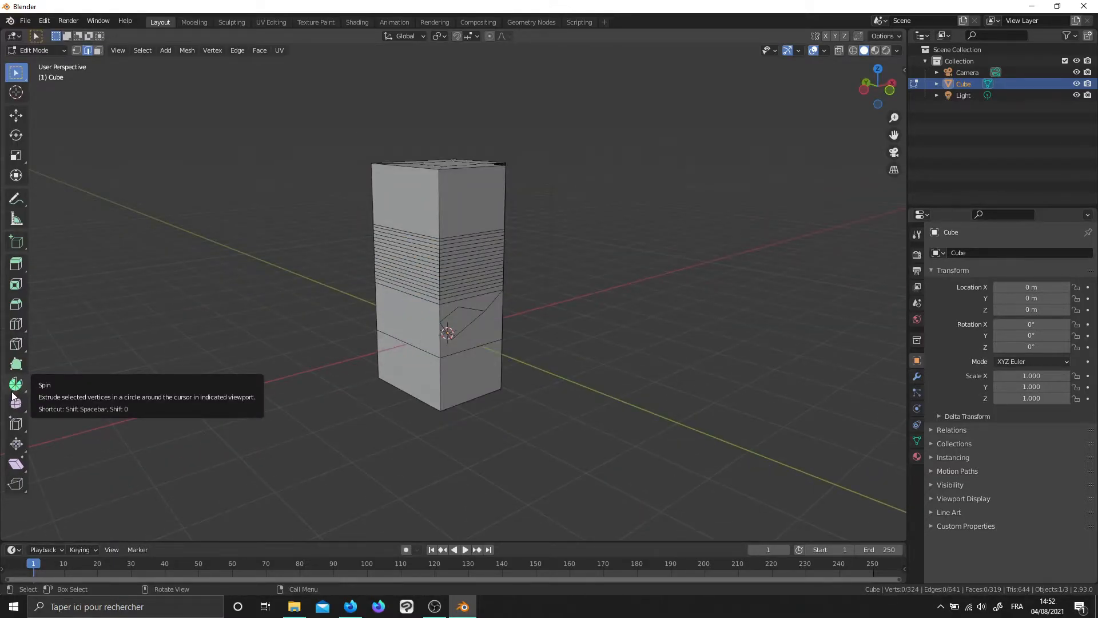
middle_drag(163, 394, 413, 389)
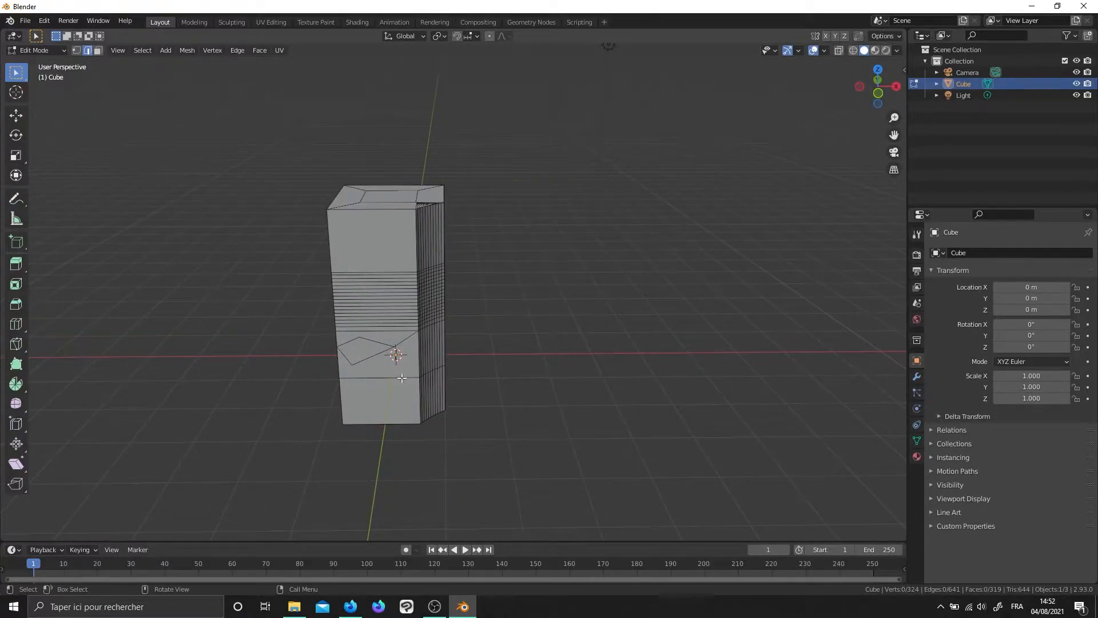
middle_drag(383, 341, 404, 340)
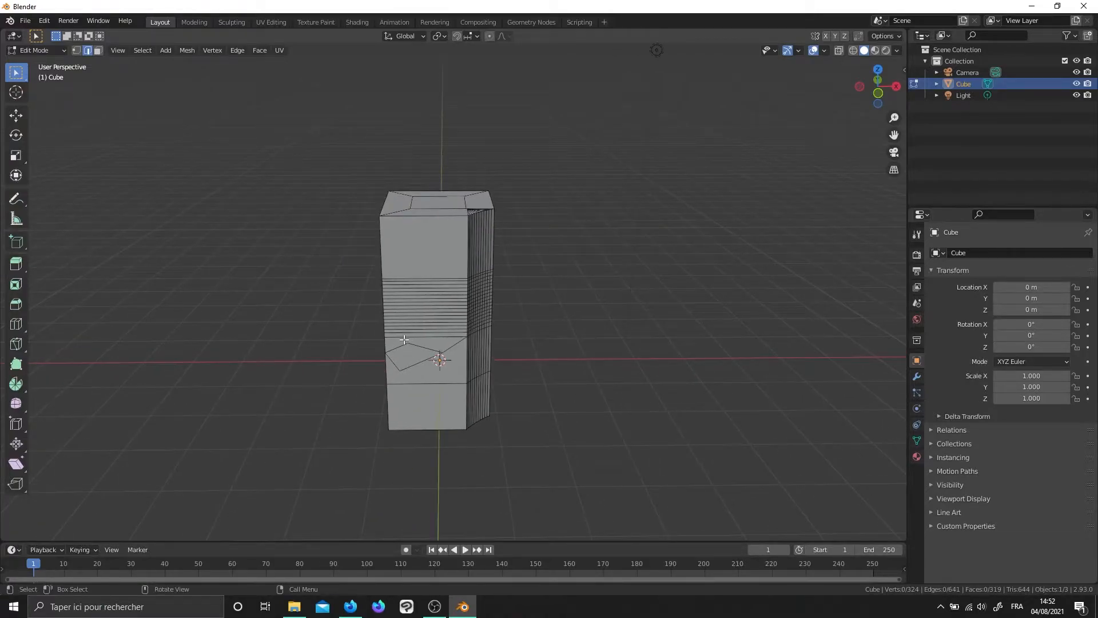
key(Tab)
click(519, 350)
middle_drag(520, 350, 450, 285)
click(449, 284)
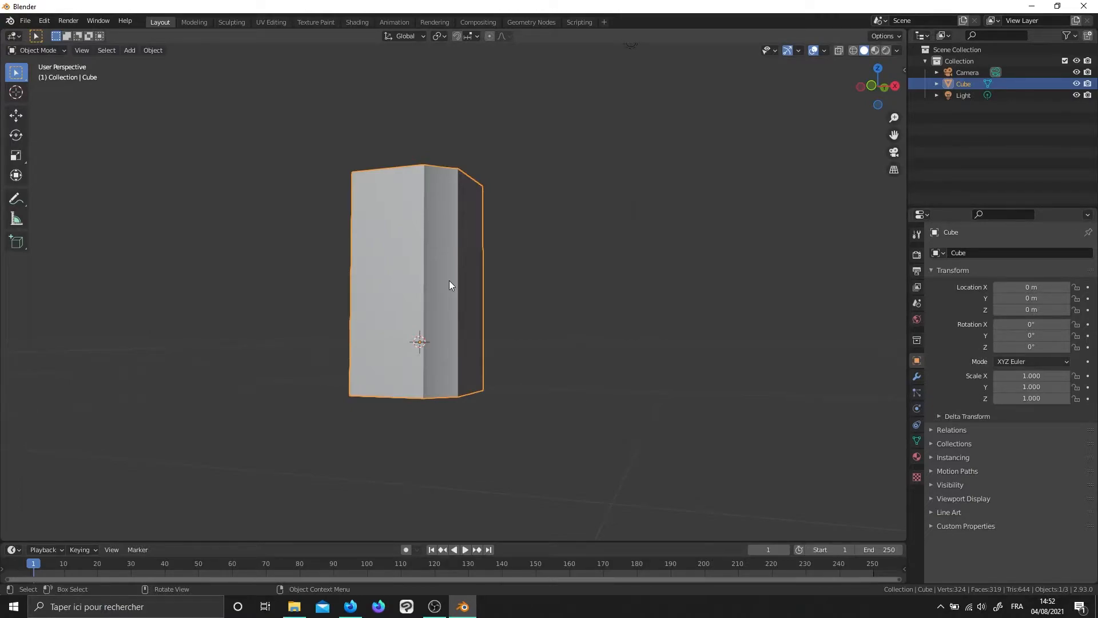
key(x)
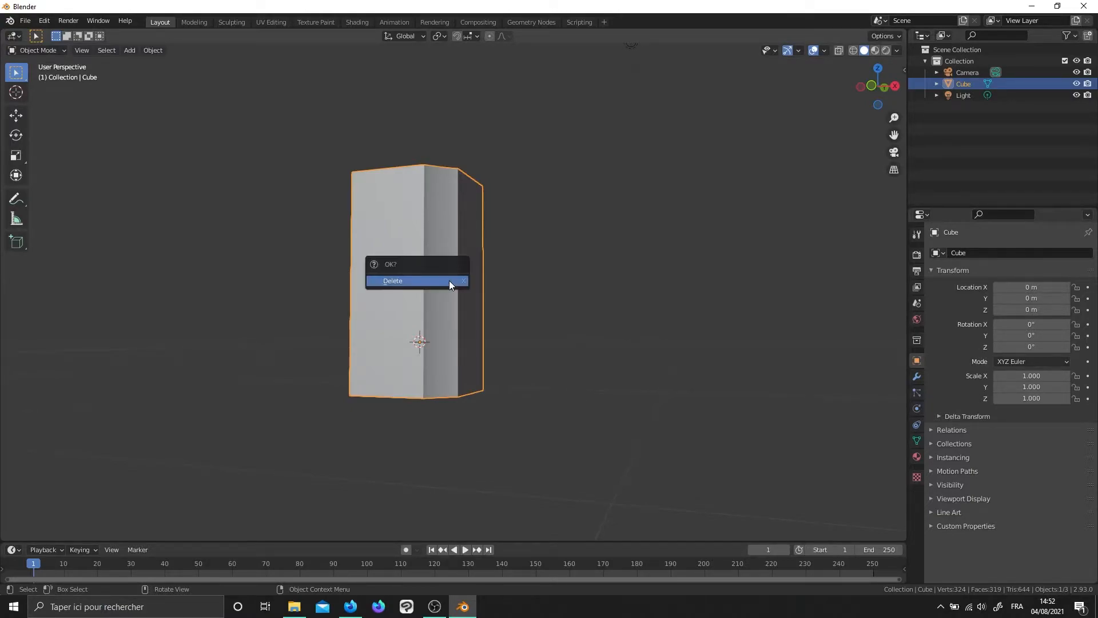
click(449, 280)
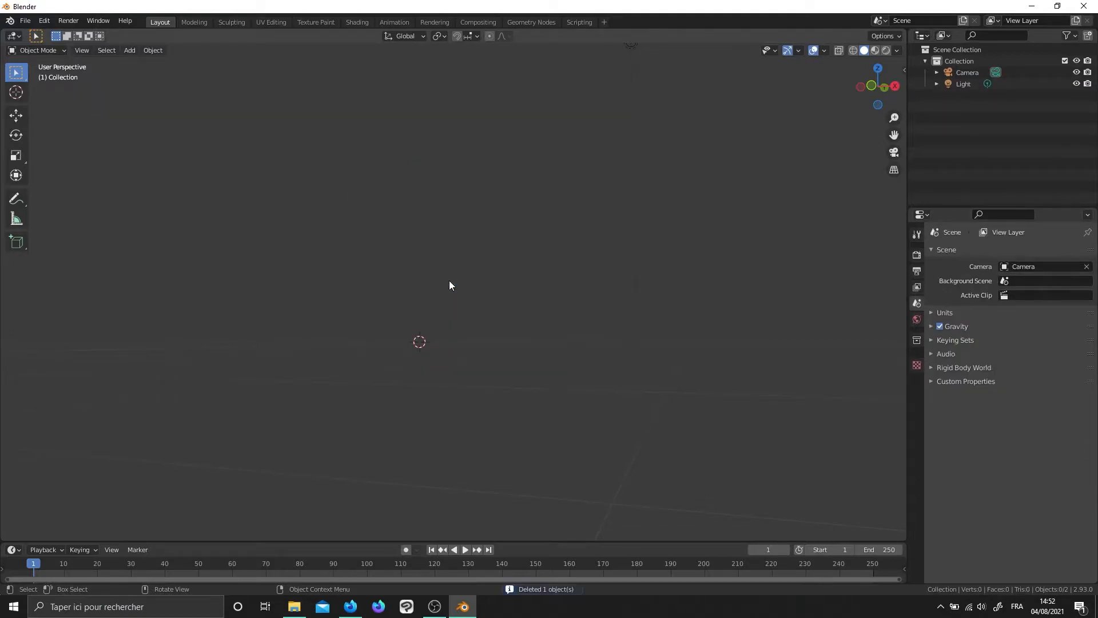
middle_drag(463, 325, 406, 356)
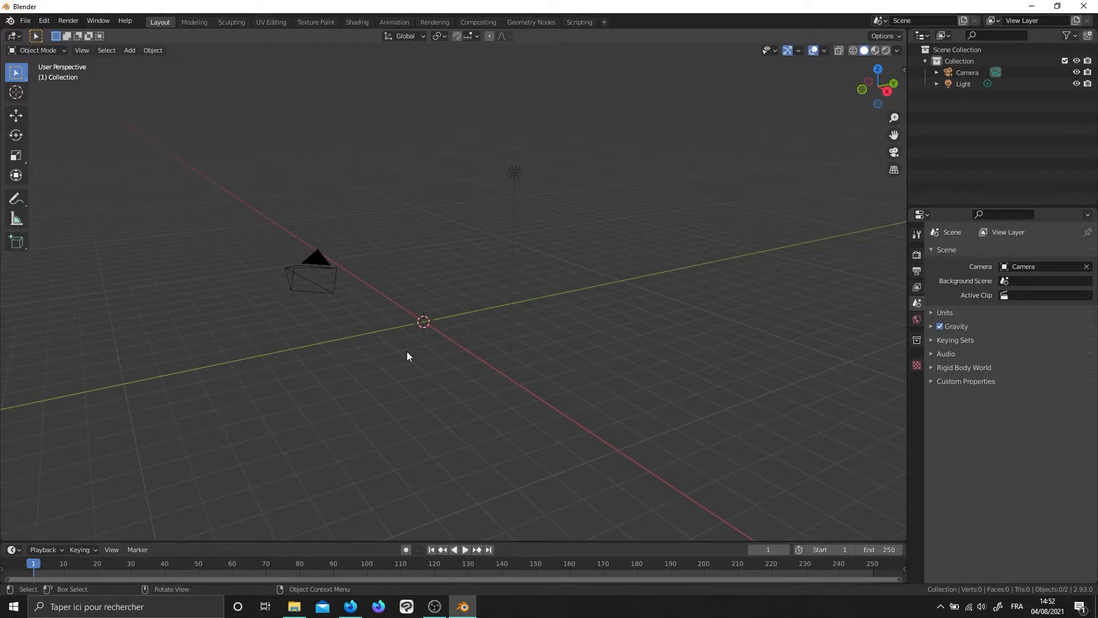
Switch to Firefox, view the trash can and Maya logo reference images, and return to Blender
click(343, 609)
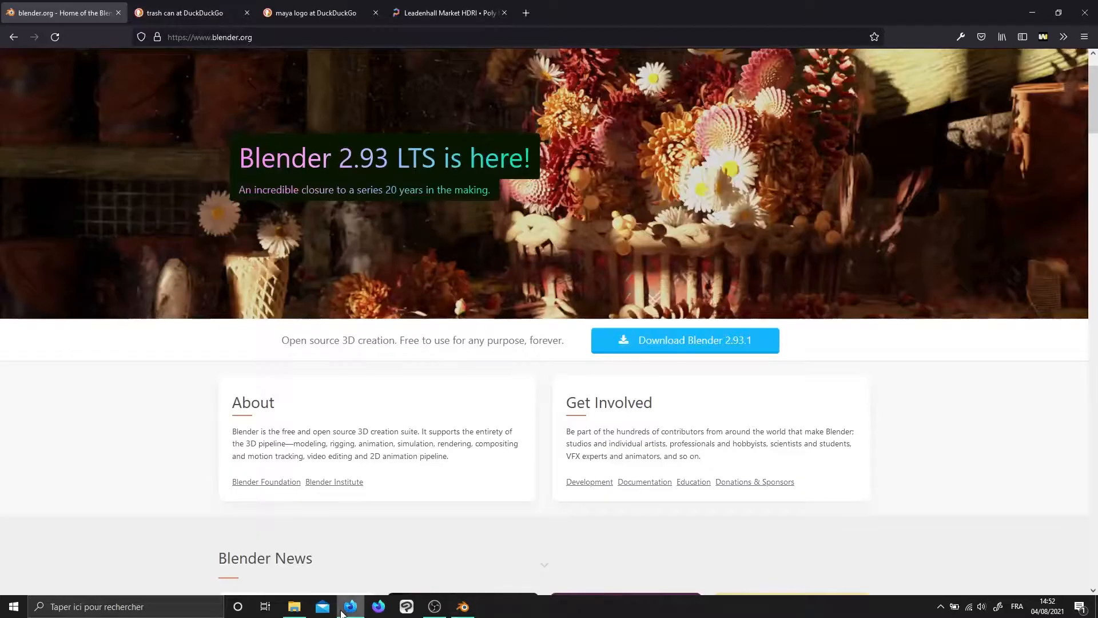
click(197, 12)
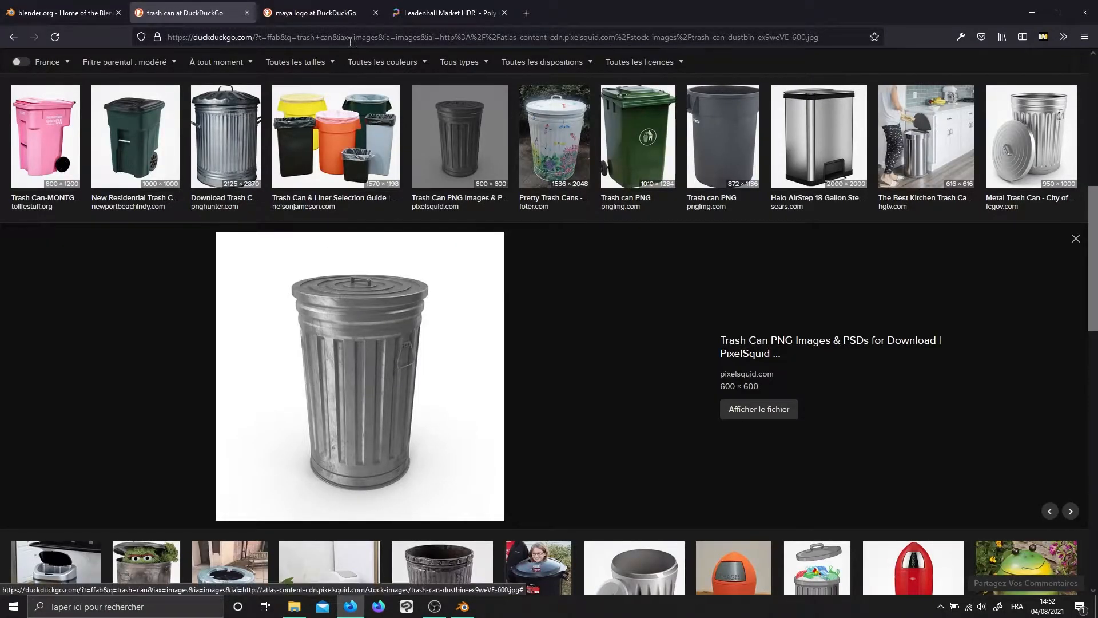
click(317, 12)
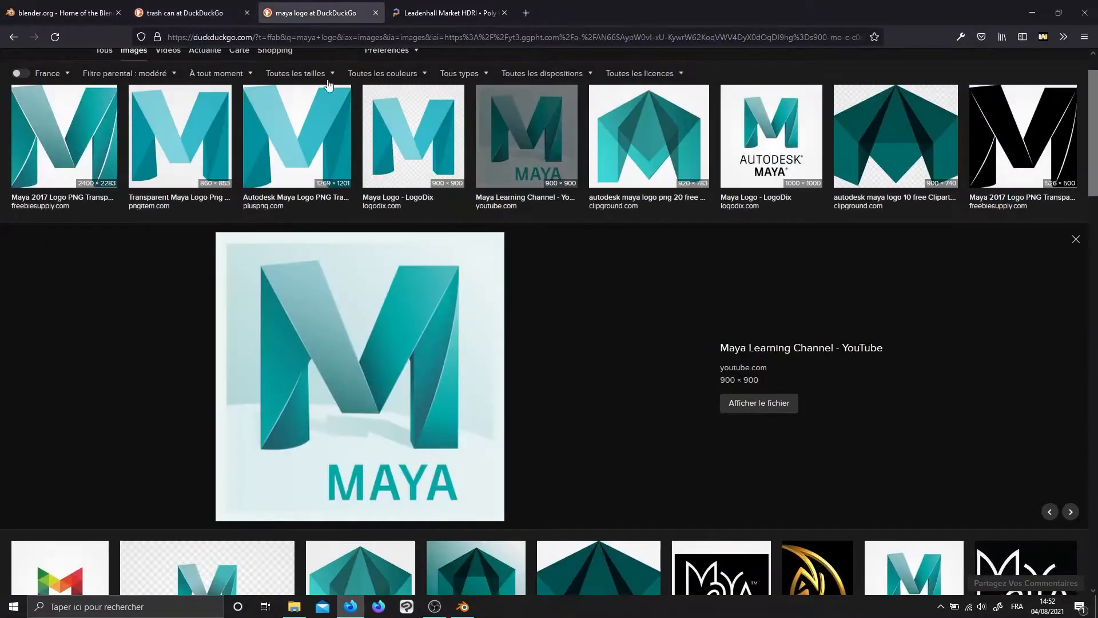
click(228, 17)
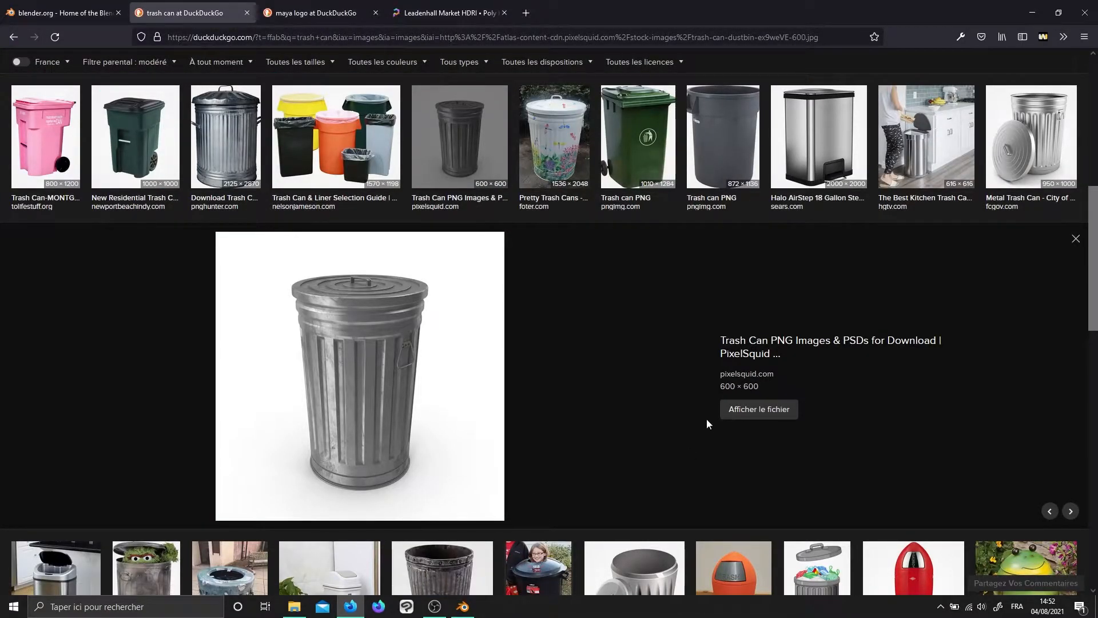
click(463, 606)
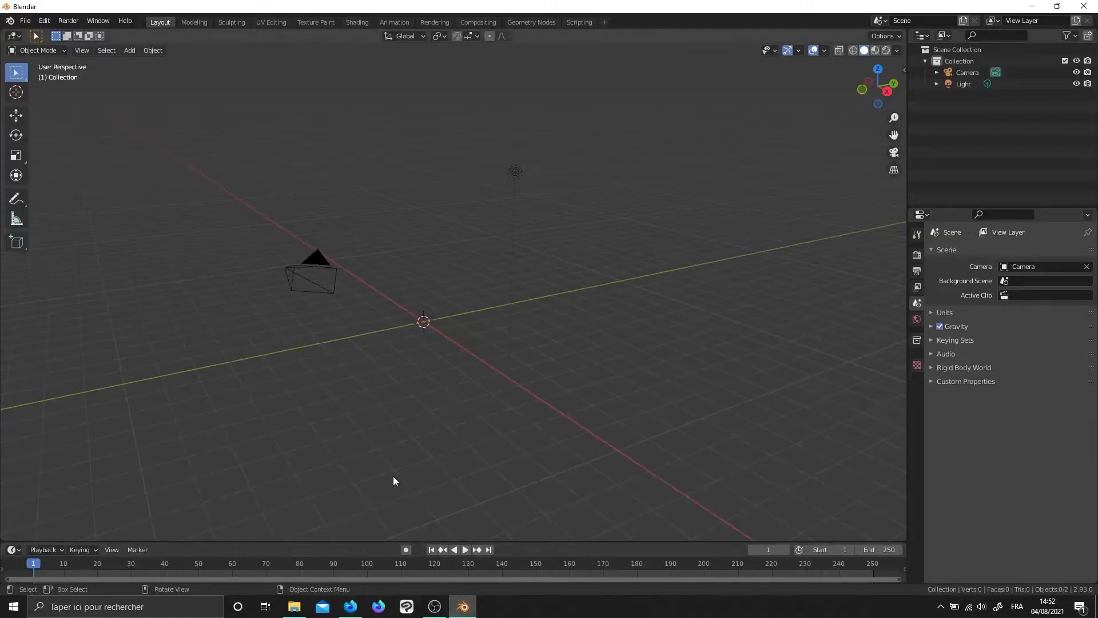
Search the add-ons in Preferences for "image" to locate Import Images as Planes, and close the Preferences
scroll(358, 294, up, 3)
scroll(359, 297, down, 1)
shift+middle_drag(362, 302, 426, 314)
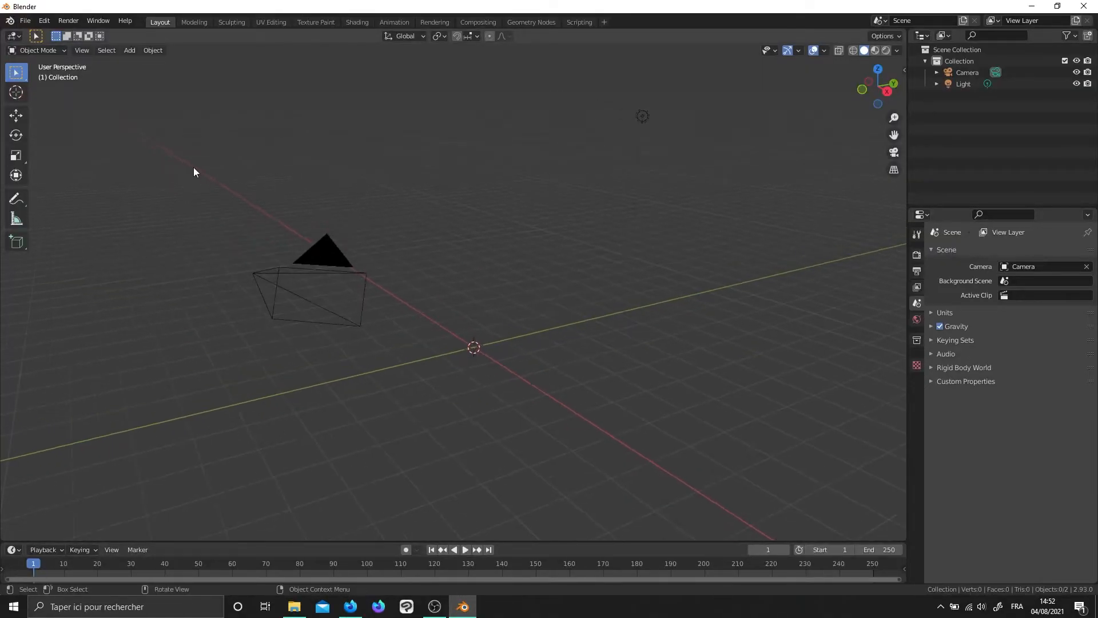
click(40, 22)
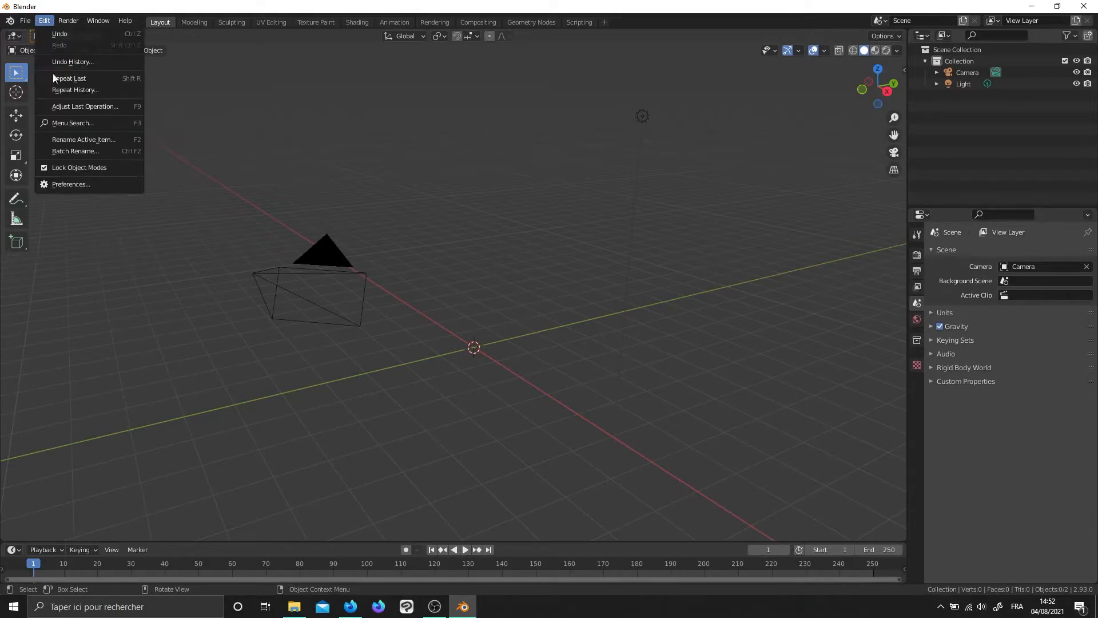
click(79, 181)
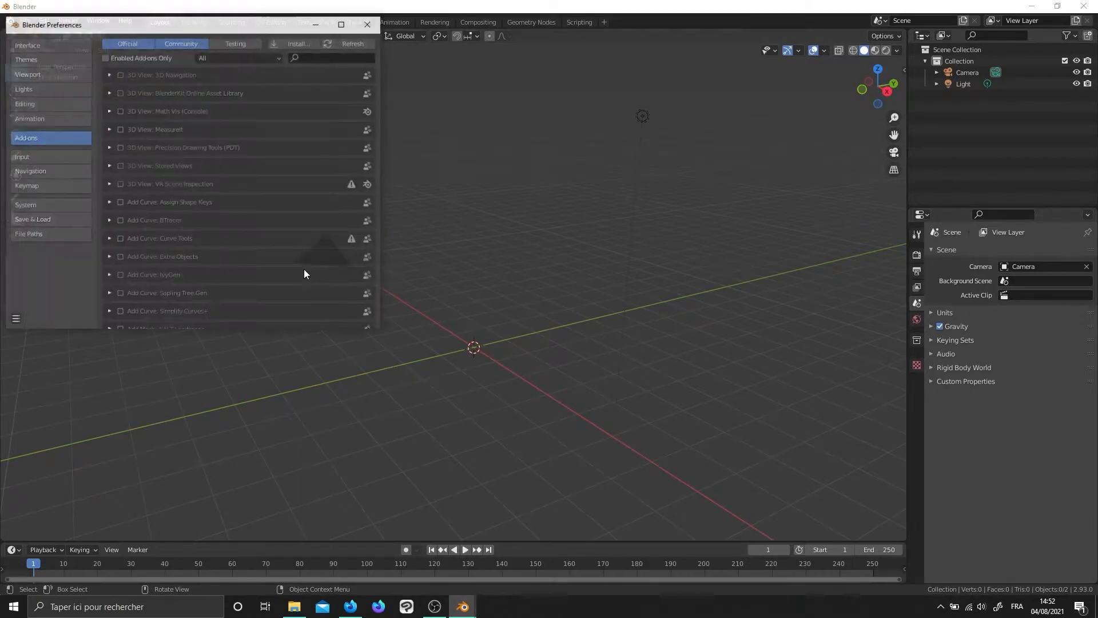
click(338, 56)
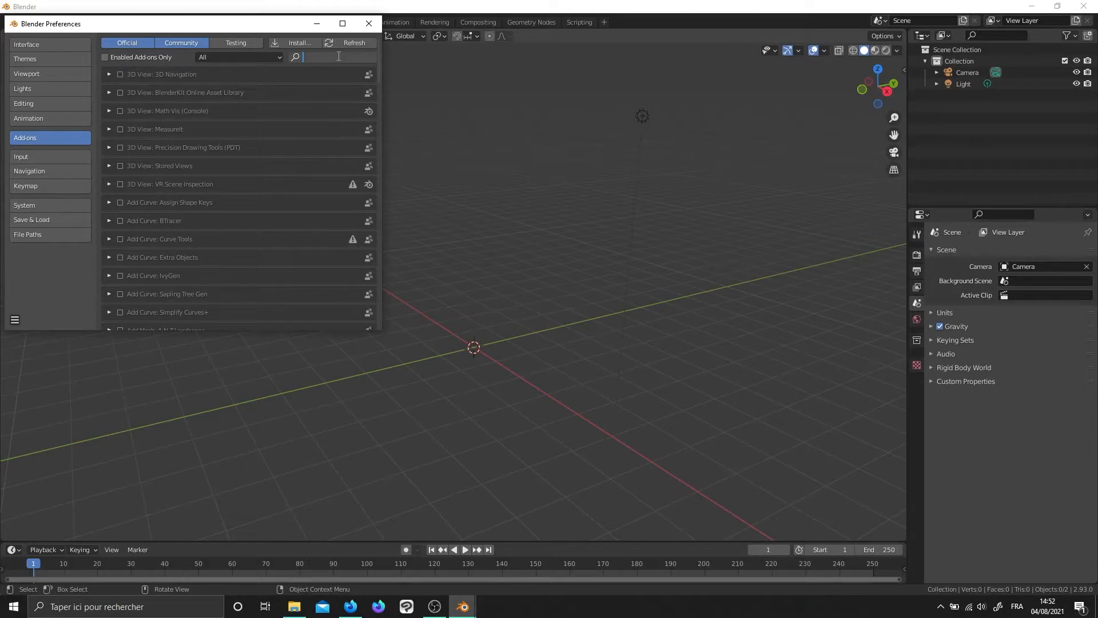
text(image)
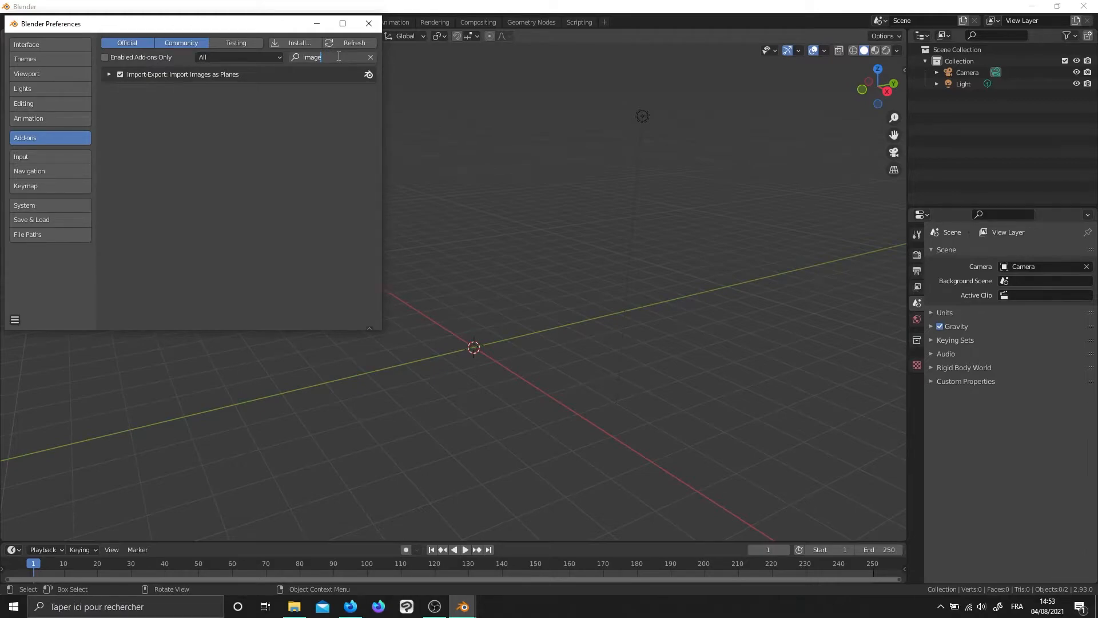
key(Return)
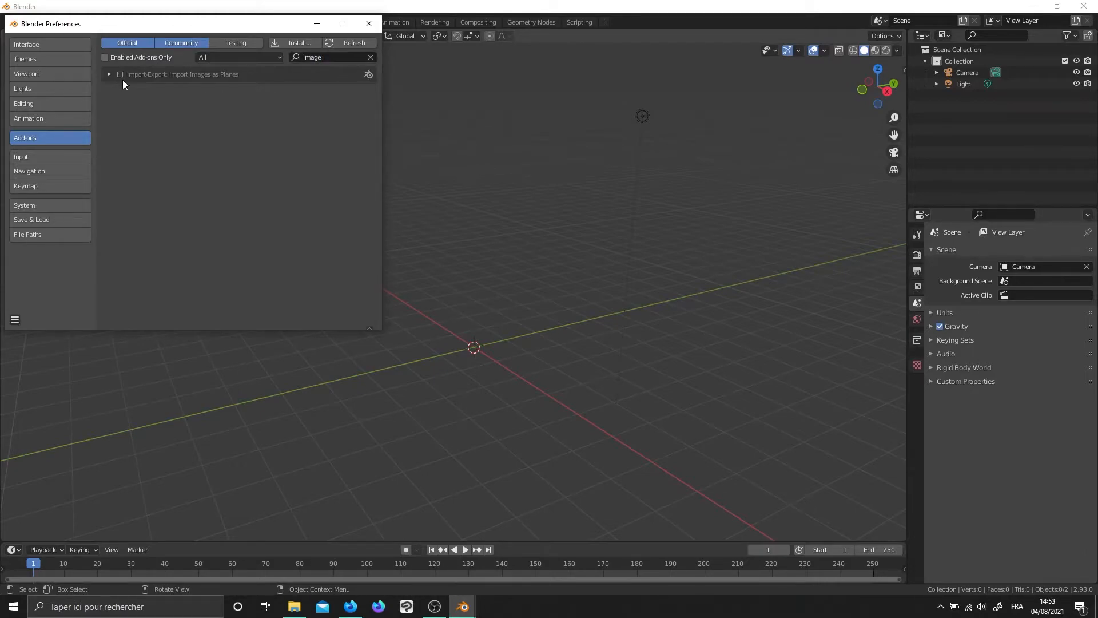
click(368, 23)
Bring the trash can image file from its File Explorer folder into the 3D viewport as a reference image
middle_drag(485, 327, 505, 353)
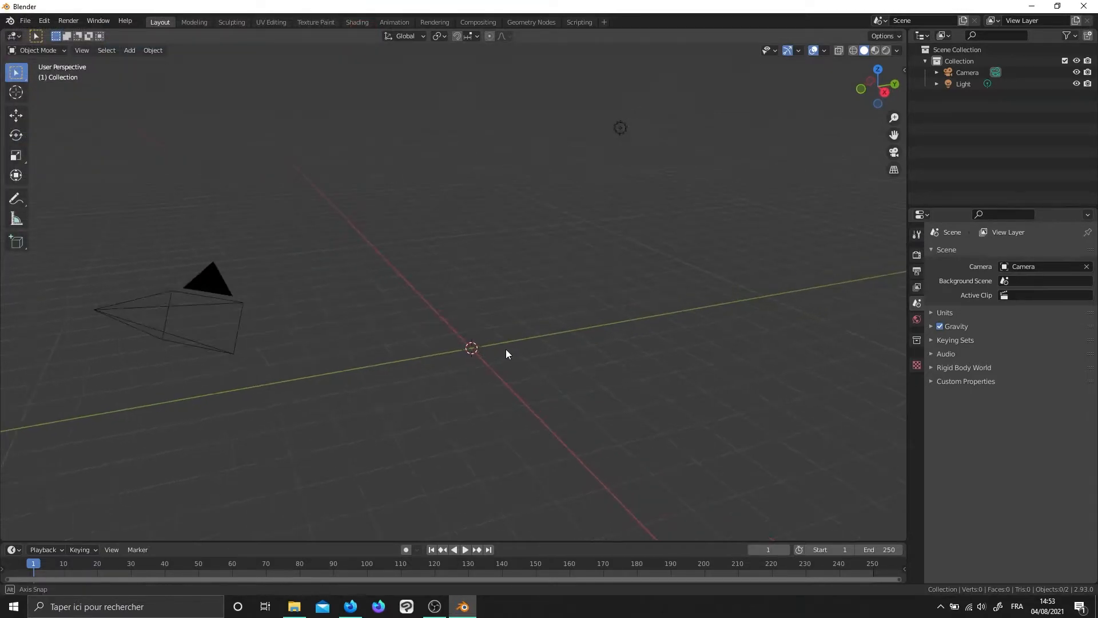
click(295, 604)
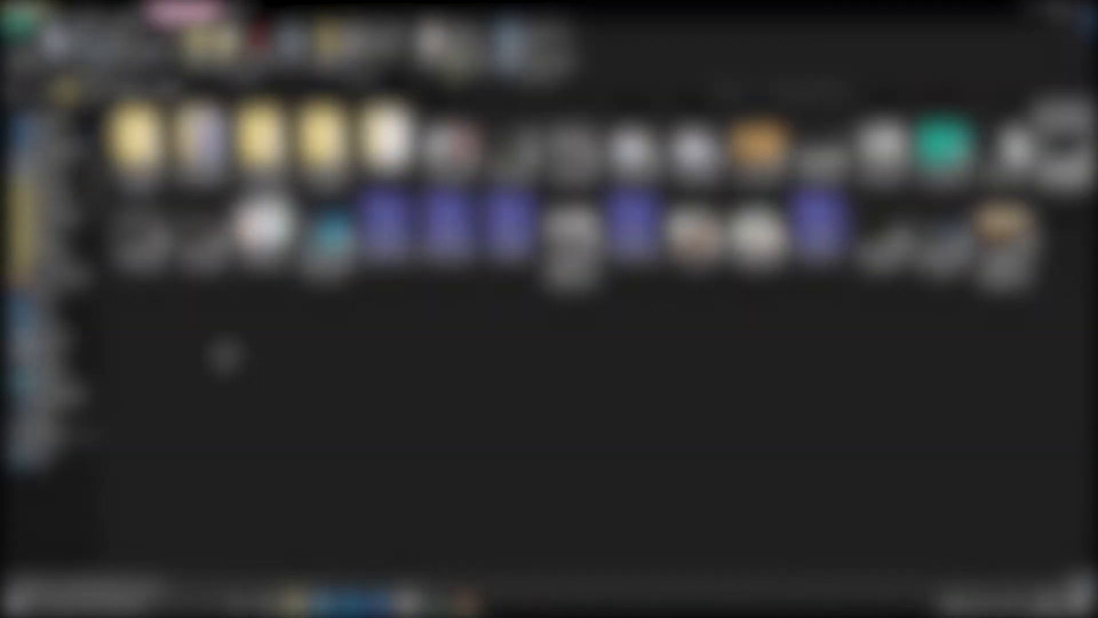
click(53, 147)
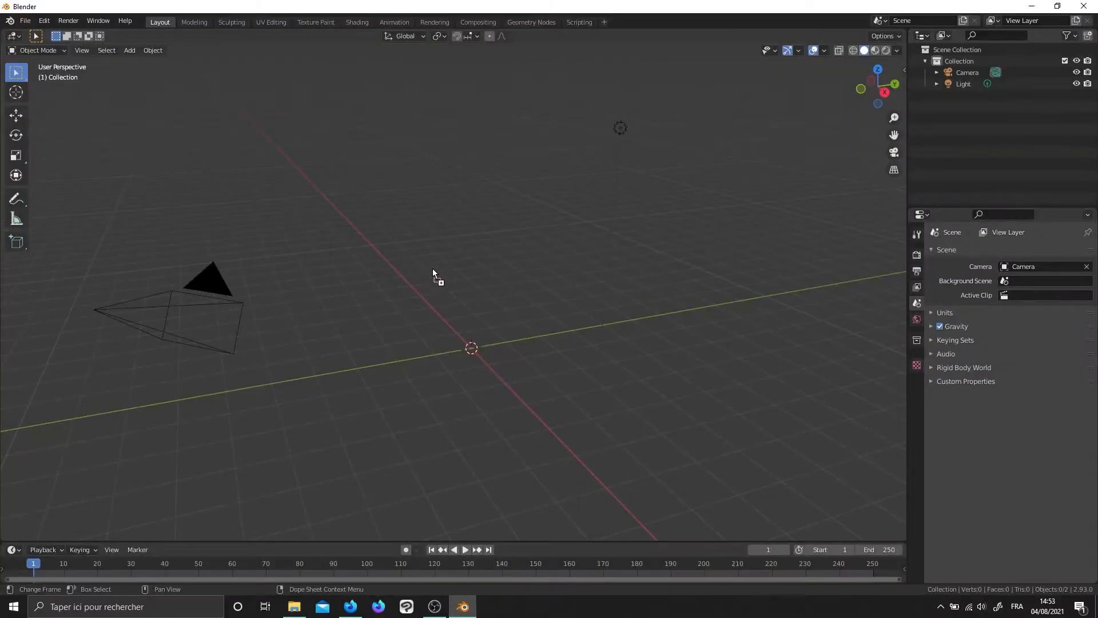
drag(432, 269, 432, 268)
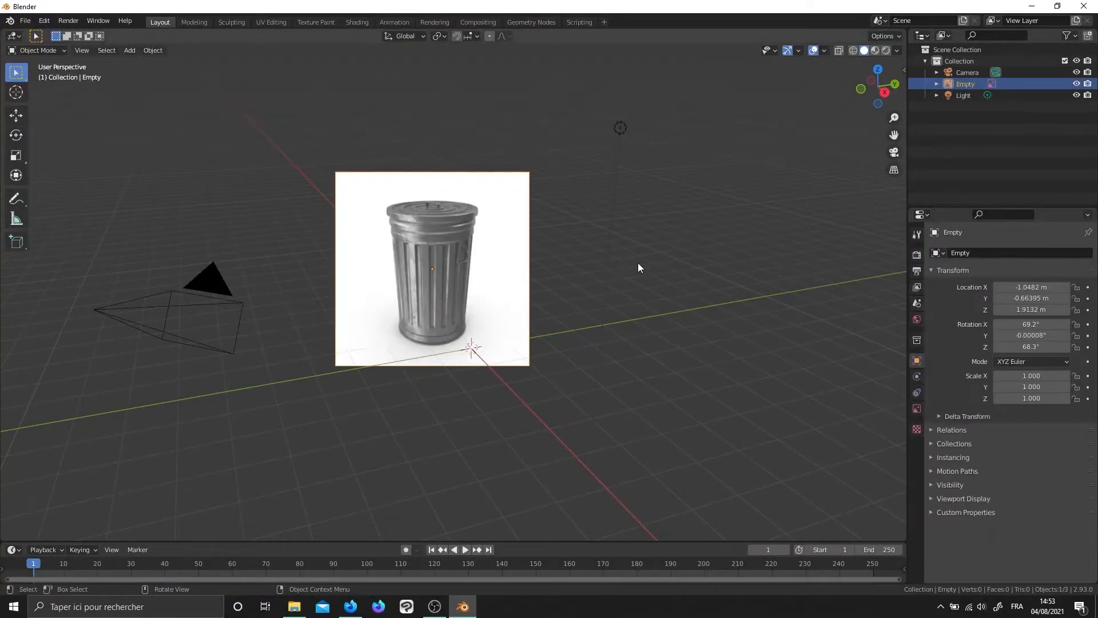
Set the reference image's rotation to 90° on X and 0° on Y and Z
middle_drag(398, 374, 475, 359)
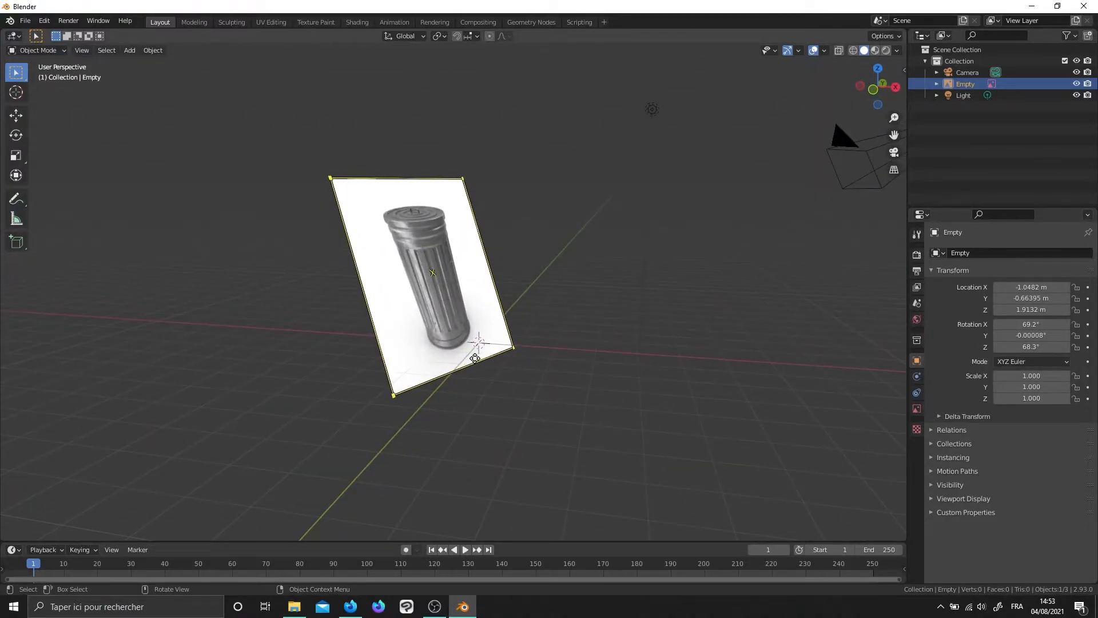
click(1016, 327)
drag(1016, 326, 1041, 336)
text(0)
key(Return)
click(1015, 334)
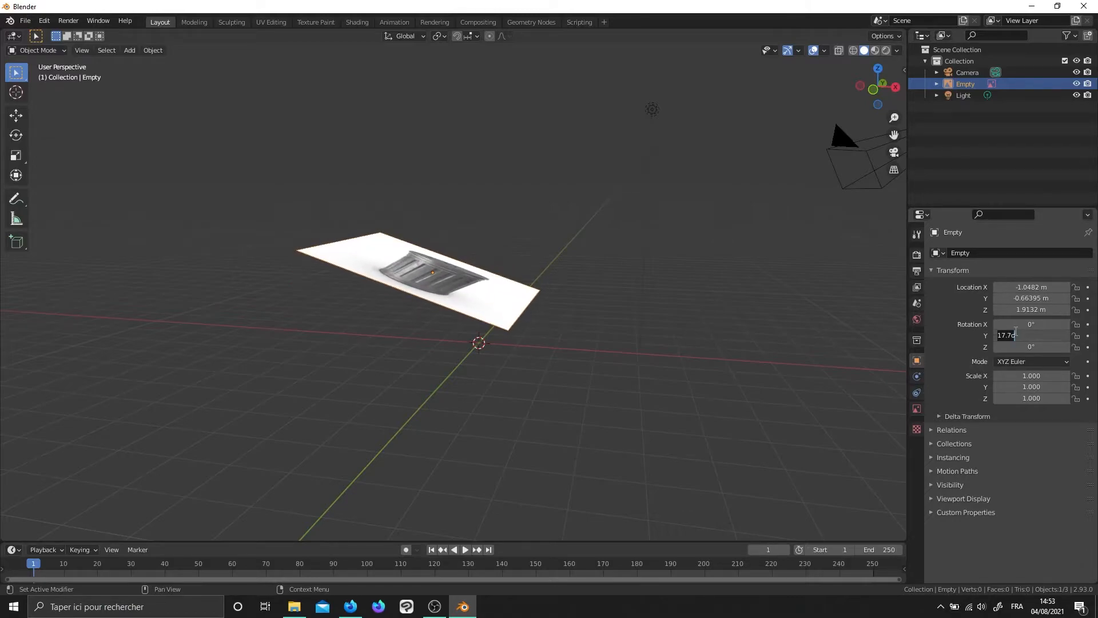
text(0)
key(Return)
click(1025, 324)
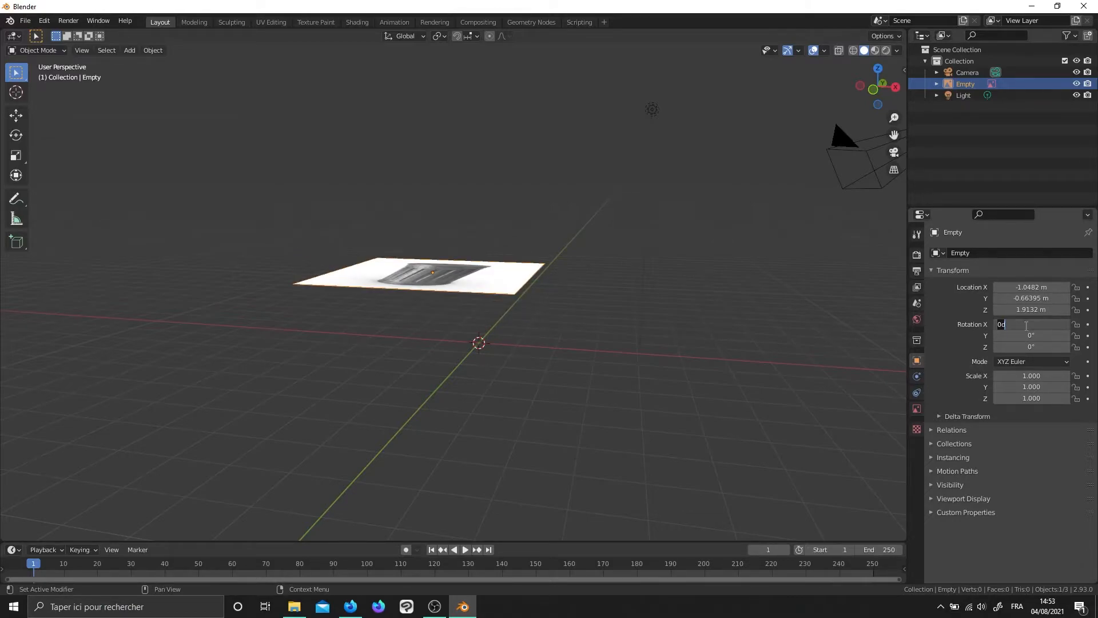
text(90)
key(Return)
Move the reference image about -3.5 m along the X axis, clear of the world origin, and deselect it
middle_drag(568, 336, 498, 276)
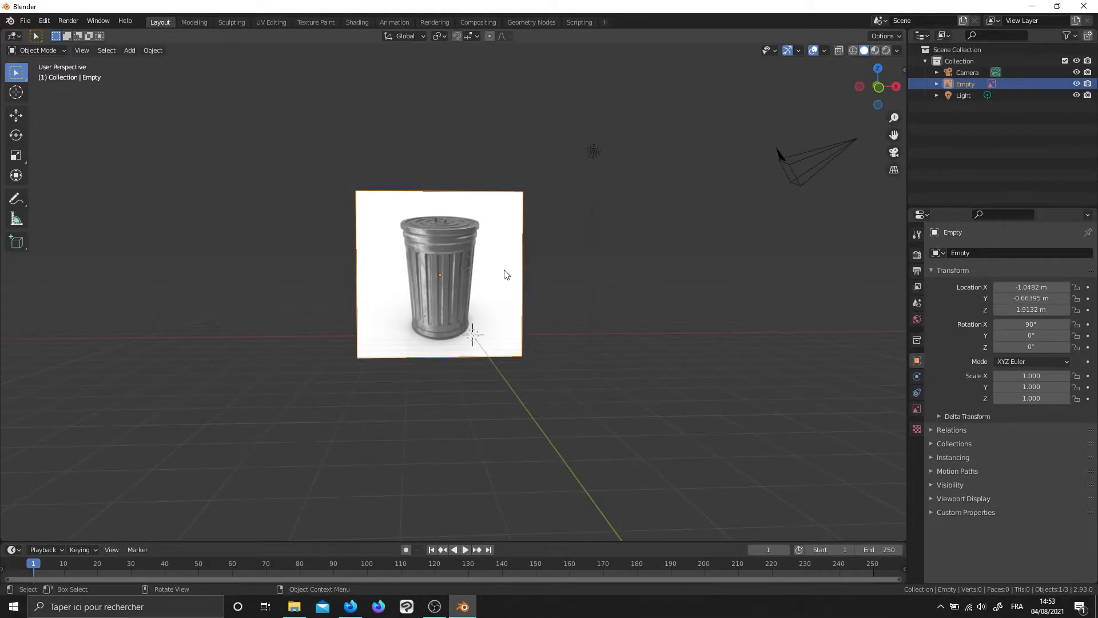
key(g)
key(x)
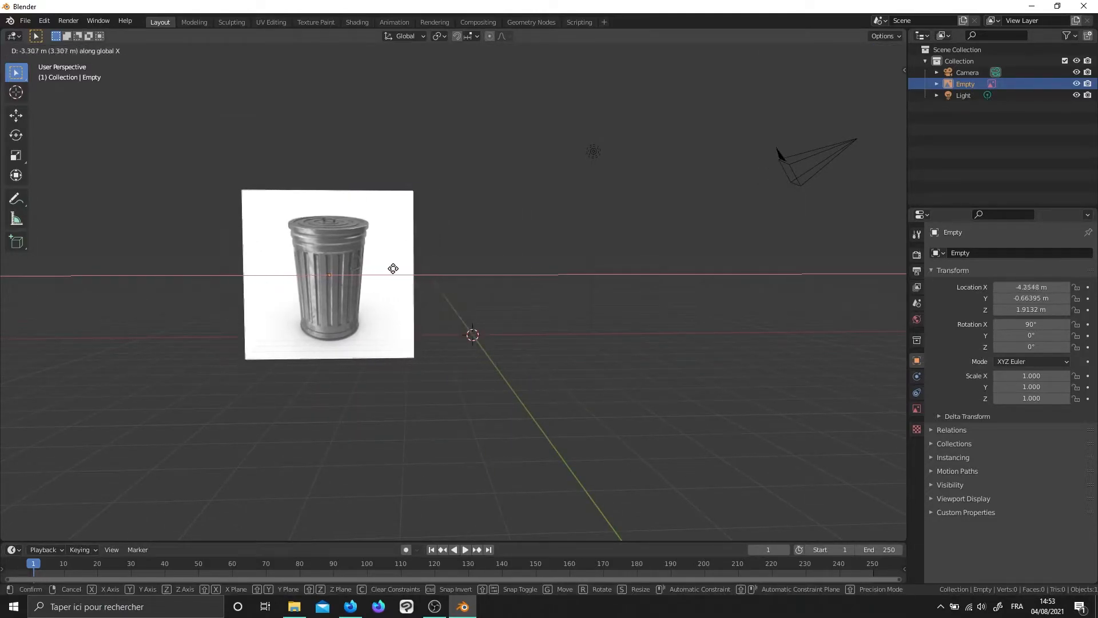
click(386, 268)
click(475, 267)
scroll(523, 366, up, 3)
middle_drag(523, 366, 490, 391)
scroll(501, 385, down, 2)
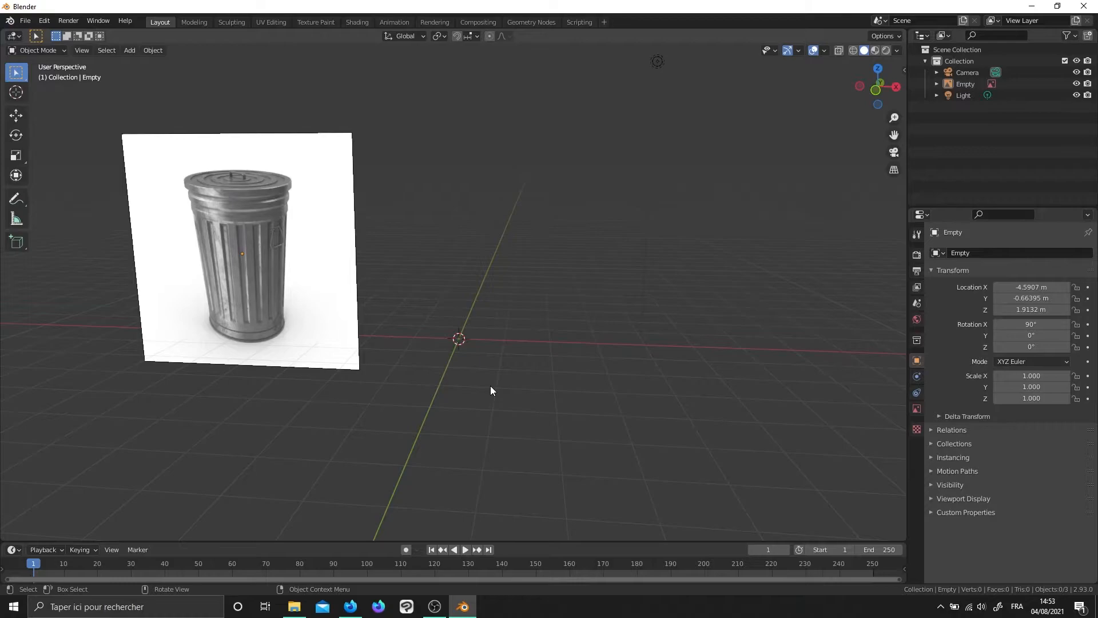
Add a cylinder mesh at the world origin beside the reference image
scroll(457, 332, up, 1)
key(shift+a)
mouse_move(458, 331)
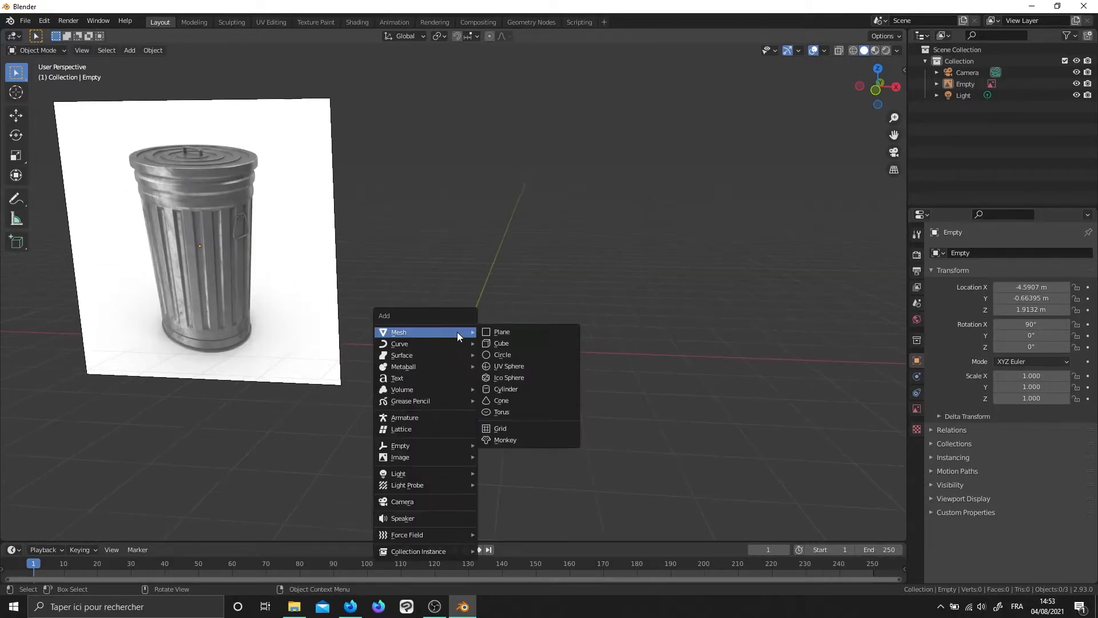
click(131, 52)
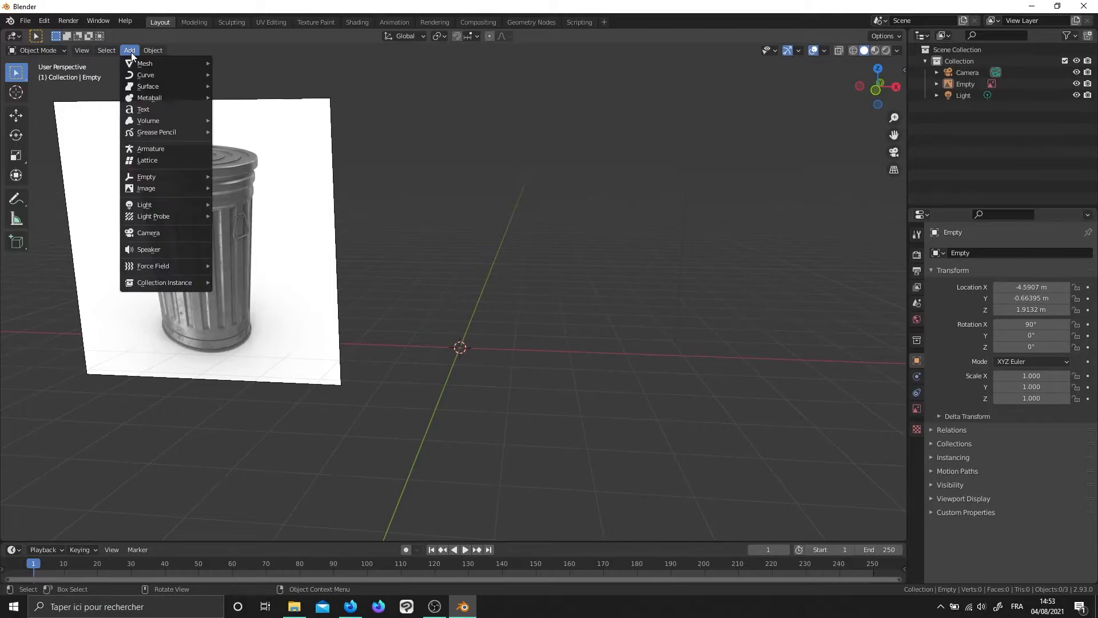
mouse_move(143, 61)
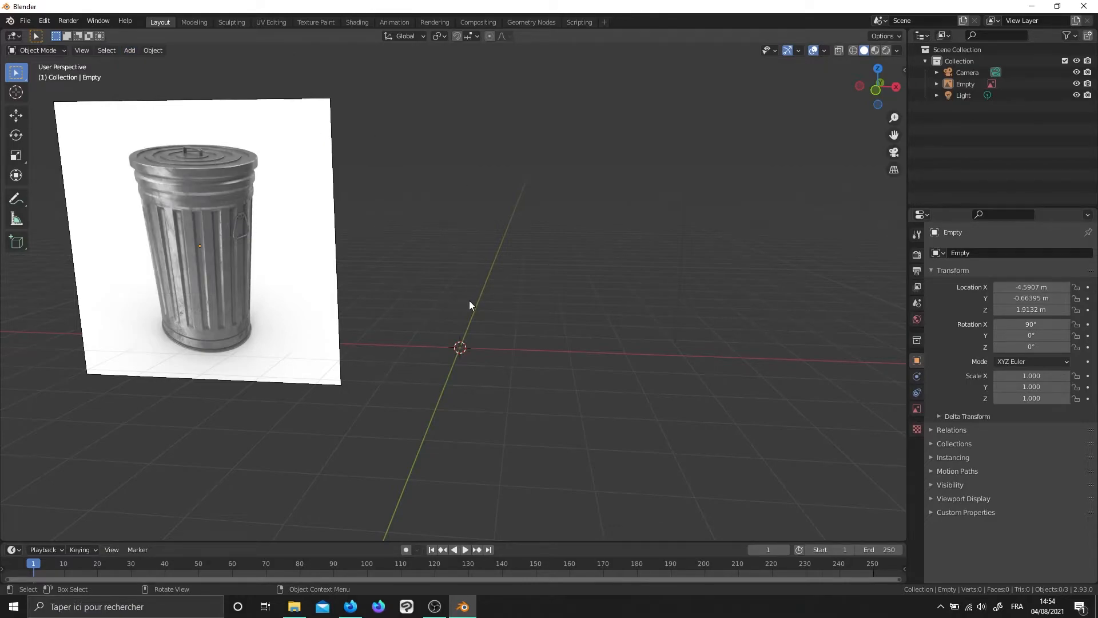
key(shift+a)
mouse_move(469, 300)
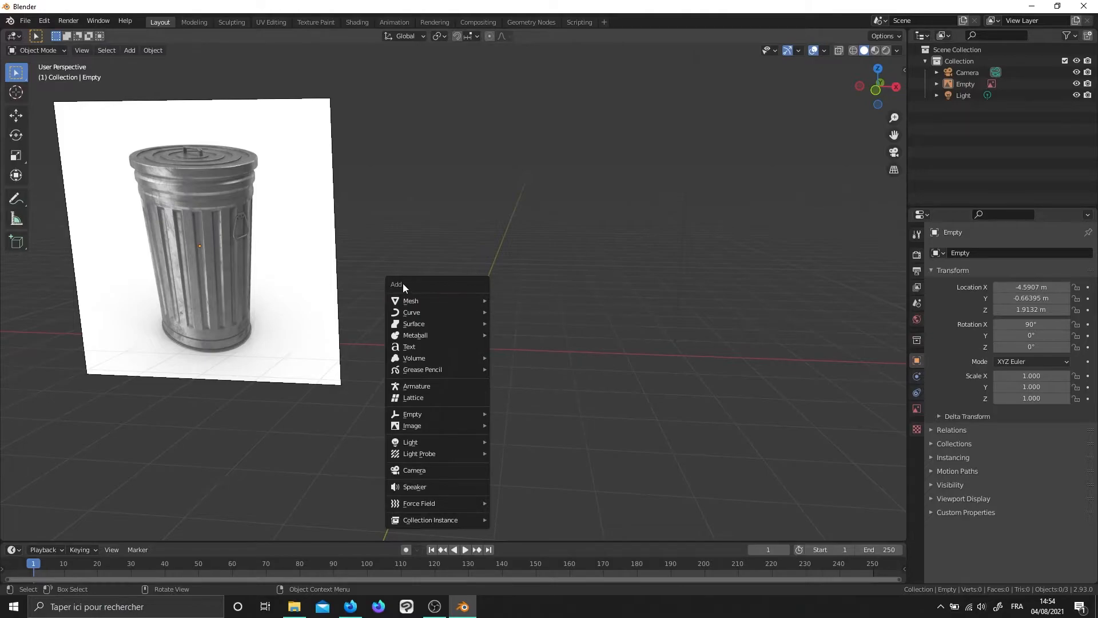
mouse_move(421, 299)
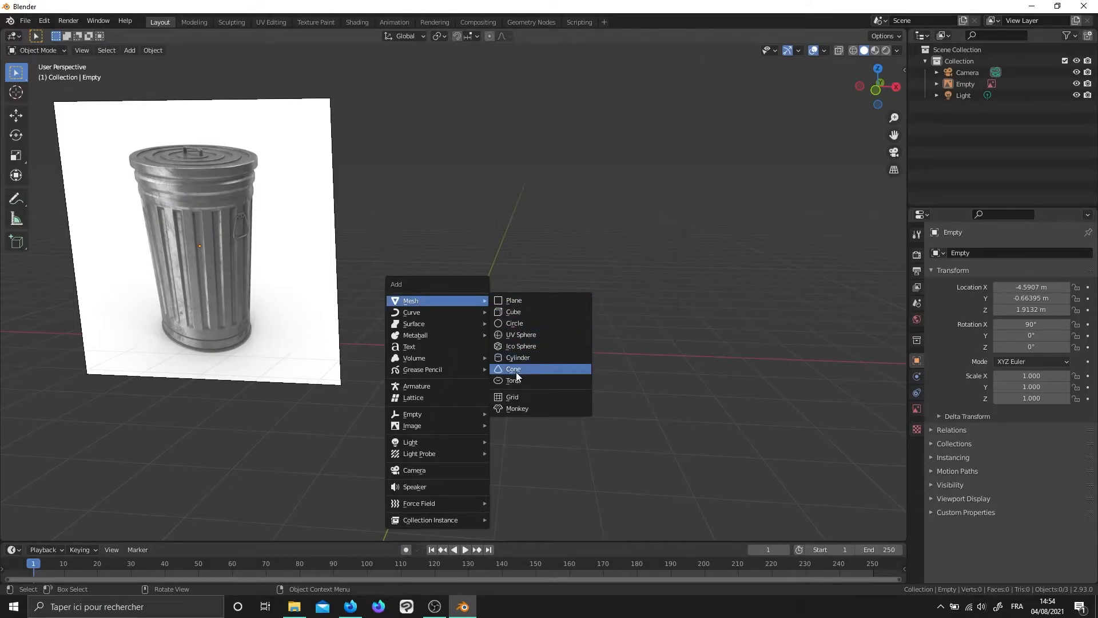
click(523, 357)
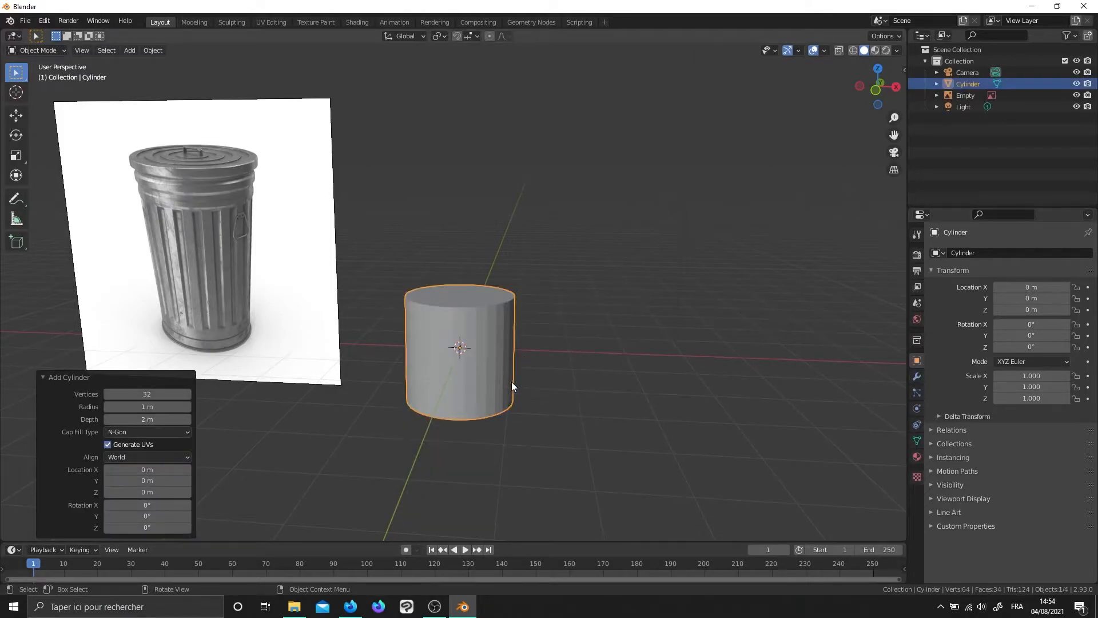
Reopen the new cylinder's creation settings, set its vertices to 22, and deselect it
scroll(511, 382, up, 2)
click(49, 377)
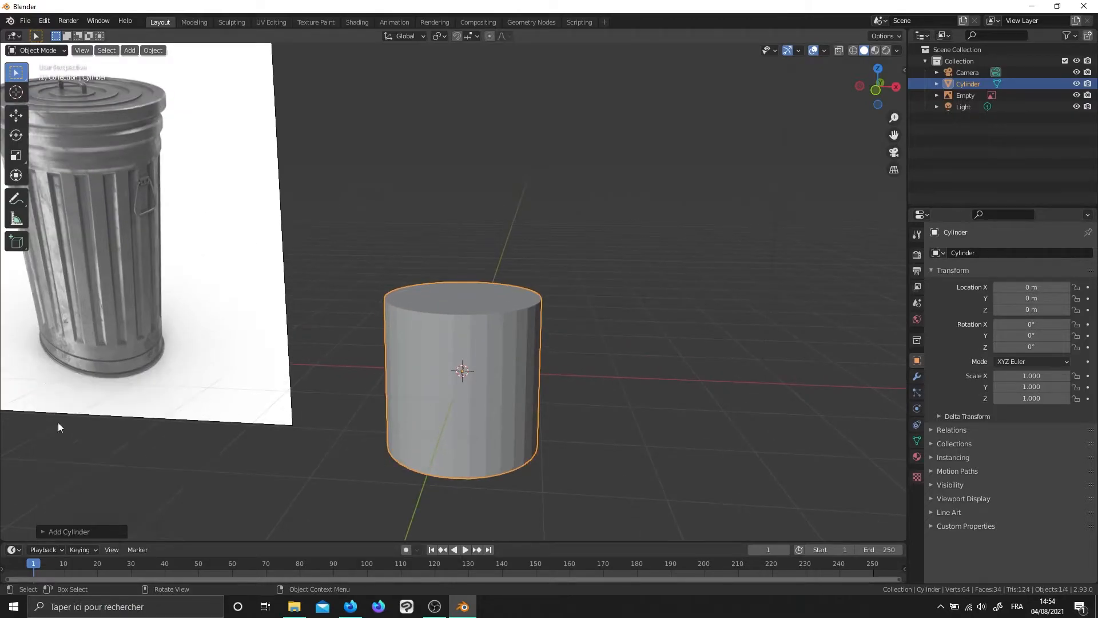
click(44, 532)
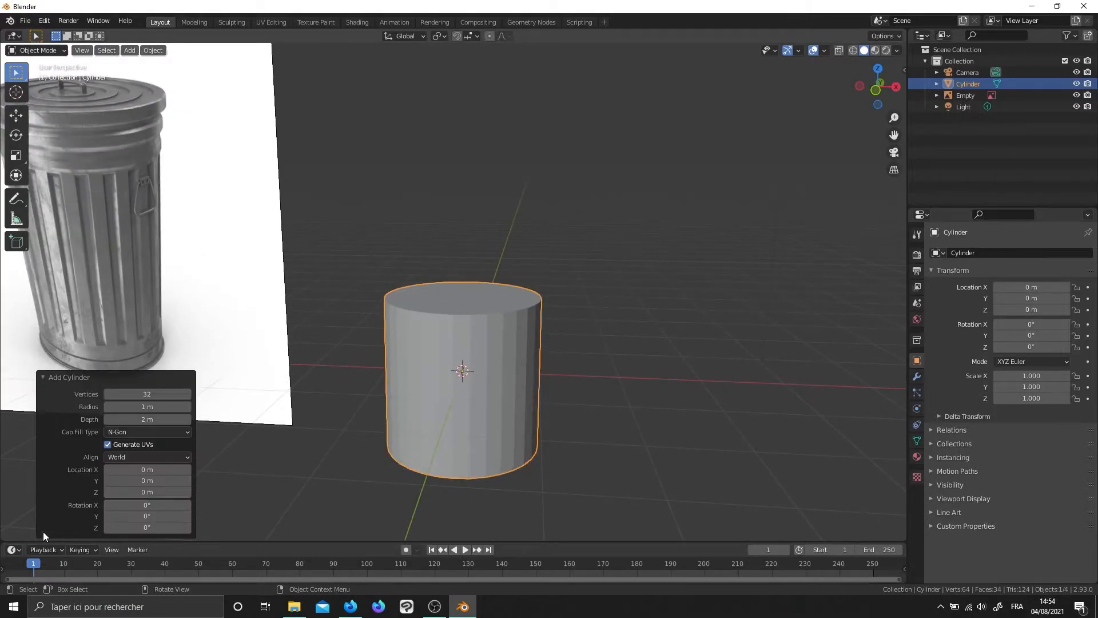
click(156, 394)
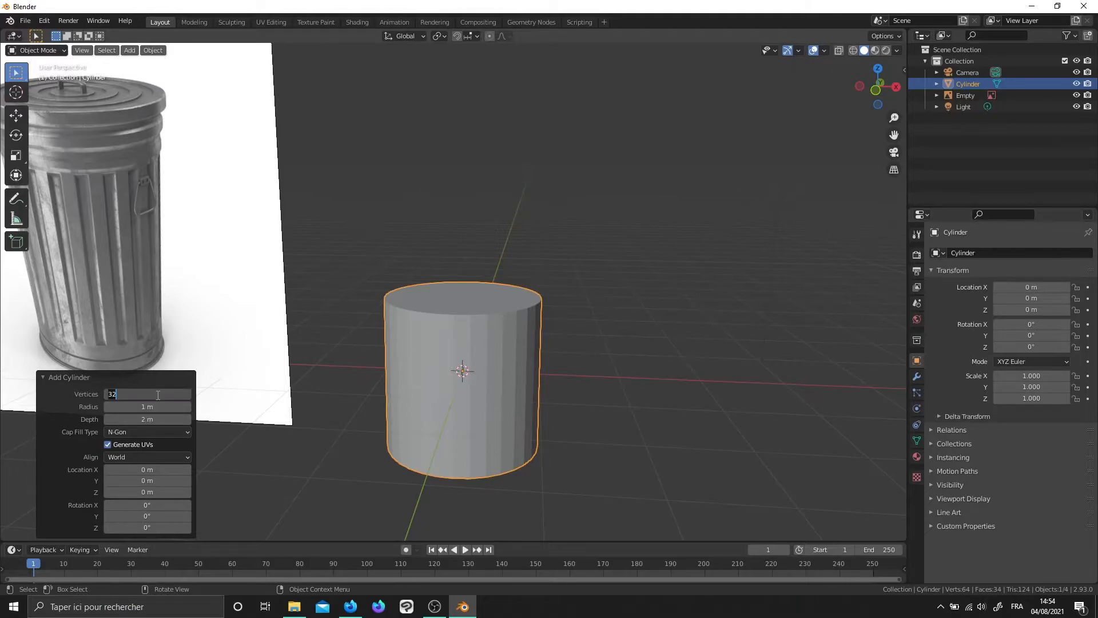
text(22)
key(Return)
click(310, 321)
Switch to the front orthographic view and enter Edit Mode on the cylinder with no vertices selected
mouse_move(457, 330)
middle_down()
mouse_move(475, 332)
mouse_move(464, 320)
middle_up()
scroll(475, 331, down, 2)
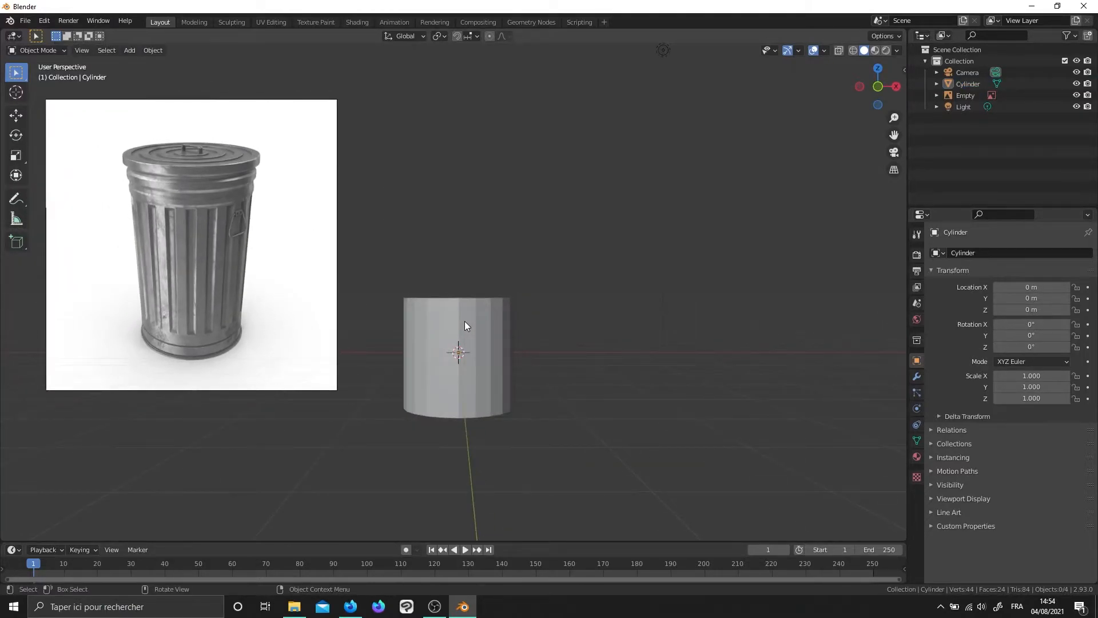
key(KP_1)
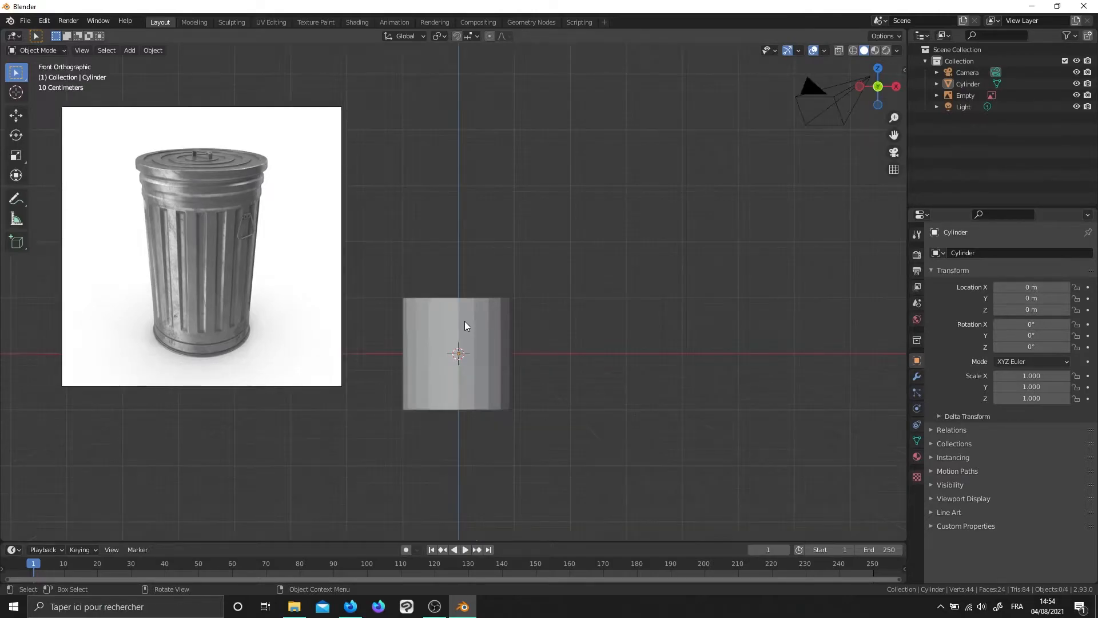
key(Tab)
click(453, 451)
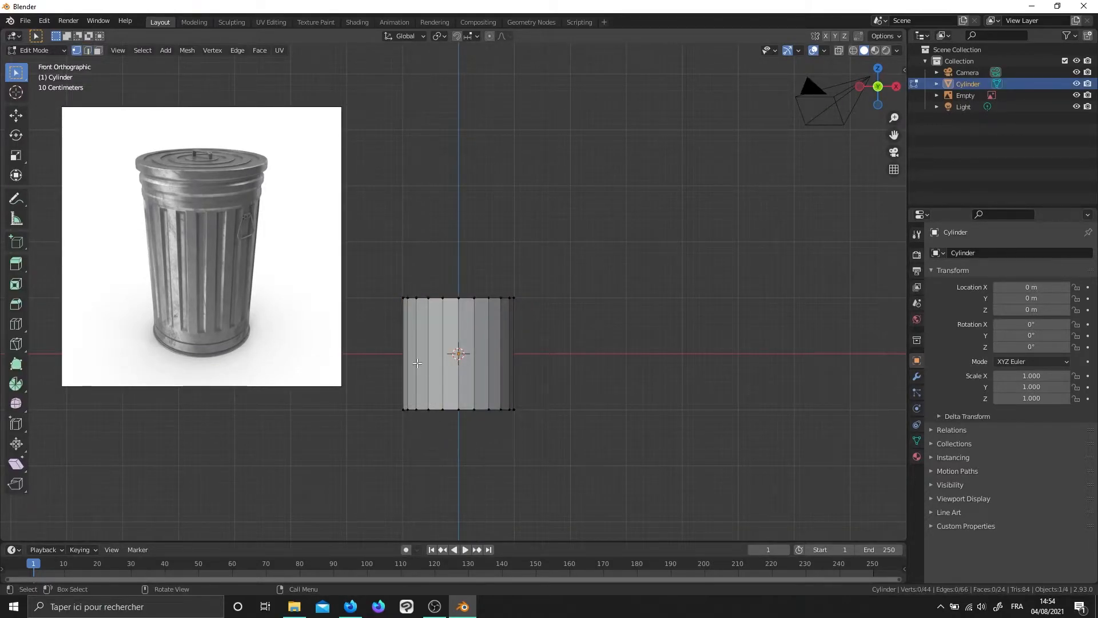
Try to raise the box-selected vertices of the cylinder's top rim along Z, and undo the move
drag(397, 277, 640, 363)
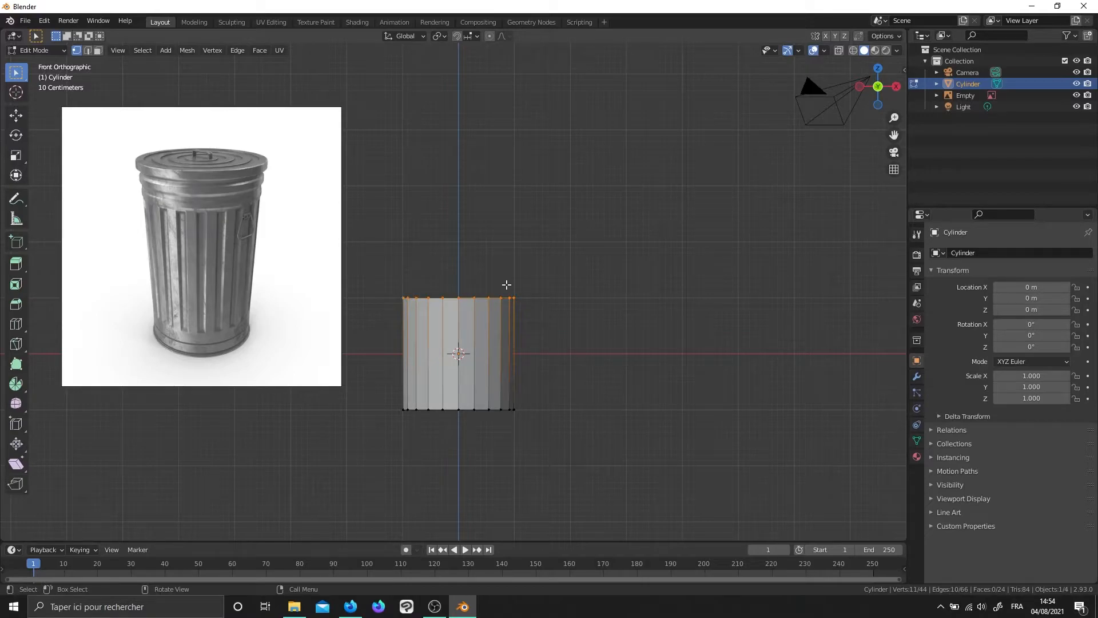
key(g)
key(z)
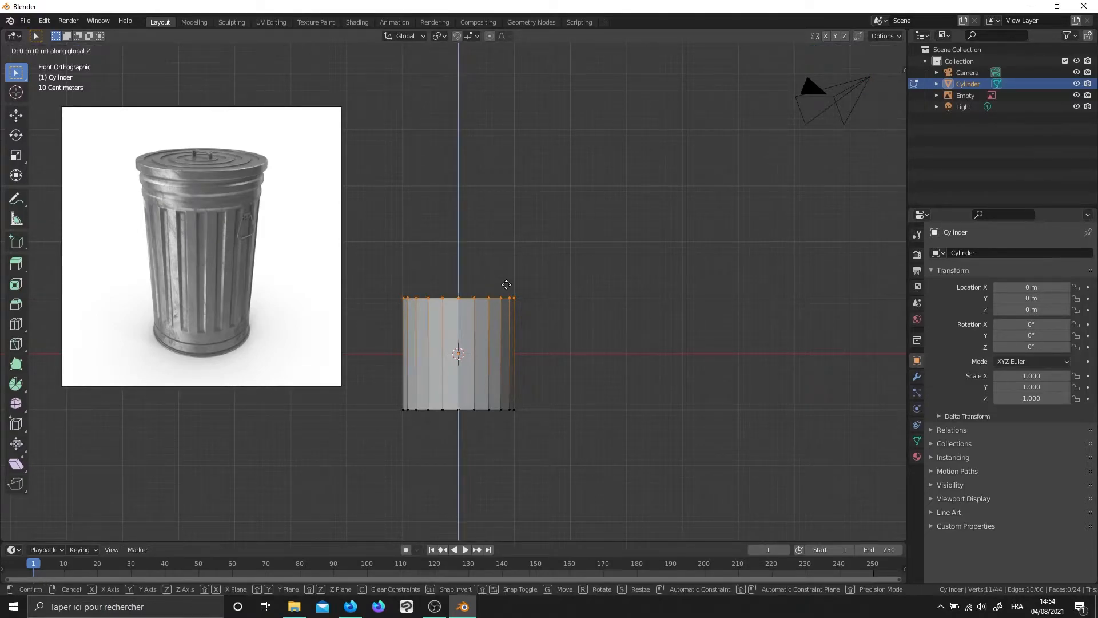
click(509, 250)
middle_drag(565, 298, 463, 291)
key(ctrl+z)
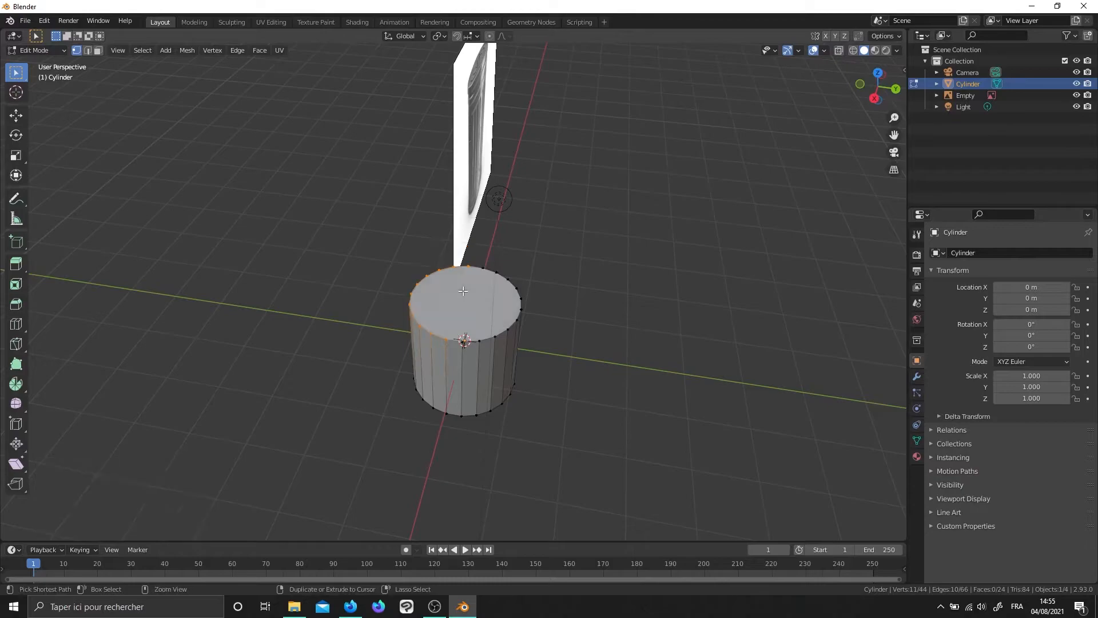
Box-select around the whole cylinder in solid shading and check the vertices on its far side
middle_drag(517, 328, 505, 319)
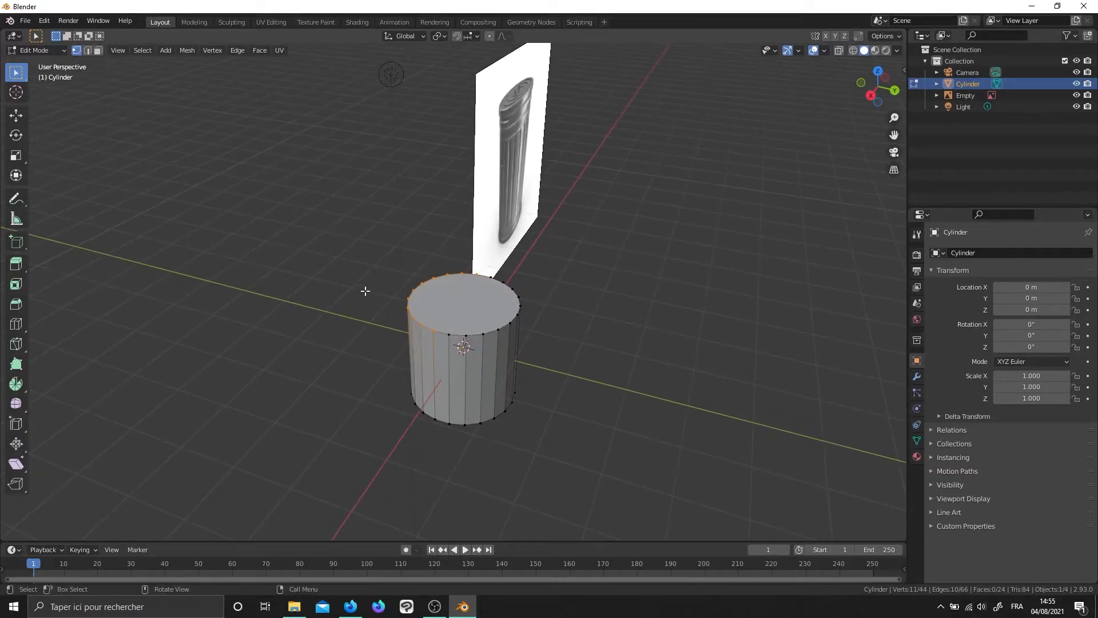
drag(345, 235, 616, 468)
middle_drag(424, 410, 549, 404)
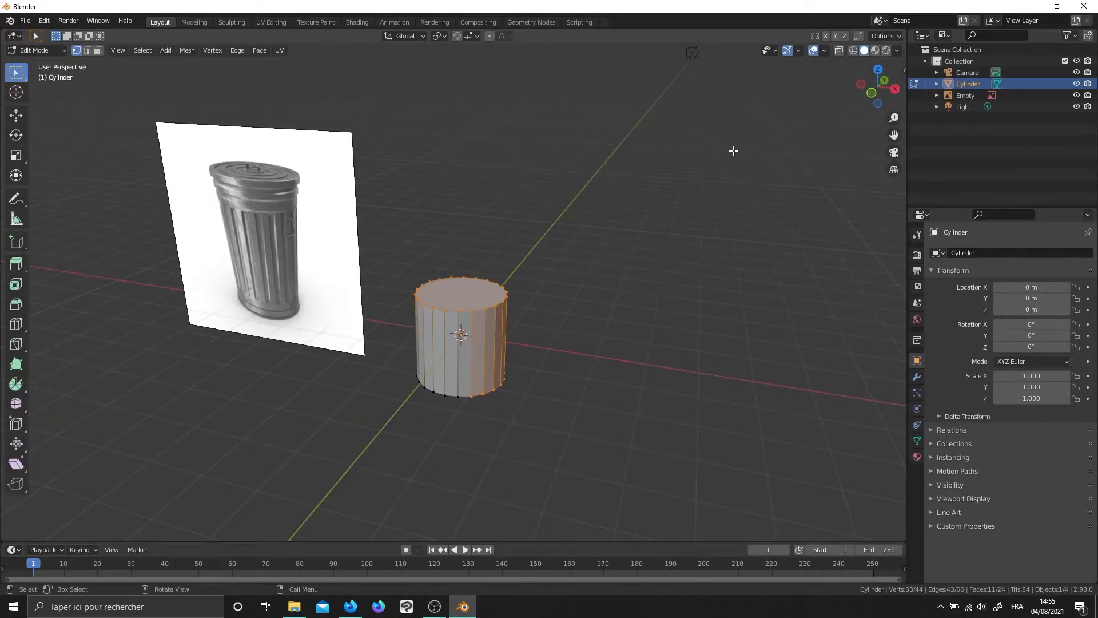
Box-select the whole cylinder in wireframe shading, clear the selection, and return to solid shading
click(850, 51)
click(526, 302)
drag(575, 227, 313, 489)
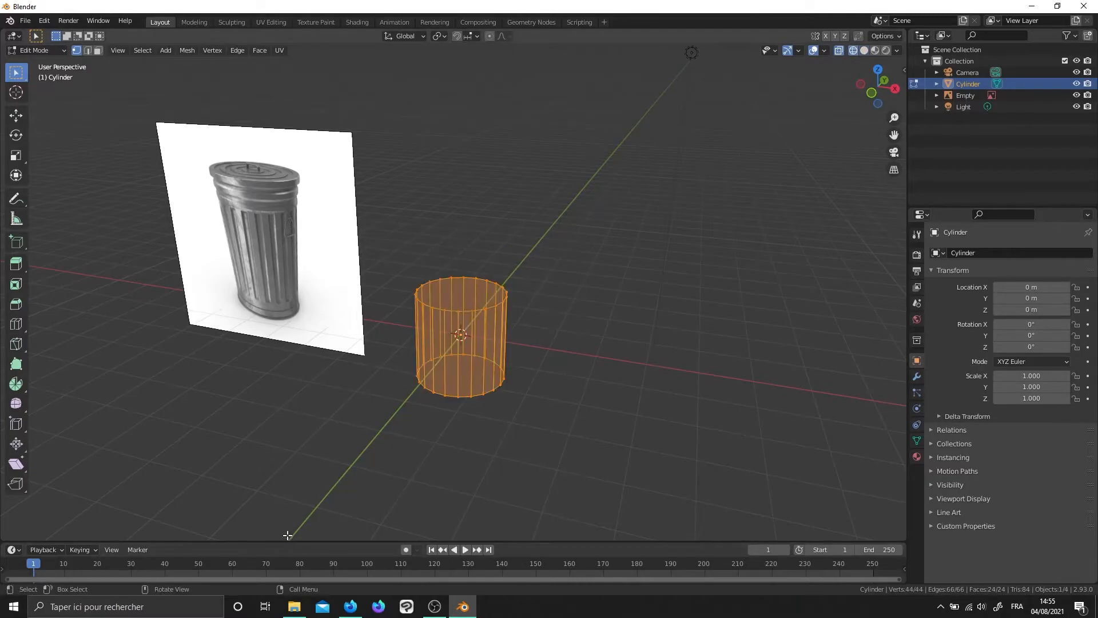
click(562, 312)
click(863, 51)
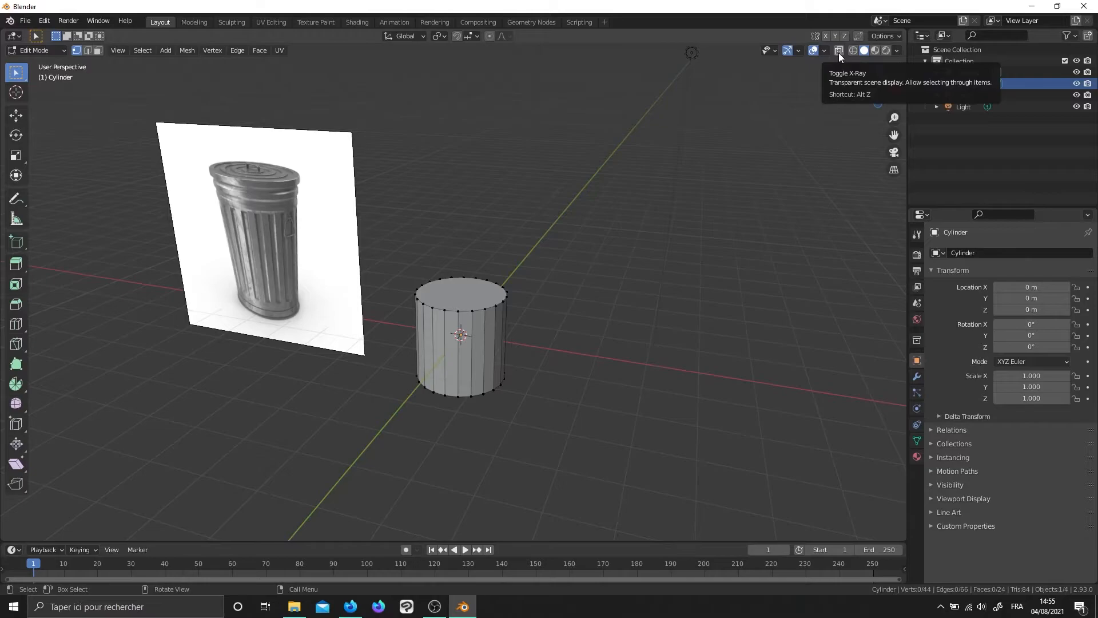
Turn on X-Ray display and box-select every vertex of the cylinder, including those on the far side
click(838, 52)
drag(620, 206, 345, 489)
scroll(436, 447, up, 3)
middle_drag(449, 445, 554, 422)
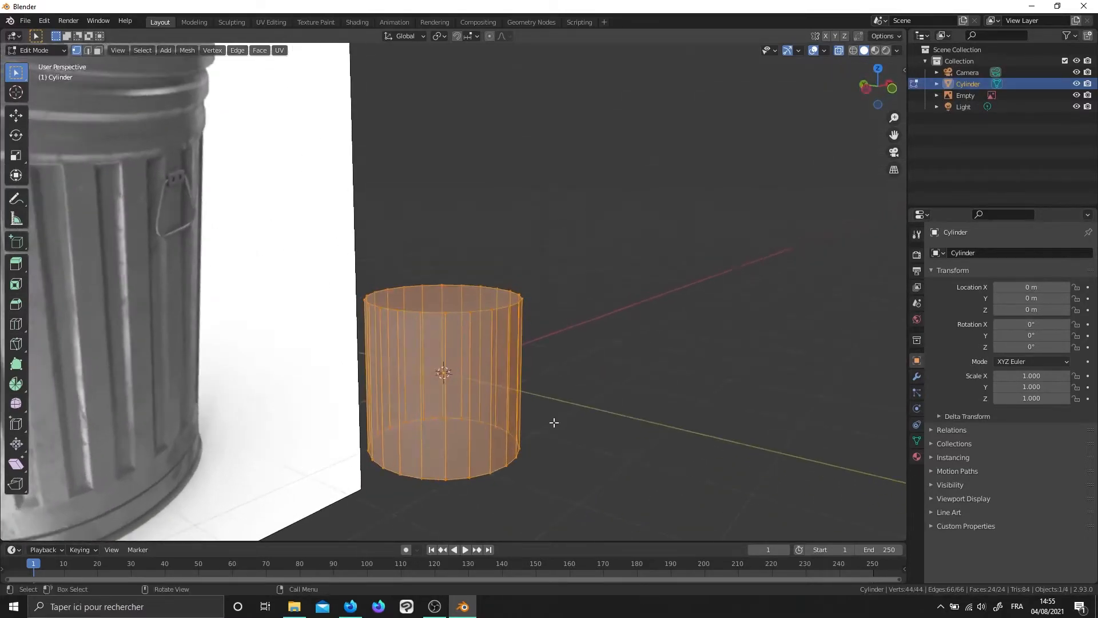
Select all vertices of the cylinder's top rim in front view and raise them about 1 m along Z
key(KP_1)
scroll(554, 422, down, 2)
drag(625, 261, 373, 329)
shift+middle_drag(355, 313, 437, 344)
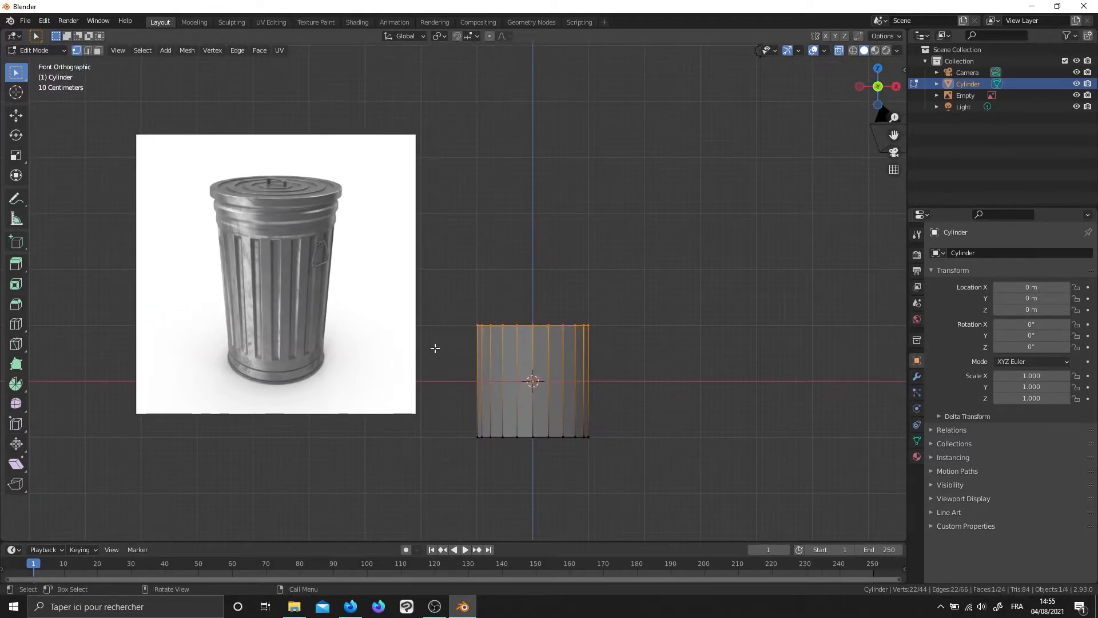
key(g)
key(z)
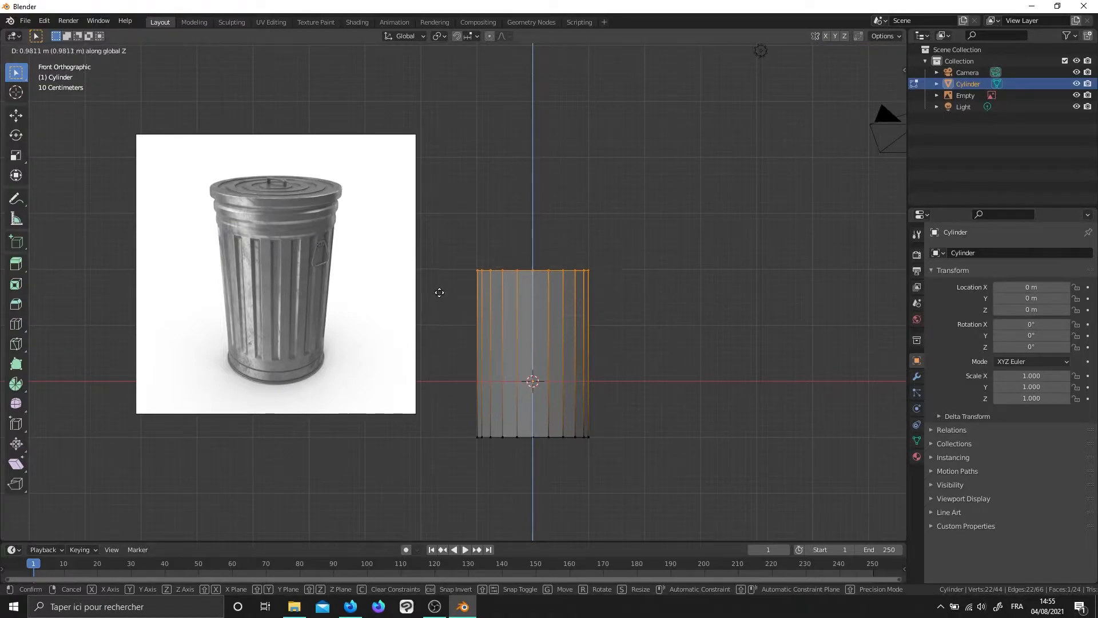
click(439, 291)
key(s)
click(439, 291)
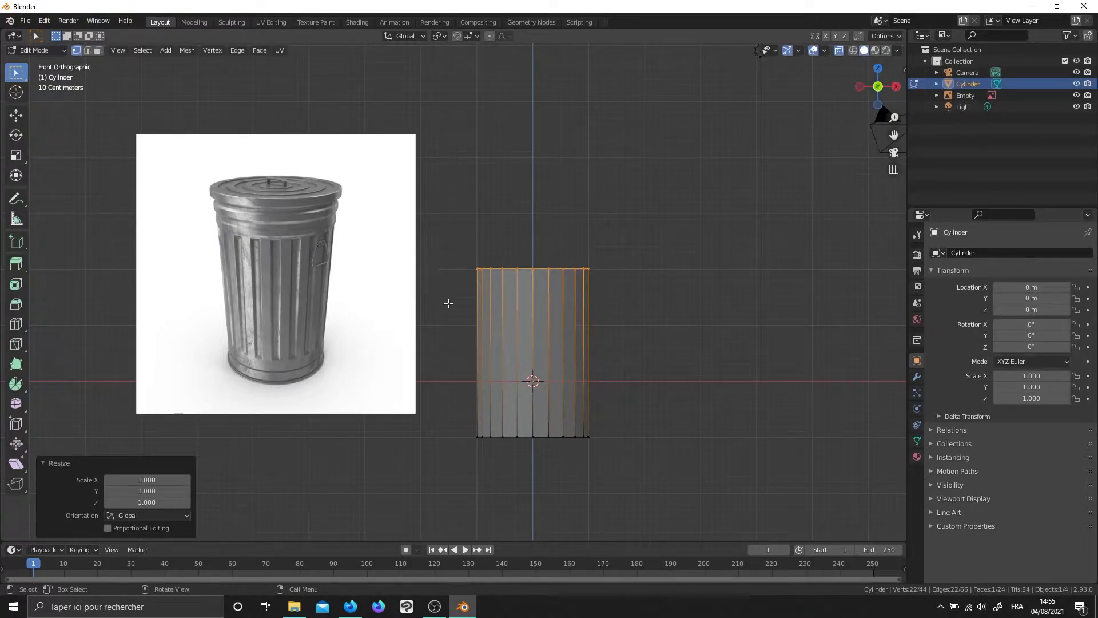
Select all vertices of the cylinder's bottom rim and scale them uniformly to about 0.813
drag(641, 477, 434, 419)
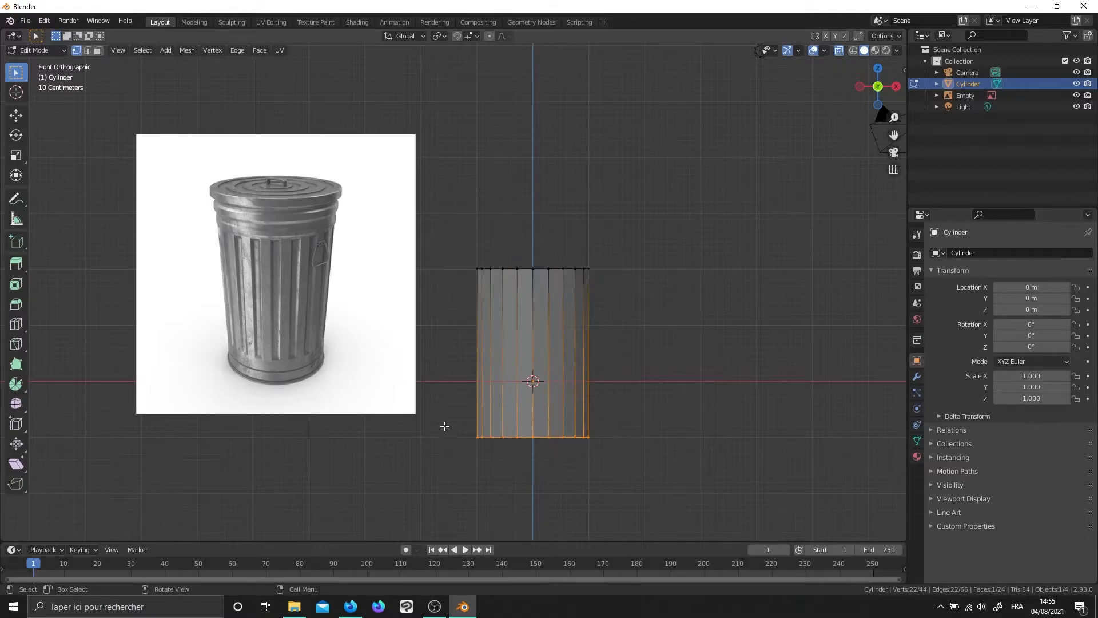
key(s)
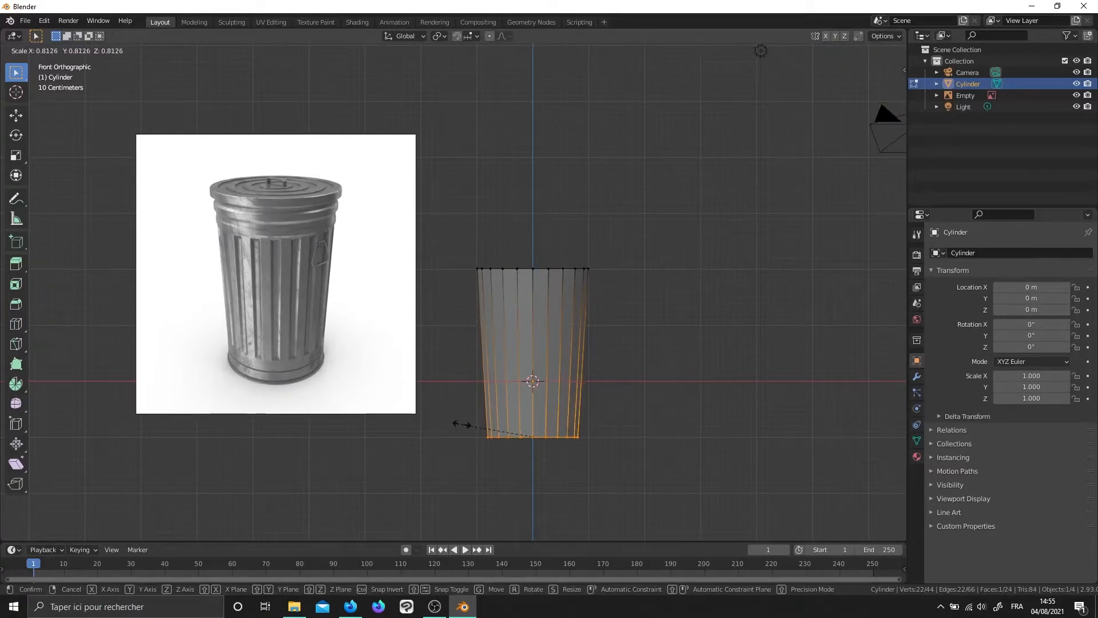
click(462, 424)
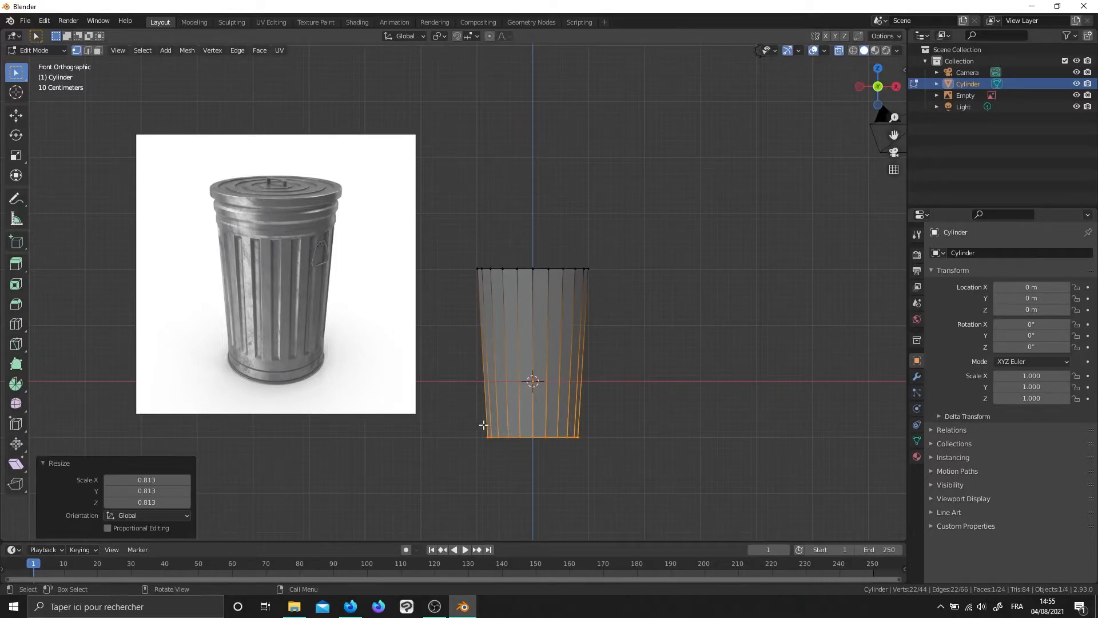
Return to Object Mode, turn off X-Ray display, and compare the tapered cylinder with the reference image
key(Tab)
middle_drag(517, 423, 608, 294)
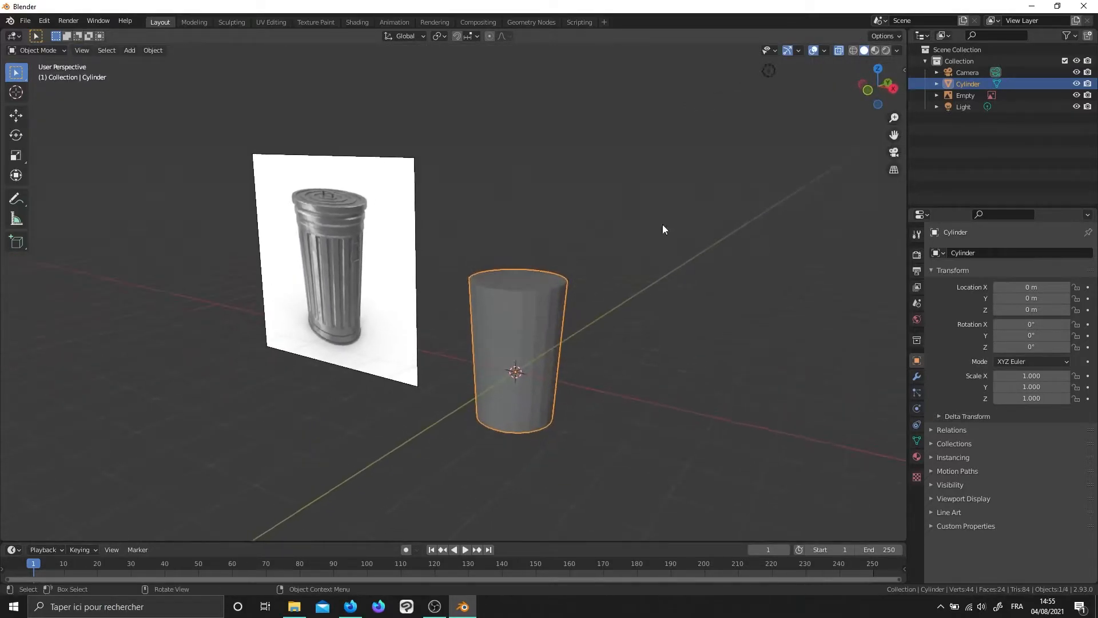
click(838, 50)
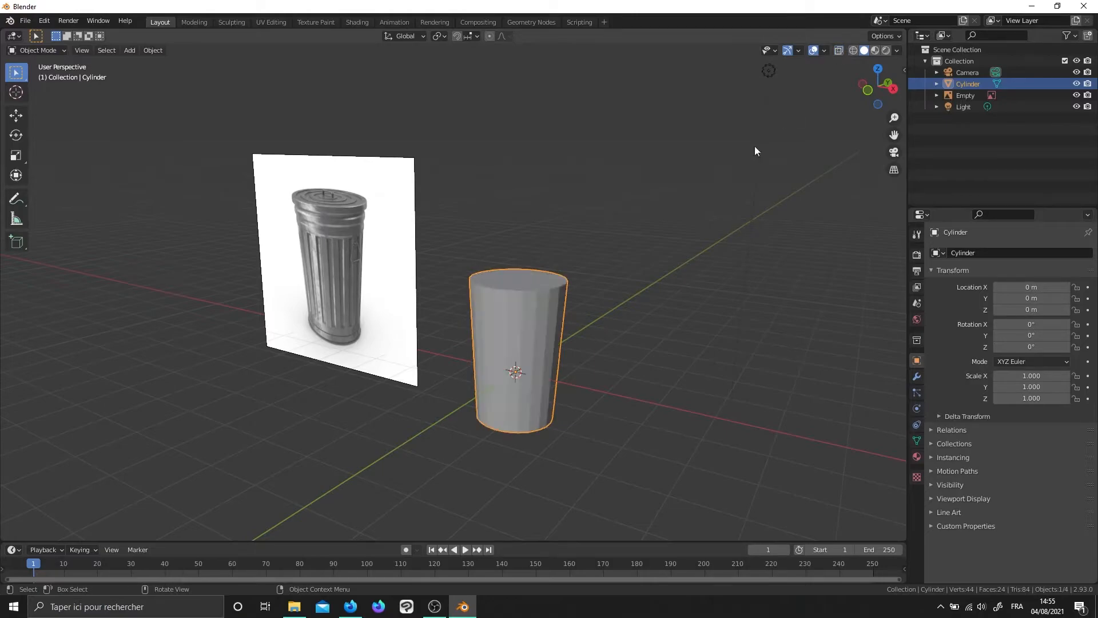
scroll(565, 396, up, 2)
middle_drag(564, 397, 476, 355)
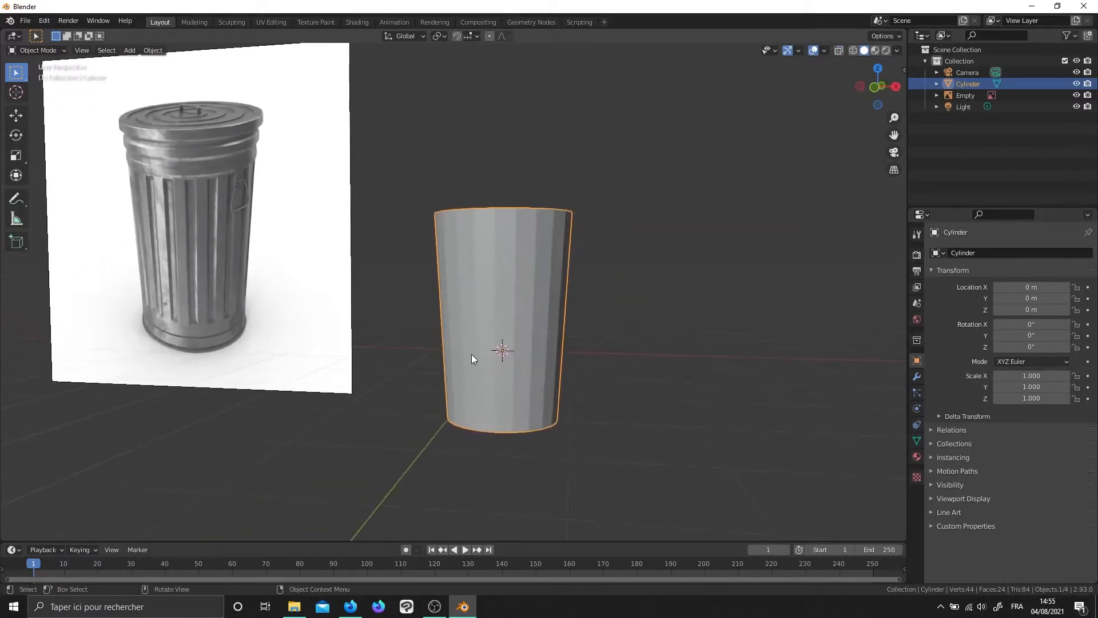
shift+middle_drag(379, 303, 418, 314)
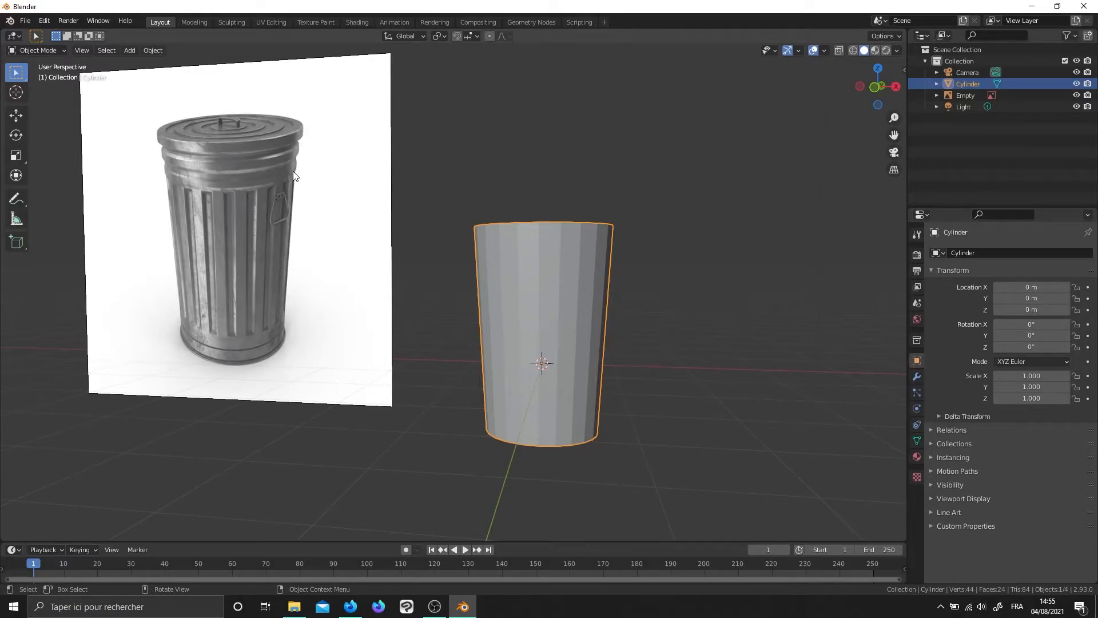
Enter Edit Mode on the cylinder and switch to edge selection
click(43, 51)
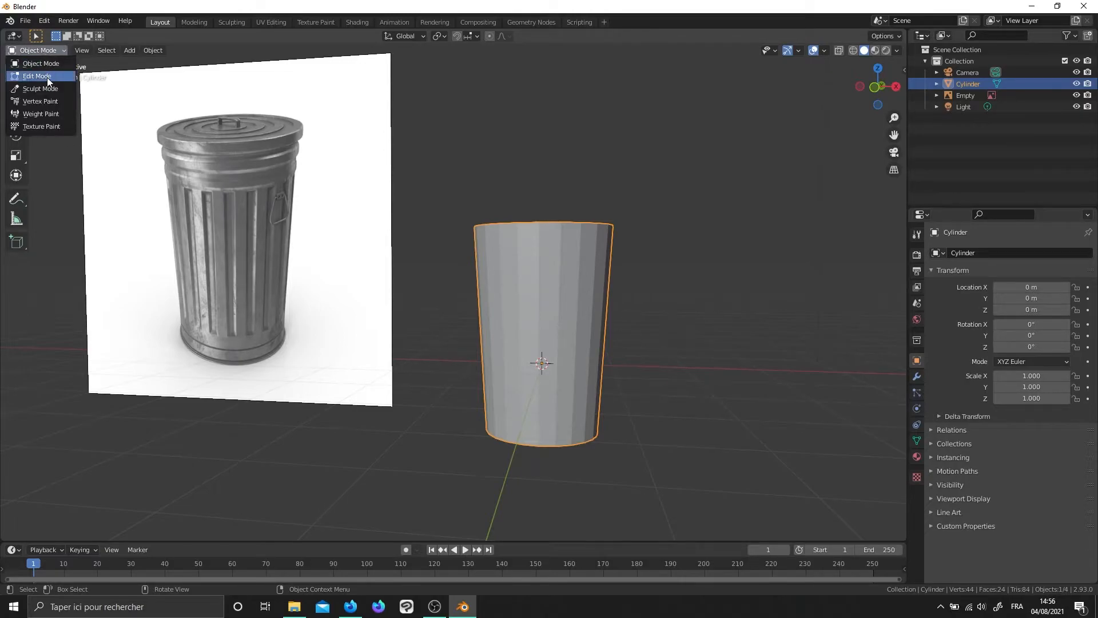
click(47, 77)
key(Tab)
key(Tab)
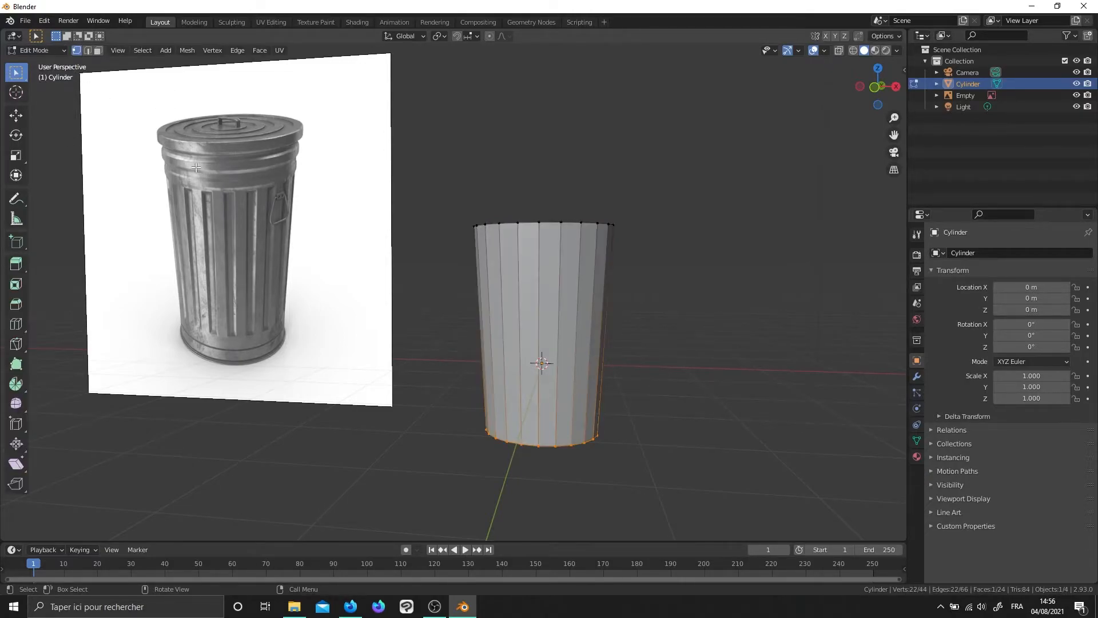
click(87, 51)
Add a single horizontal loop cut and slide it just above the cylinder's base, at a factor of about 0.971
scroll(543, 340, up, 3)
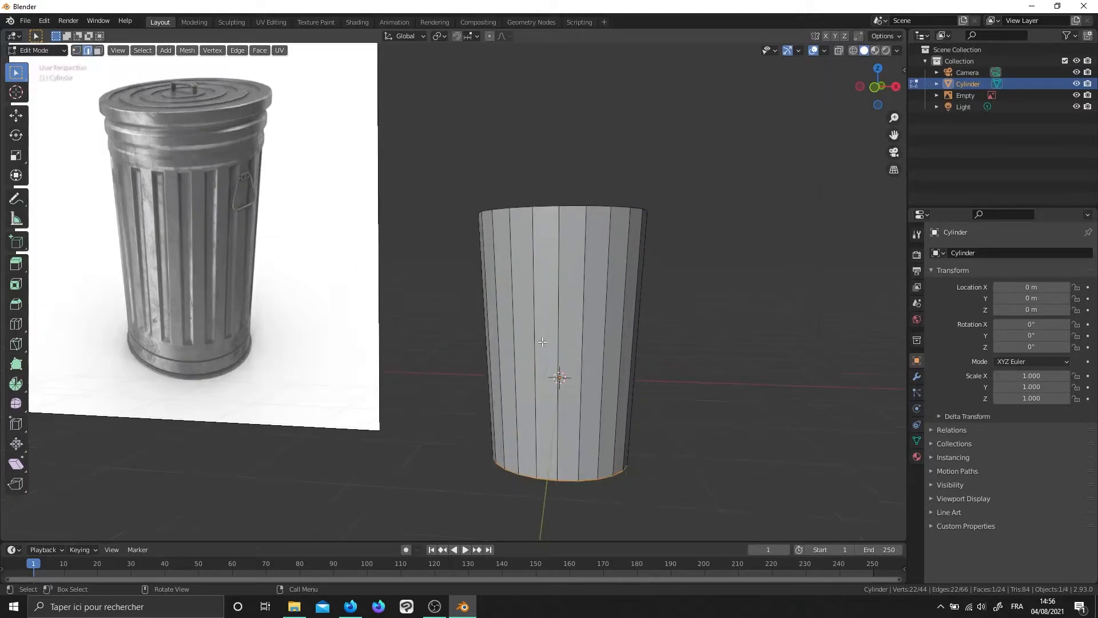
middle_drag(562, 331, 554, 315)
click(549, 312)
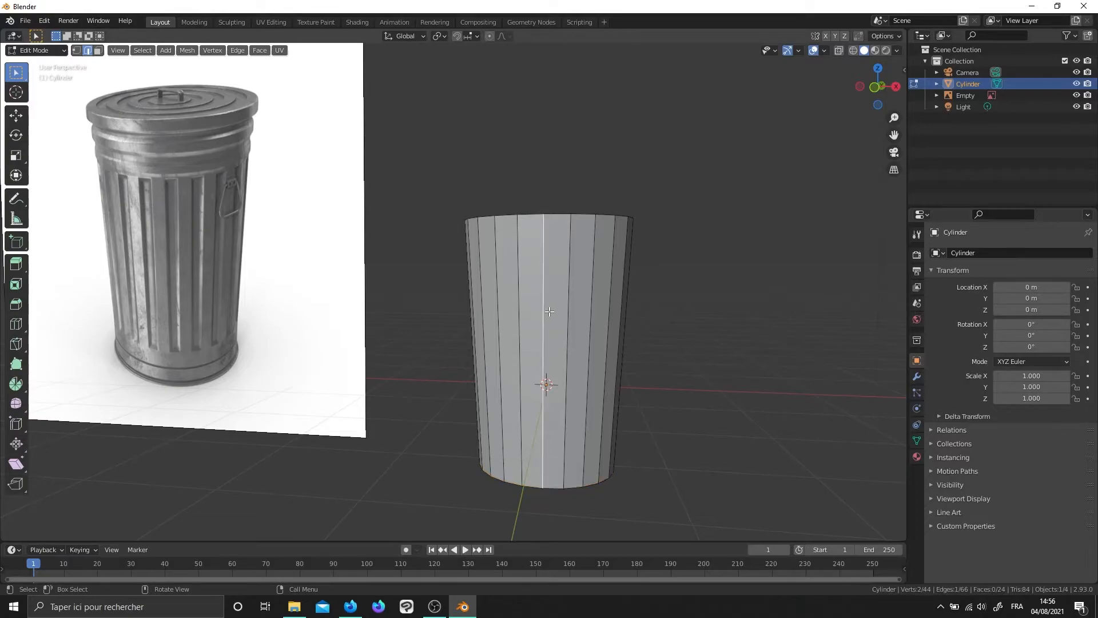
key(ctrl+r)
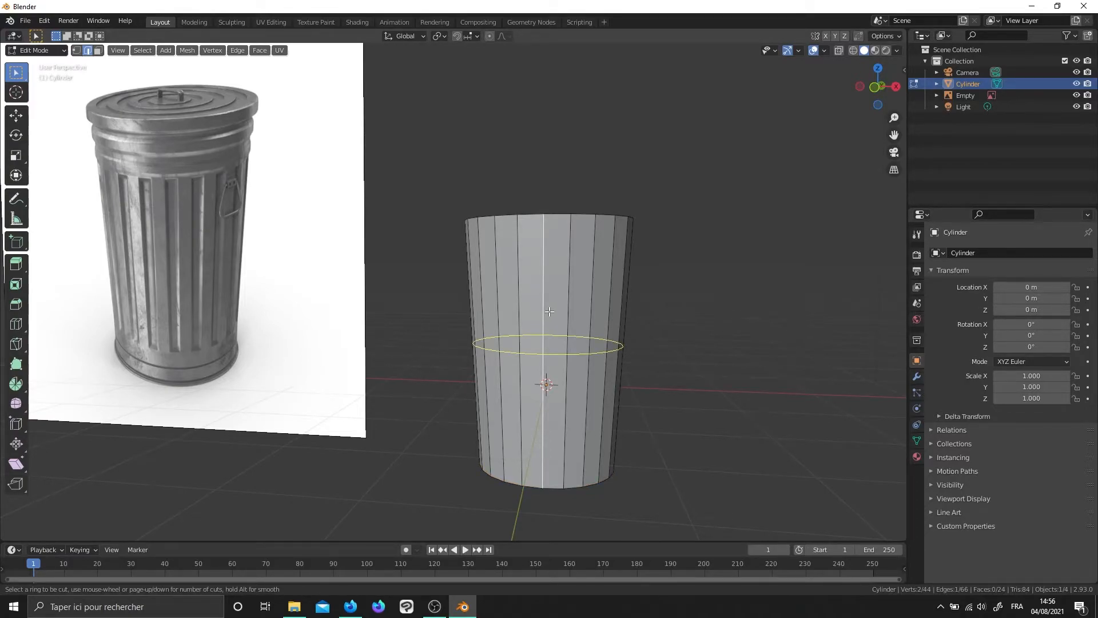
click(549, 311)
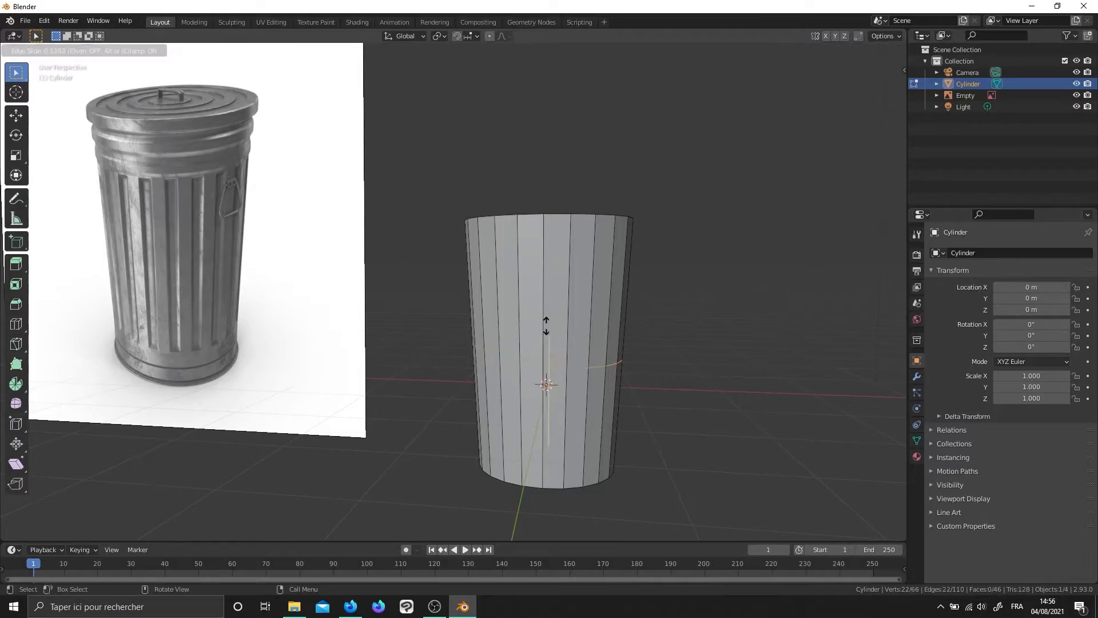
click(528, 444)
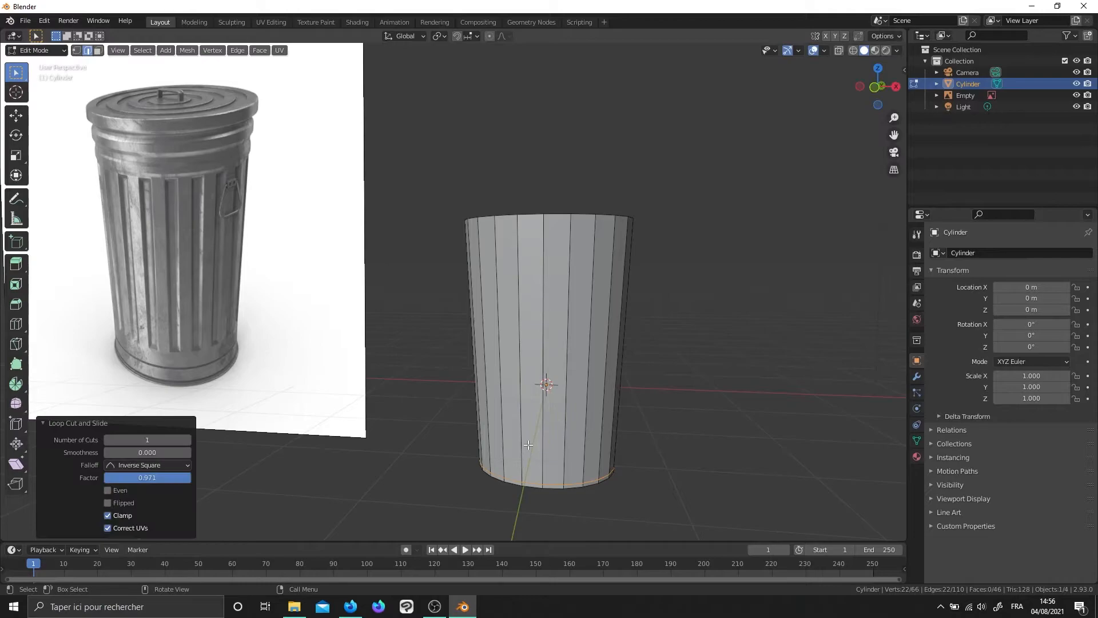
In front view, add two more loop cuts above the one at the base, slid down by factors of about 0.86 and 0.82
key(KP_1)
scroll(528, 444, up, 1)
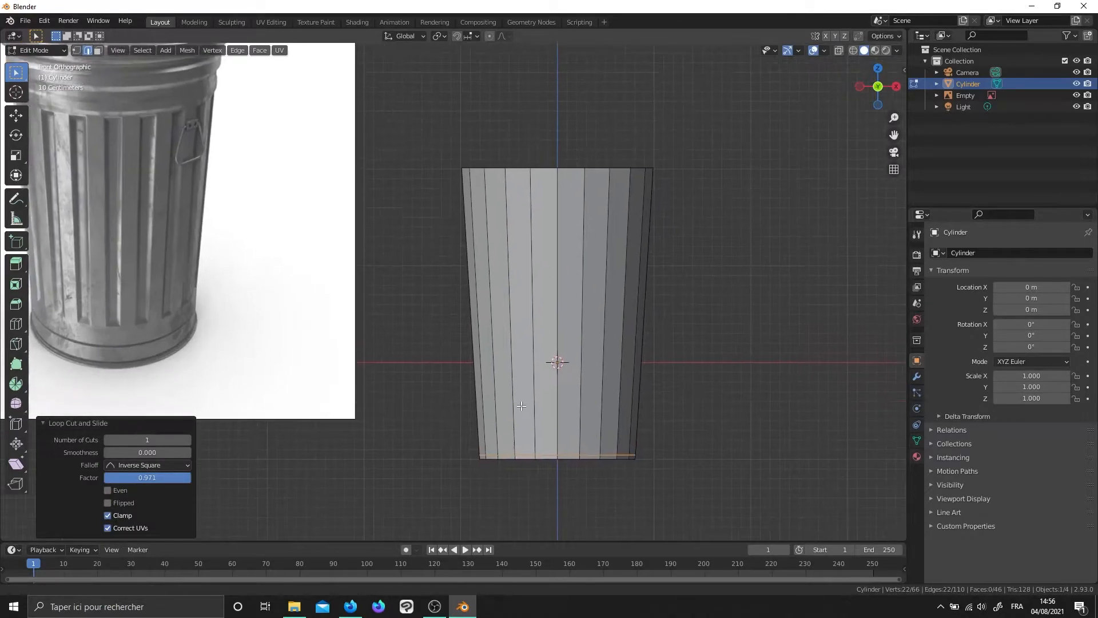
key(ctrl+r)
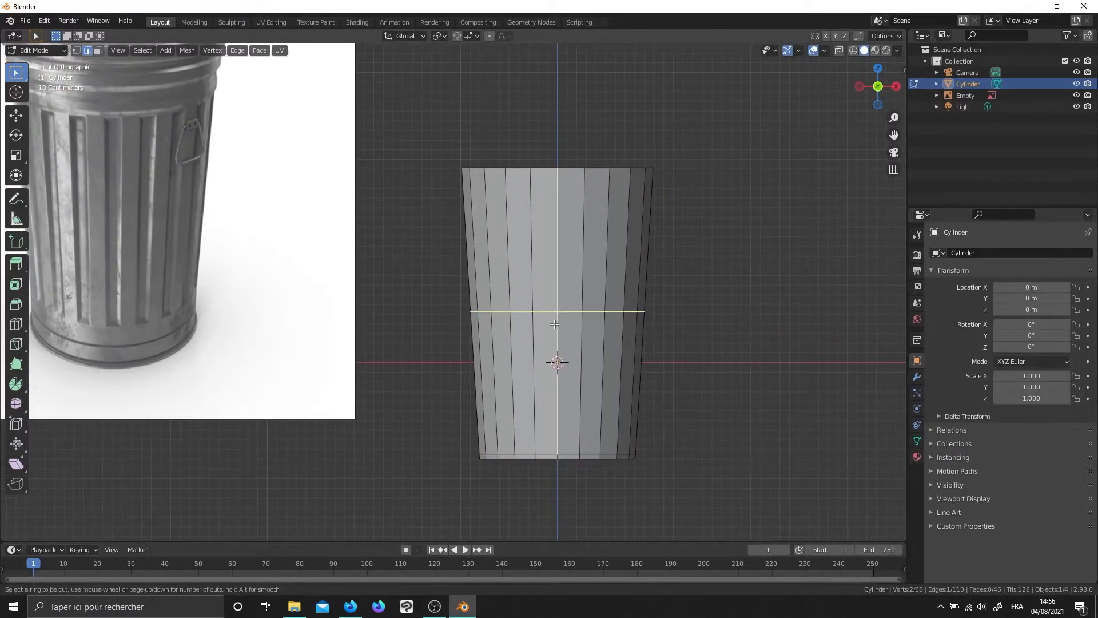
click(556, 366)
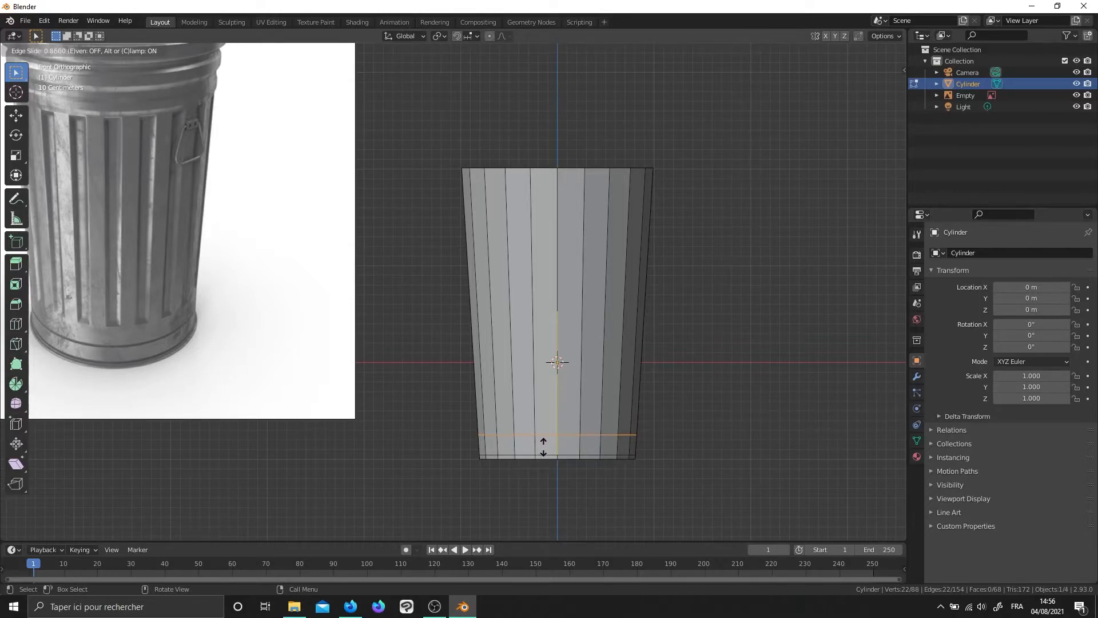
click(543, 446)
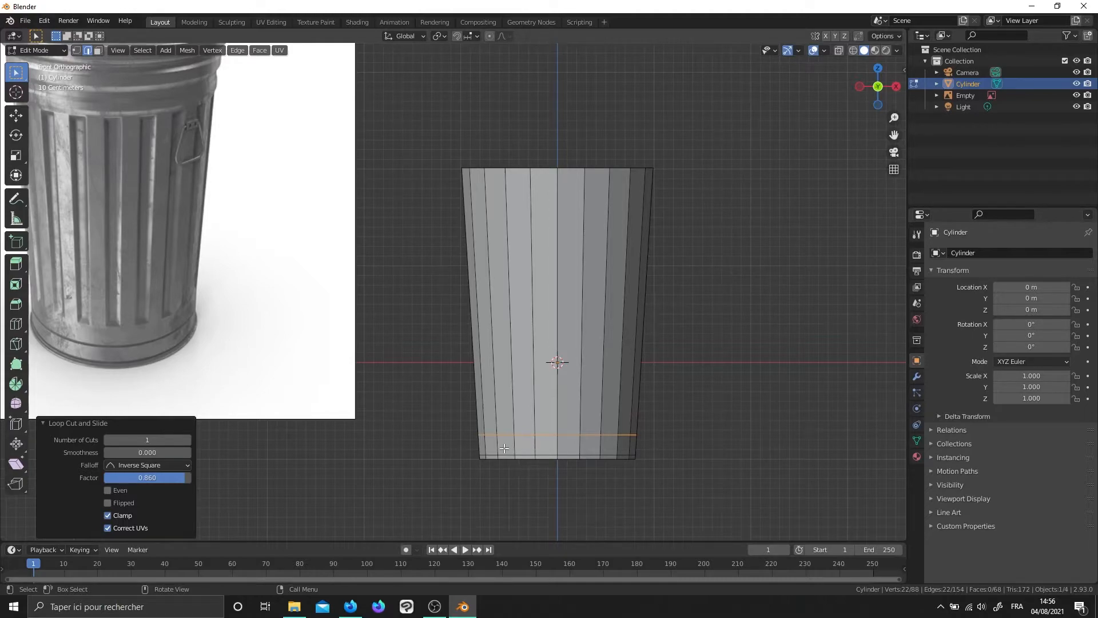
click(546, 315)
key(ctrl+r)
click(547, 303)
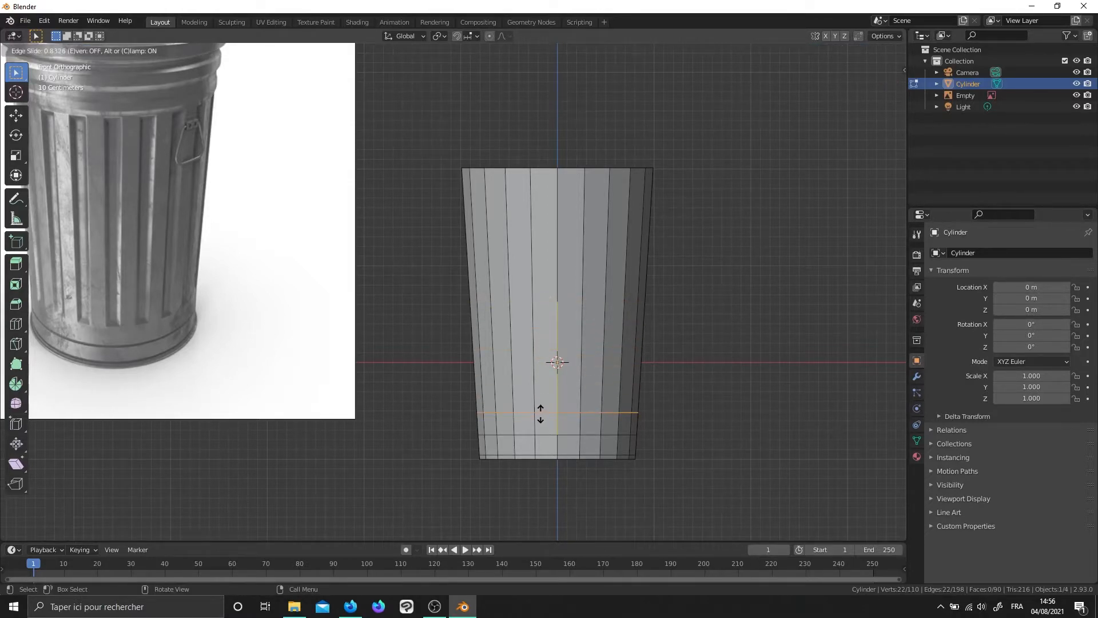
click(539, 410)
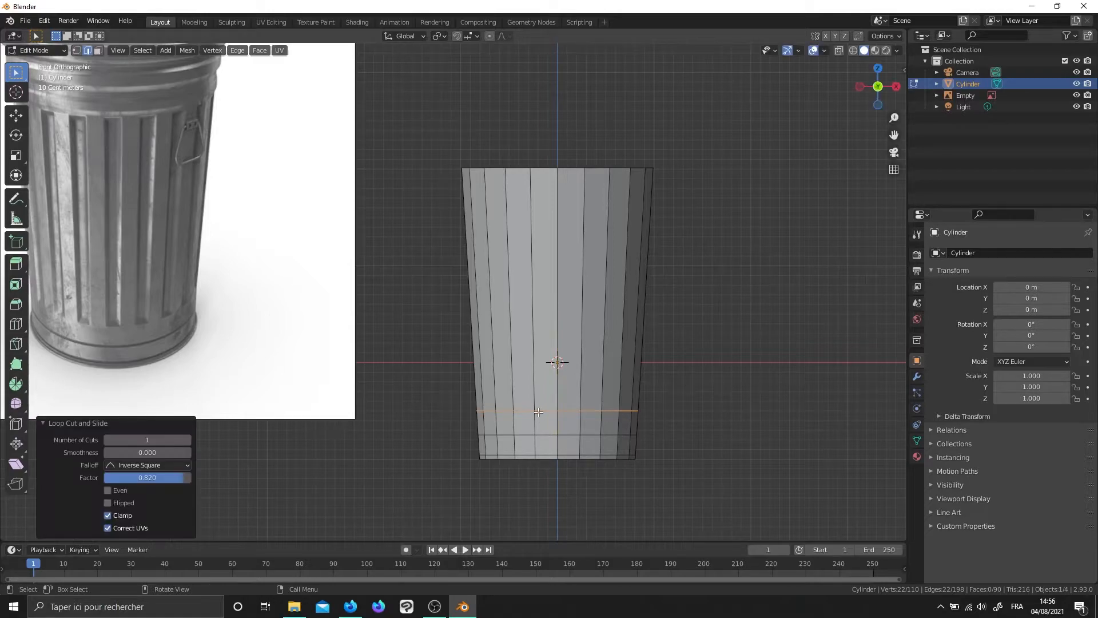
Add a loop cut across the upper body at a factor of about -0.414 and another just above it at about 0.871
click(552, 291)
key(ctrl+r)
click(595, 352)
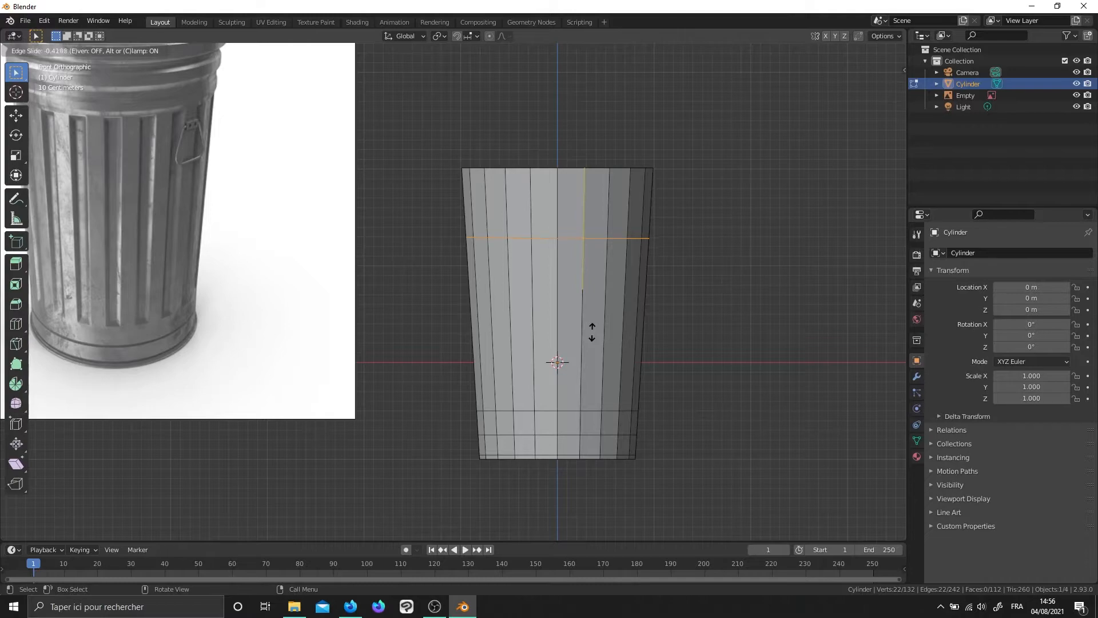
click(592, 332)
scroll(427, 291, down, 1)
shift+middle_drag(426, 292, 505, 348)
scroll(440, 331, up, 1)
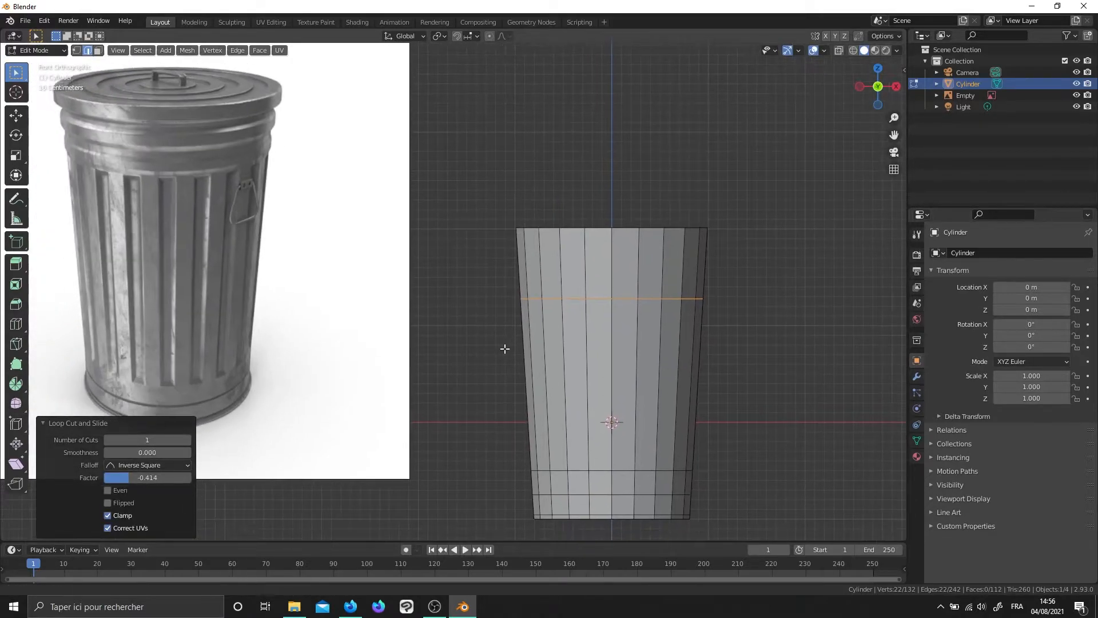
click(610, 291)
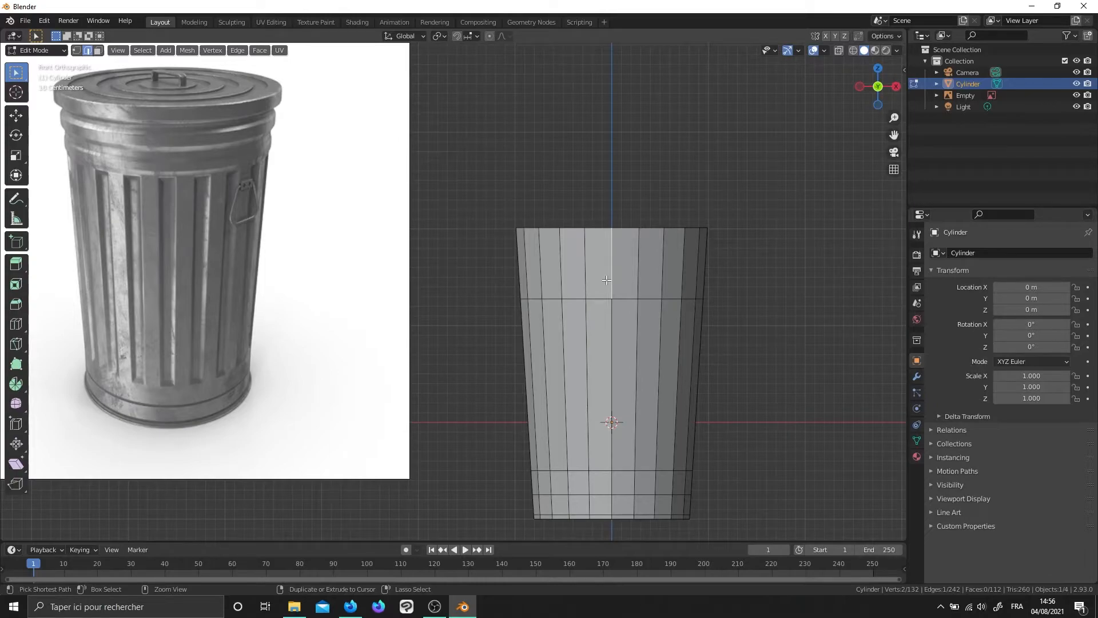
key(ctrl+r)
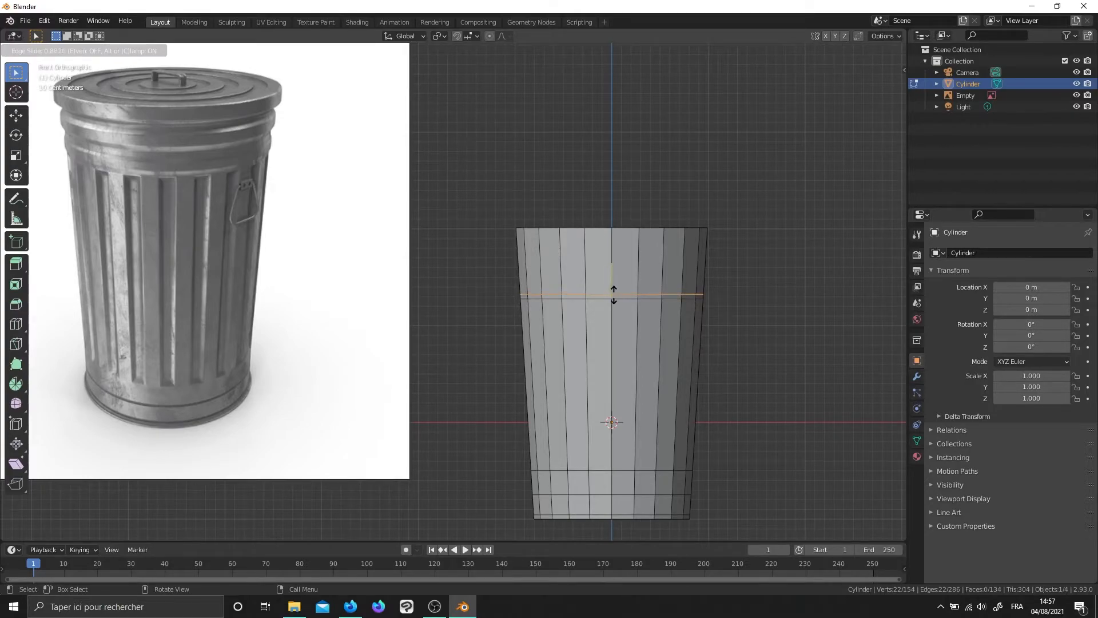
click(613, 295)
Add two closely spaced loop cuts above the upper pair, sliding the second by a factor of about 0.86
key(ctrl+r)
click(606, 254)
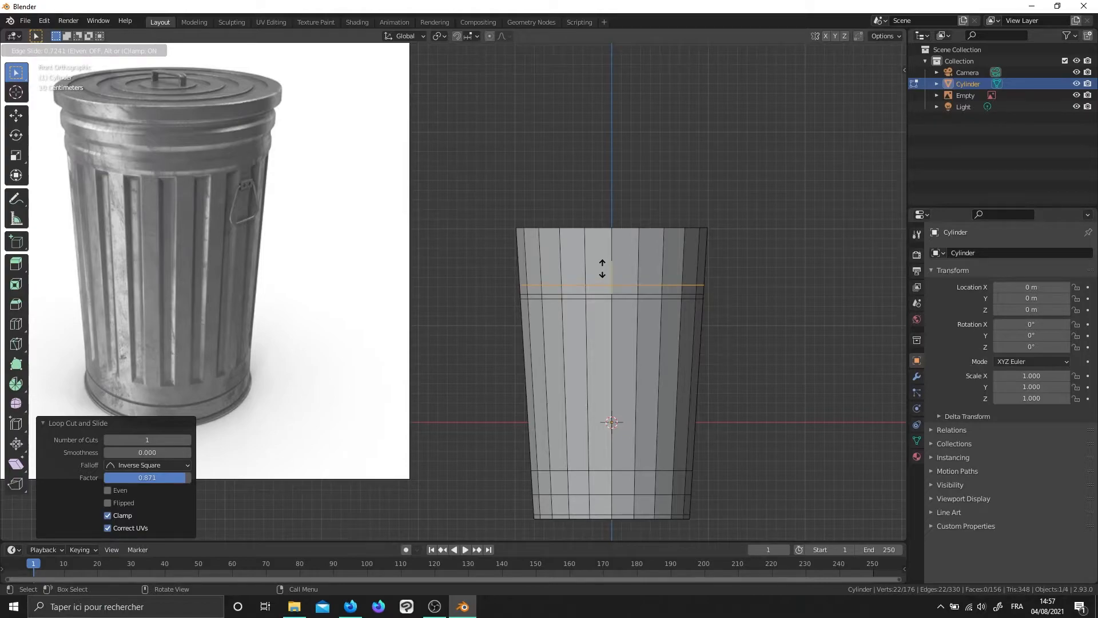
click(602, 268)
key(ctrl+r)
click(604, 254)
click(604, 279)
Add two more loop cuts above the upper group, slid down by factors of about 0.674 and 0.795
key(ctrl+r)
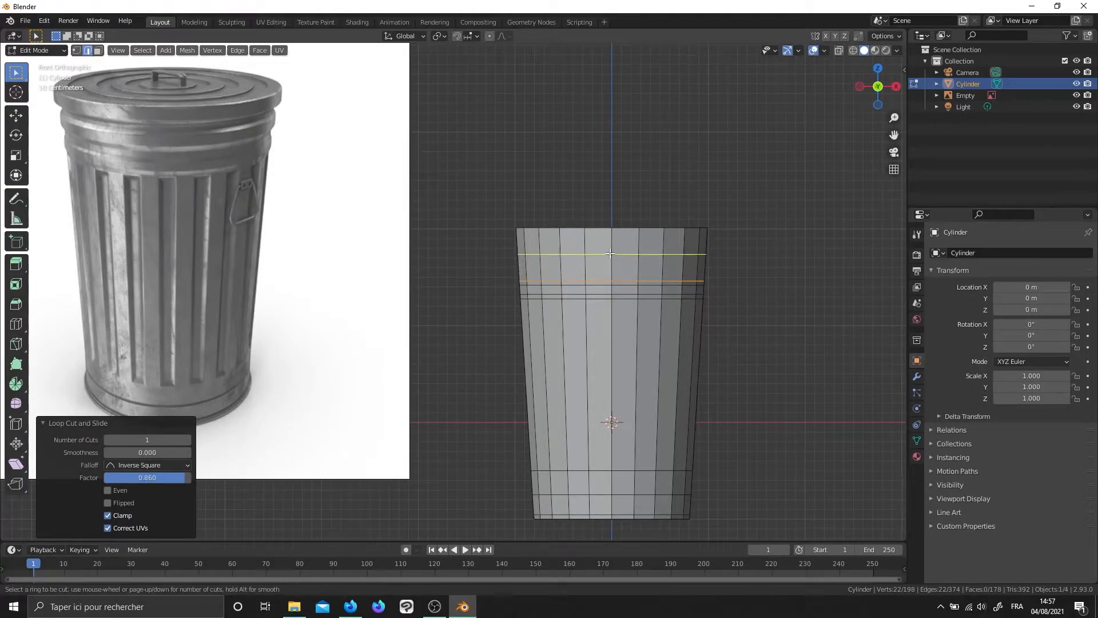
click(610, 253)
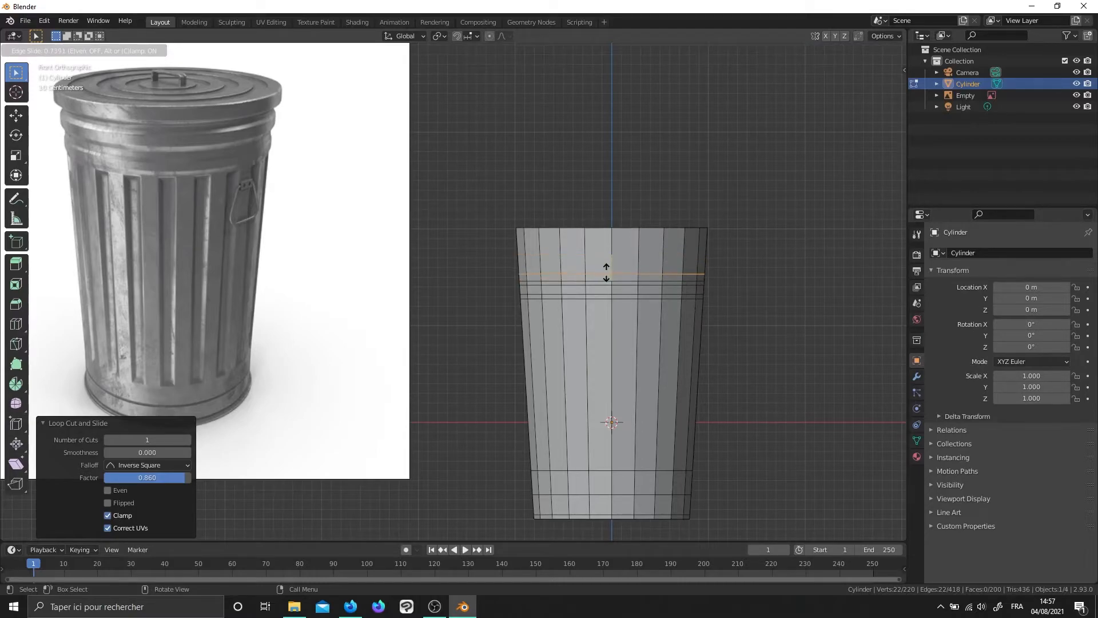
click(605, 266)
key(ctrl+r)
click(610, 252)
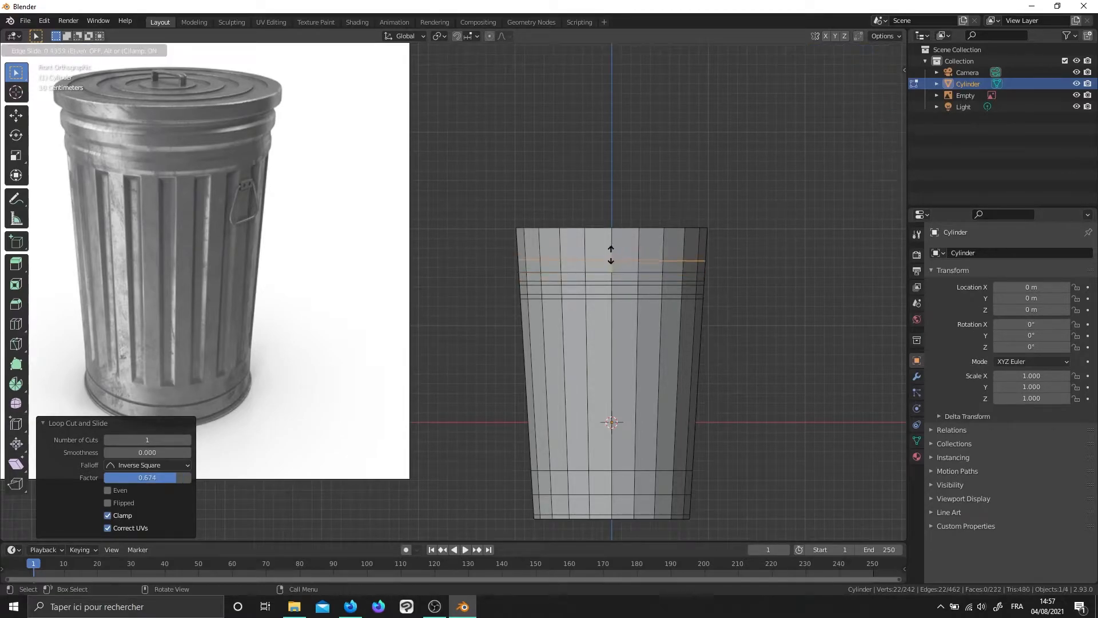
click(609, 262)
Continue the bands toward the top rim with two loop cuts, sliding the first by a factor of about 0.486
key(ctrl+r)
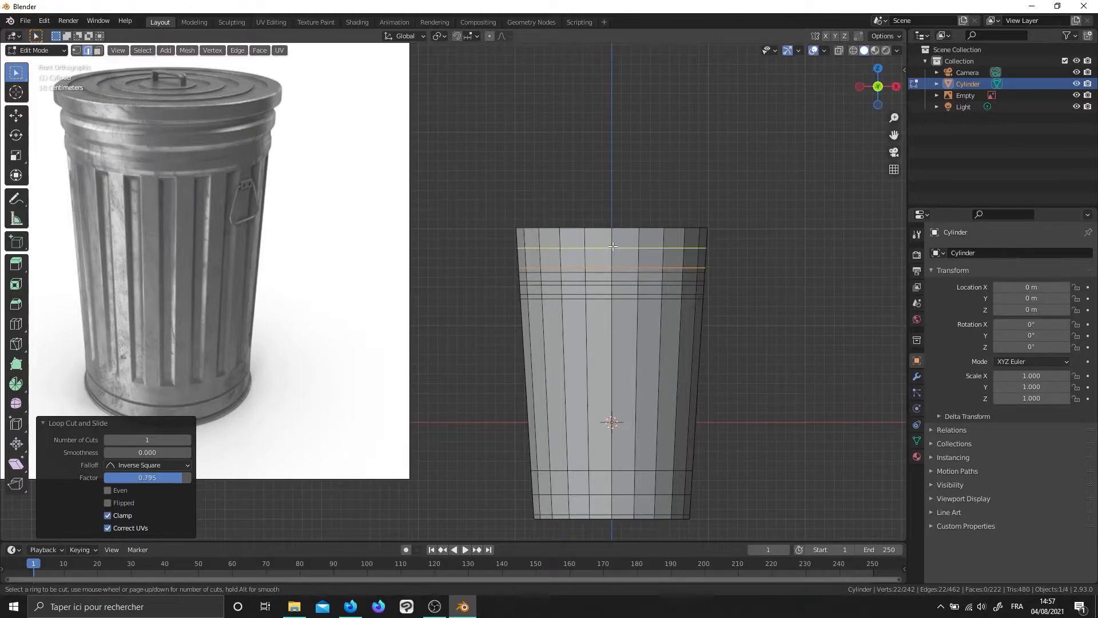
click(611, 245)
click(608, 253)
key(ctrl+r)
click(605, 250)
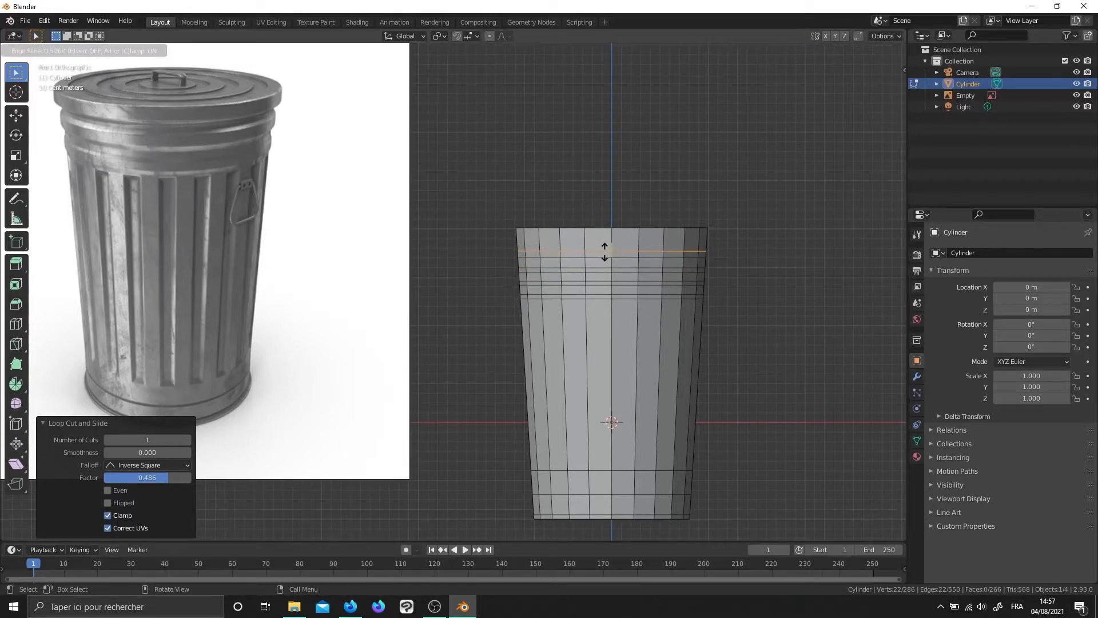
click(604, 251)
Add the last two loop cuts just below the top rim, at factors of about 0.2 and 0.5
key(ctrl+r)
click(611, 239)
click(611, 239)
key(ctrl+r)
click(611, 235)
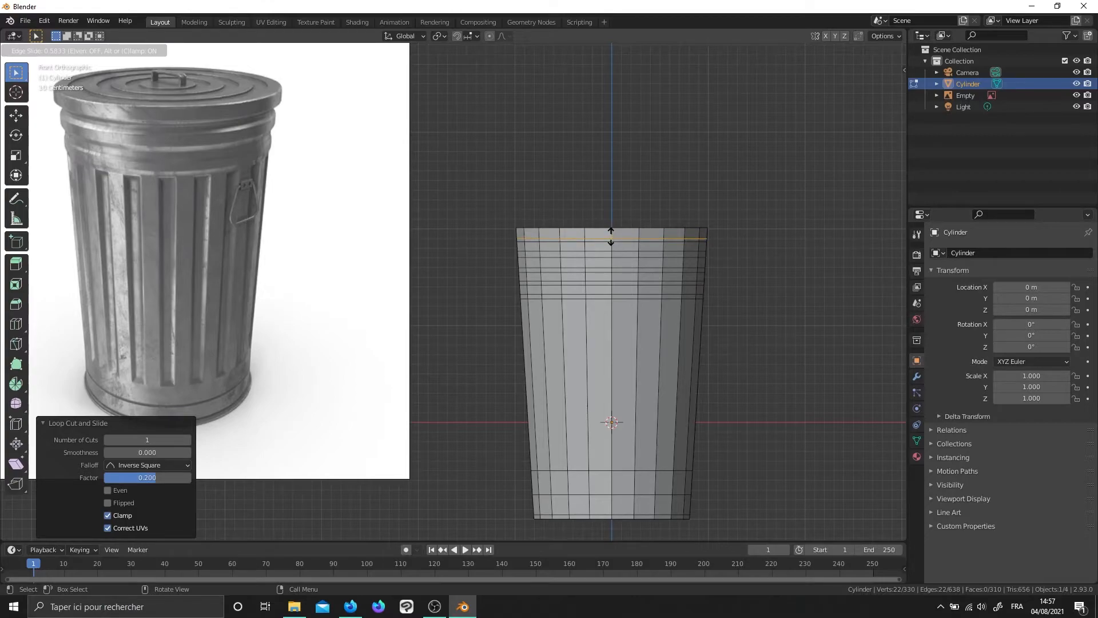
click(611, 236)
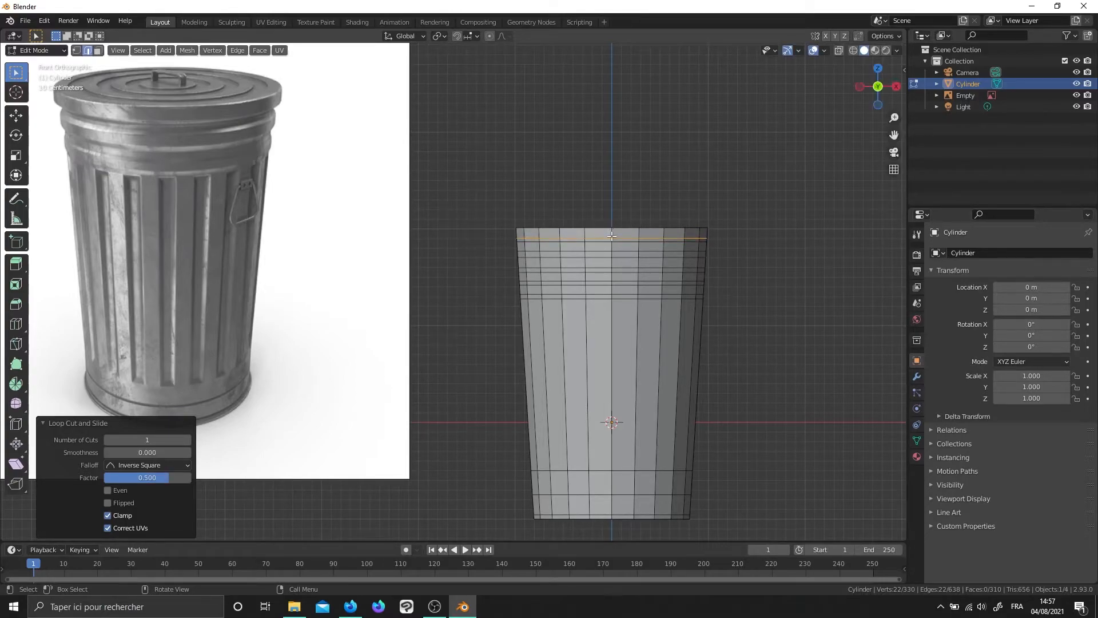
Bevel the middle of the three edge loops near the can's base by about 0.0163 m with a single segment
middle_drag(600, 294, 555, 353)
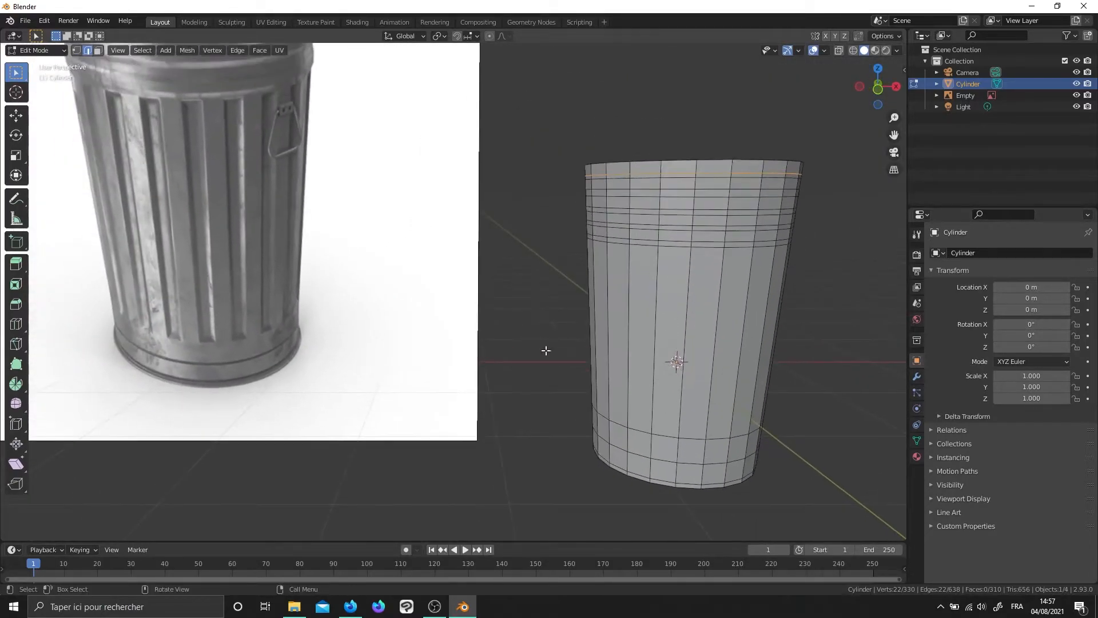
middle_drag(694, 470, 678, 472)
click(689, 475)
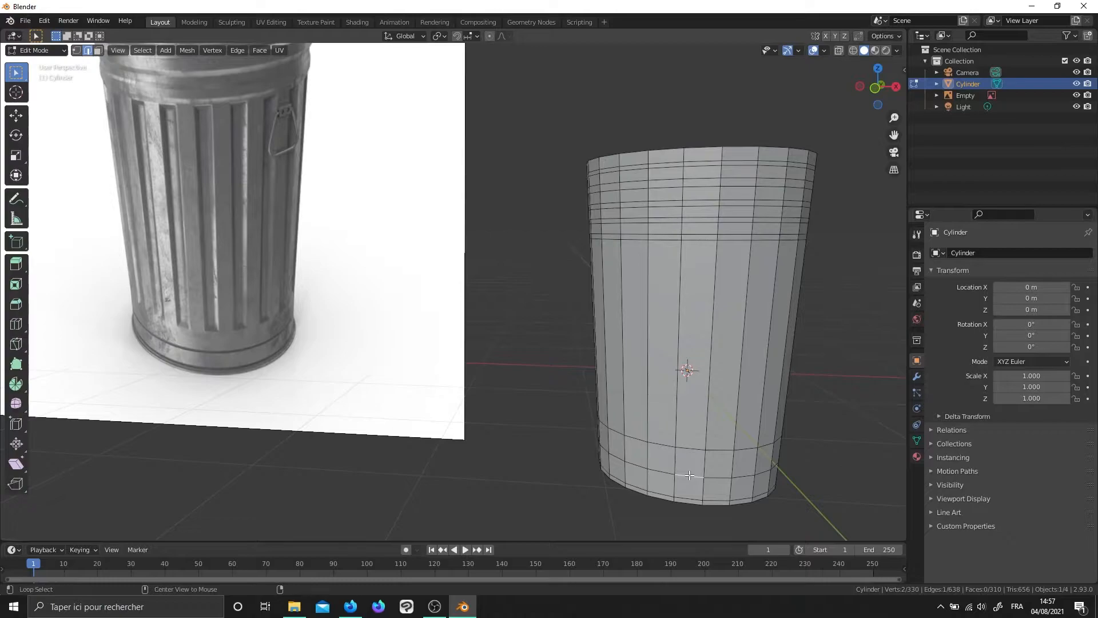
alt+click(689, 475)
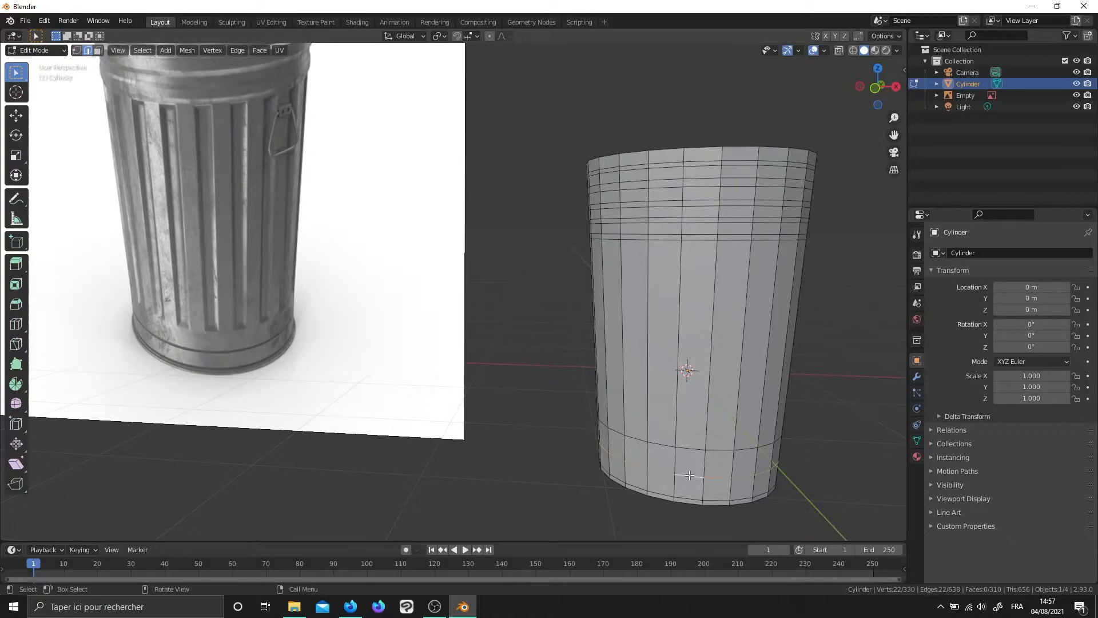
scroll(692, 474, down, 1)
shift+middle_drag(696, 473, 593, 385)
scroll(593, 385, up, 3)
shift+middle_drag(474, 372, 484, 373)
shift+middle_drag(586, 402, 578, 402)
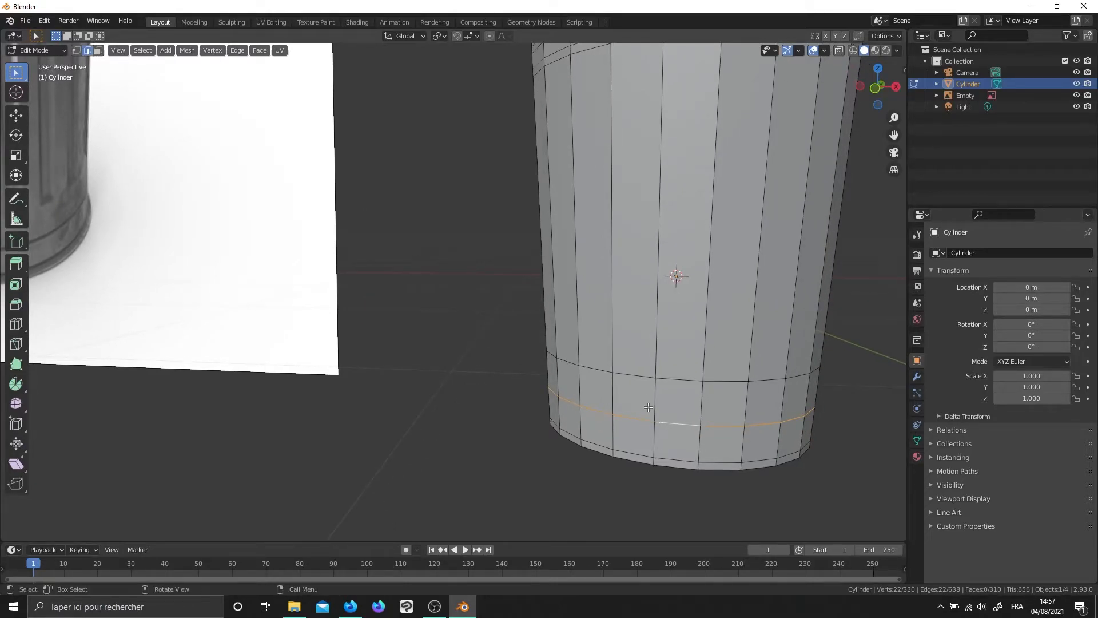
key(ctrl+b)
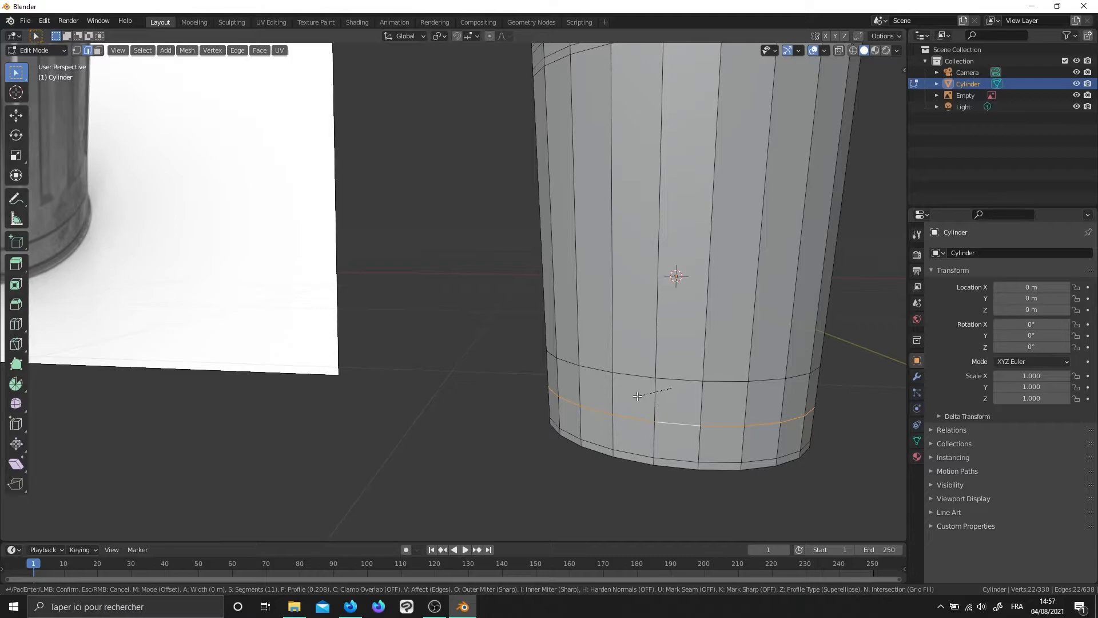
scroll(619, 394, down, 9)
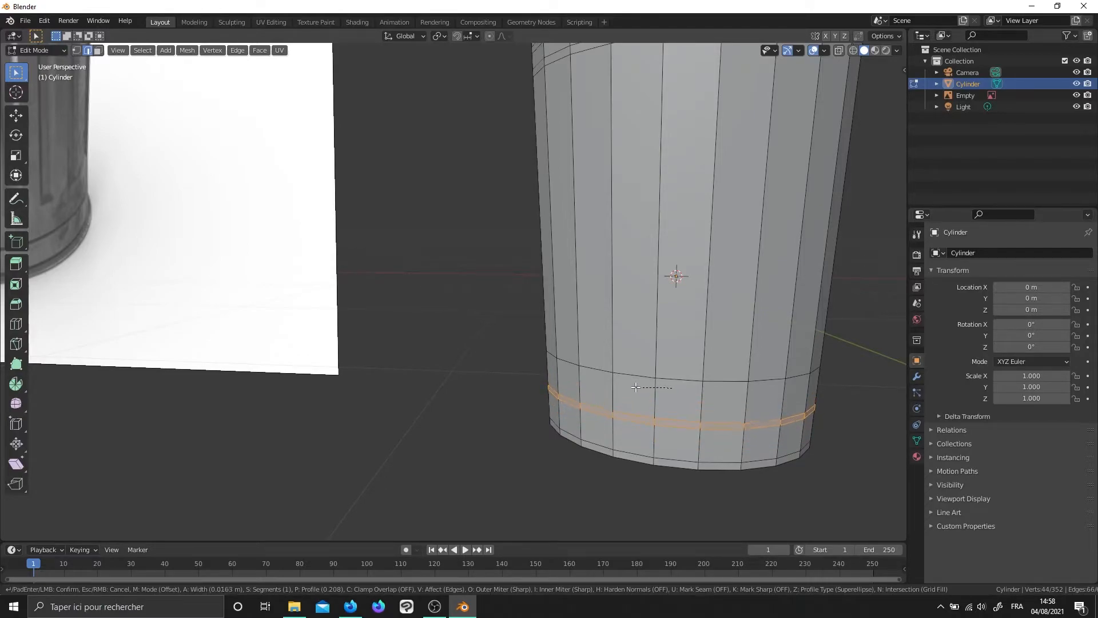
click(635, 388)
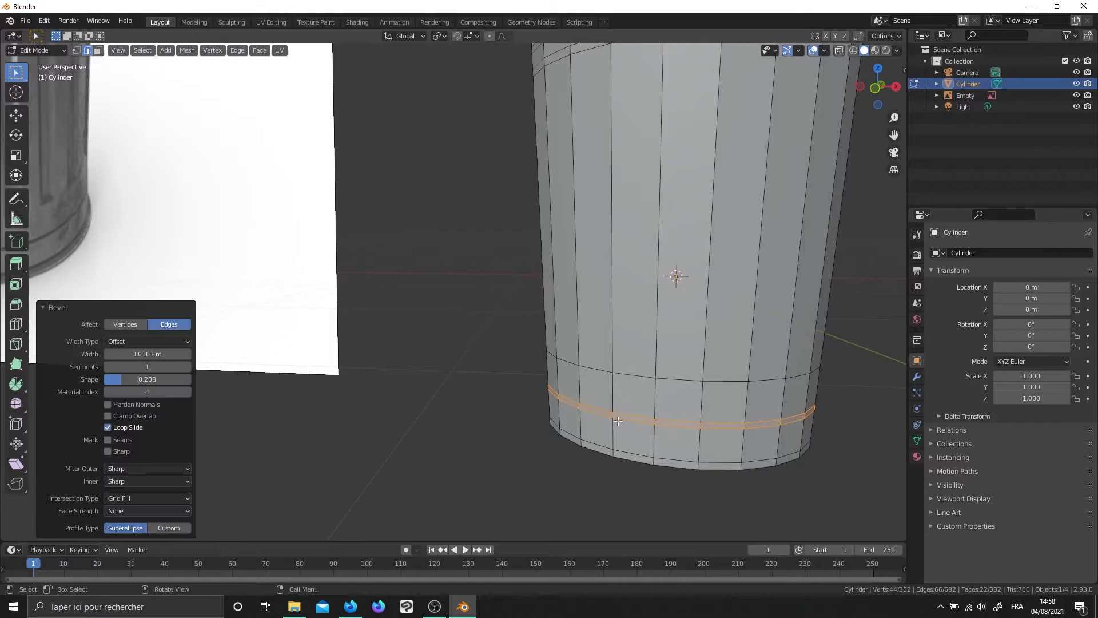
middle_drag(555, 399, 659, 391)
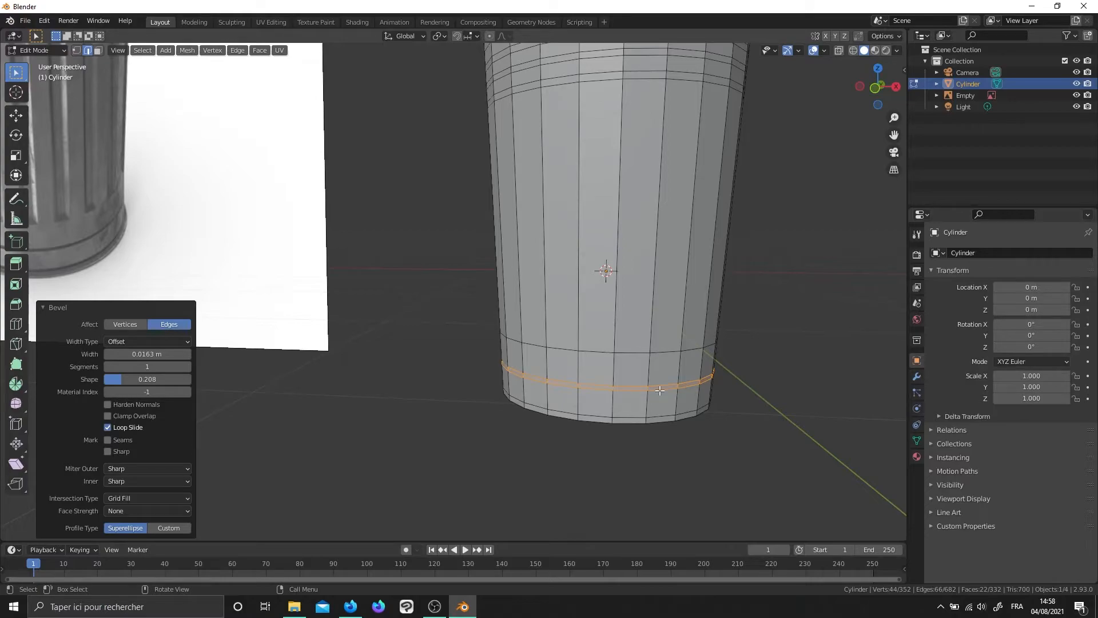
key(g)
key(z)
key(z)
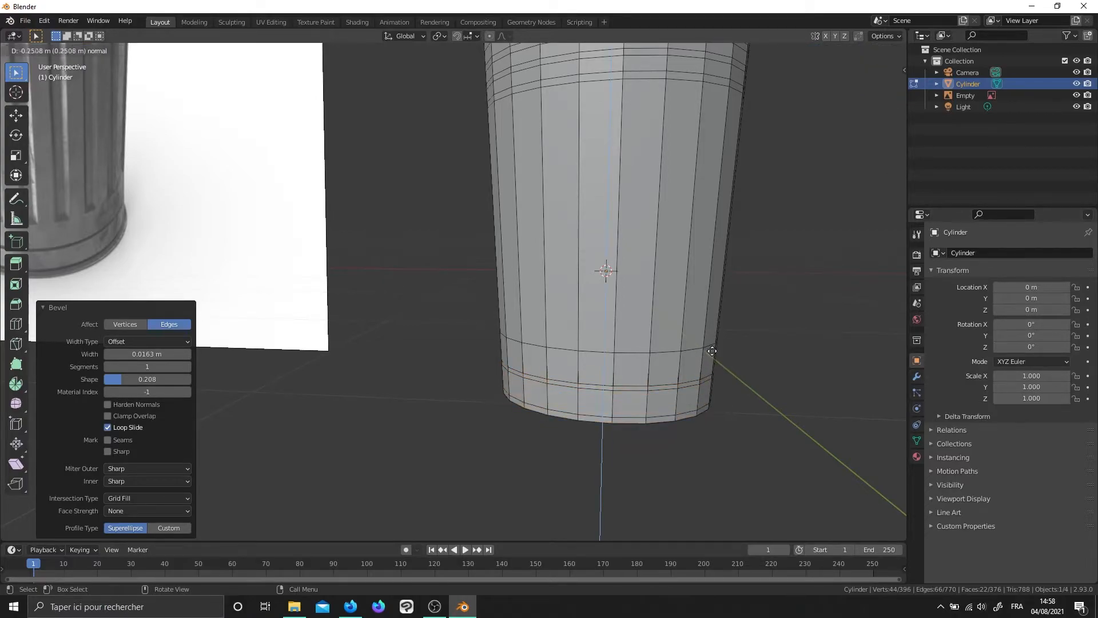
click(711, 472)
key(ctrl+z)
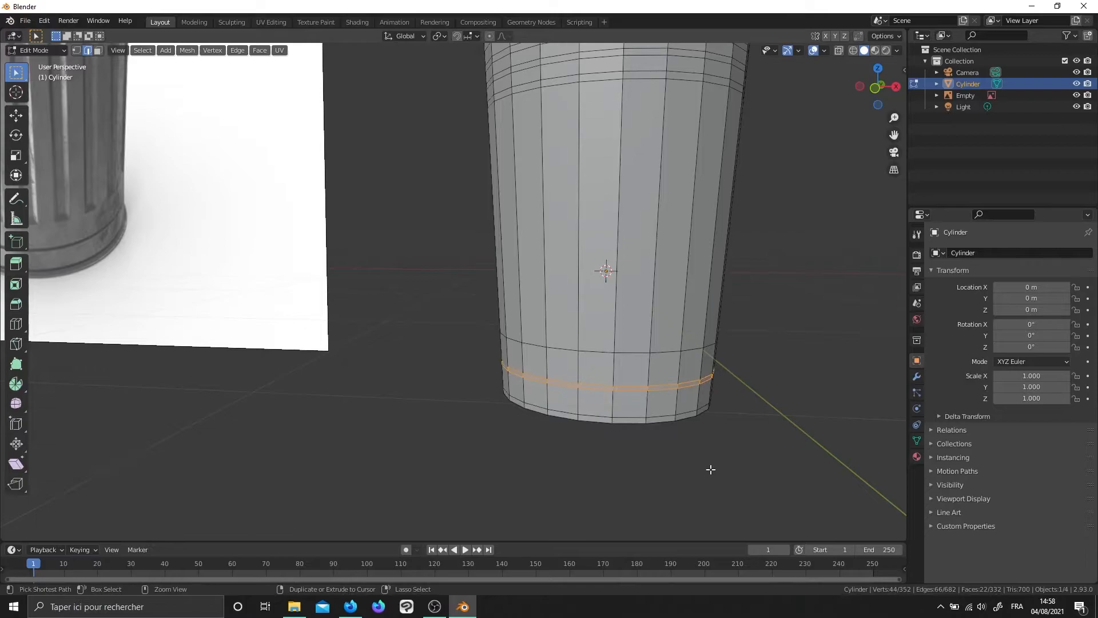
Extrude the narrow beveled band near the base inward along its normals by about -0.0557 m to form a groove
key(alt+e)
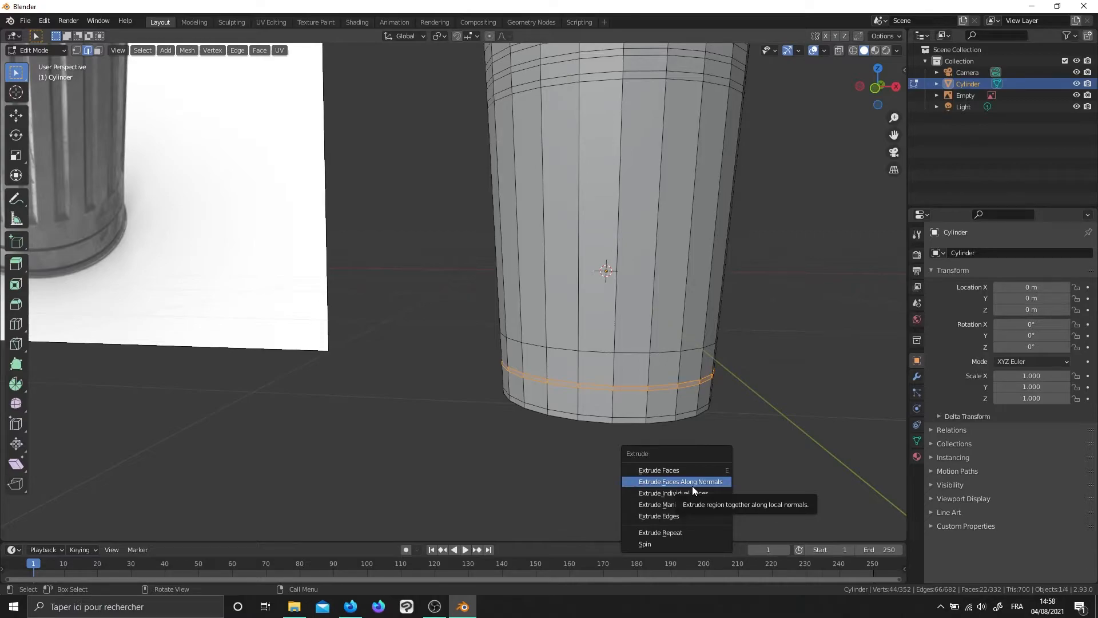
click(691, 485)
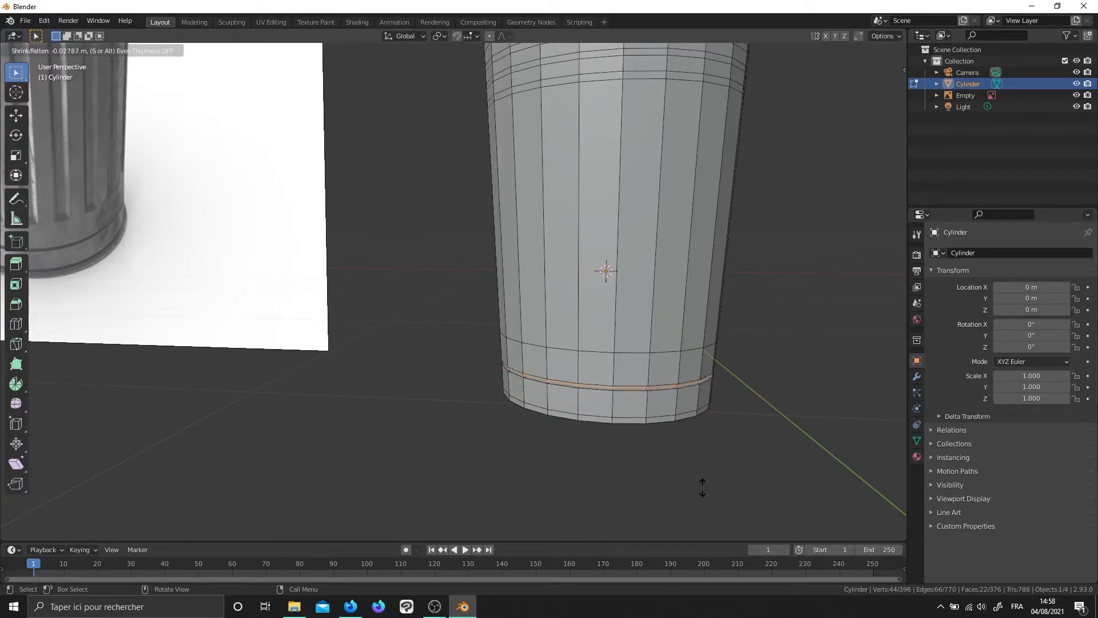
click(702, 488)
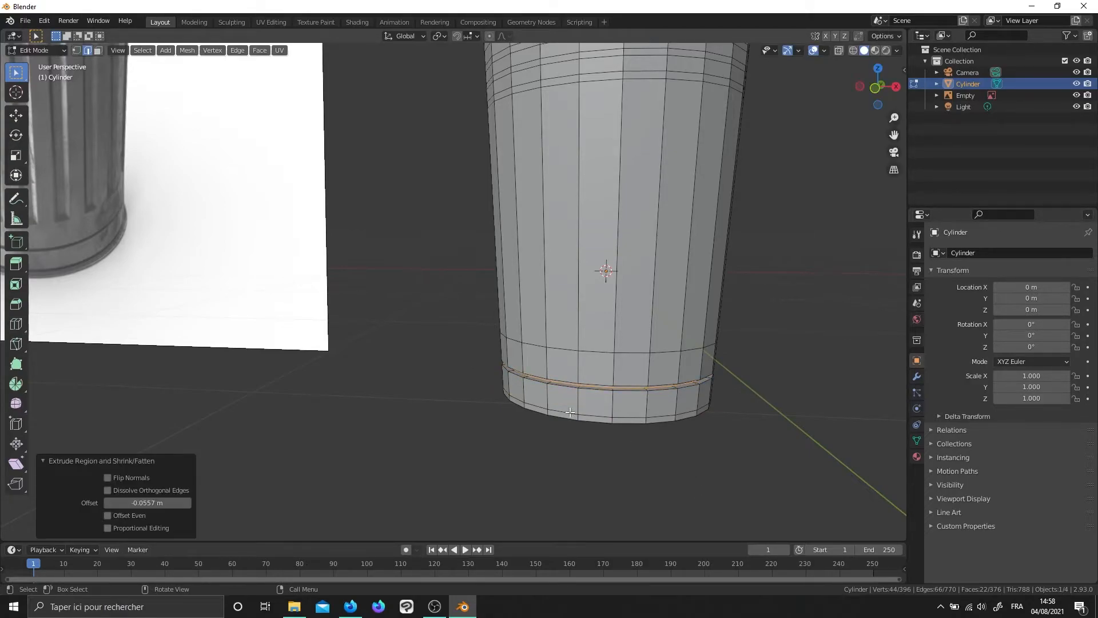
scroll(571, 412, down, 3)
scroll(570, 412, up, 2)
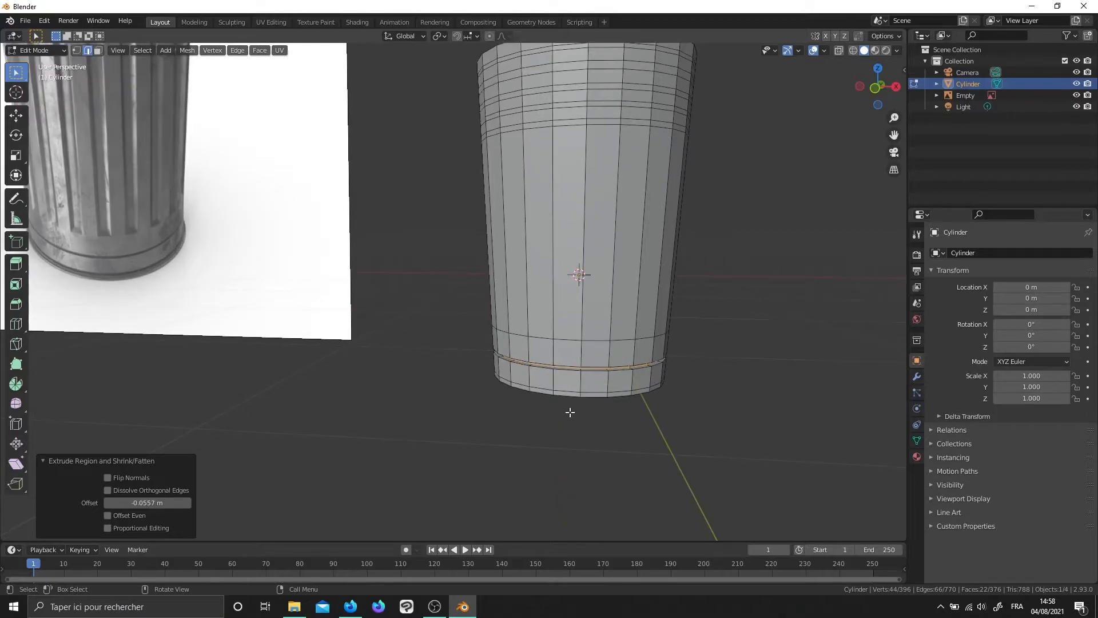
shift+middle_drag(570, 412, 628, 437)
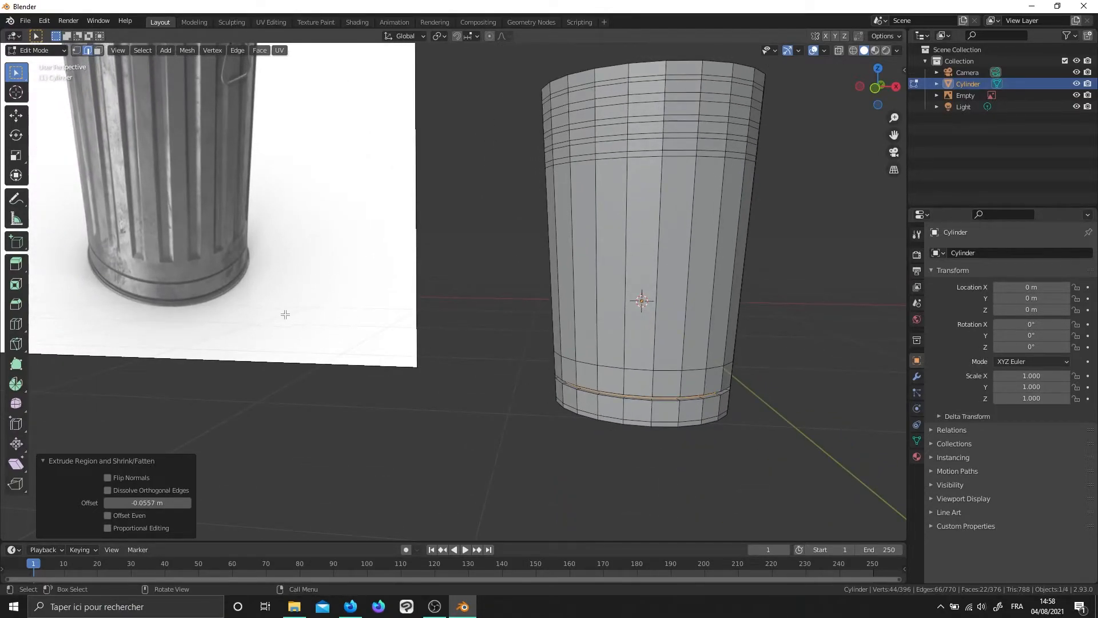
middle_drag(309, 324, 557, 361)
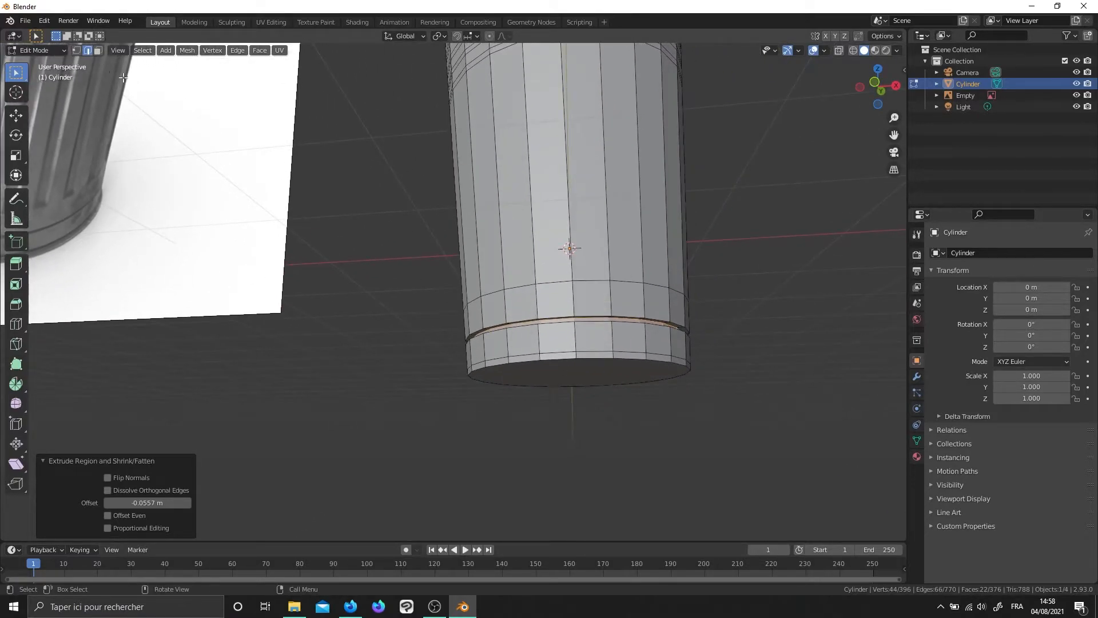
Extrude the narrow face ring at the cylinder's bottom edge outward along its normals by about 0.028 m
alt+click(573, 337)
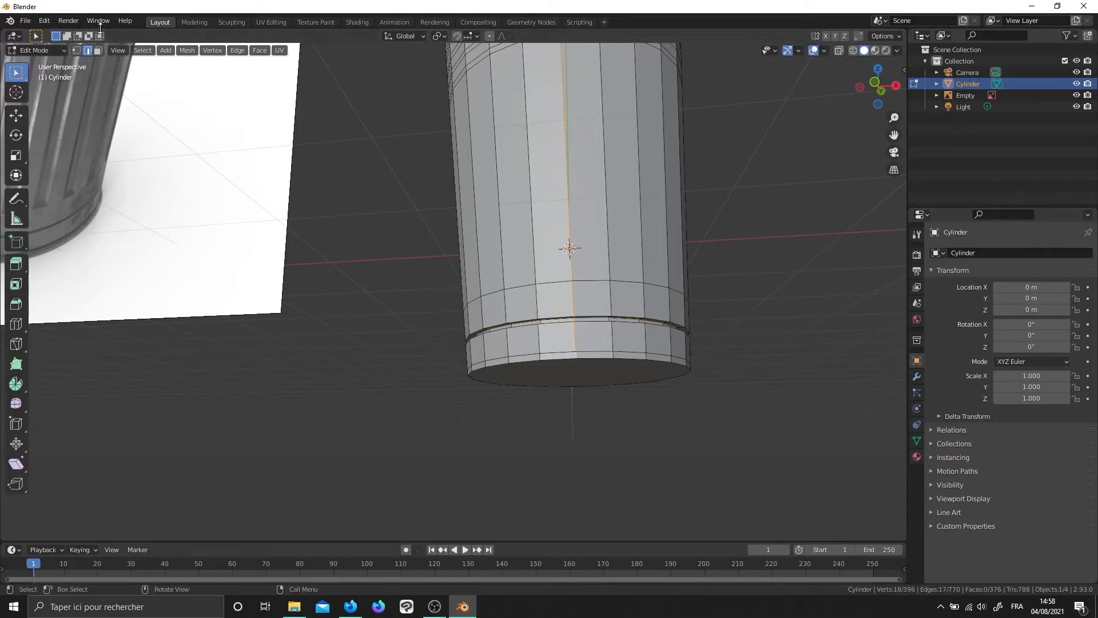
click(98, 51)
alt+click(613, 353)
scroll(595, 343, down, 2)
middle_drag(579, 337, 579, 378)
scroll(597, 400, up, 2)
shift+middle_drag(615, 426, 519, 363)
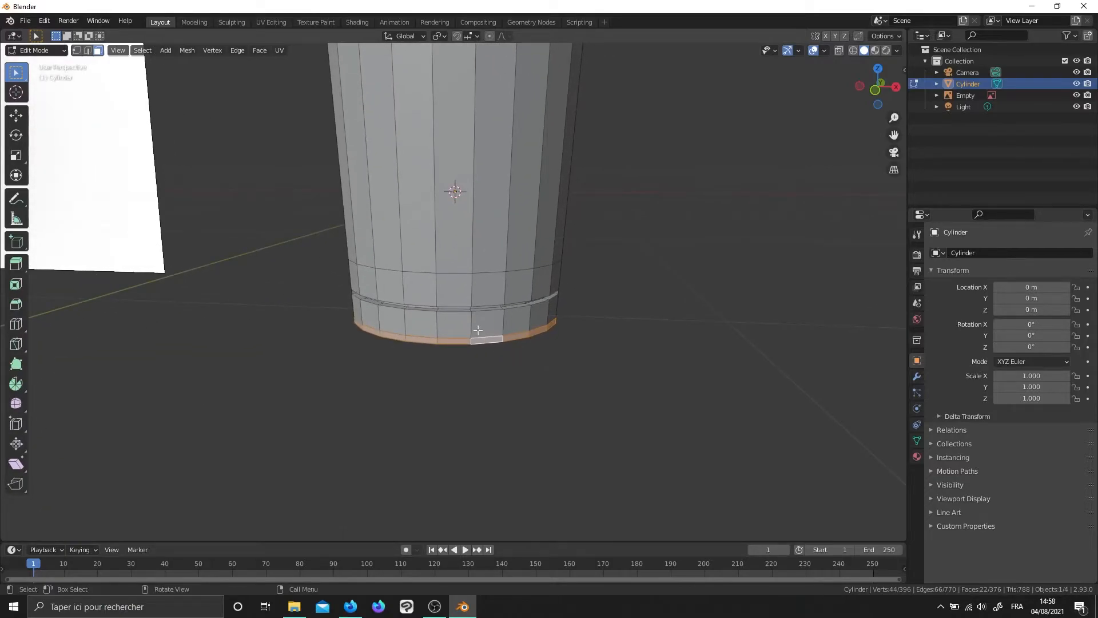
key(alt+e)
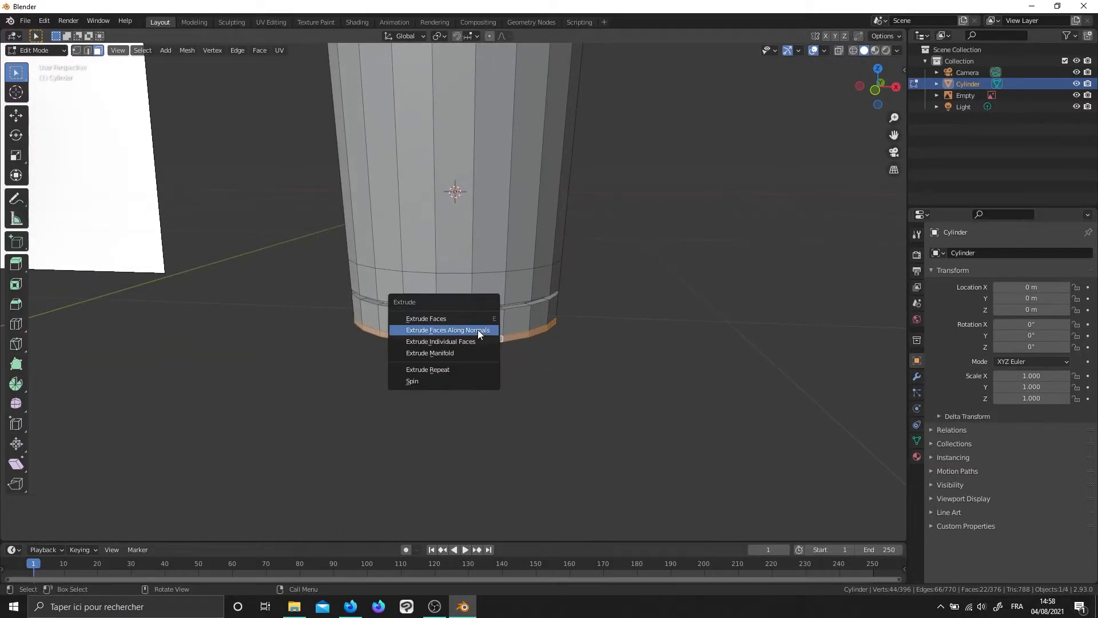
click(481, 328)
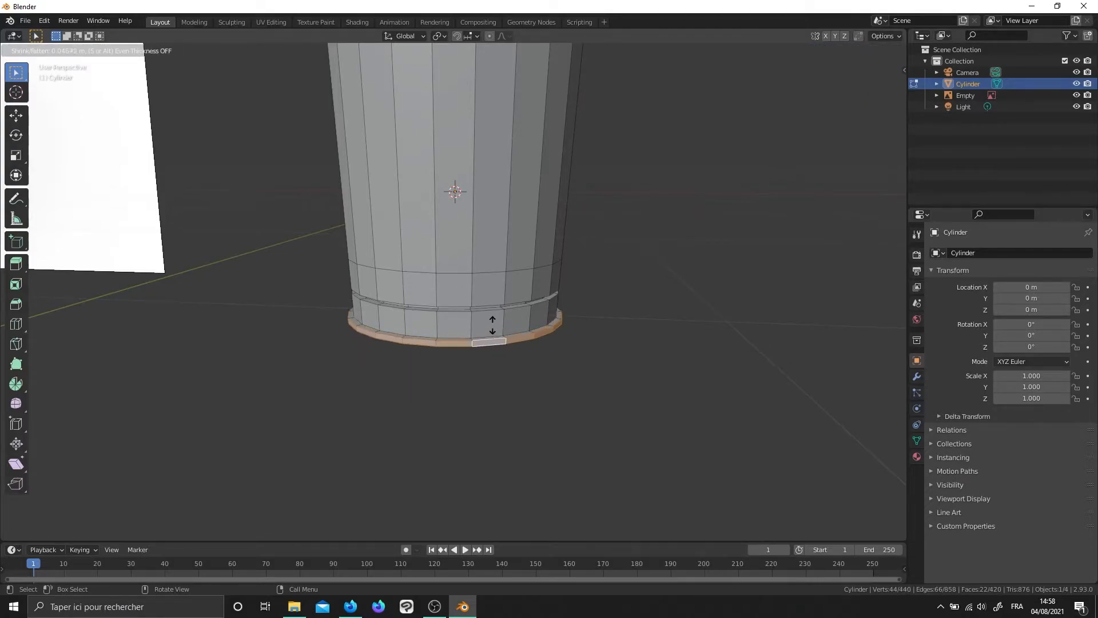
click(492, 326)
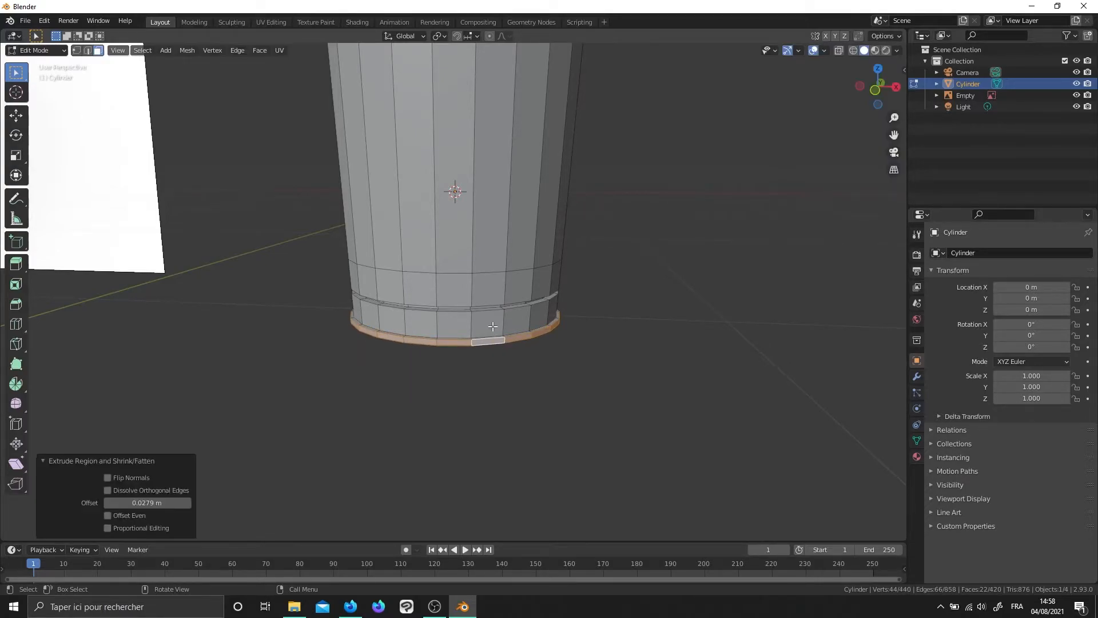
key(Tab)
scroll(492, 326, down, 6)
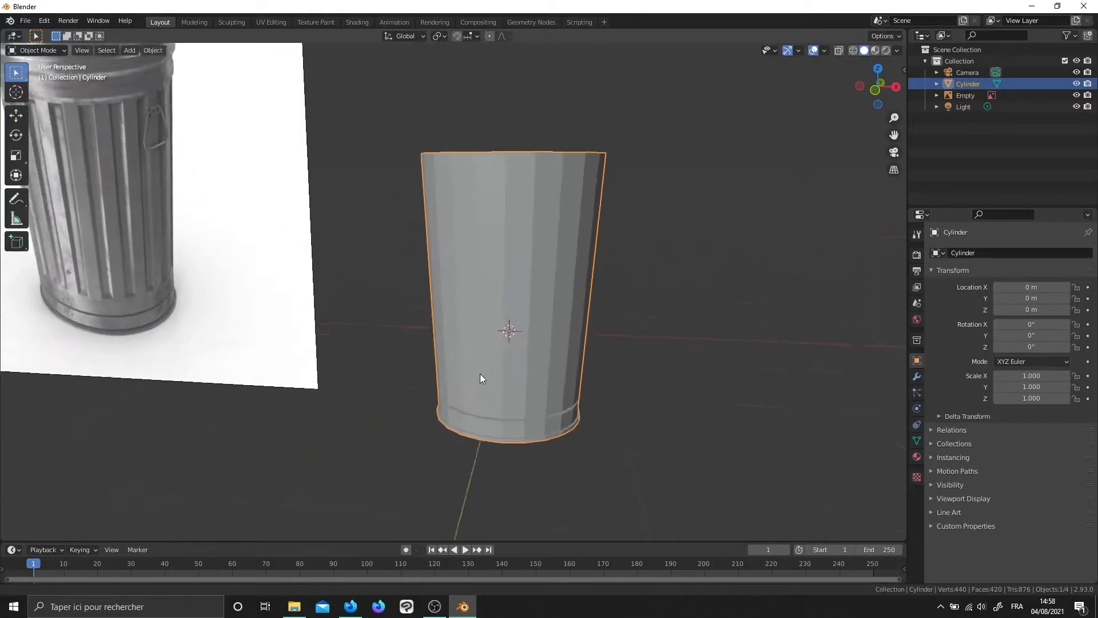
Select the three alternating face bands around the cylinder's upper section, including the top rim, and scale them up to about 1.02
middle_drag(194, 132, 560, 343)
key(Tab)
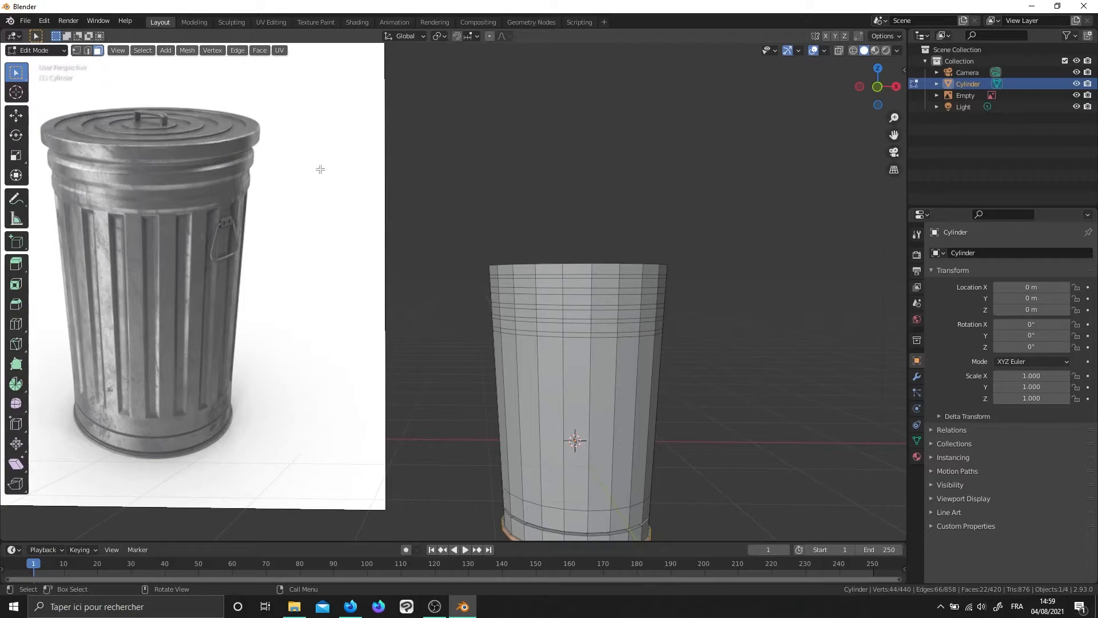
alt+click(564, 329)
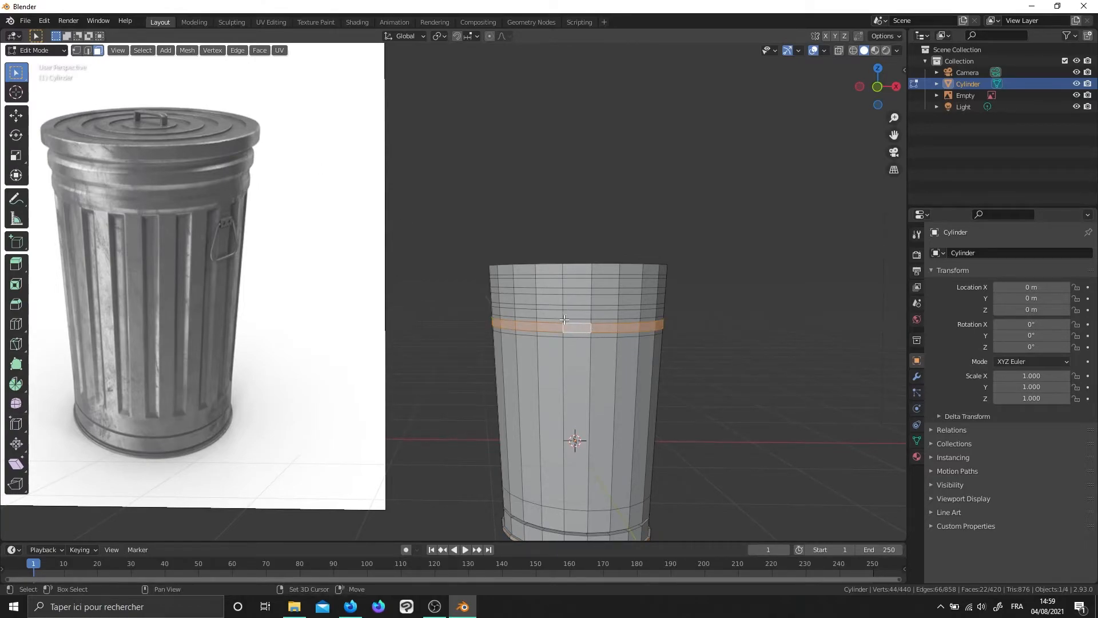
alt+shift+click(563, 301)
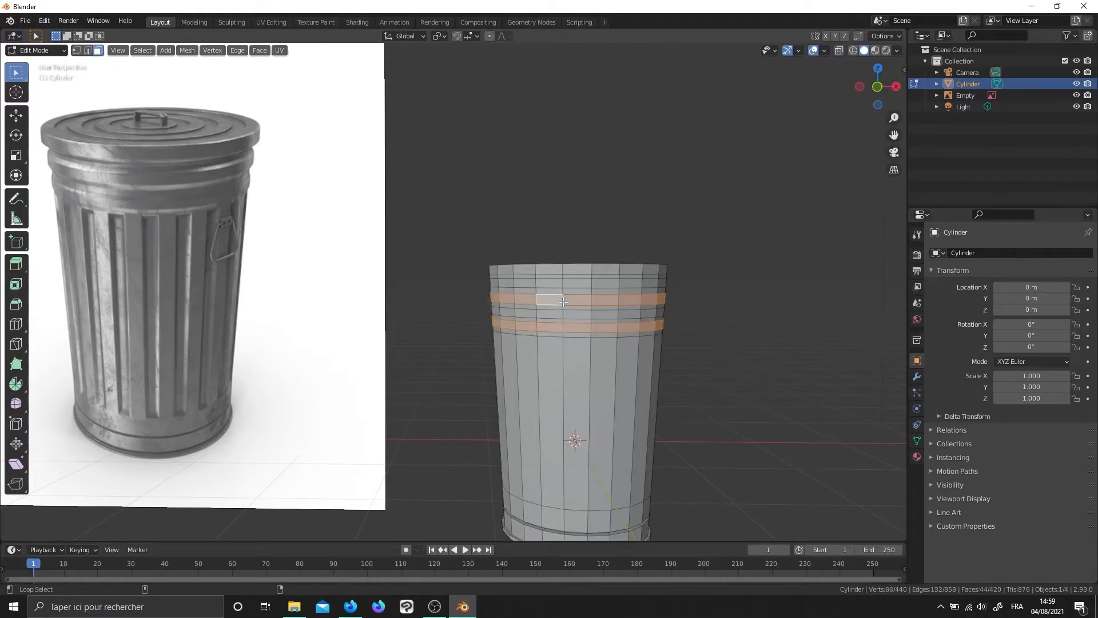
alt+shift+click(559, 268)
scroll(612, 320, up, 2)
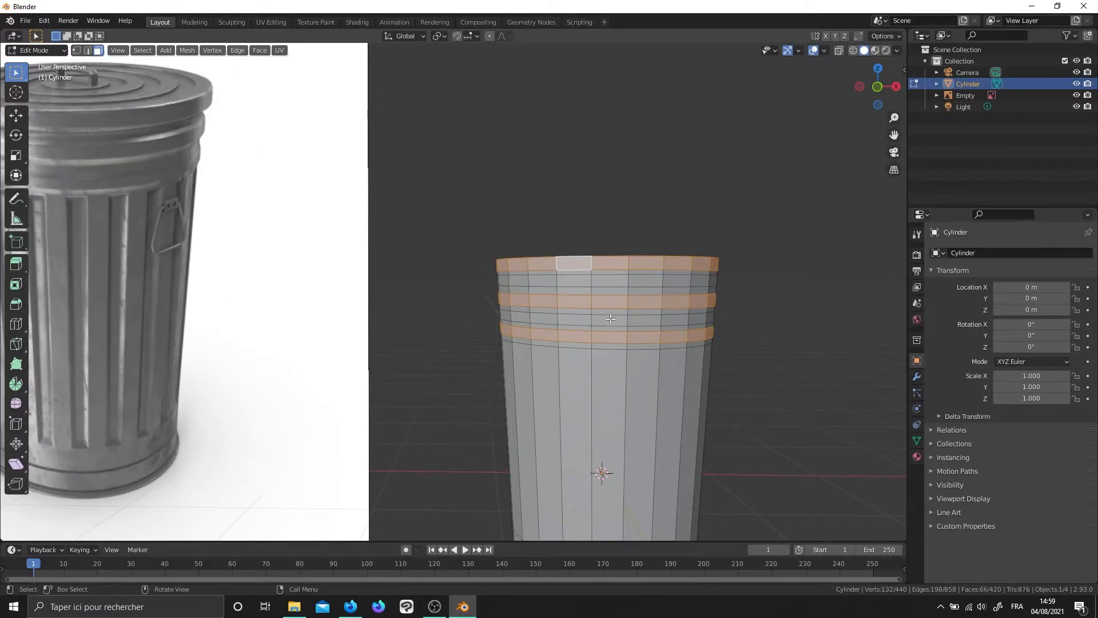
key(s)
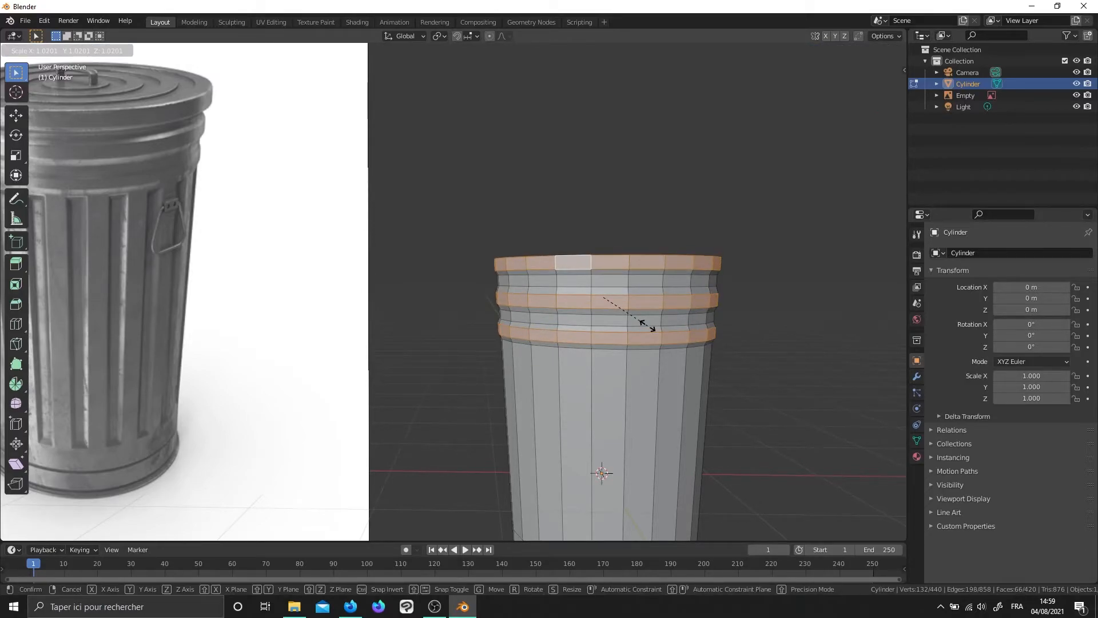
click(648, 325)
key(Tab)
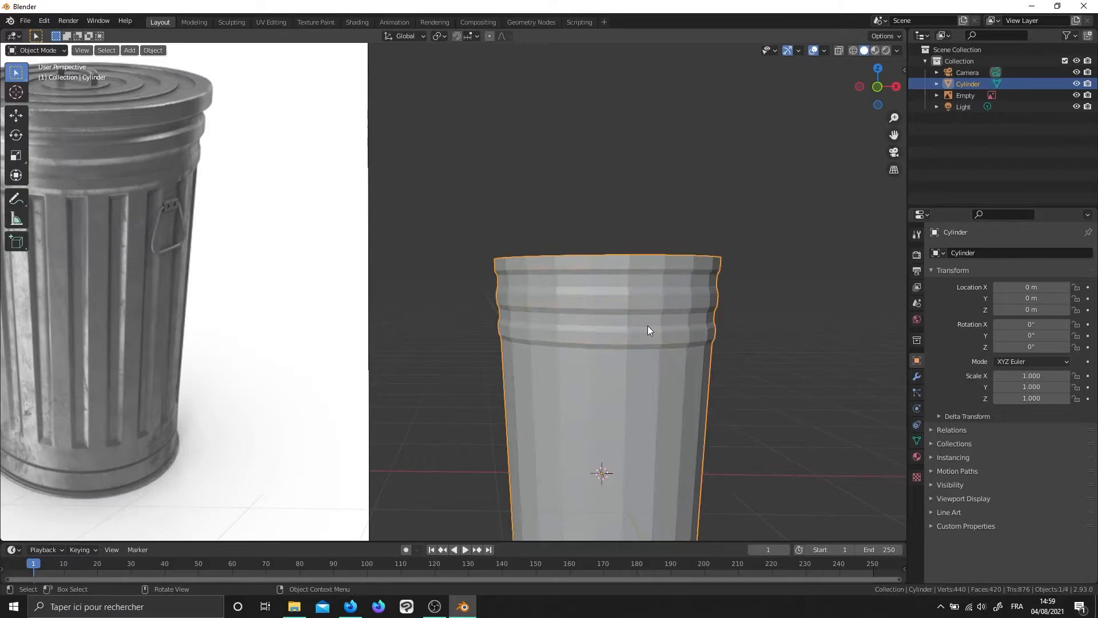
scroll(648, 326, down, 2)
shift+middle_drag(663, 382, 650, 341)
Select every second tall vertical face around the whole body of the cylinder, between the upper bands and the lower ring
key(Tab)
scroll(648, 345, up, 1)
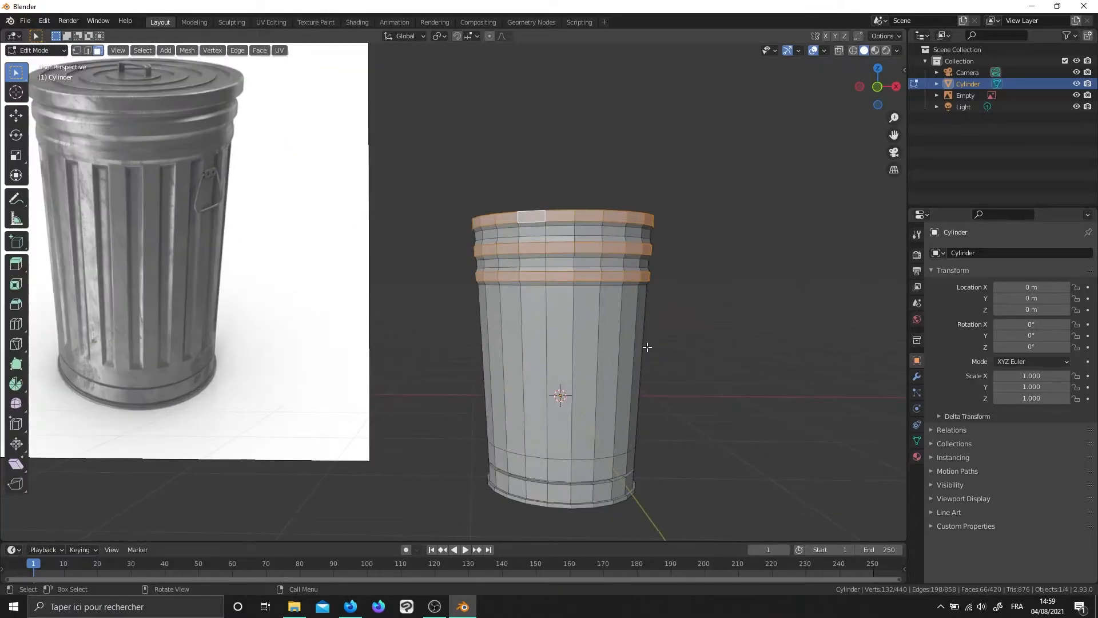
click(549, 330)
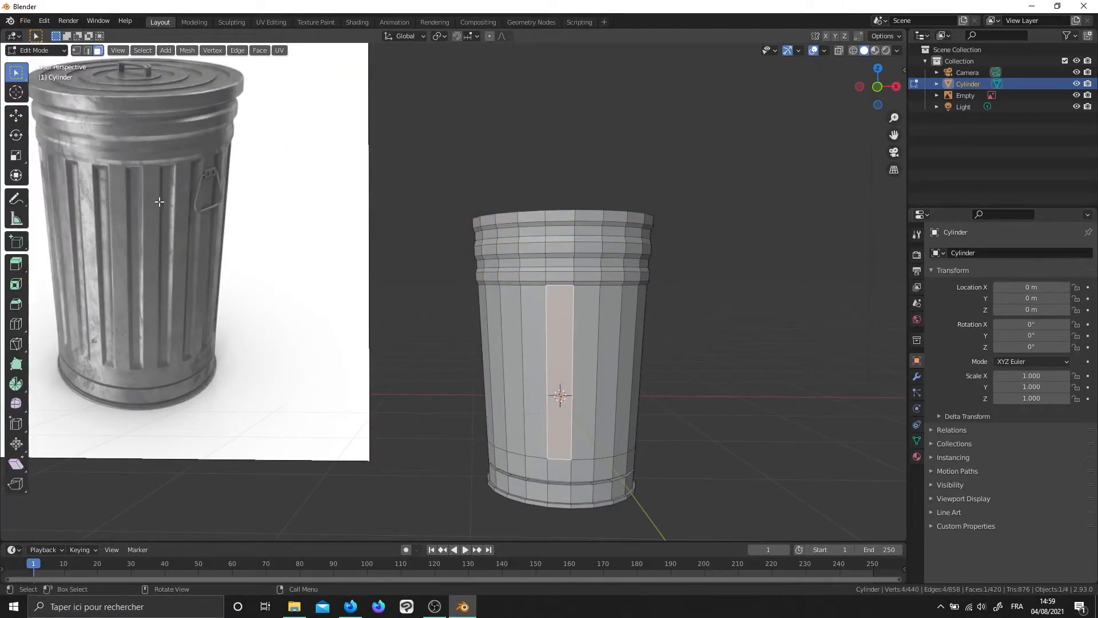
scroll(545, 348, down, 1)
middle_drag(602, 369, 397, 352)
shift+click(539, 353)
shift+click(495, 357)
shift+click(449, 350)
shift+click(421, 354)
shift+click(396, 346)
middle_drag(460, 369, 392, 343)
shift+click(378, 344)
shift+click(410, 322)
middle_drag(483, 345, 404, 326)
shift+click(440, 326)
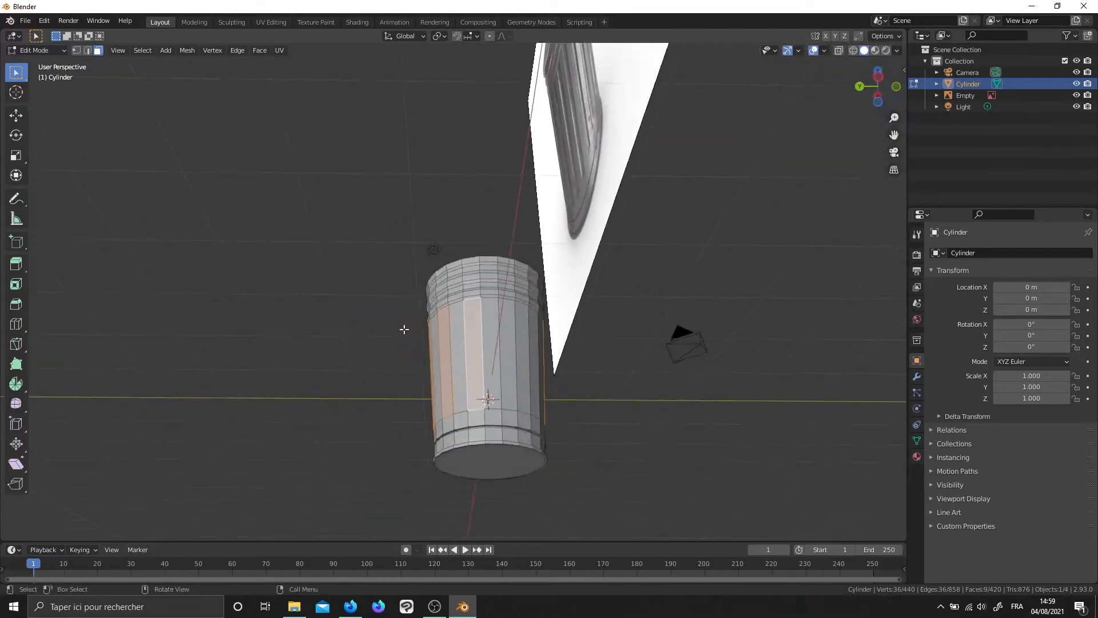
shift+click(506, 362)
middle_drag(506, 362, 443, 386)
shift+click(537, 338)
scroll(543, 329, down, 2)
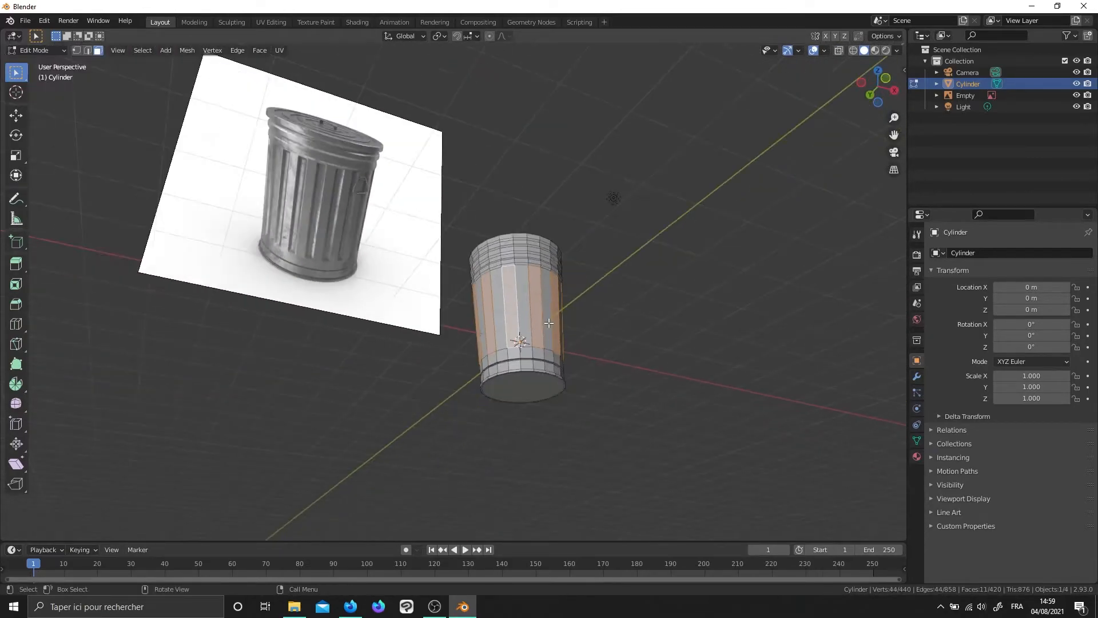
Inset the selected vertical faces with a thickness of about 0.046 m
middle_drag(553, 321, 508, 350)
scroll(508, 350, up, 4)
mouse_move(589, 402)
shift+middle_down()
mouse_move(527, 401)
mouse_move(588, 389)
shift+middle_up()
scroll(524, 400, down, 1)
scroll(549, 392, up, 1)
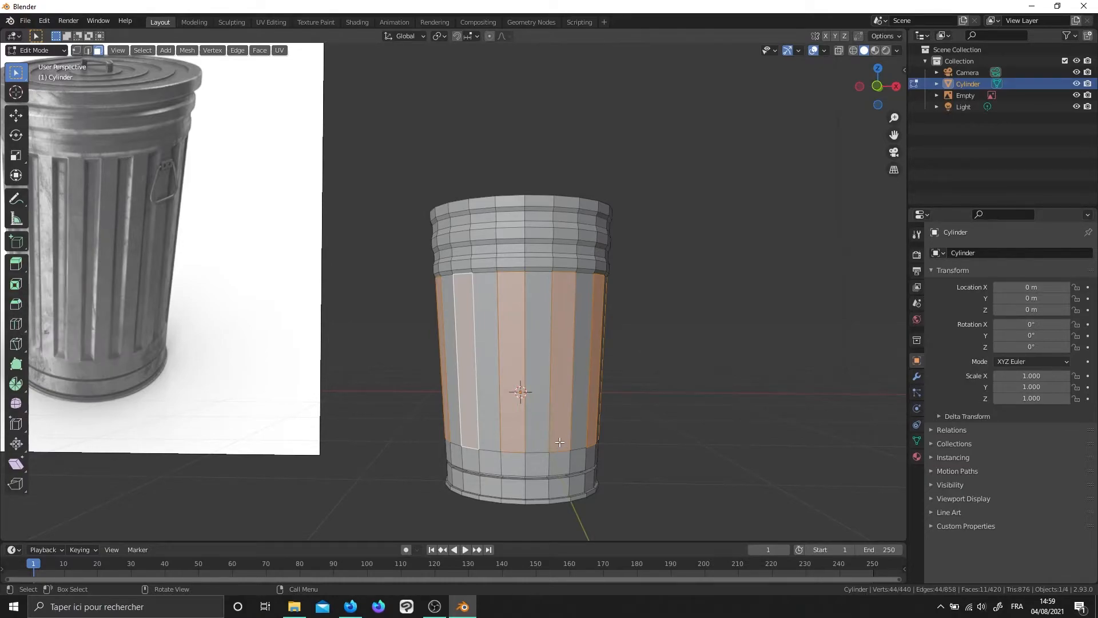
key(i)
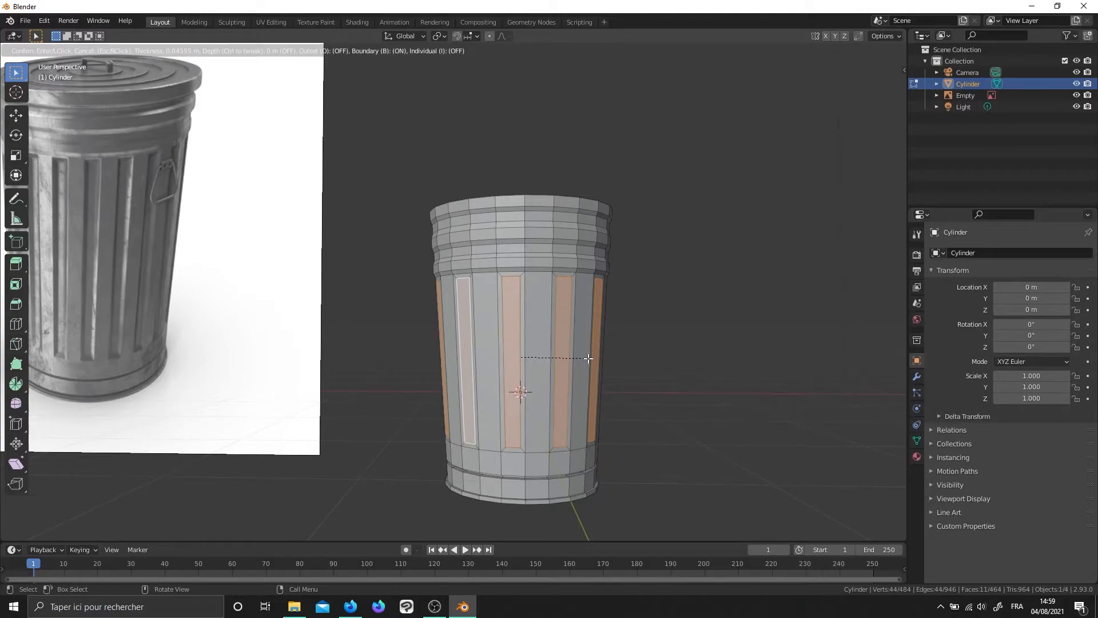
click(589, 358)
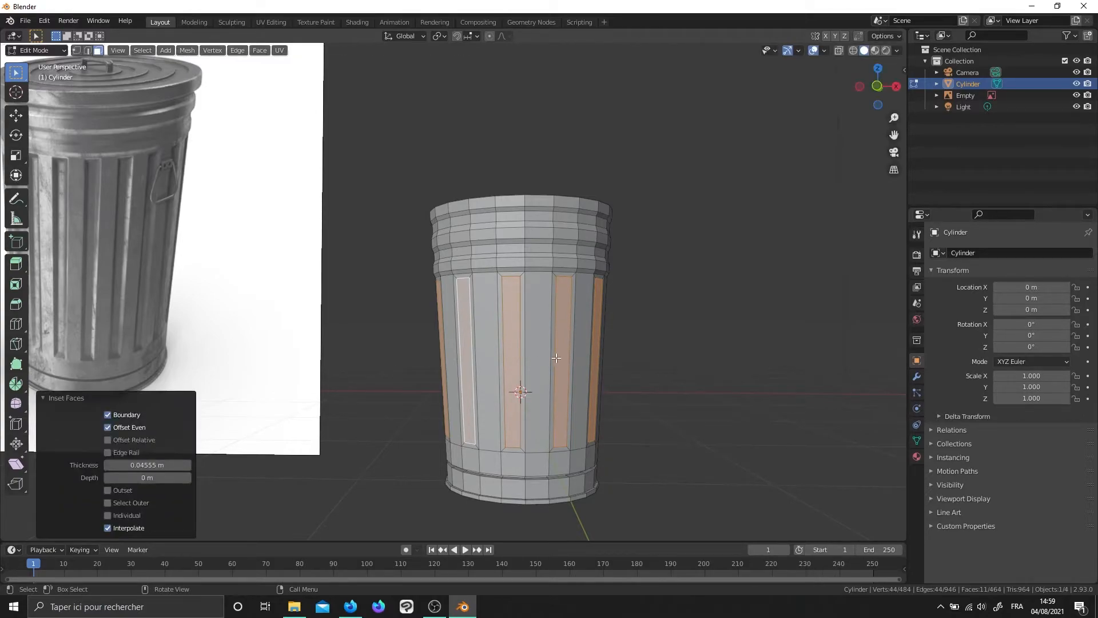
Scale the inset vertical faces inward to about 0.97 to form recessed grooves around the can's body
key(s)
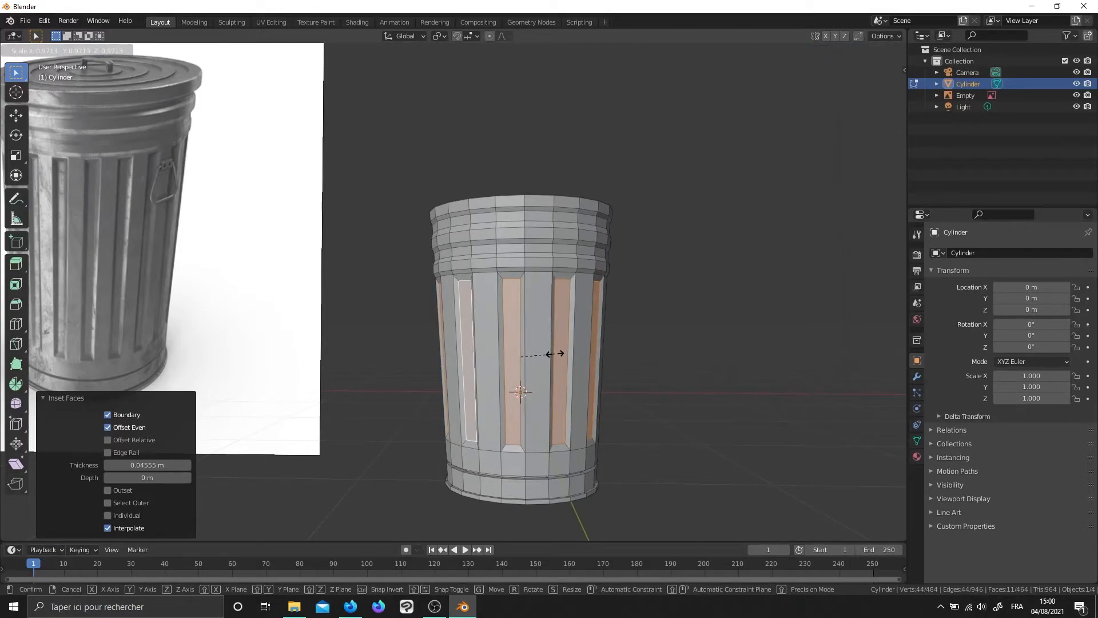
click(553, 354)
middle_drag(554, 354, 556, 382)
key(Tab)
click(608, 335)
scroll(608, 335, down, 3)
scroll(601, 319, up, 3)
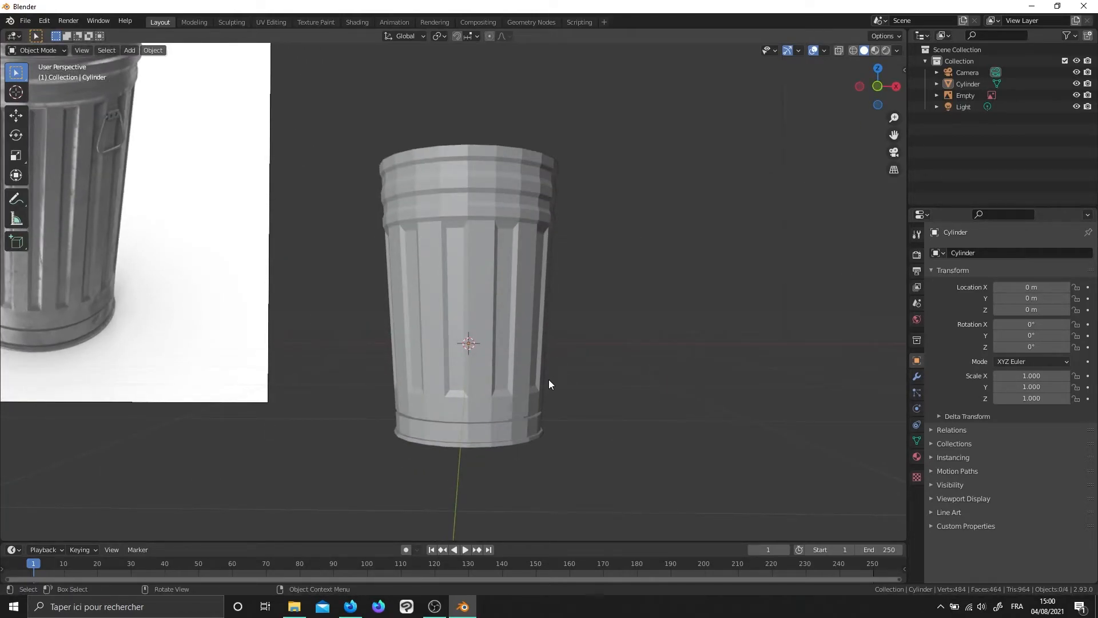
Try smooth shading on the trash can cylinder
click(519, 268)
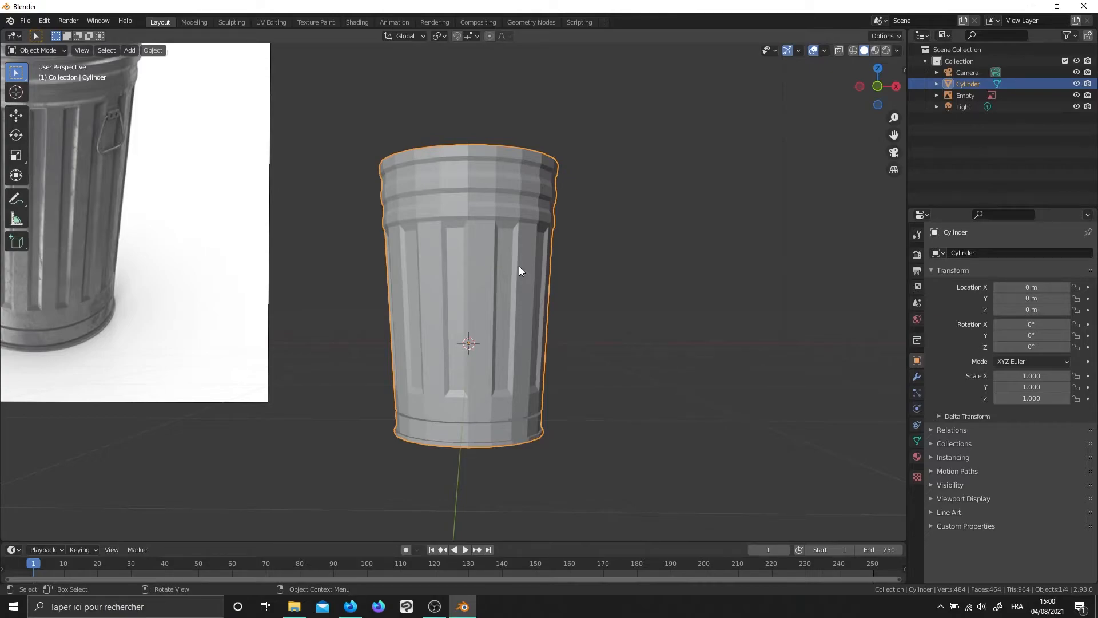
key(KP_3)
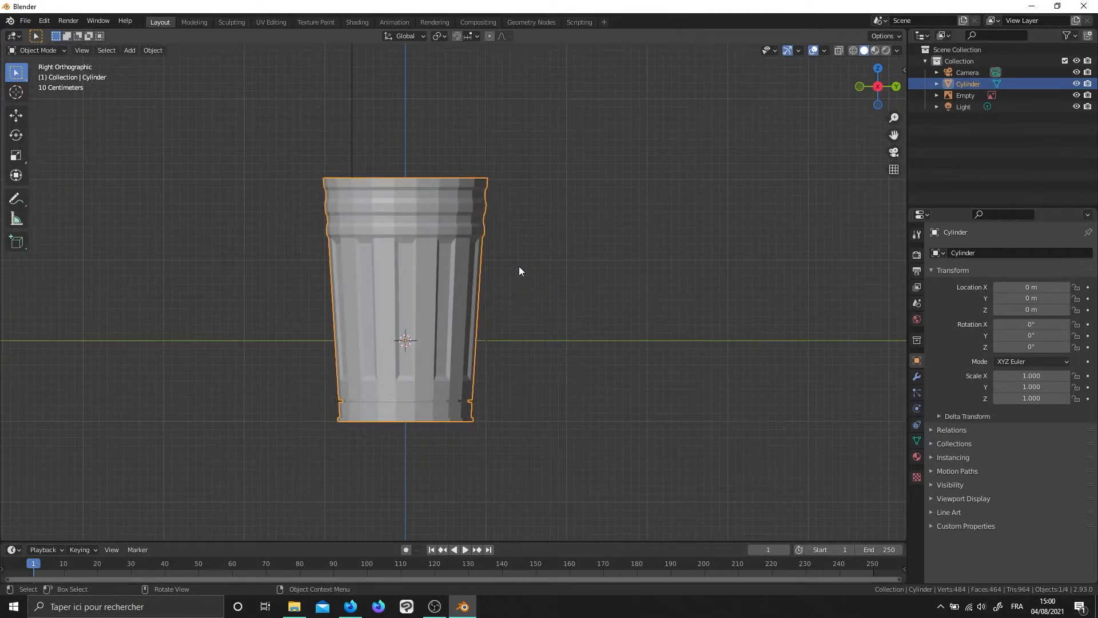
mouse_move(502, 272)
middle_down()
mouse_move(386, 246)
mouse_move(503, 263)
middle_up()
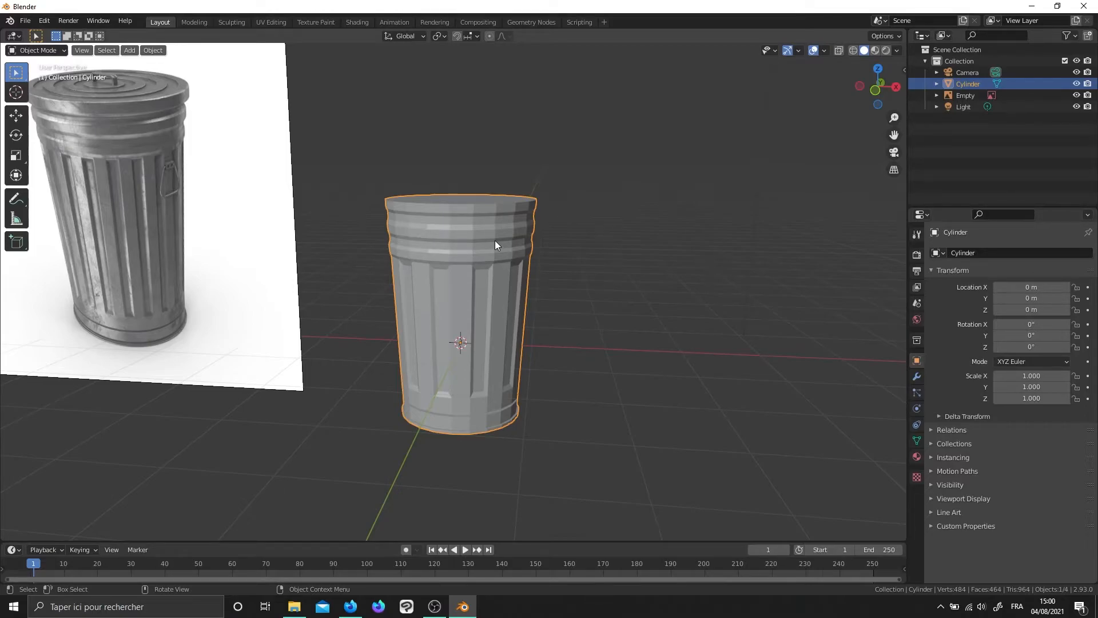
right_click(496, 244)
click(495, 240)
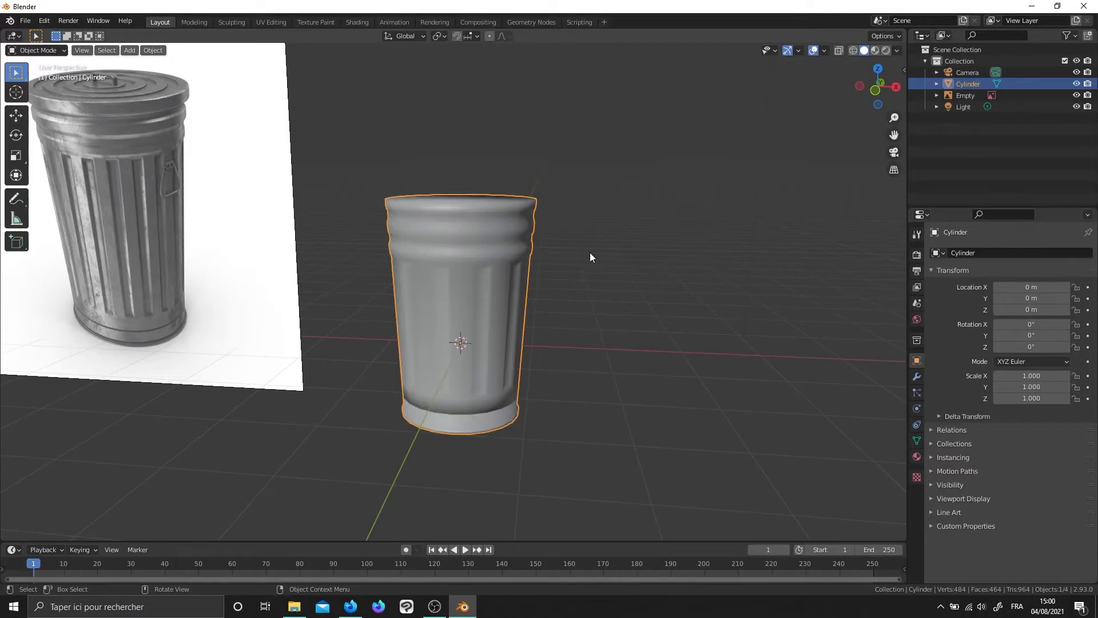
Return the trash can cylinder to flat shading
click(578, 252)
middle_drag(585, 328, 610, 314)
click(513, 231)
scroll(512, 227, up, 1)
right_click(512, 227)
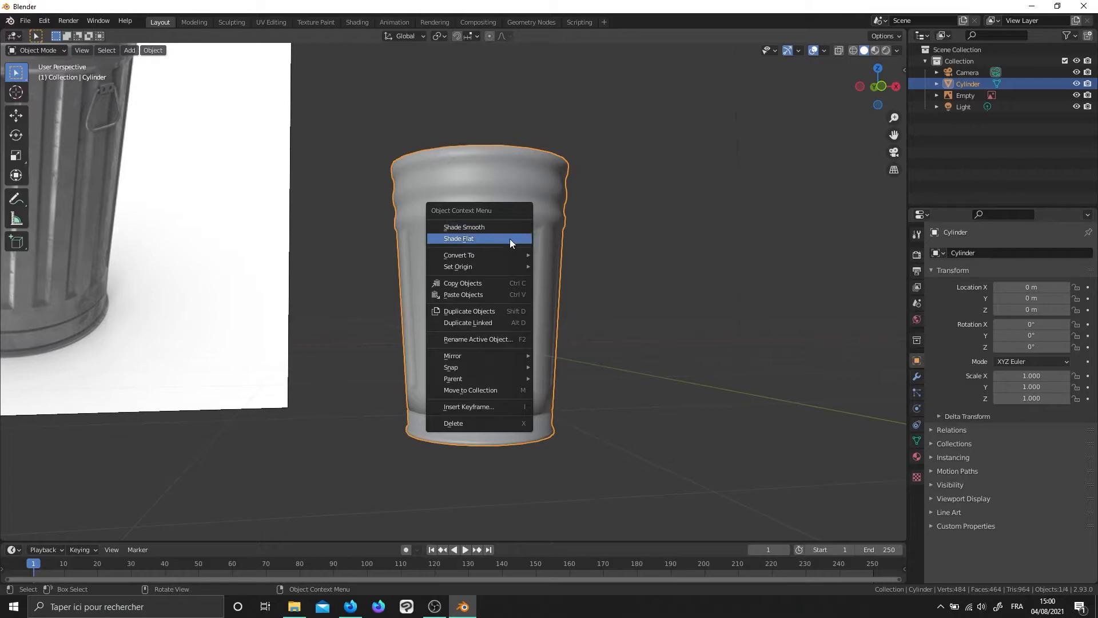
click(509, 238)
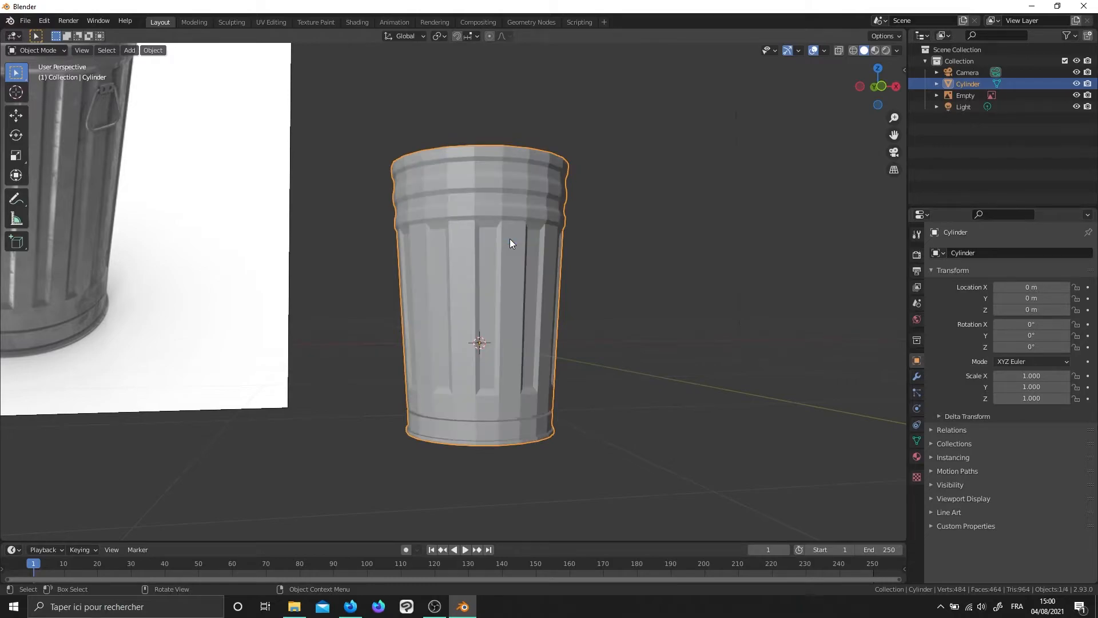
click(595, 209)
Add a UV sphere and move it beside the trash can, about 2.3 m along X and 0.7 m along Y
middle_drag(608, 216, 566, 245)
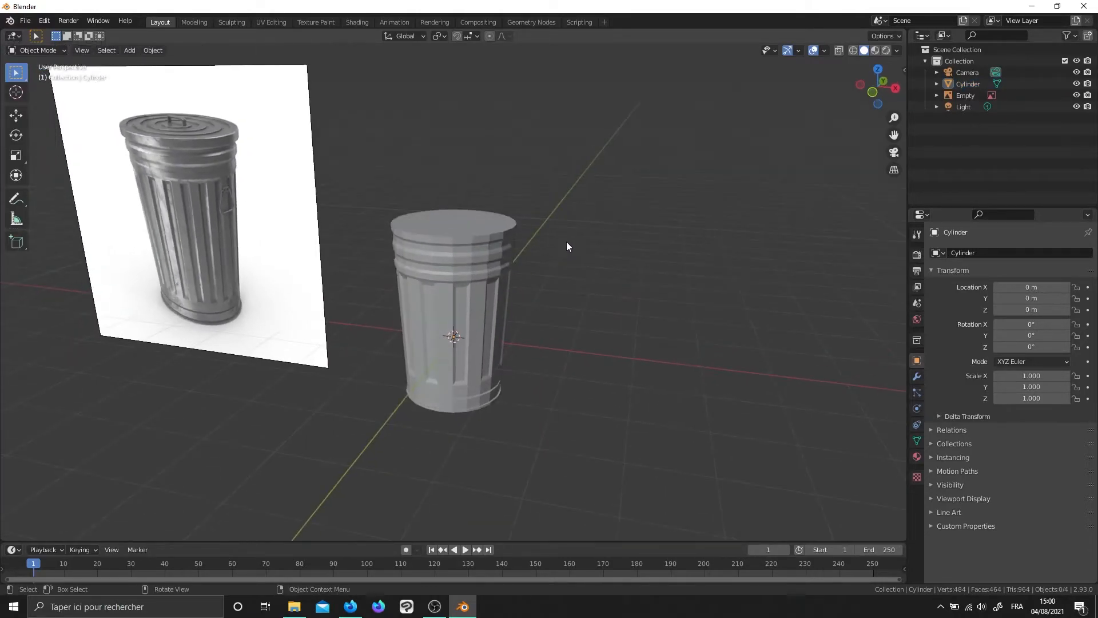
key(shift+a)
mouse_move(567, 242)
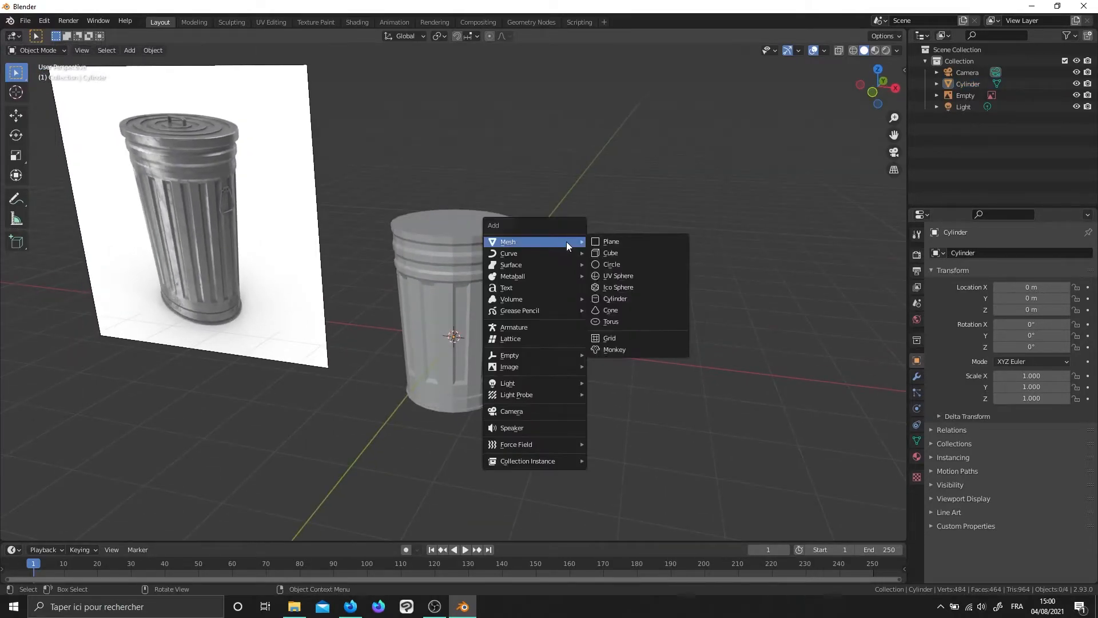
click(615, 277)
key(g)
click(673, 340)
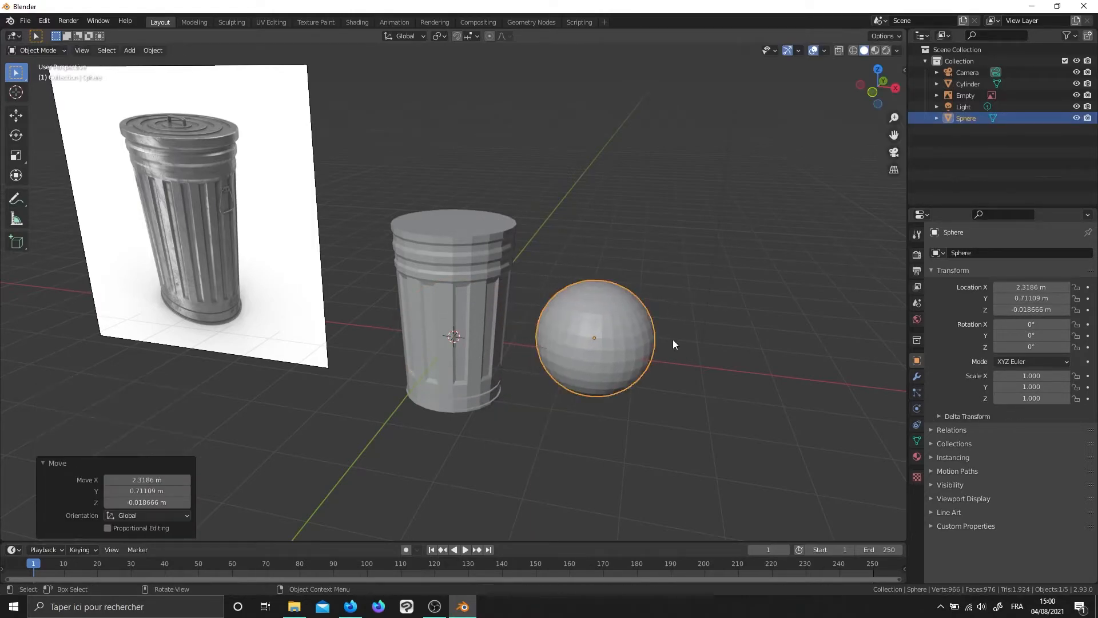
Apply smooth shading to the UV sphere
scroll(672, 338, up, 2)
shift+middle_drag(632, 340, 464, 277)
right_click(464, 262)
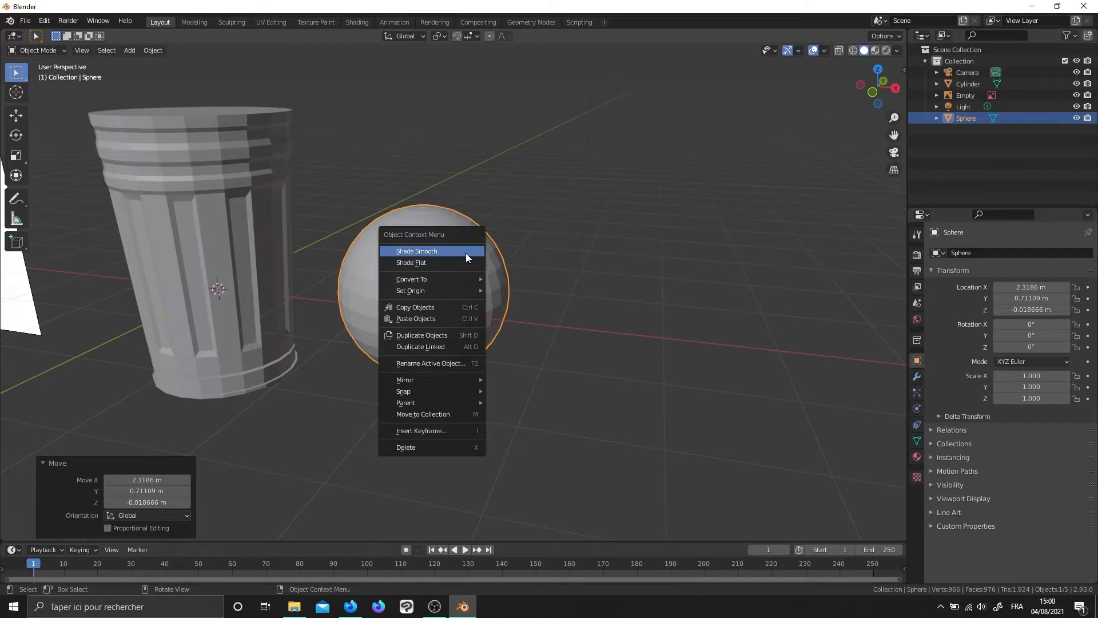
click(466, 252)
click(505, 228)
Delete the UV sphere from the scene
middle_drag(505, 228, 574, 324)
click(455, 283)
key(x)
click(455, 283)
scroll(455, 283, down, 3)
scroll(574, 323, up, 3)
Apply smooth shading to the trash can once more and set it back to flat shading
click(584, 270)
right_click(575, 272)
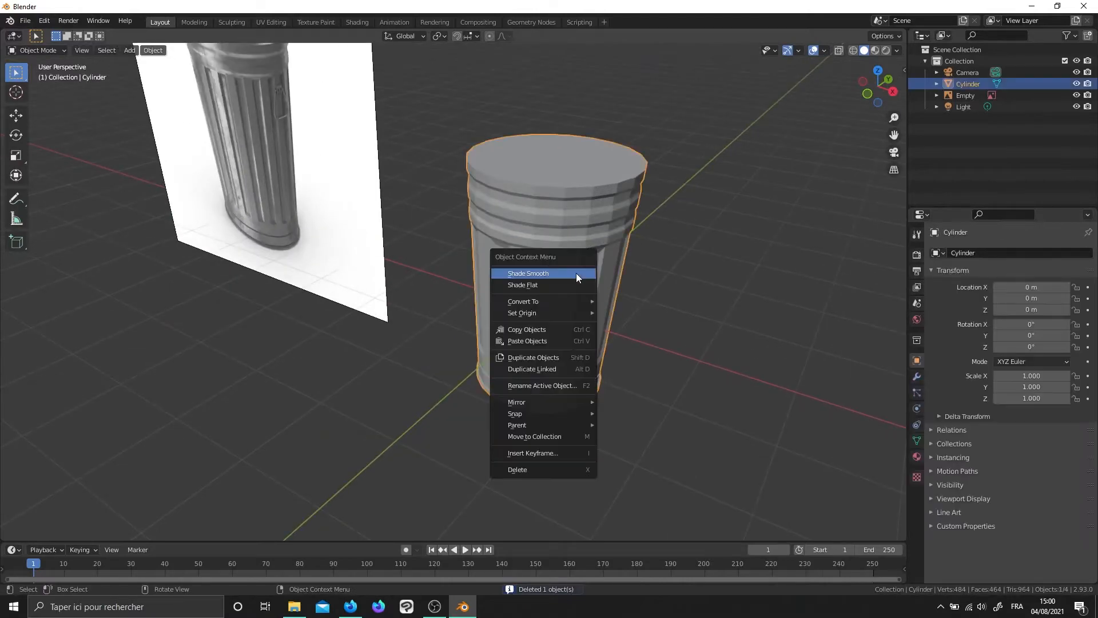
click(575, 273)
click(649, 299)
middle_drag(649, 299, 635, 327)
click(612, 237)
right_click(612, 249)
click(613, 249)
click(657, 248)
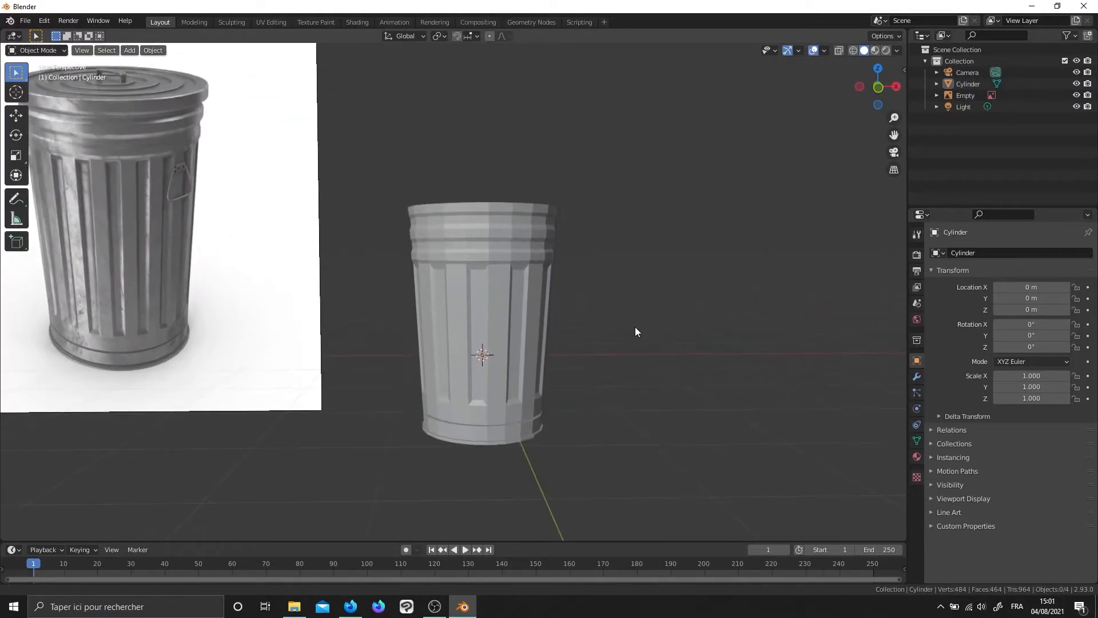
Add a Subdivision Surface modifier to the trash can
click(916, 378)
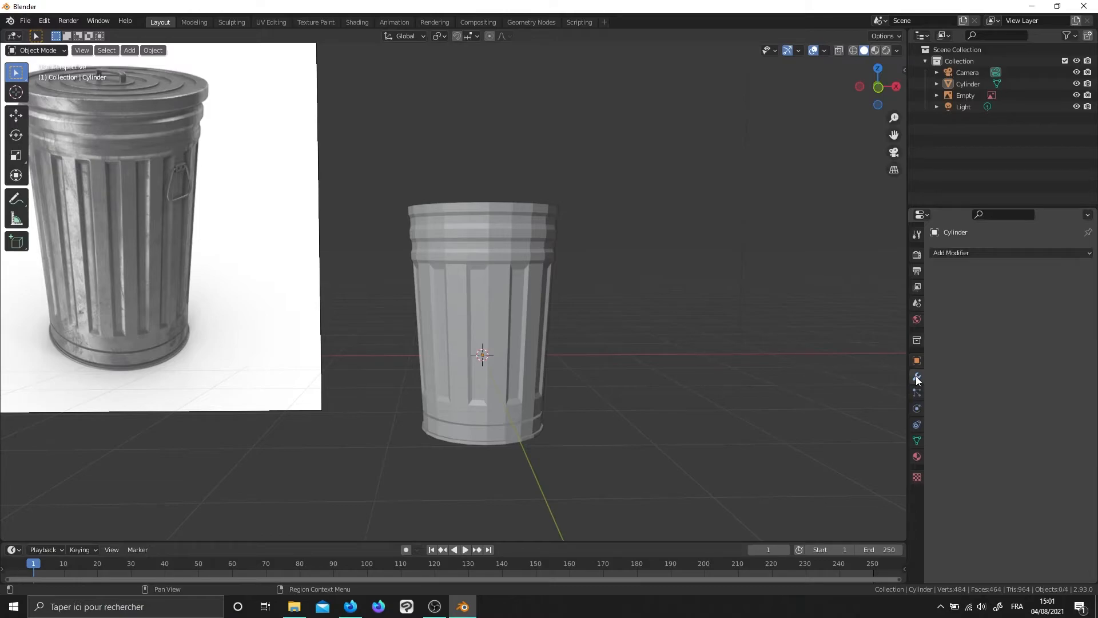
scroll(540, 268, down, 1)
shift+middle_drag(567, 269, 606, 325)
click(991, 253)
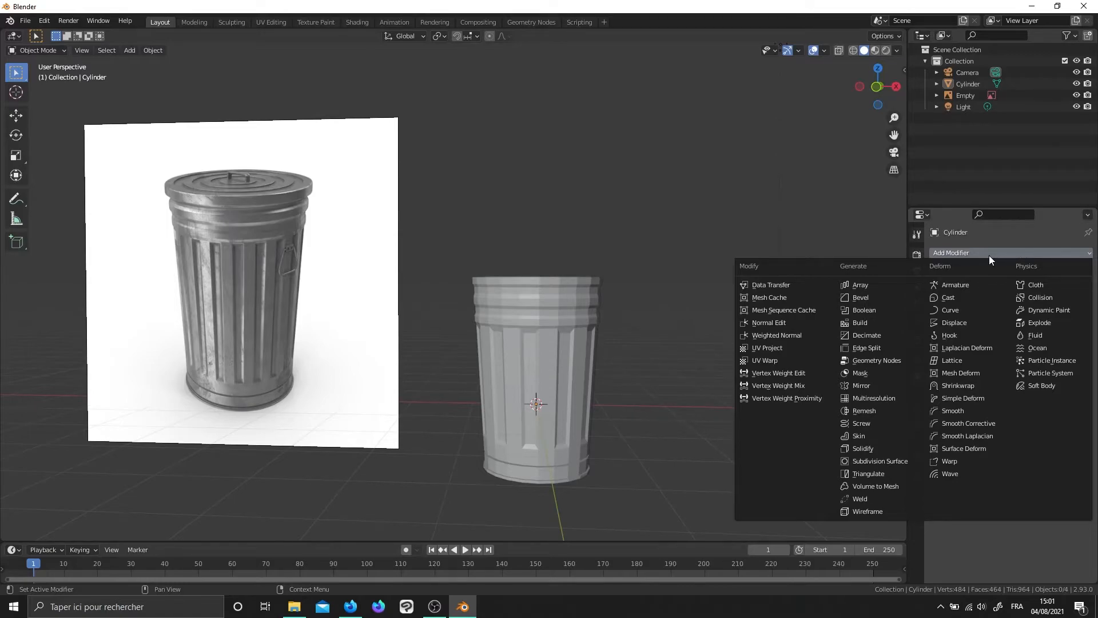
click(601, 305)
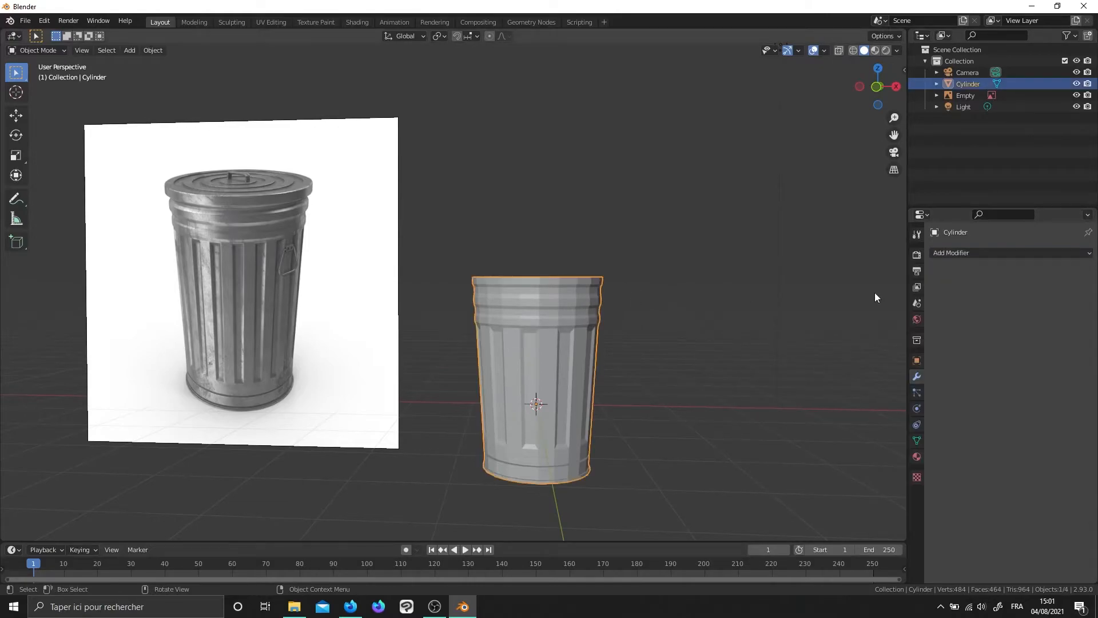
click(976, 253)
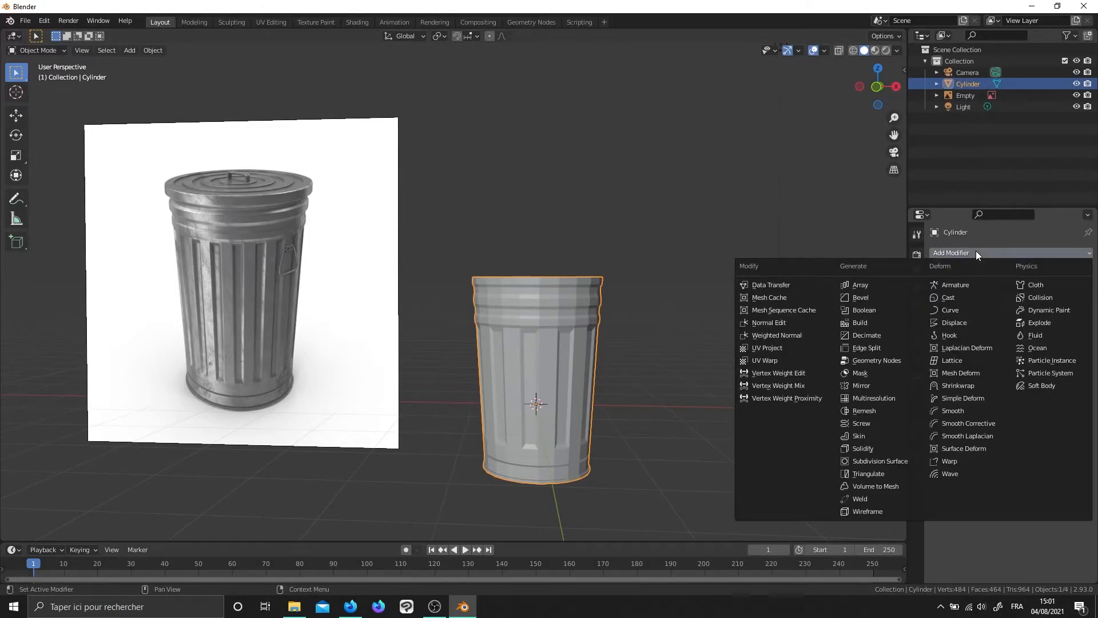
click(877, 461)
Compare viewport subdivision levels from 0 to 3 on the trash can and leave the level at 2
scroll(671, 410, up, 2)
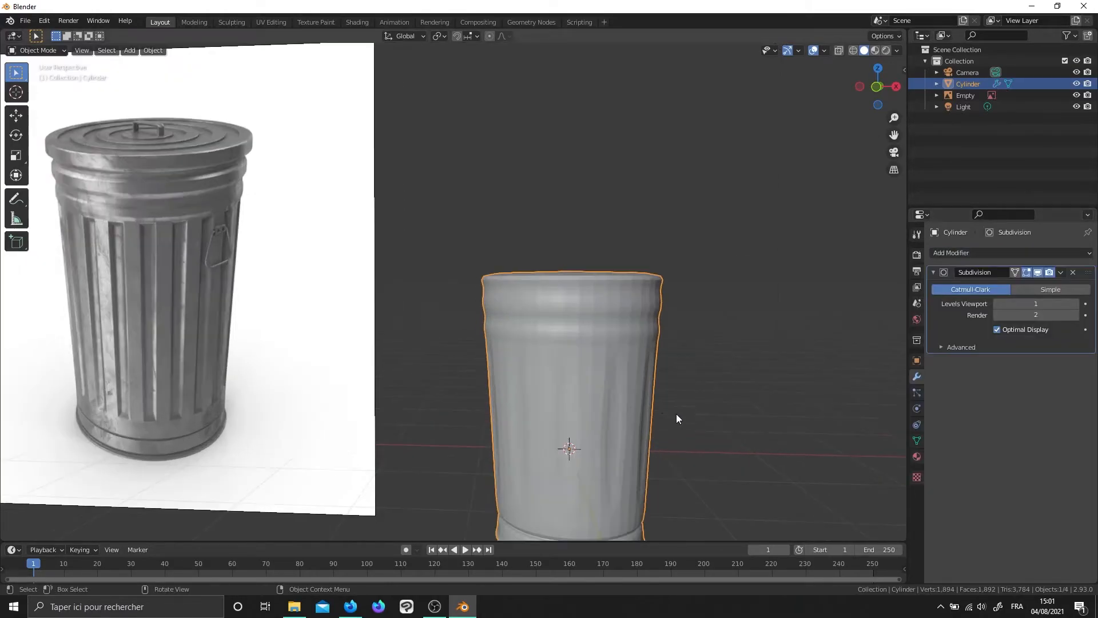
shift+middle_drag(690, 422, 625, 355)
scroll(610, 341, up, 2)
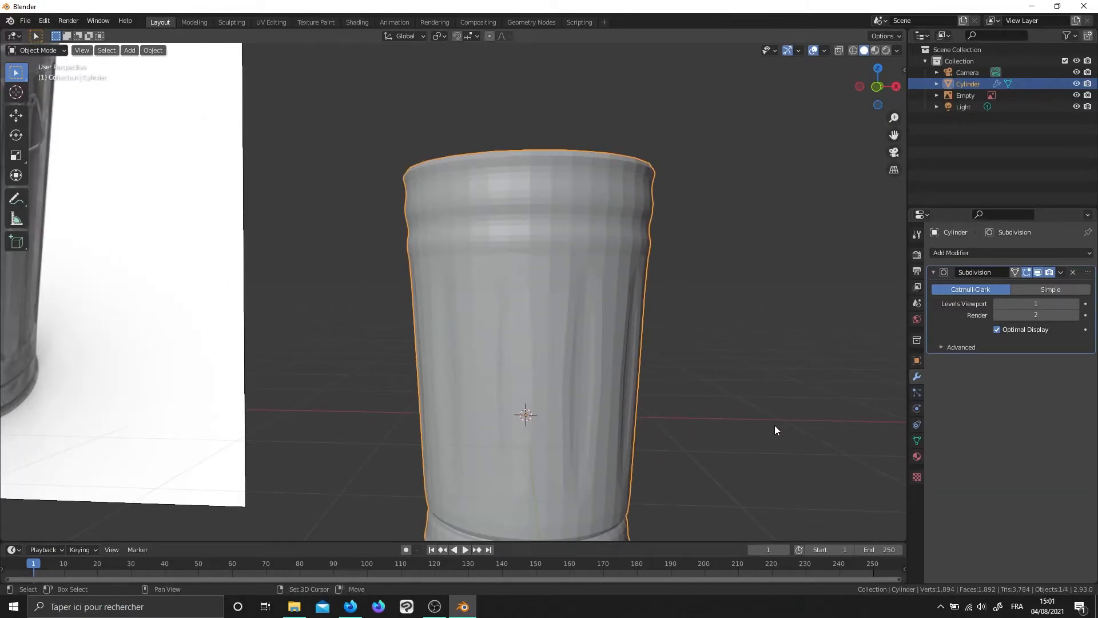
shift+middle_drag(774, 422, 715, 367)
click(997, 305)
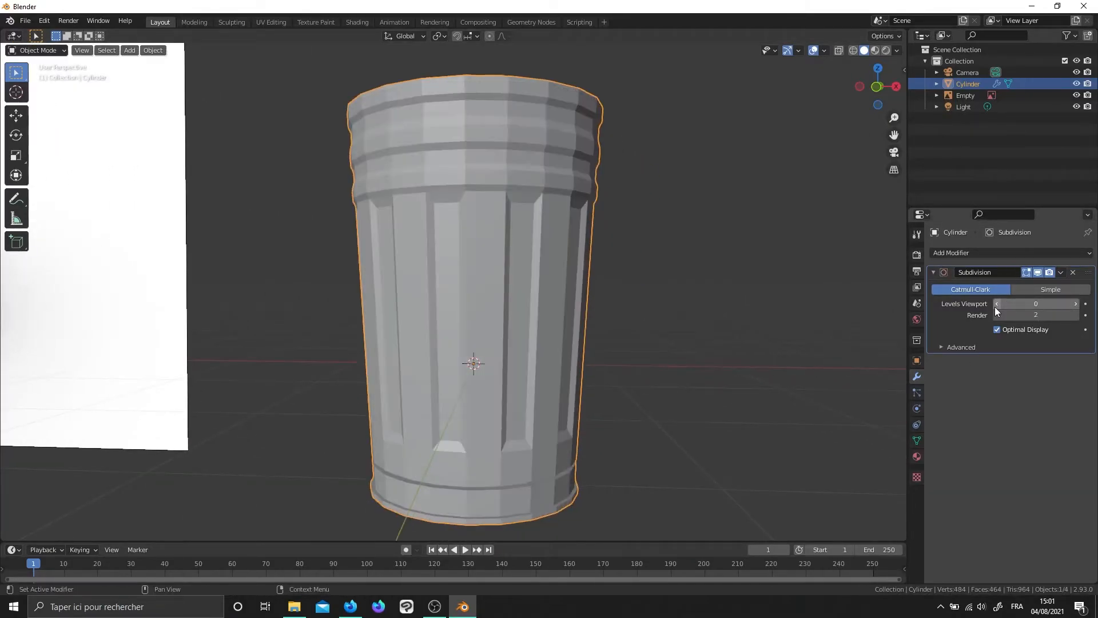
click(1075, 304)
click(1075, 304)
click(1076, 304)
middle_drag(834, 343, 775, 338)
key(ctrl+z)
Apply smooth shading to the subdivided trash can
right_click(533, 231)
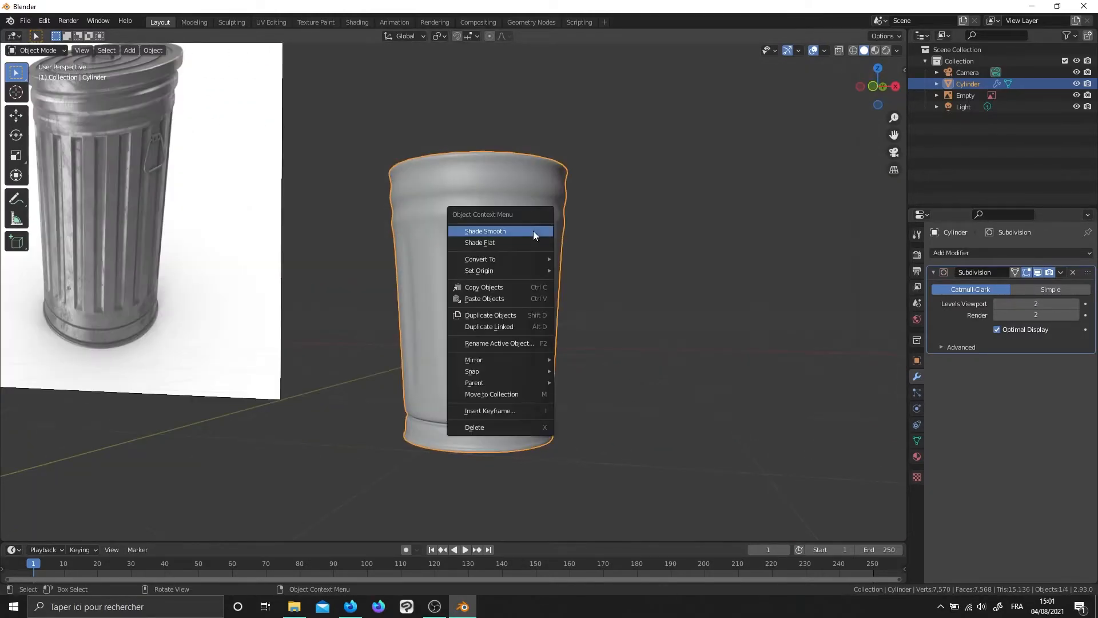
click(534, 230)
middle_drag(519, 203, 569, 289)
scroll(543, 249, up, 2)
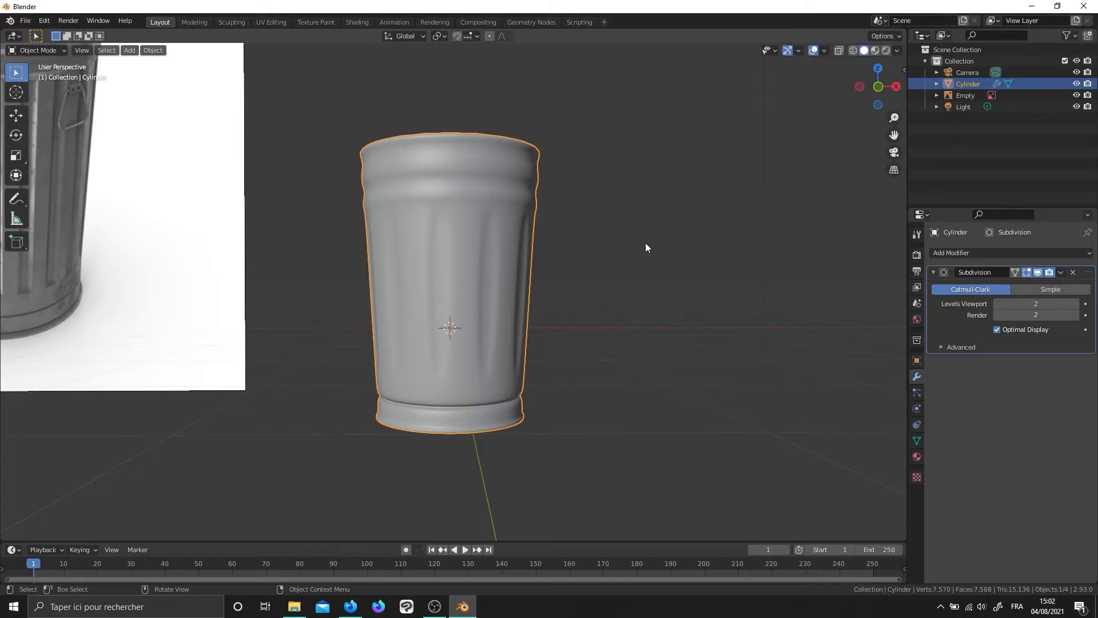
shift+middle_drag(646, 247, 670, 266)
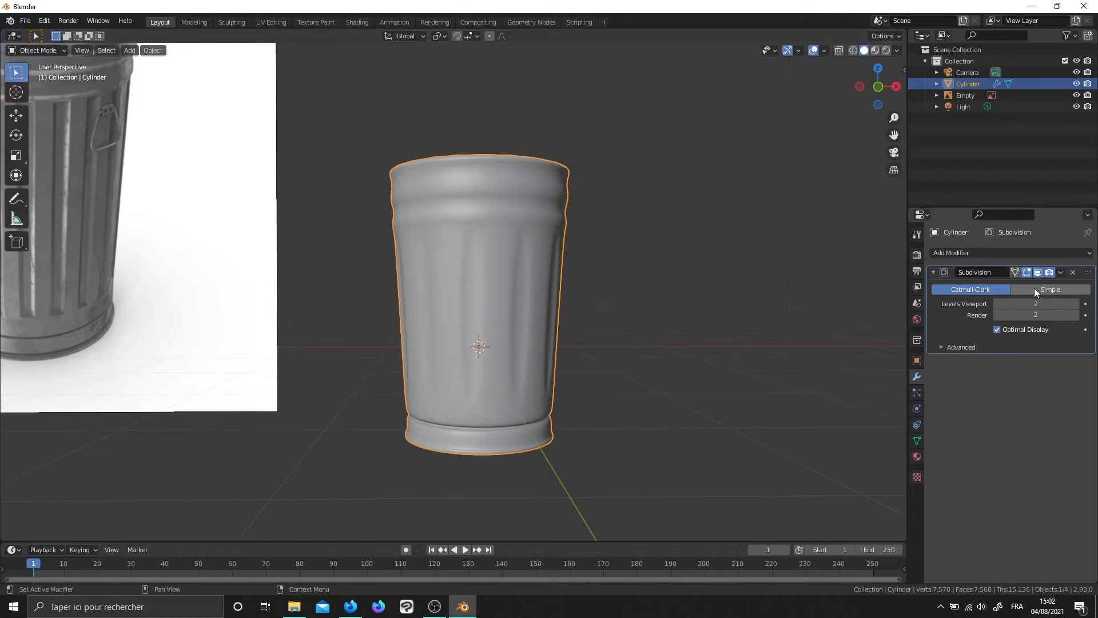
Turn off the Subdivision modifier's viewport display and enter Edit Mode on the trash can with edge selection
click(1037, 272)
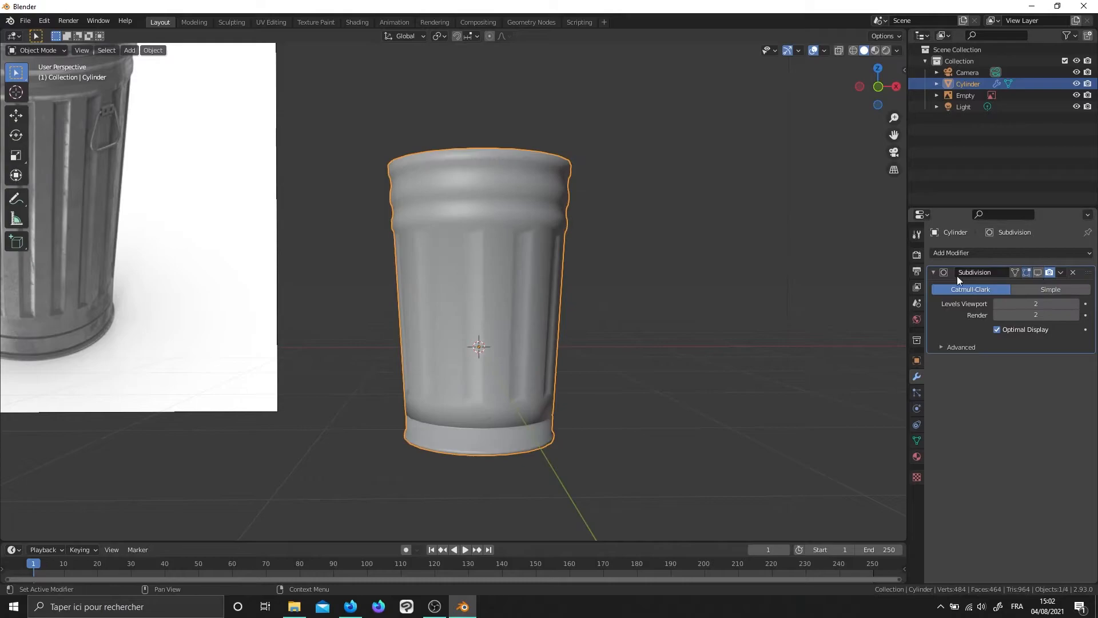
key(Tab)
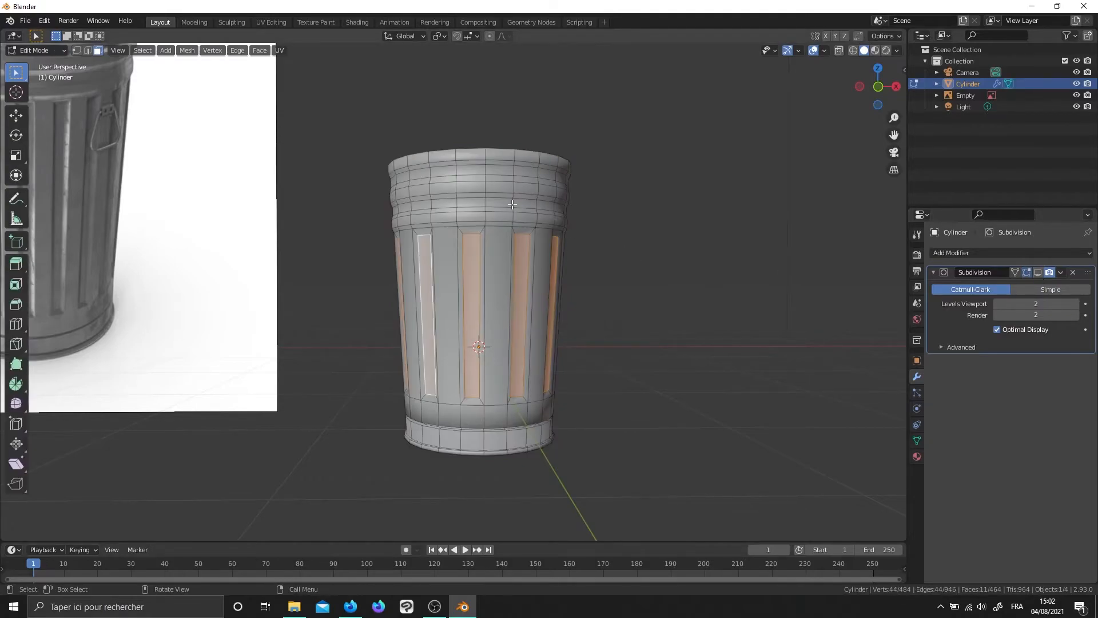
click(87, 52)
scroll(445, 235, up, 3)
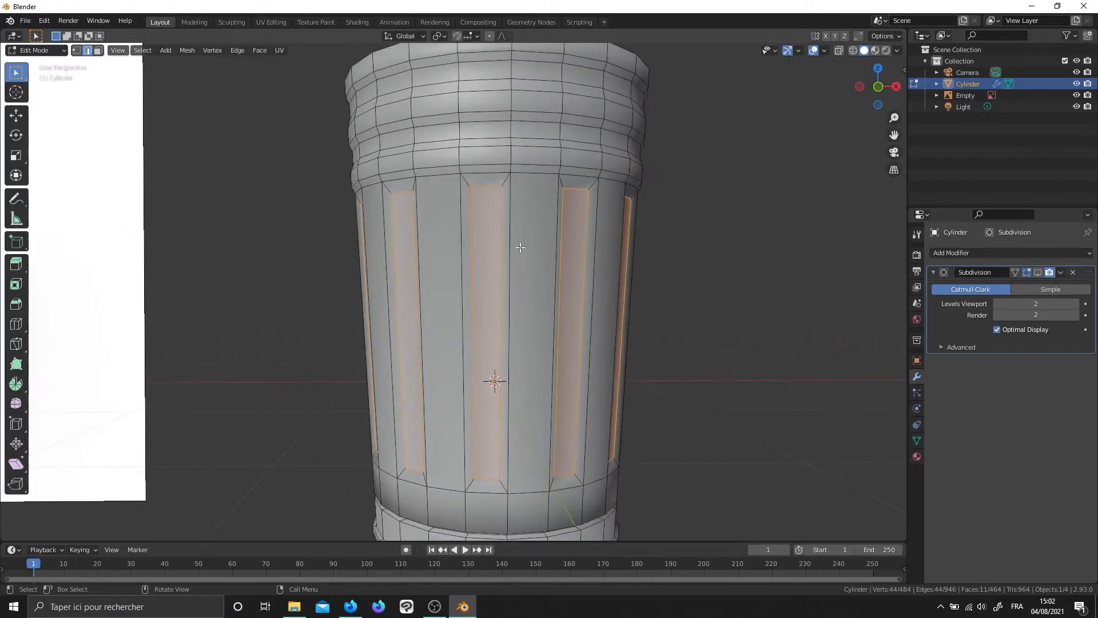
click(541, 191)
middle_drag(542, 192, 481, 306)
Delete the large face that closes the top of the trash can
click(97, 50)
middle_drag(434, 240, 477, 209)
click(477, 209)
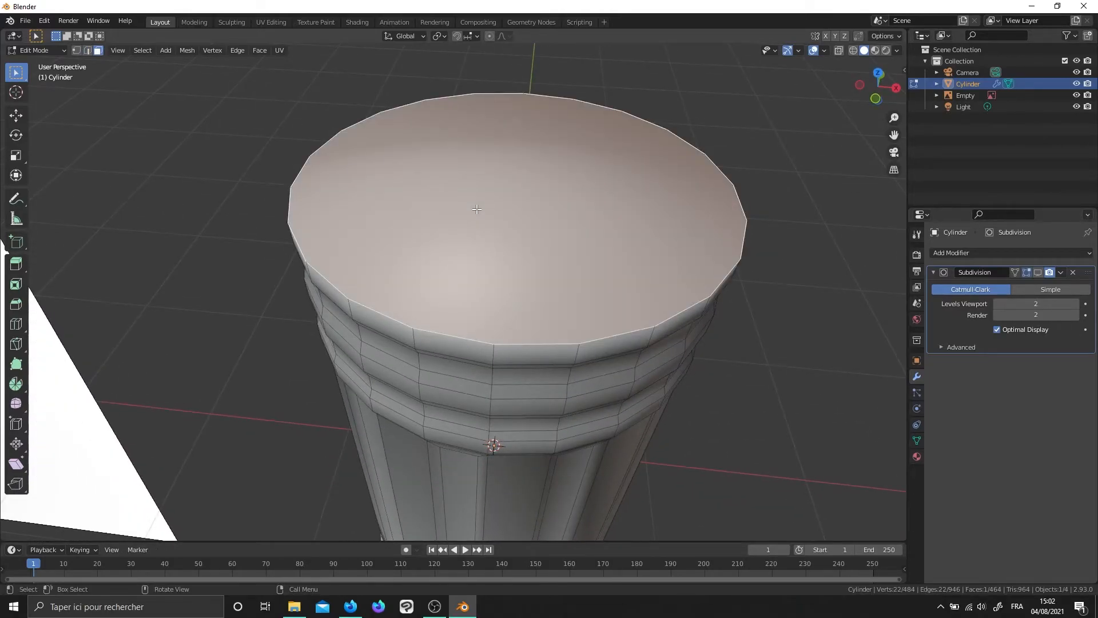
key(x)
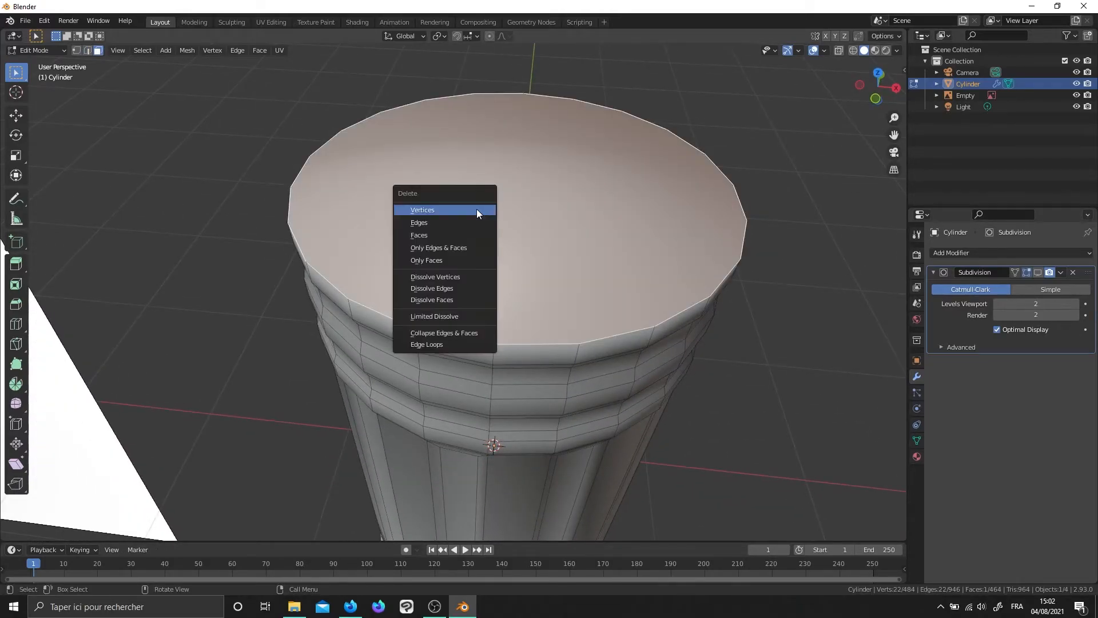
click(458, 235)
middle_drag(458, 234, 471, 386)
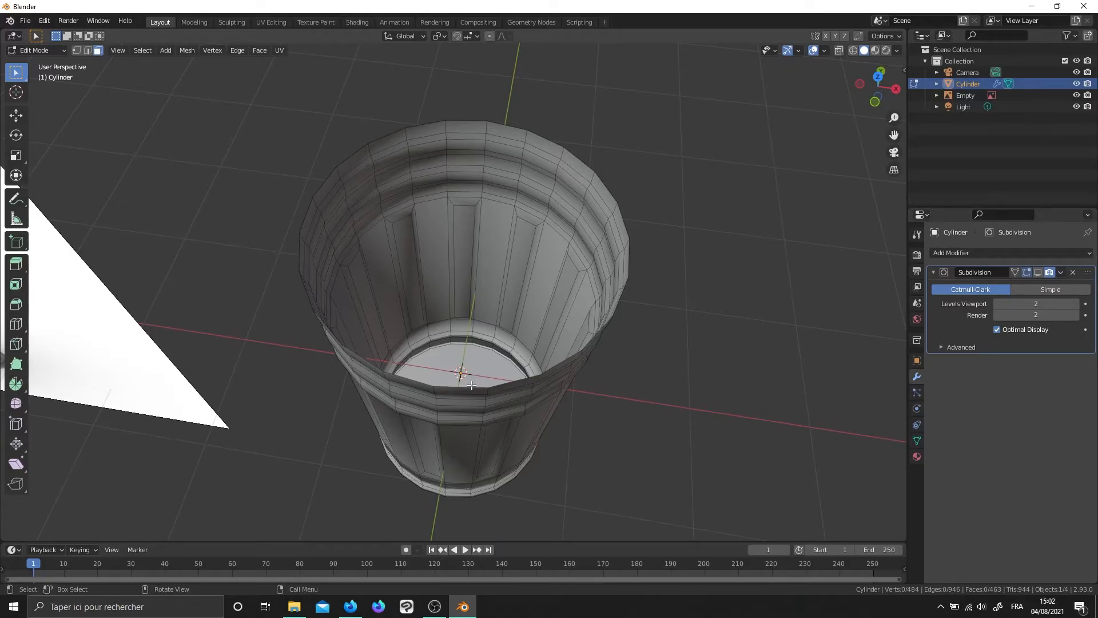
Select the nine horizontal edge loops that outline the raised bands just below the can's rim
middle_drag(471, 386, 335, 212)
click(88, 51)
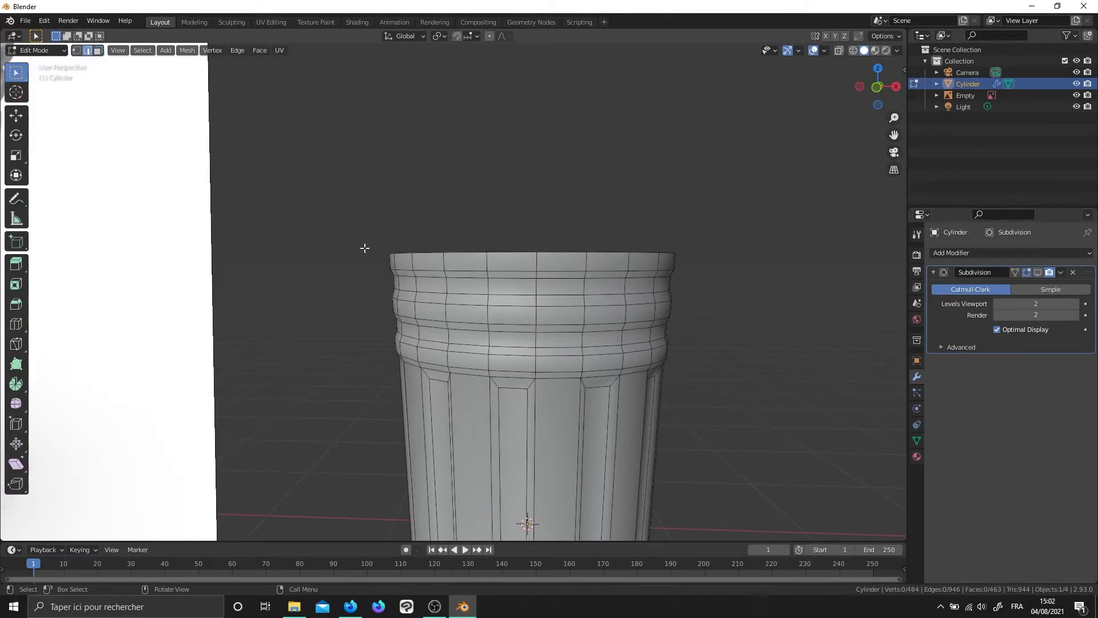
scroll(329, 230, up, 2)
shift+middle_drag(570, 281, 452, 309)
scroll(453, 310, up, 1)
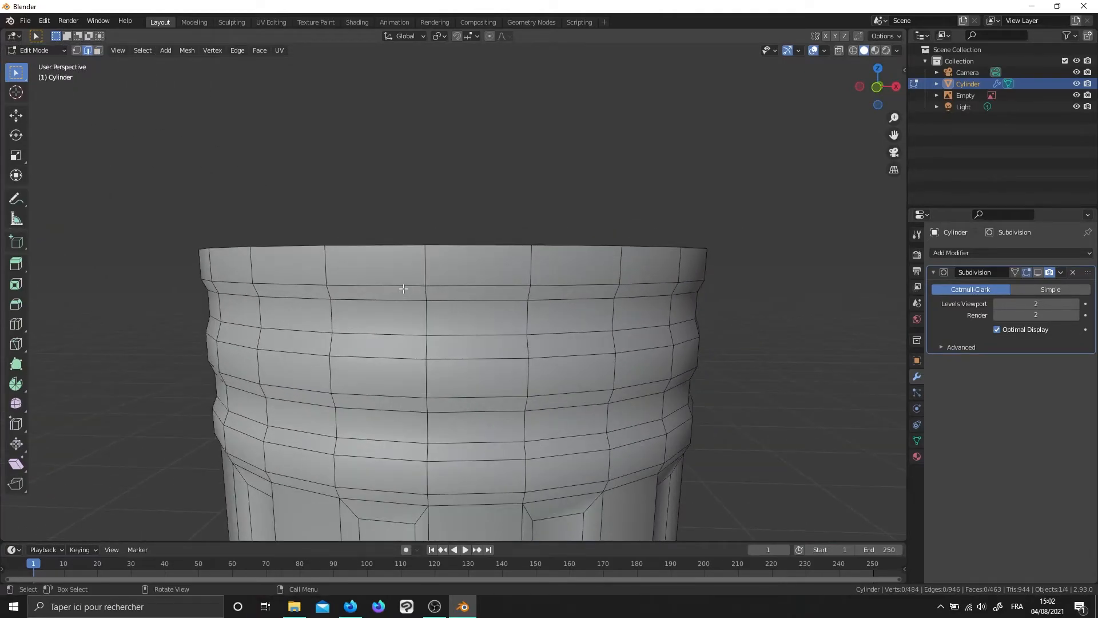
alt+click(403, 287)
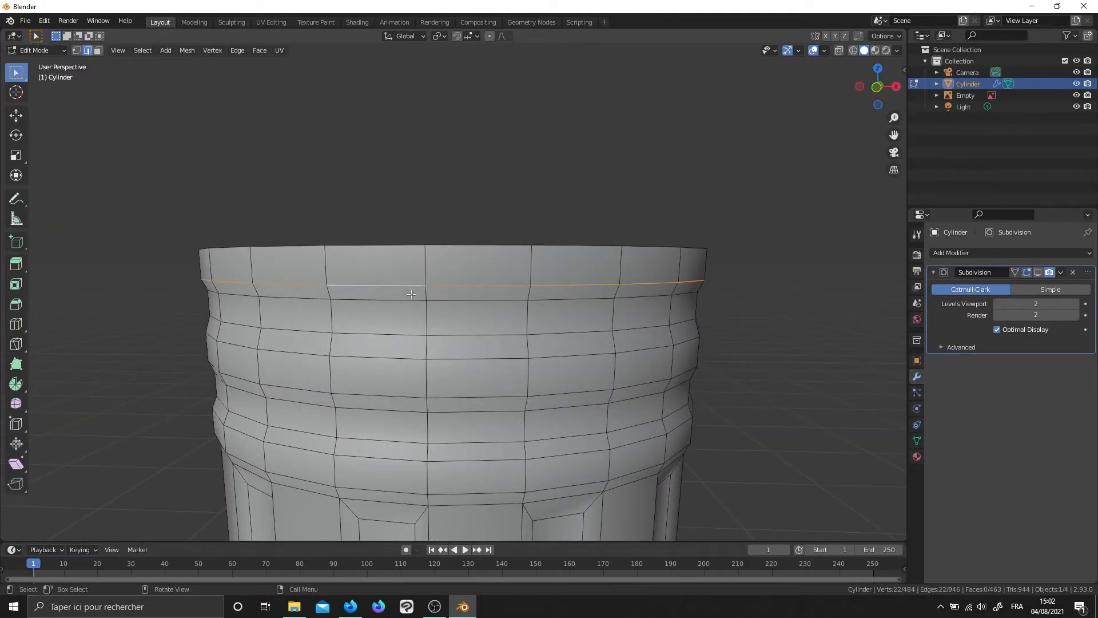
scroll(403, 287, down, 2)
middle_drag(400, 306, 485, 347)
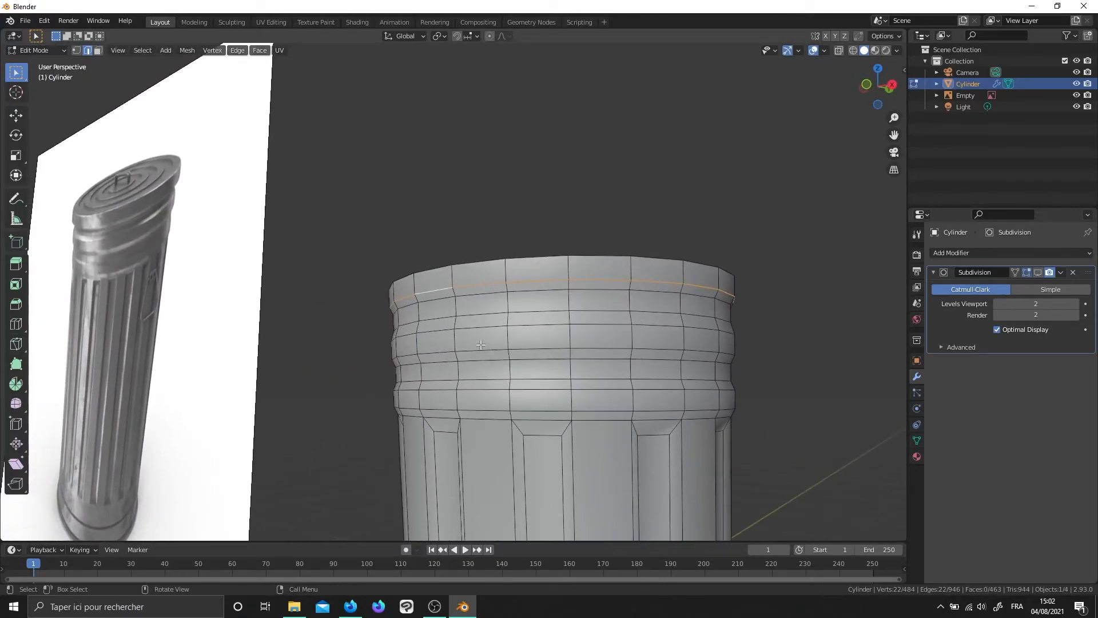
scroll(400, 315, up, 1)
alt+shift+click(427, 304)
alt+shift+click(441, 322)
alt+shift+click(436, 342)
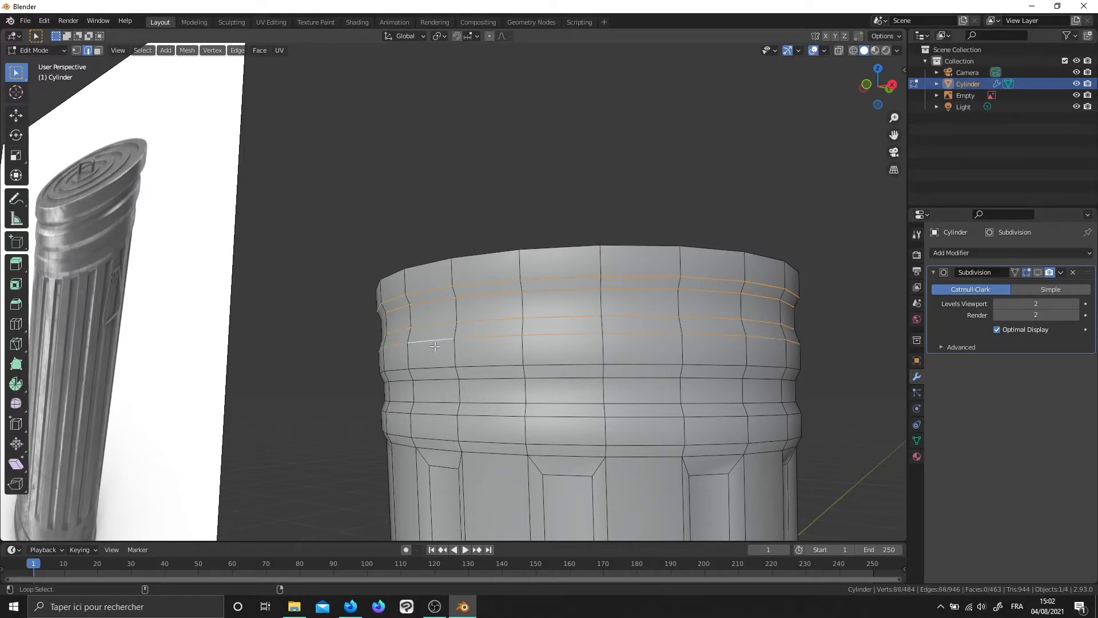
alt+shift+click(432, 366)
alt+shift+click(433, 378)
alt+shift+click(435, 401)
alt+shift+click(436, 413)
alt+shift+click(436, 437)
Add the seven horizontal edge loops around the can's base groove and bottom lip to the selection
middle_drag(436, 438, 499, 266)
shift+middle_drag(578, 478, 537, 289)
scroll(500, 256, up, 5)
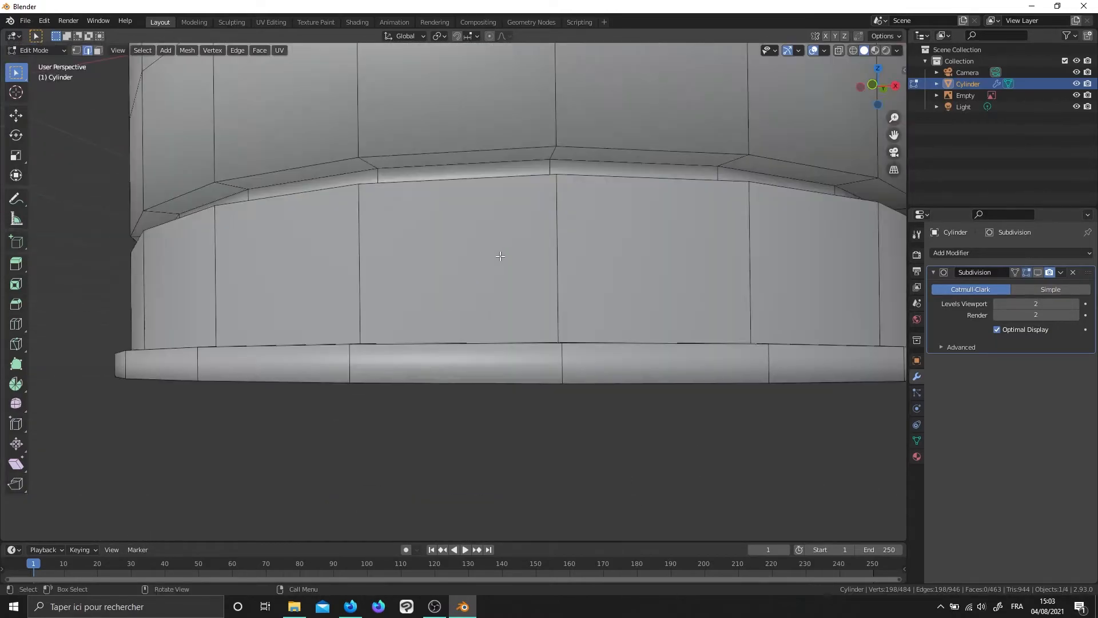
alt+shift+click(458, 151)
alt+shift+click(464, 163)
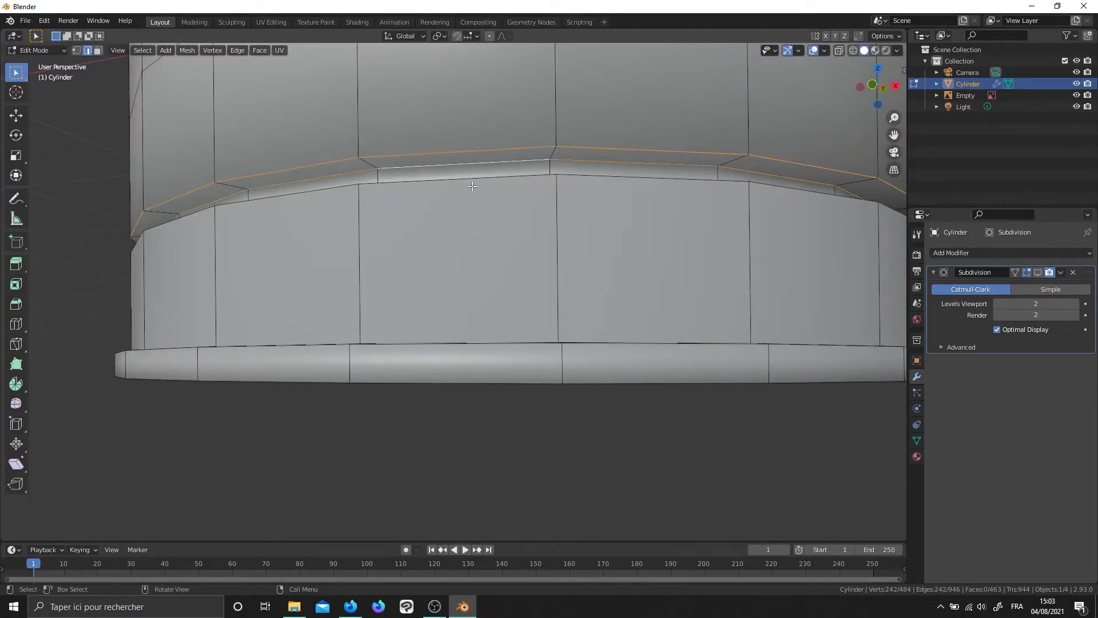
middle_drag(464, 163, 485, 286)
alt+shift+click(482, 370)
alt+shift+click(485, 360)
alt+shift+click(485, 373)
alt+shift+click(486, 385)
scroll(487, 389, down, 2)
shift+middle_drag(501, 450, 455, 422)
scroll(473, 319, up, 2)
alt+shift+click(455, 428)
alt+shift+click(460, 434)
alt+shift+click(461, 474)
mouse_move(461, 474)
middle_down()
mouse_move(502, 372)
mouse_move(461, 414)
mouse_move(476, 482)
middle_up()
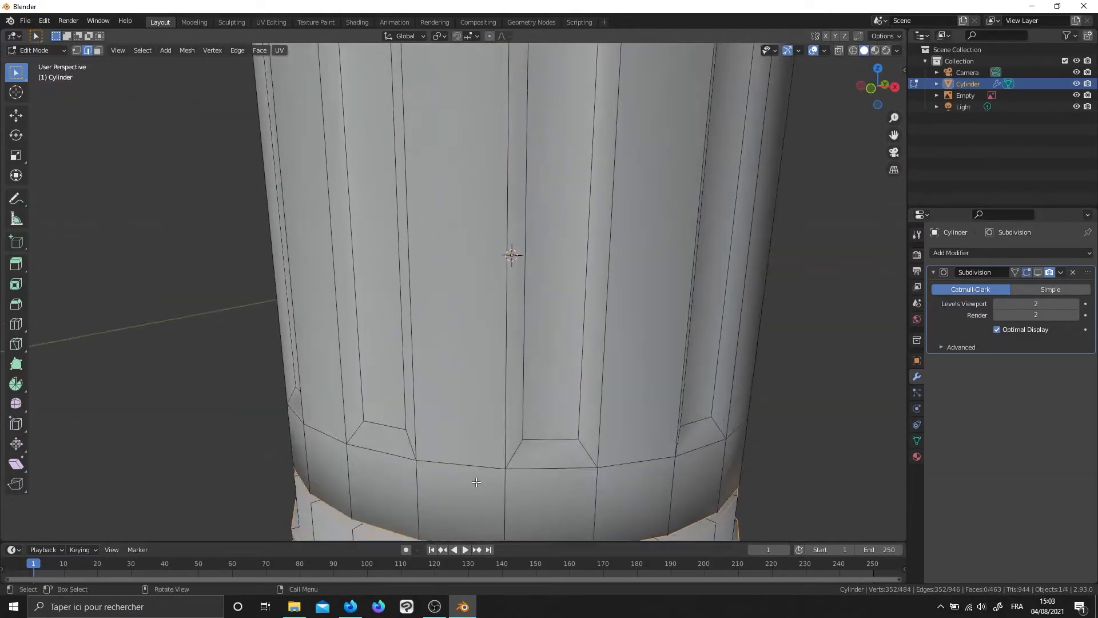
Bevel the selected edge loops with a width of 0.001 m and one segment
scroll(476, 482, down, 1)
shift+middle_drag(466, 251, 494, 369)
scroll(491, 298, down, 3)
shift+middle_drag(490, 290, 455, 393)
scroll(455, 417, up, 2)
middle_drag(489, 454, 494, 431)
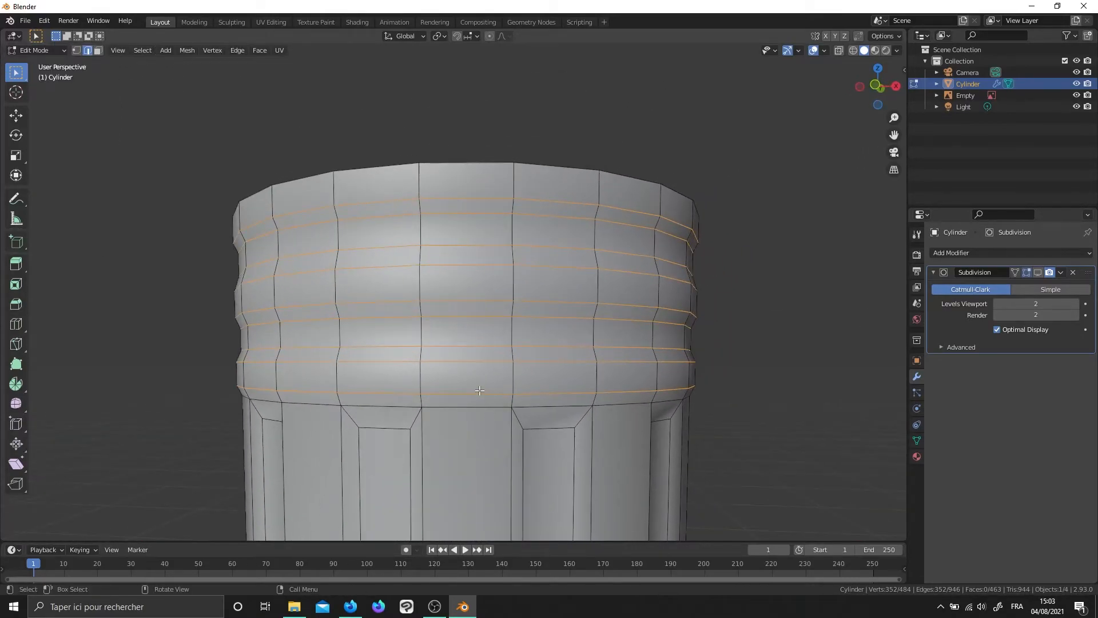
key(ctrl+b)
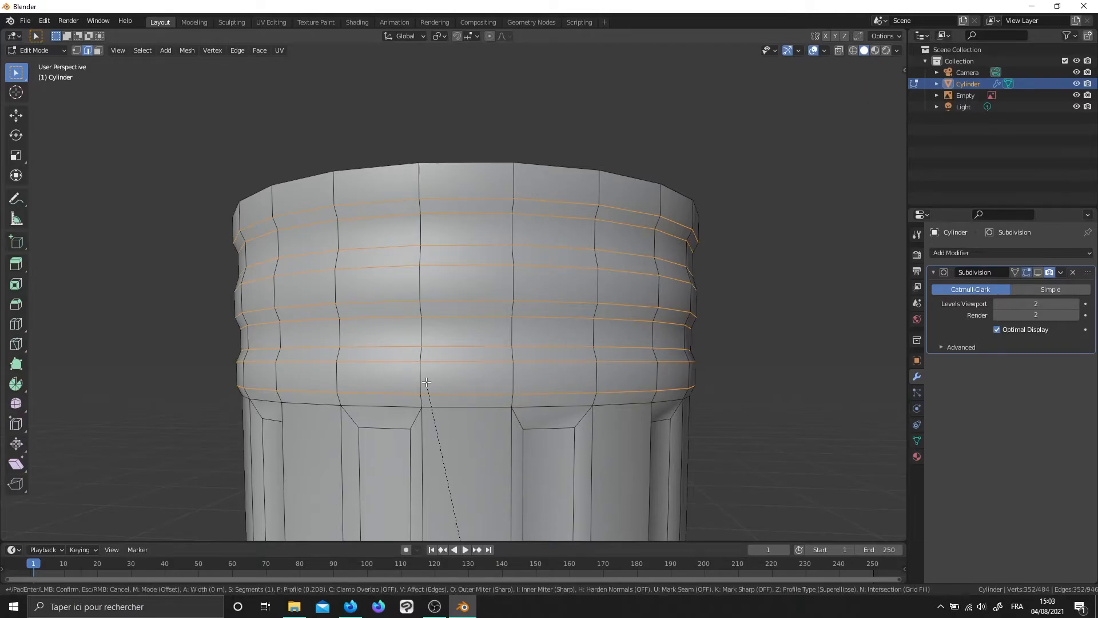
click(426, 381)
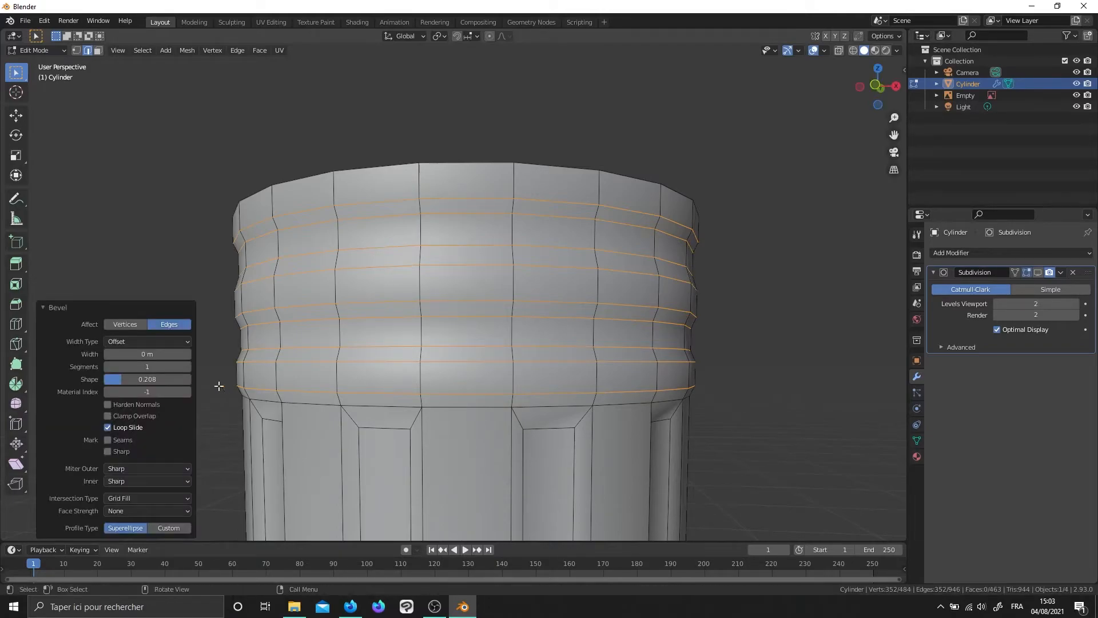
click(124, 354)
text(.001)
key(Return)
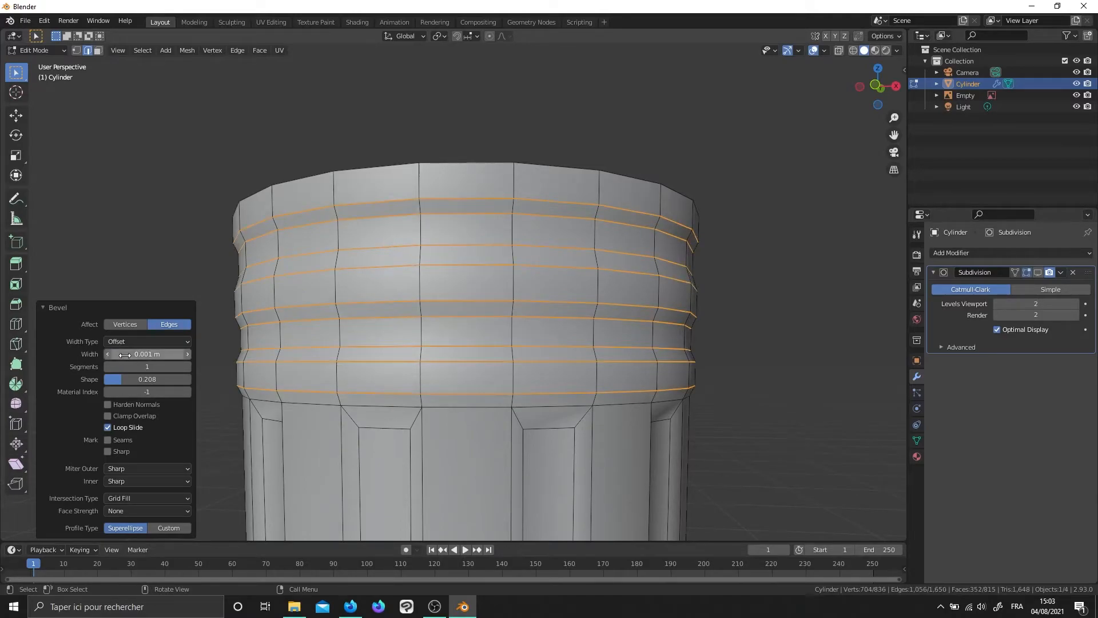
Show the subdivision in the viewport, return to Object Mode and examine the can's bands, ribs and base
click(1039, 271)
key(Tab)
click(780, 321)
scroll(779, 321, down, 6)
middle_drag(780, 321, 705, 334)
scroll(705, 333, up, 4)
shift+middle_drag(476, 358, 493, 283)
scroll(592, 310, down, 3)
scroll(505, 274, up, 2)
scroll(533, 293, down, 1)
scroll(500, 298, up, 4)
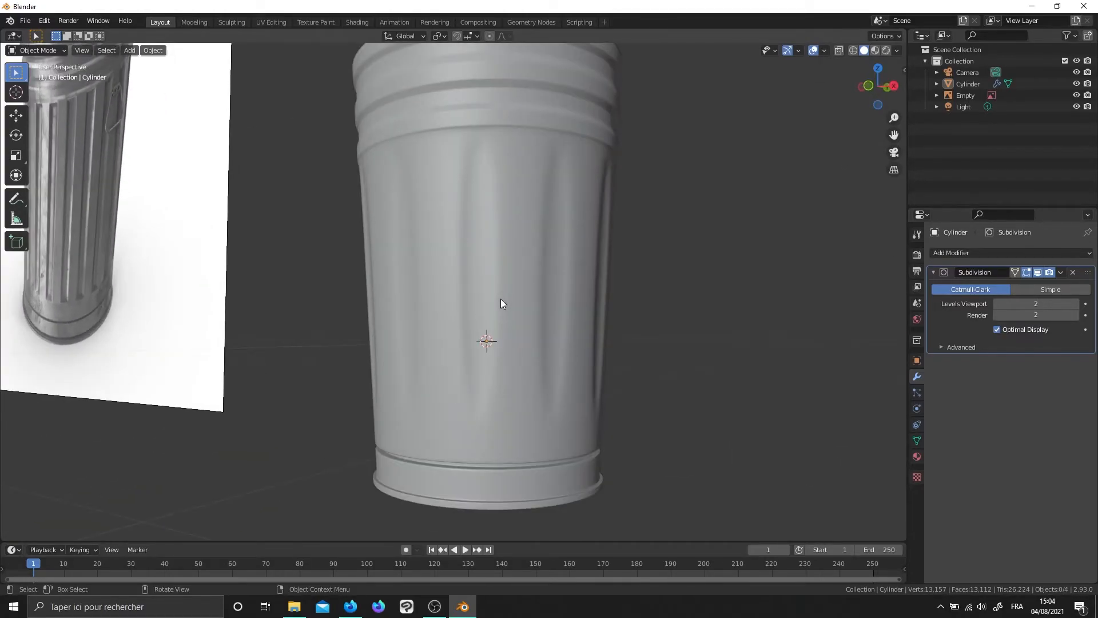
In Edit Mode with the subdivision hidden, select all faces of the ribbed middle section, including the far side
key(Tab)
scroll(500, 299, down, 3)
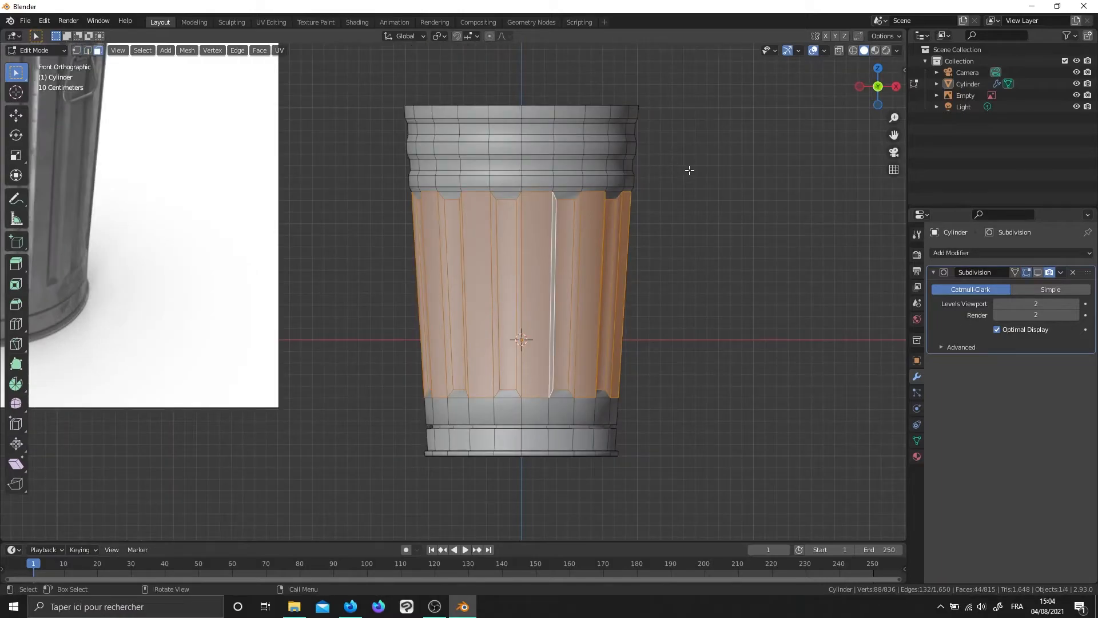
key(alt+a)
click(838, 50)
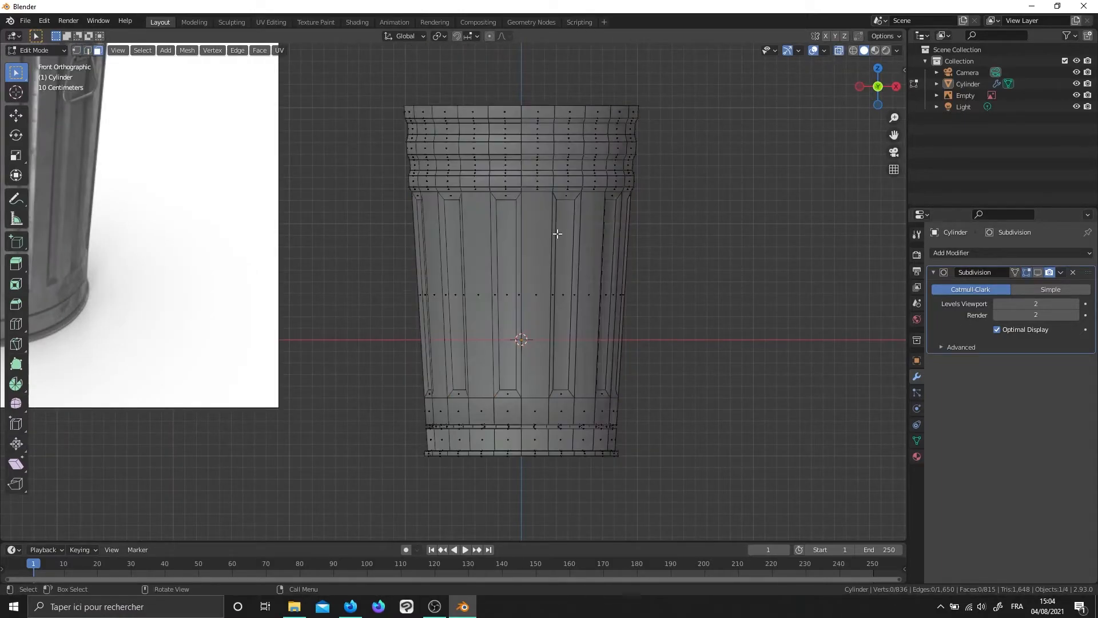
drag(404, 194, 689, 399)
click(838, 51)
middle_drag(747, 176, 688, 188)
scroll(688, 188, up, 2)
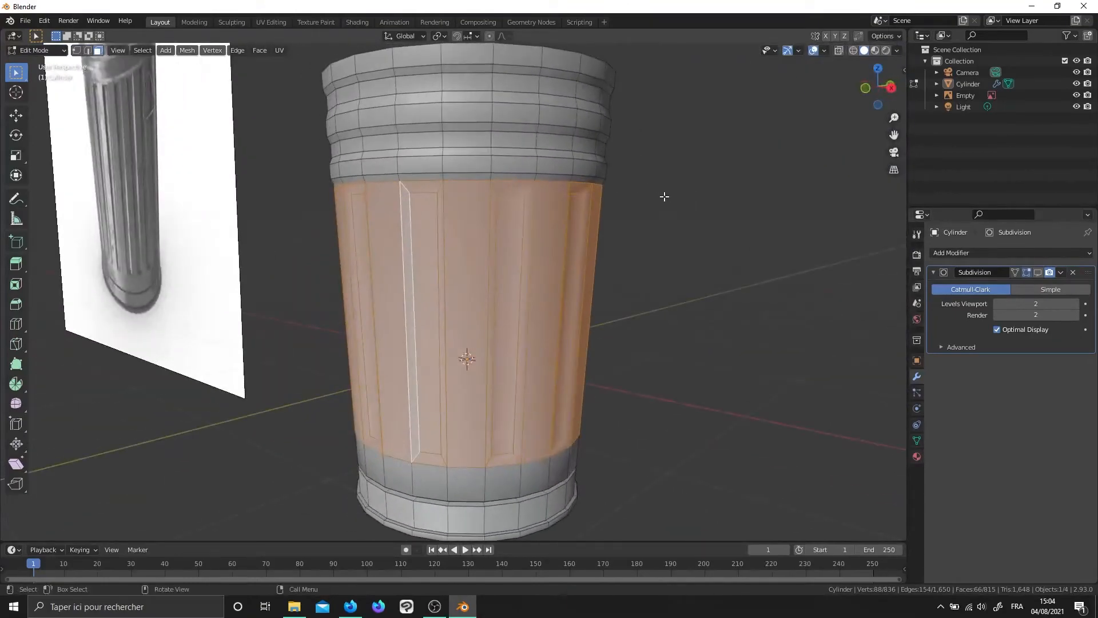
scroll(658, 198, up, 4)
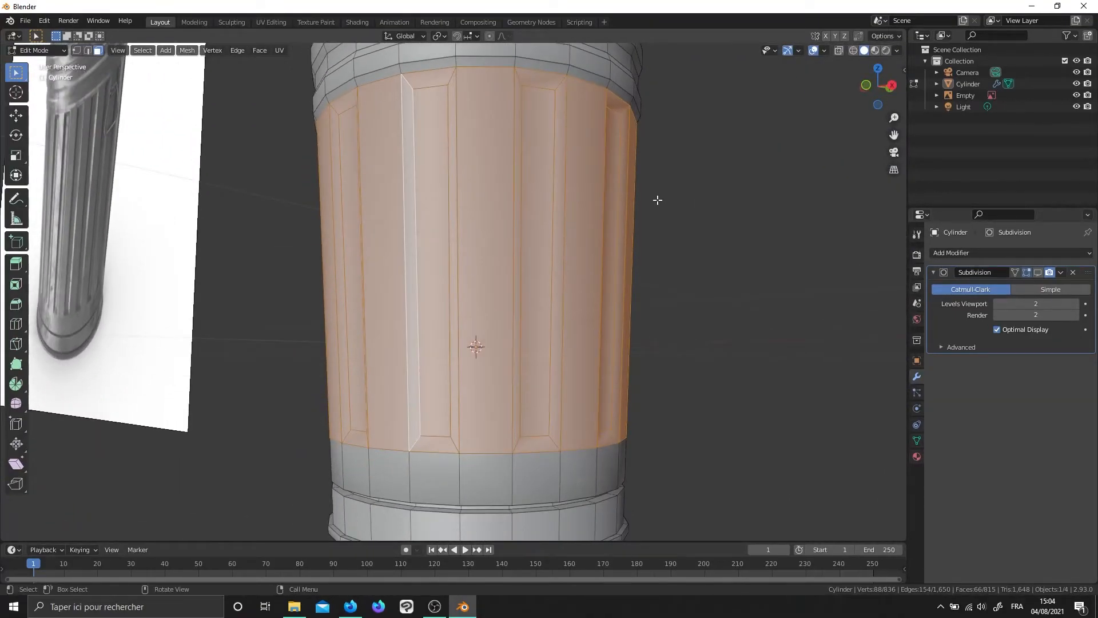
Show the subdivision in the viewport again and examine how it rounds the ribs of the middle section
click(1038, 271)
shift+middle_drag(602, 196, 594, 231)
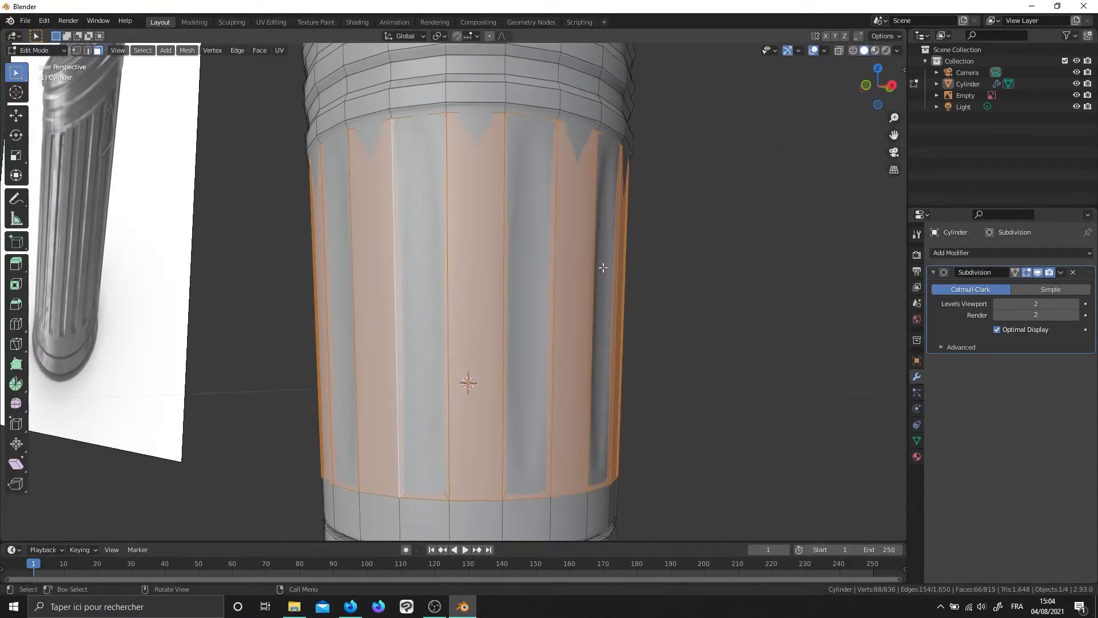
middle_drag(645, 316, 646, 304)
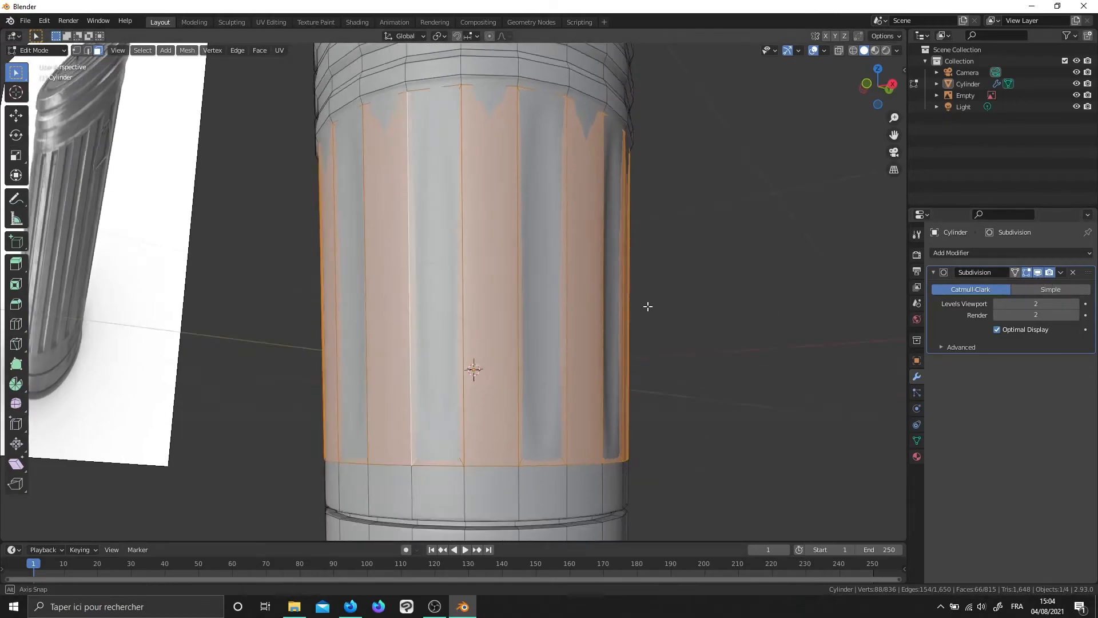
Bevel the edges of the selected middle-section faces with a width of 0.001 m, and view the whole can in Object Mode
key(ctrl+b)
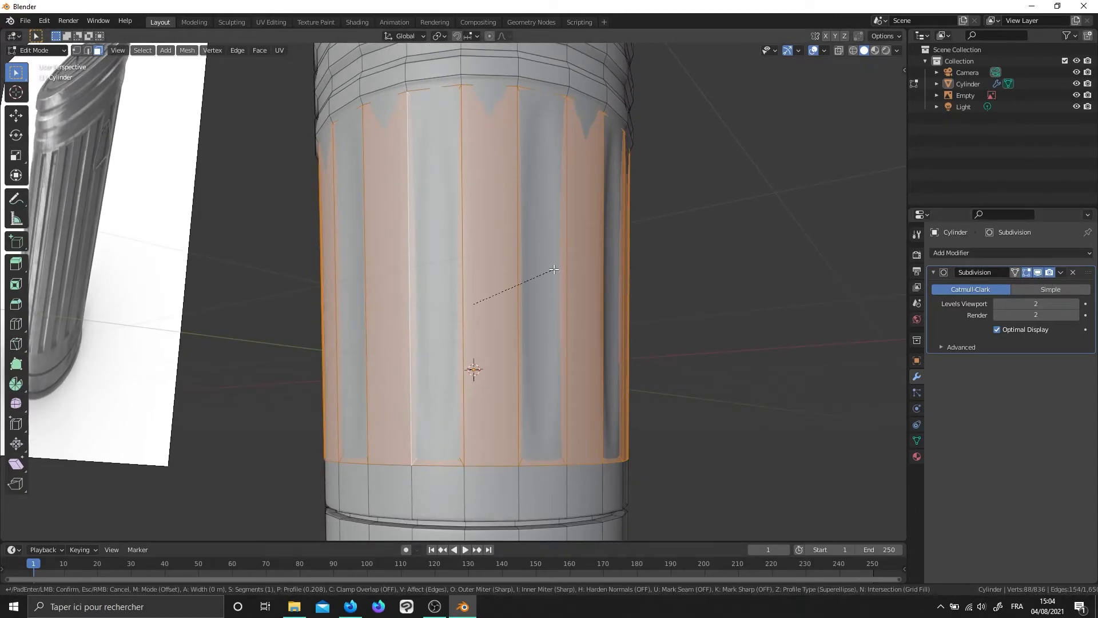
click(553, 269)
click(118, 354)
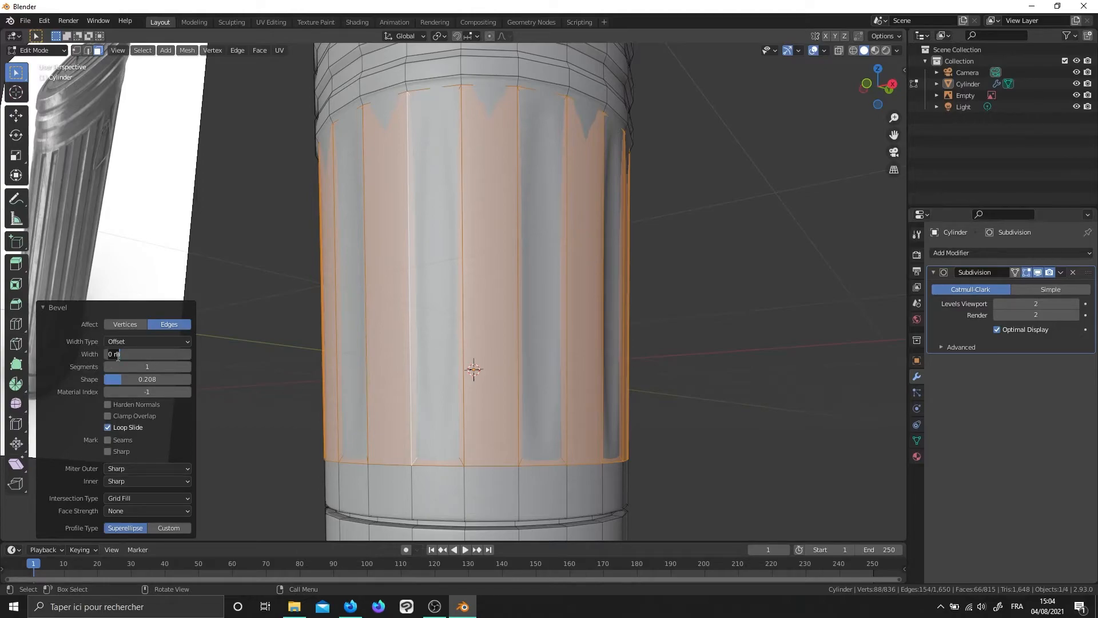
text(0.001)
key(Return)
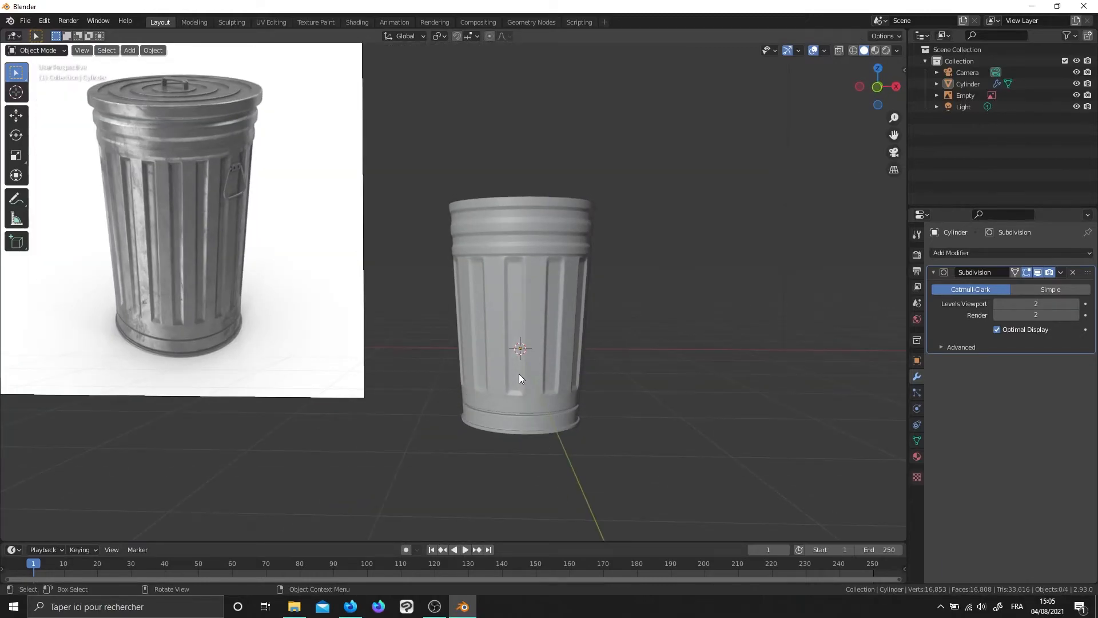
middle_drag(519, 373, 459, 507)
Switch to the browser, view the Maya logo image in the image search results, and return to Blender
click(351, 607)
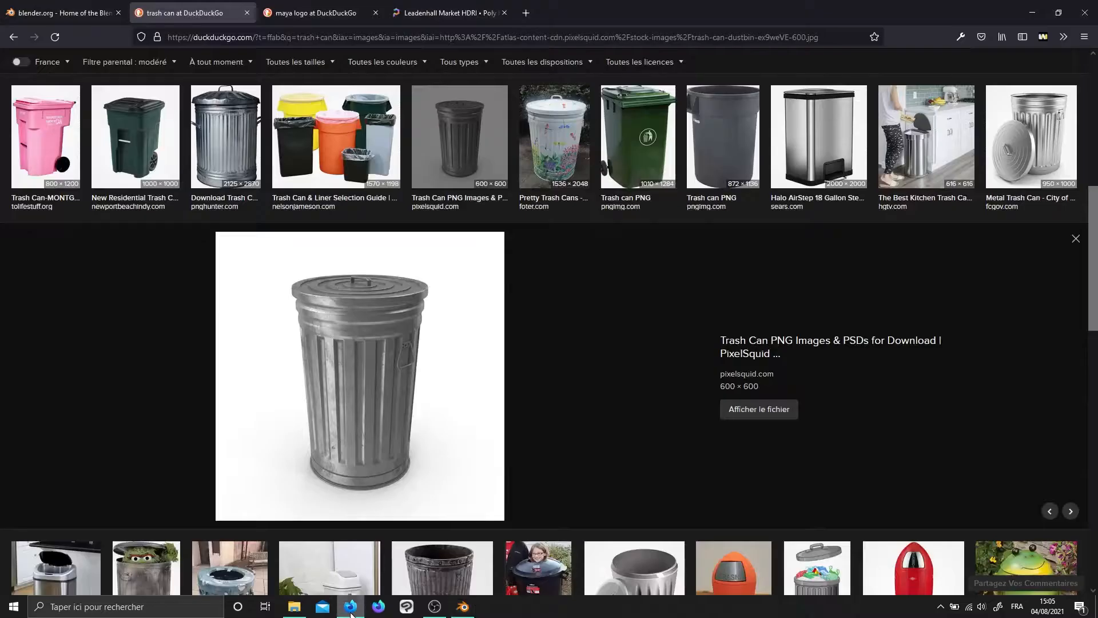
click(329, 13)
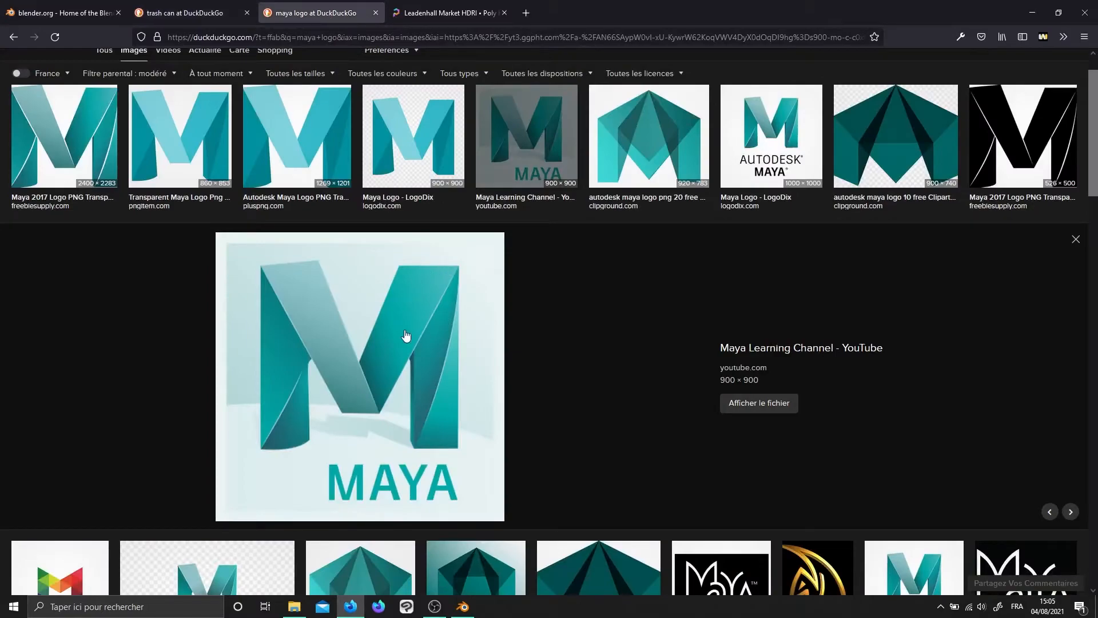
click(463, 606)
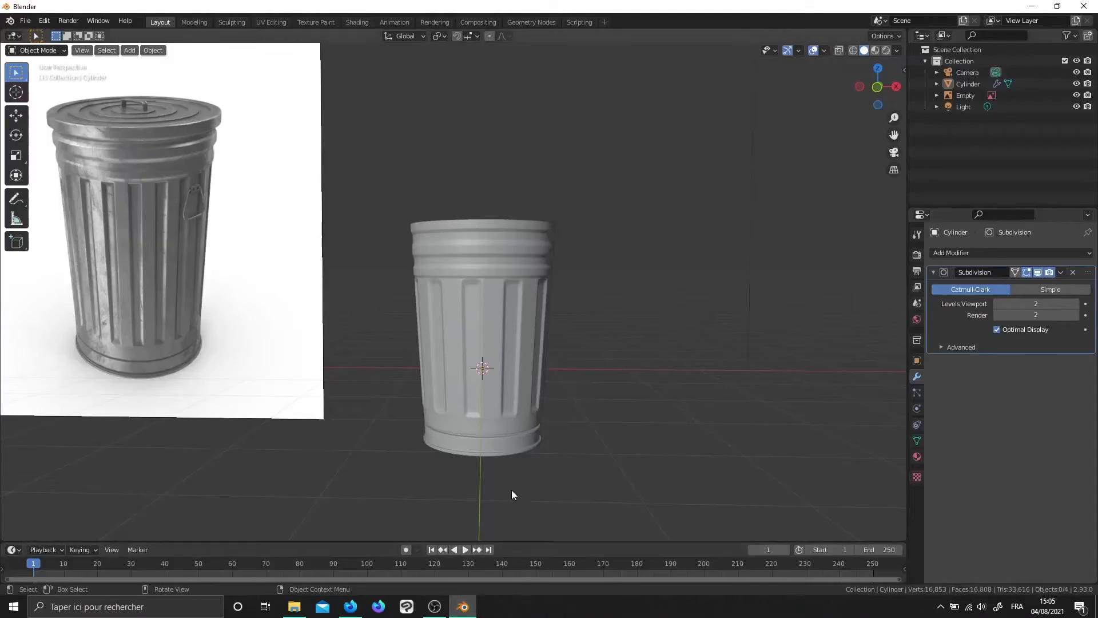
Add a plane and move it about 2.29 m along X so that it lies beside the can
click(290, 256)
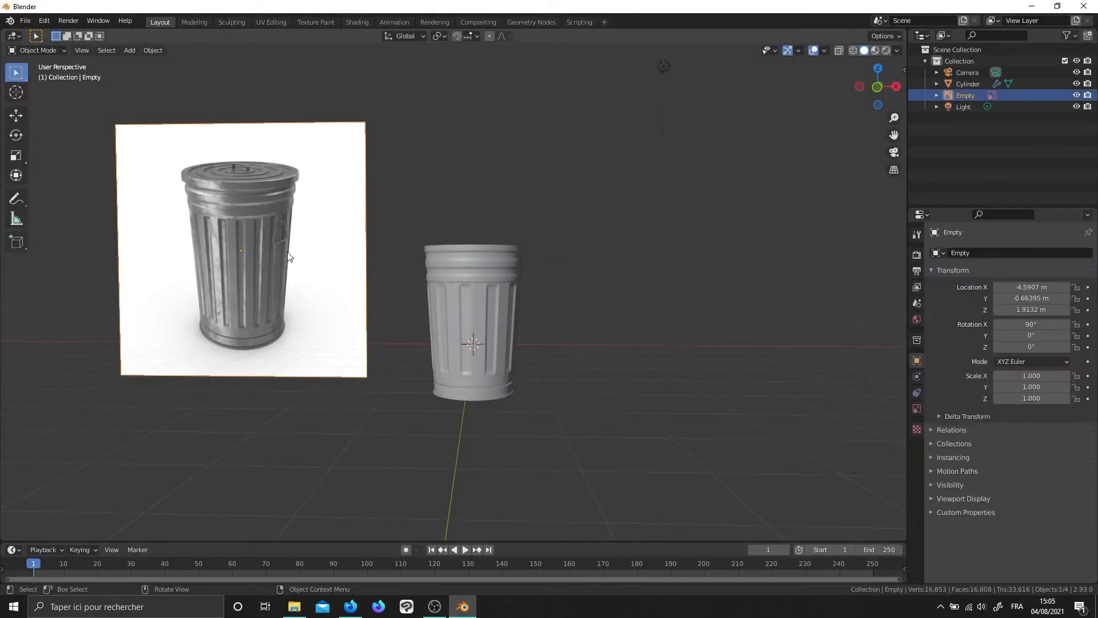
scroll(434, 268, up, 3)
middle_drag(434, 268, 557, 363)
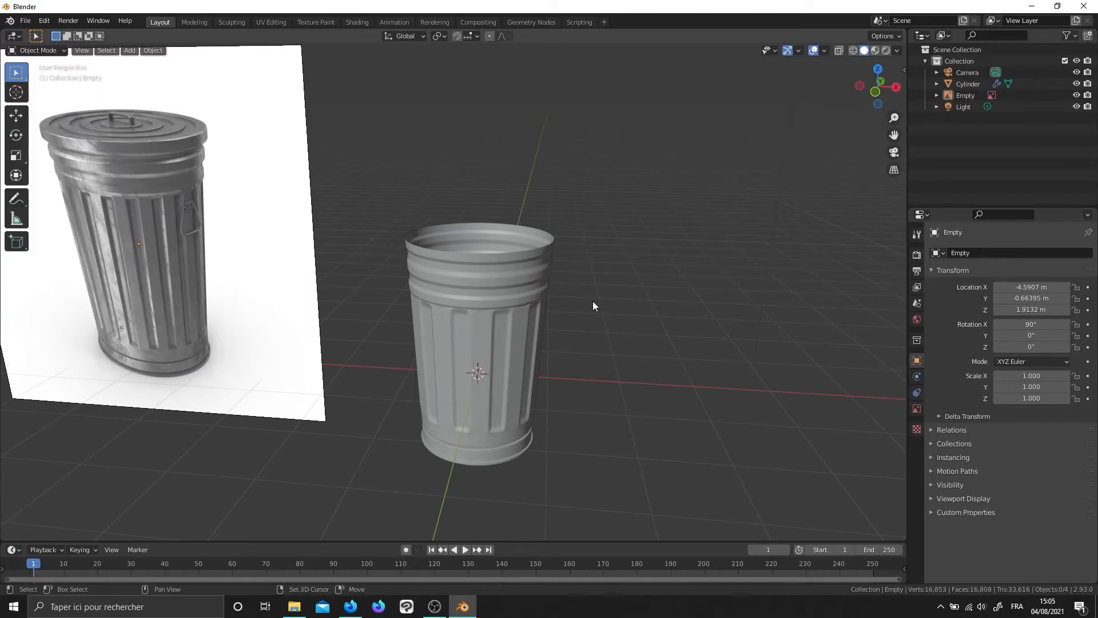
key(shift+a)
click(635, 301)
middle_drag(629, 300, 487, 359)
key(g)
key(x)
click(617, 362)
middle_drag(617, 363, 465, 311)
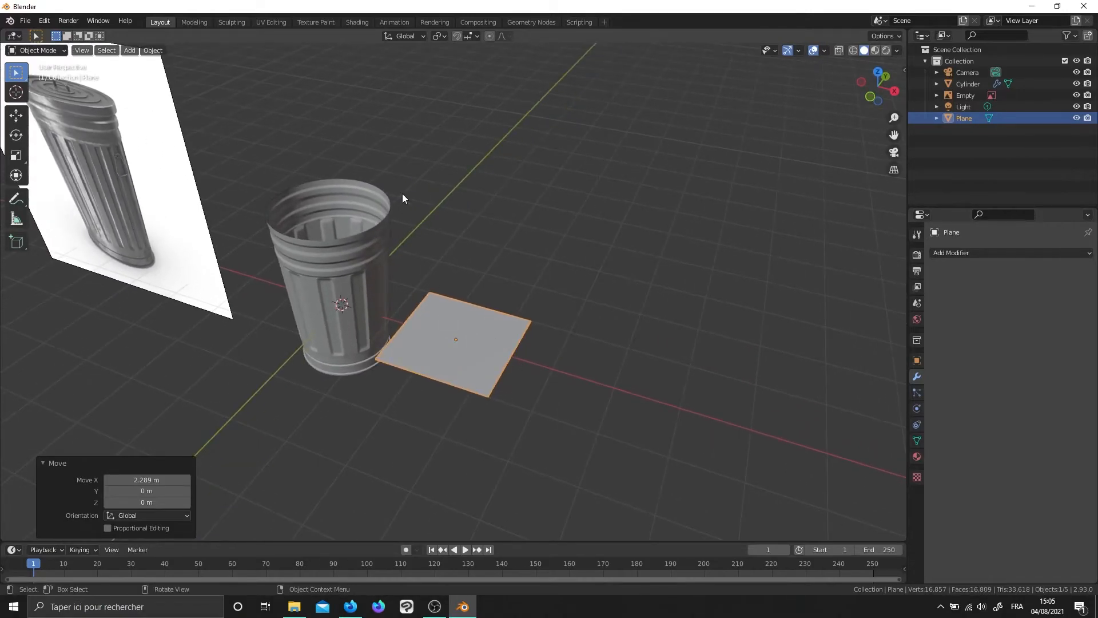
Go to the Shading workspace and create a new material for the plane
click(362, 25)
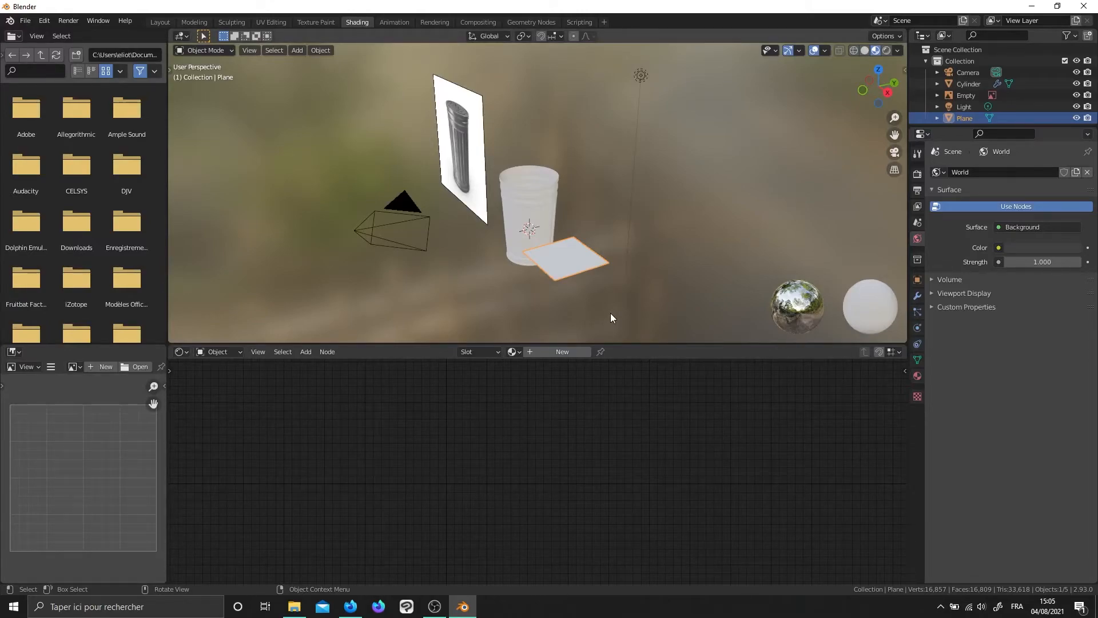
scroll(610, 318, up, 5)
middle_drag(615, 314, 534, 265)
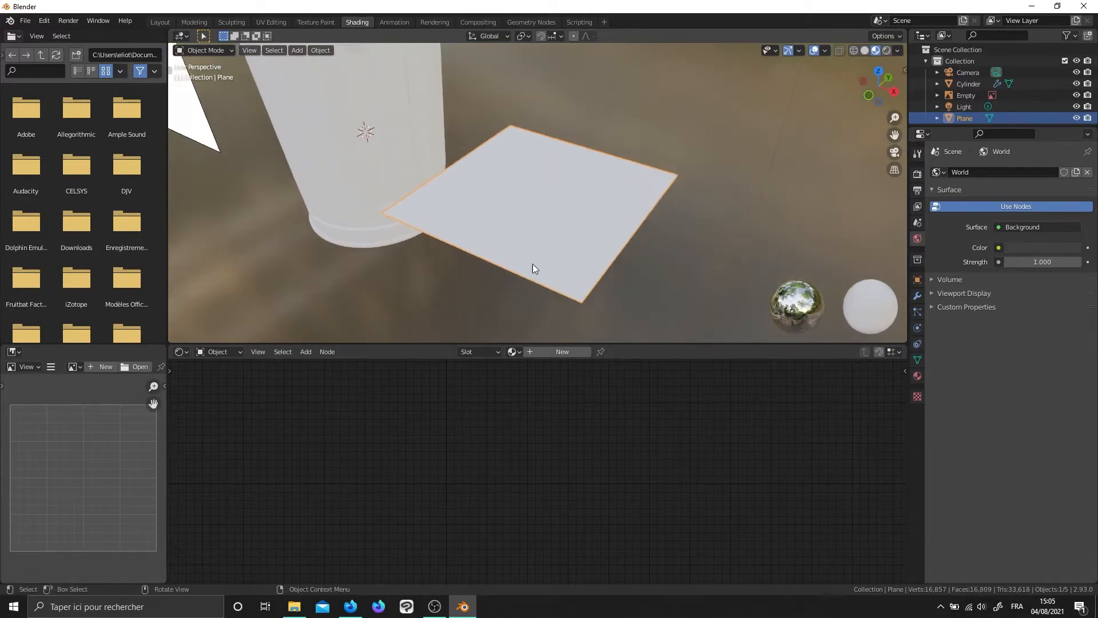
click(562, 351)
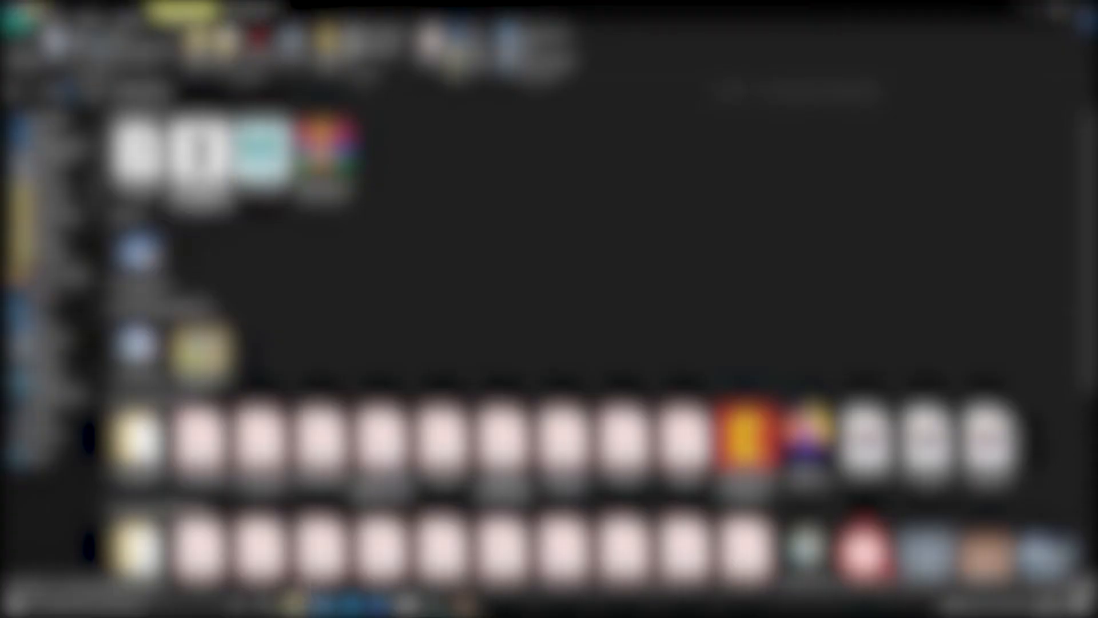
Bring unnamed.jpg into the plane's material as an image texture and connect its Color output to the Principled BSDF's Base Color
drag(263, 163, 413, 418)
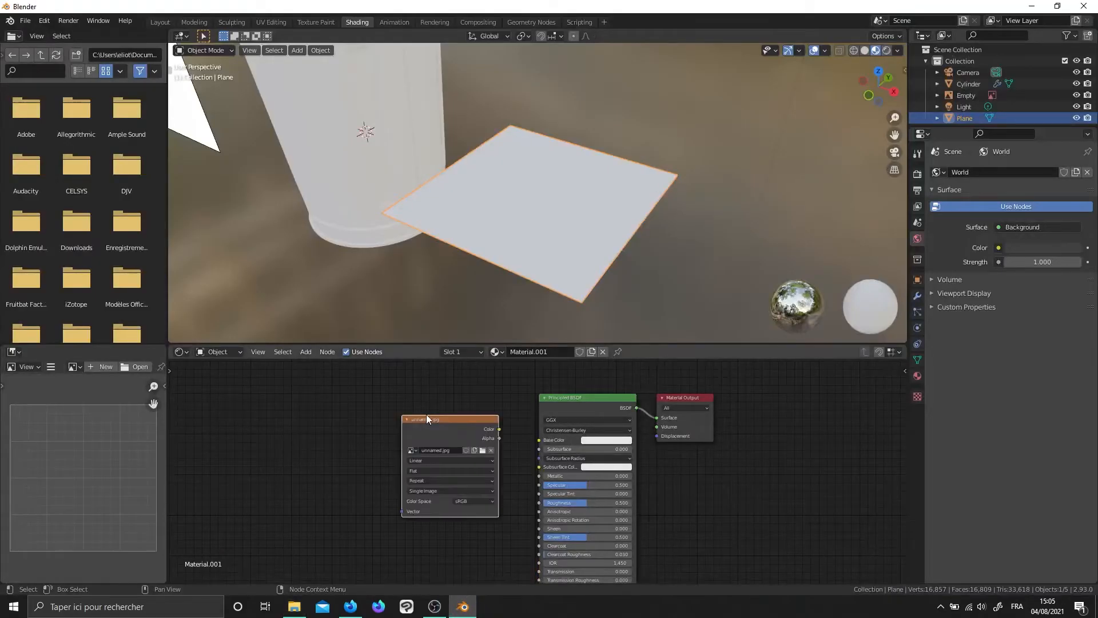
click(421, 410)
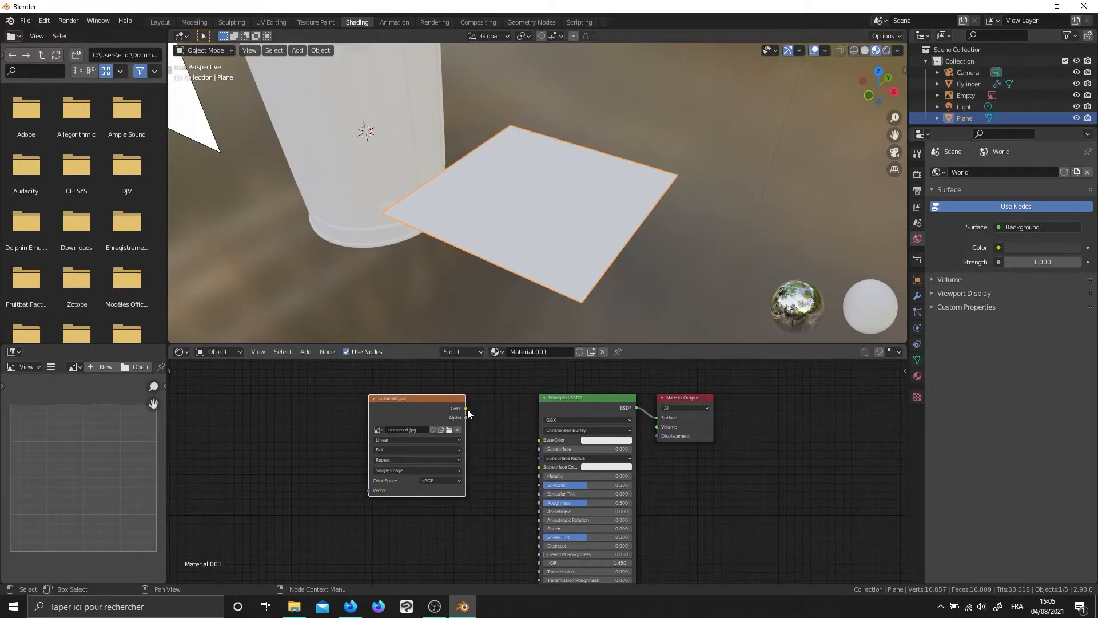
drag(466, 409, 541, 440)
click(625, 286)
middle_drag(626, 286, 550, 231)
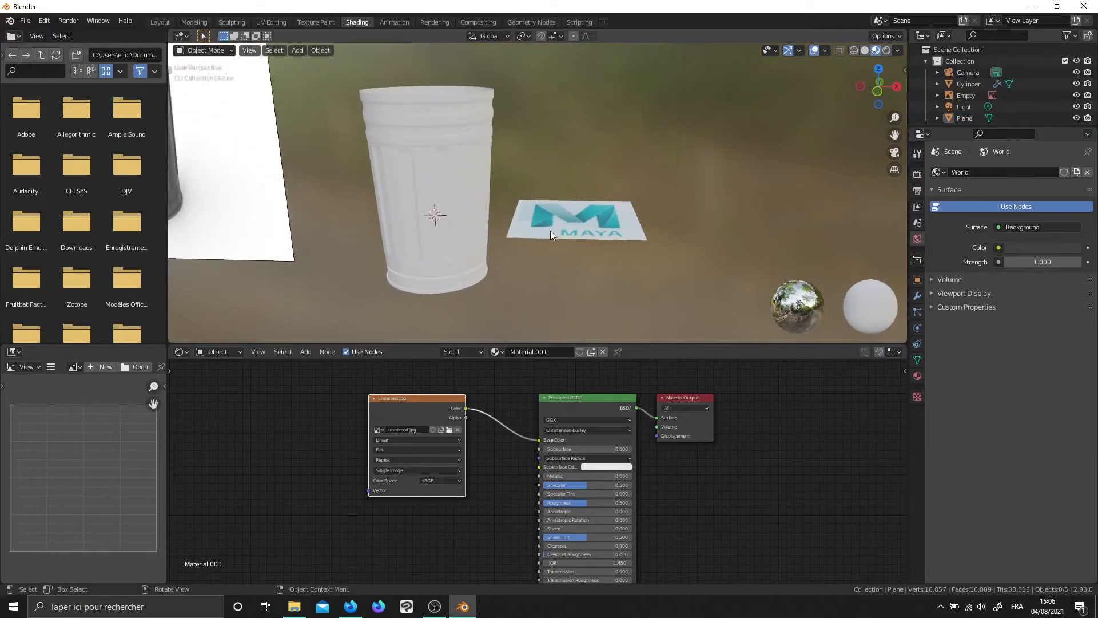
Back in the Layout workspace, select the plane and rotate it 92° around the global X axis
click(162, 22)
click(502, 363)
mouse_move(502, 363)
middle_down()
mouse_move(534, 368)
mouse_move(561, 395)
mouse_move(510, 362)
middle_up()
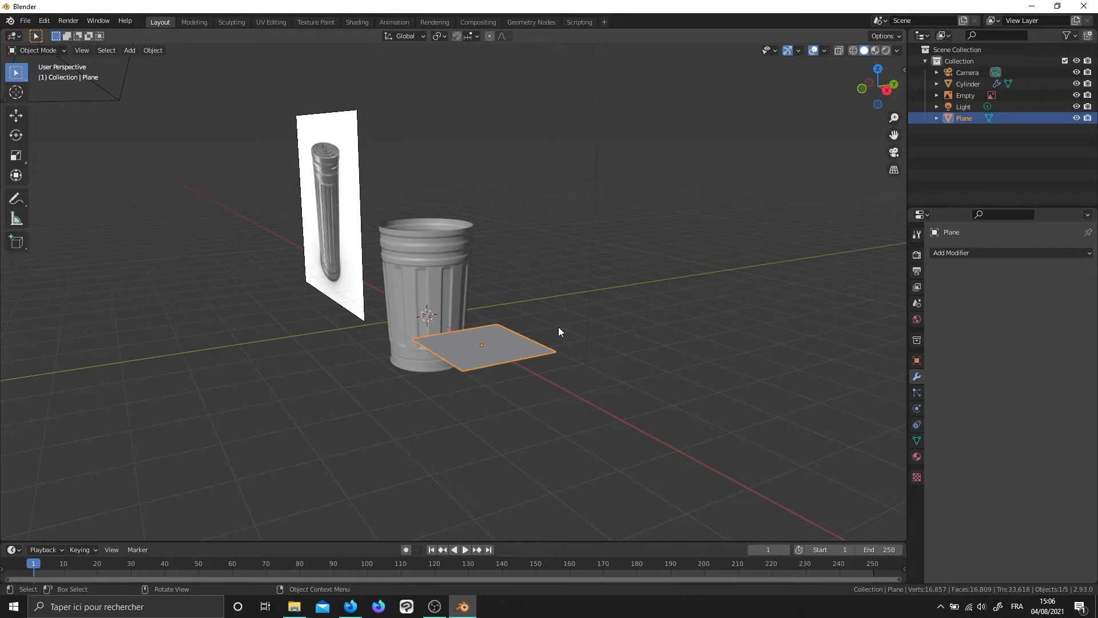
key(r)
key(x)
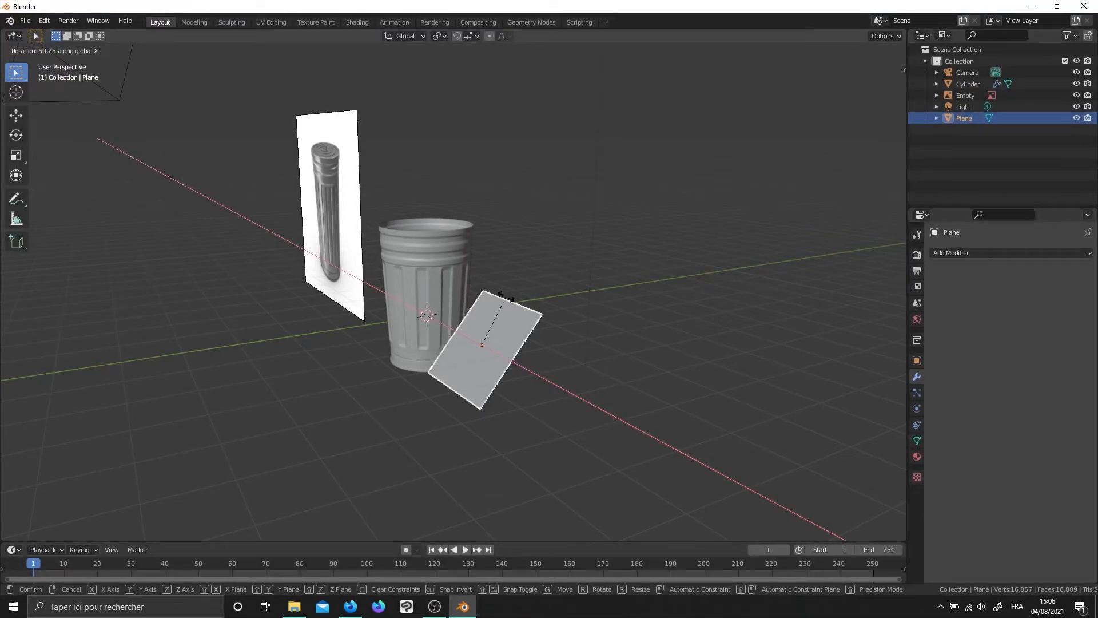
text(92)
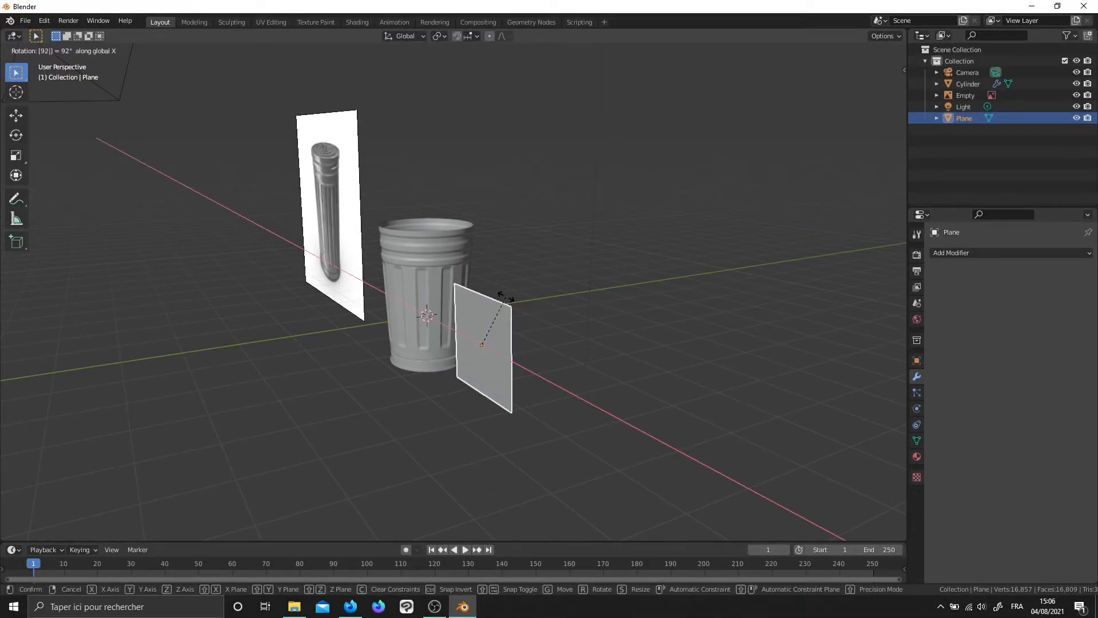
key(Return)
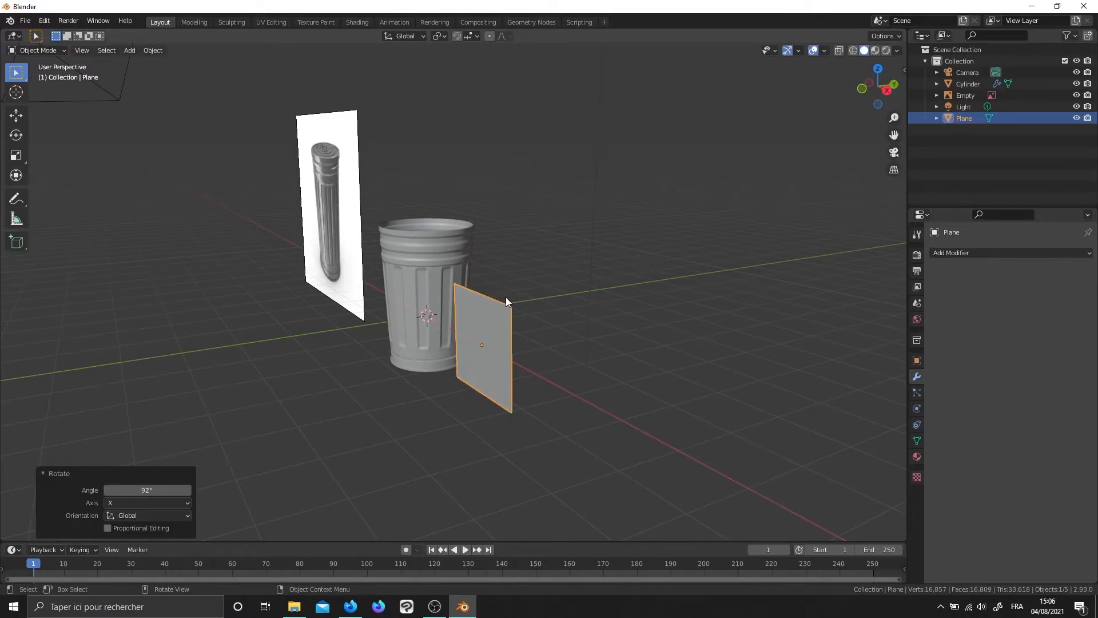
In front view, move the plane about -2.31 m in X and 2.20 m in Z over the can's opening and scale it to about 0.59
key(KP_1)
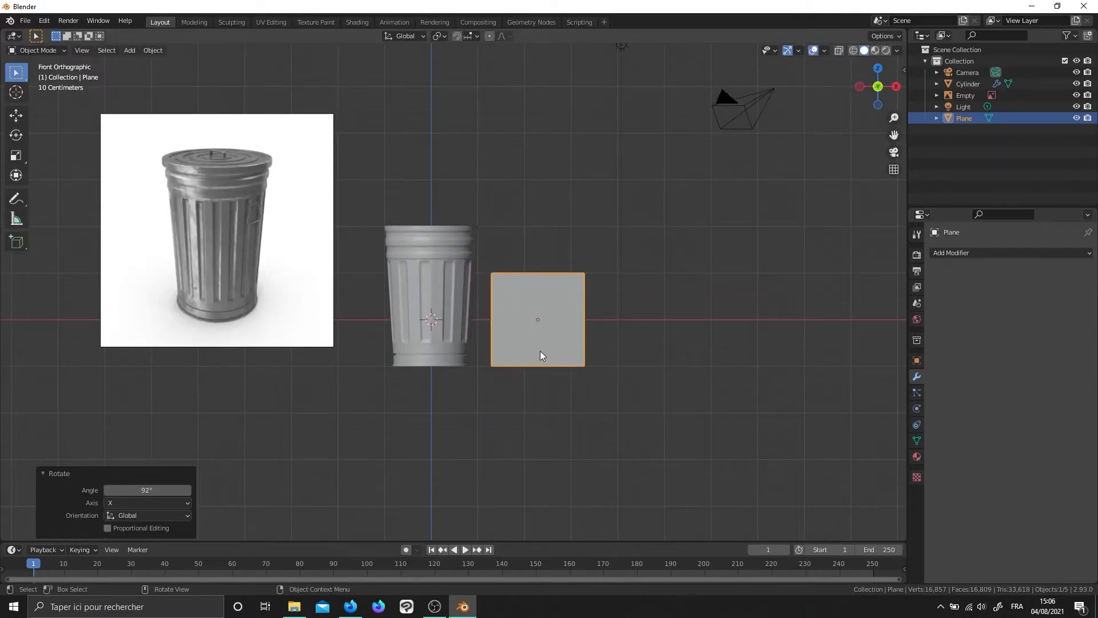
key(g)
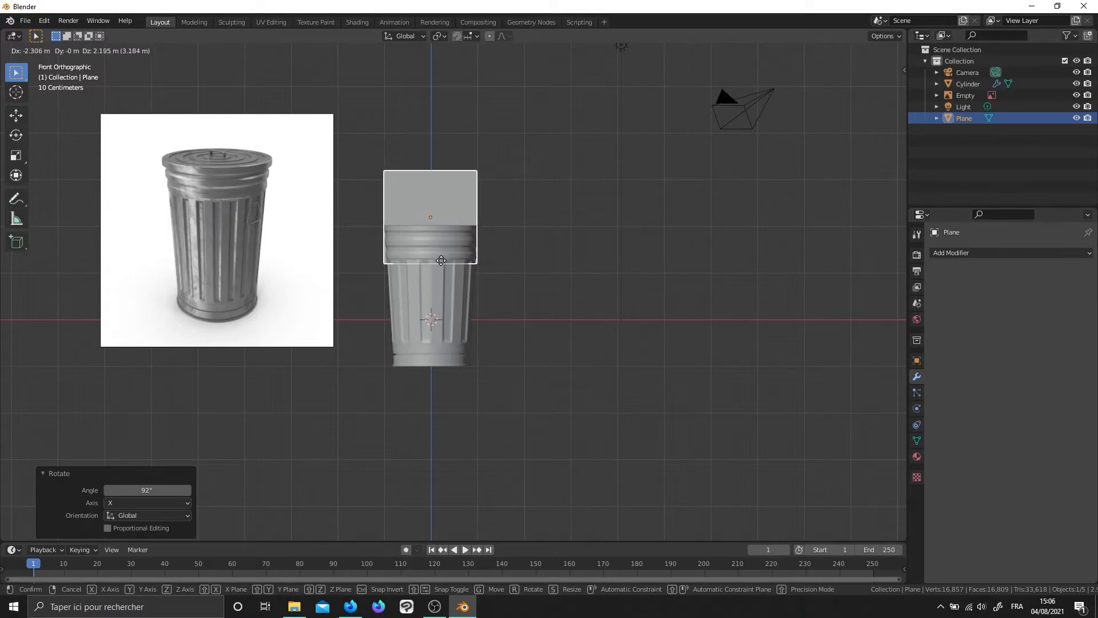
click(501, 291)
key(s)
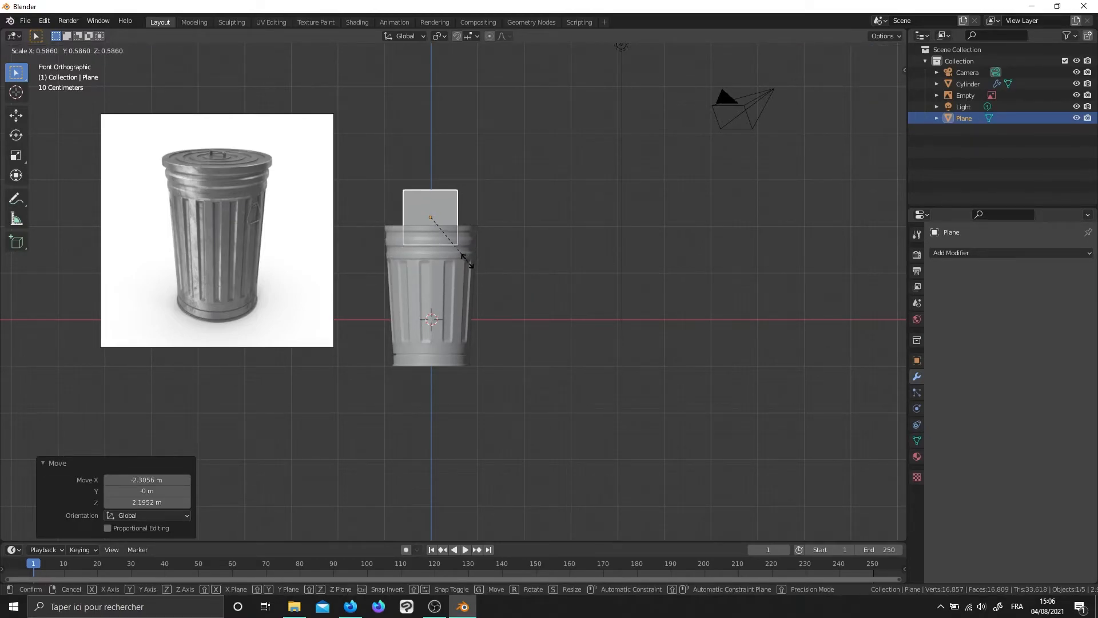
click(468, 261)
Tilt the plane slightly in front view and raise it about 0.25 m so that it sticks out of the can
key(r)
click(502, 245)
key(g)
click(502, 239)
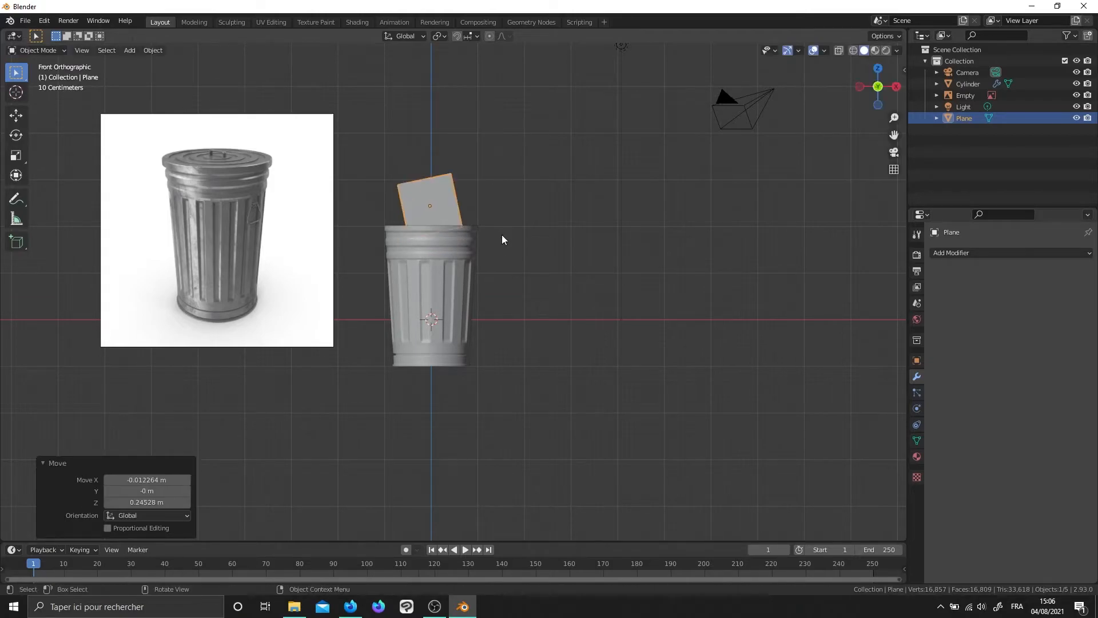
Compare how the can and logo plane look in Material Preview, Solid and Wireframe shading, ending in Material Preview
click(875, 50)
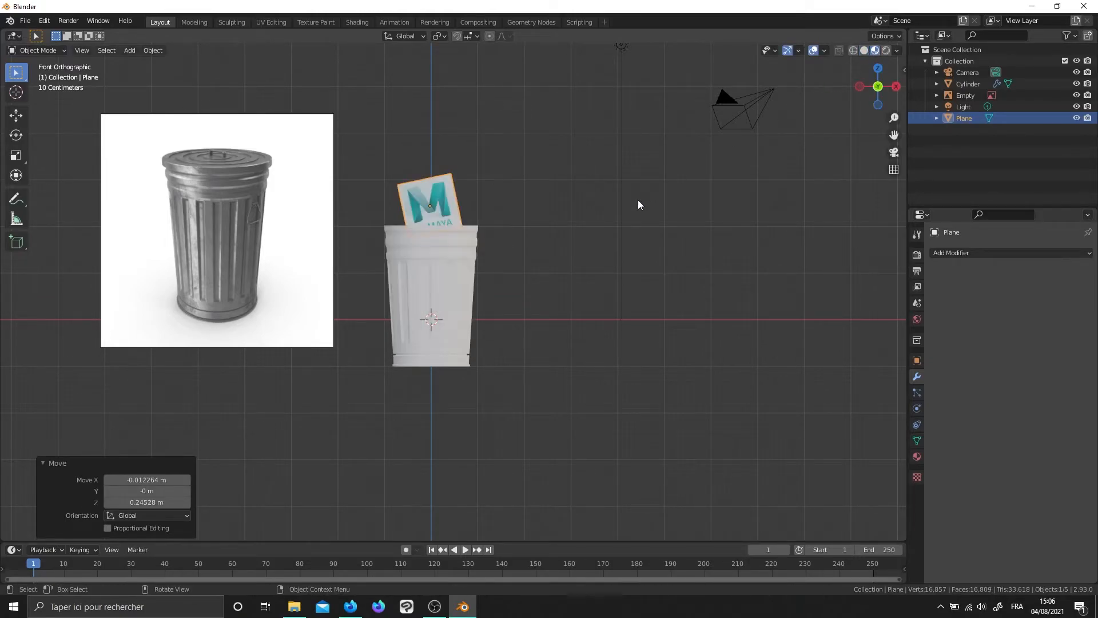
click(628, 217)
middle_drag(628, 216, 808, 128)
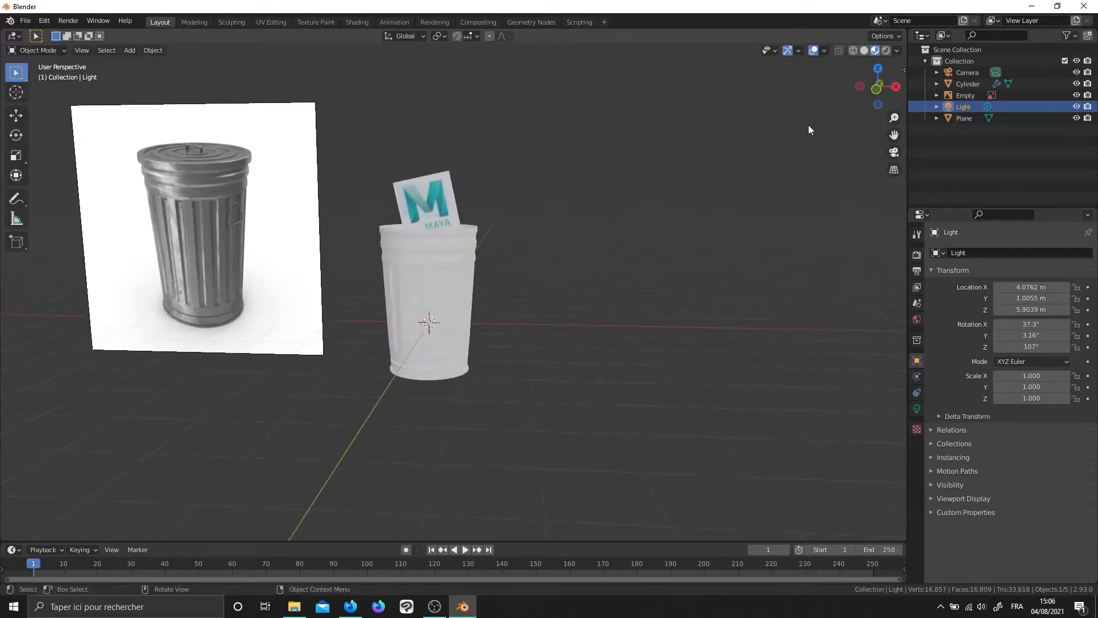
click(864, 50)
scroll(537, 228, up, 1)
shift+middle_drag(514, 226, 526, 268)
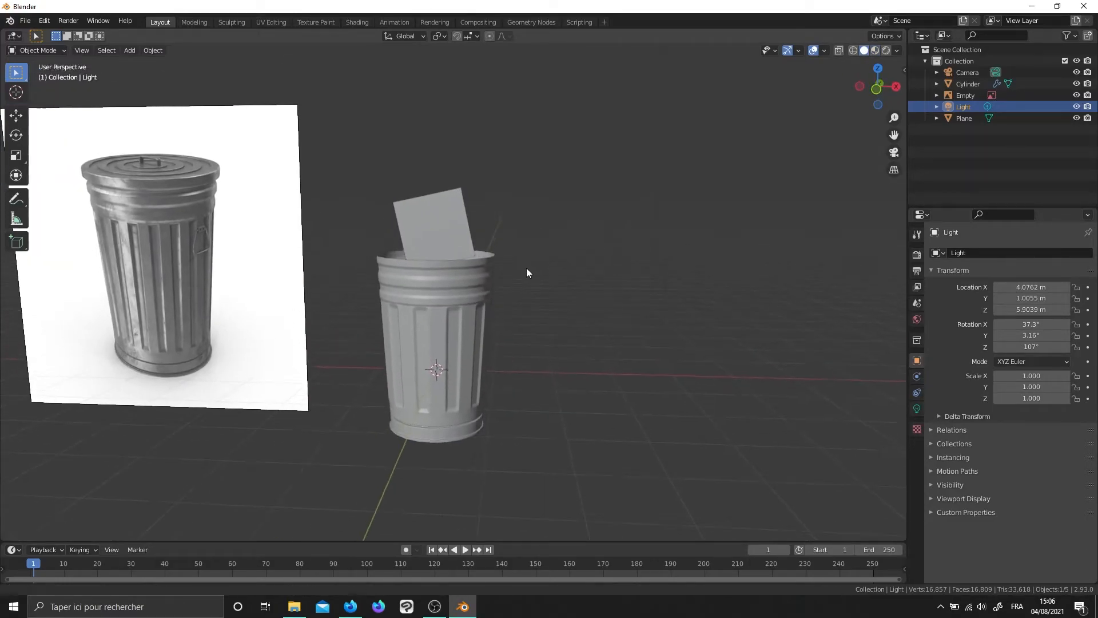
scroll(526, 273, up, 2)
click(853, 50)
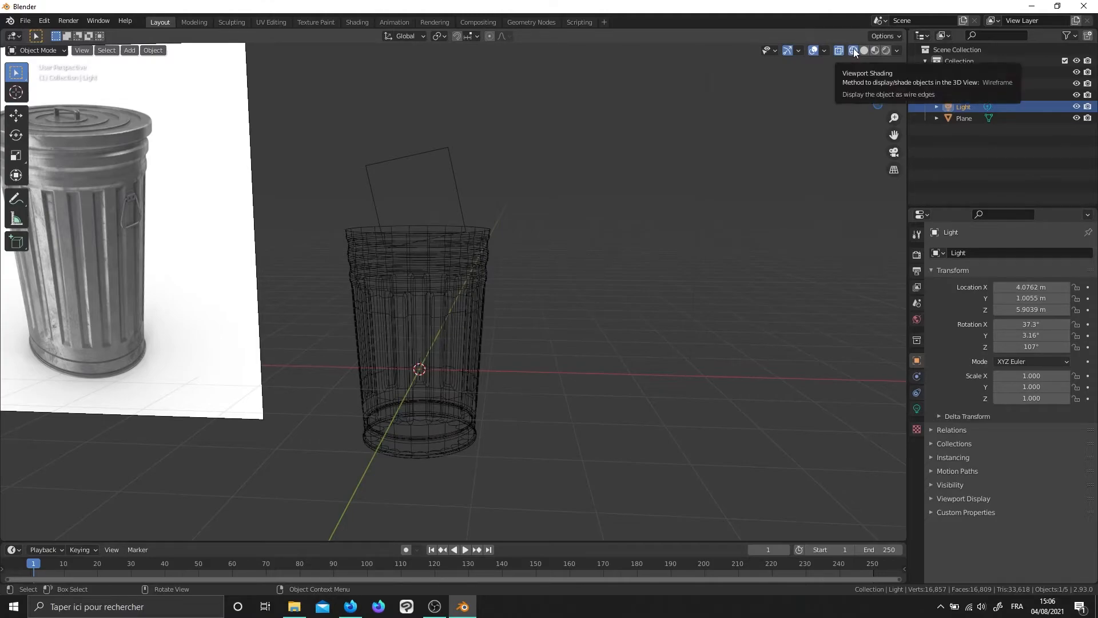
click(864, 51)
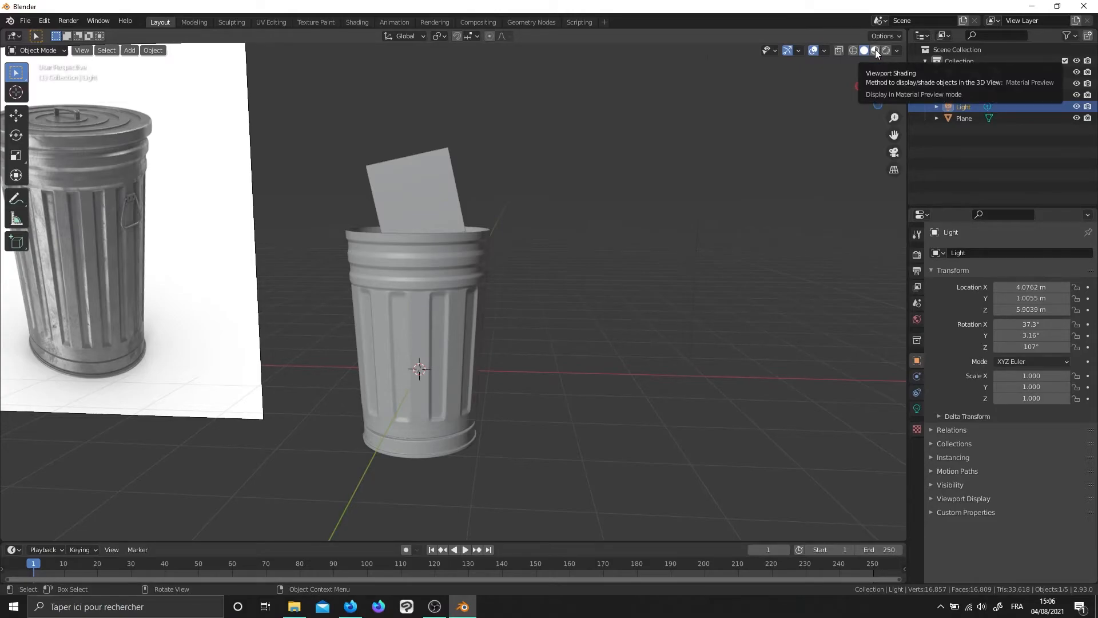
click(875, 50)
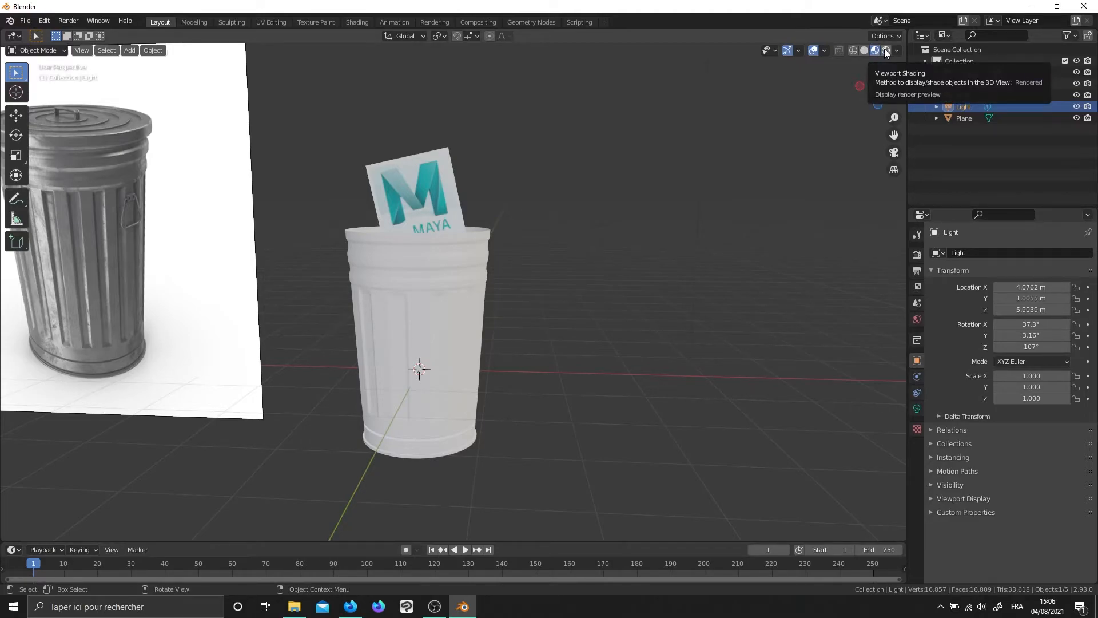
Examine the lighting on the can and logo plane in Rendered shading from several angles, and return to Material Preview
click(886, 50)
middle_drag(778, 247, 586, 273)
middle_drag(551, 153, 533, 280)
scroll(554, 249, up, 3)
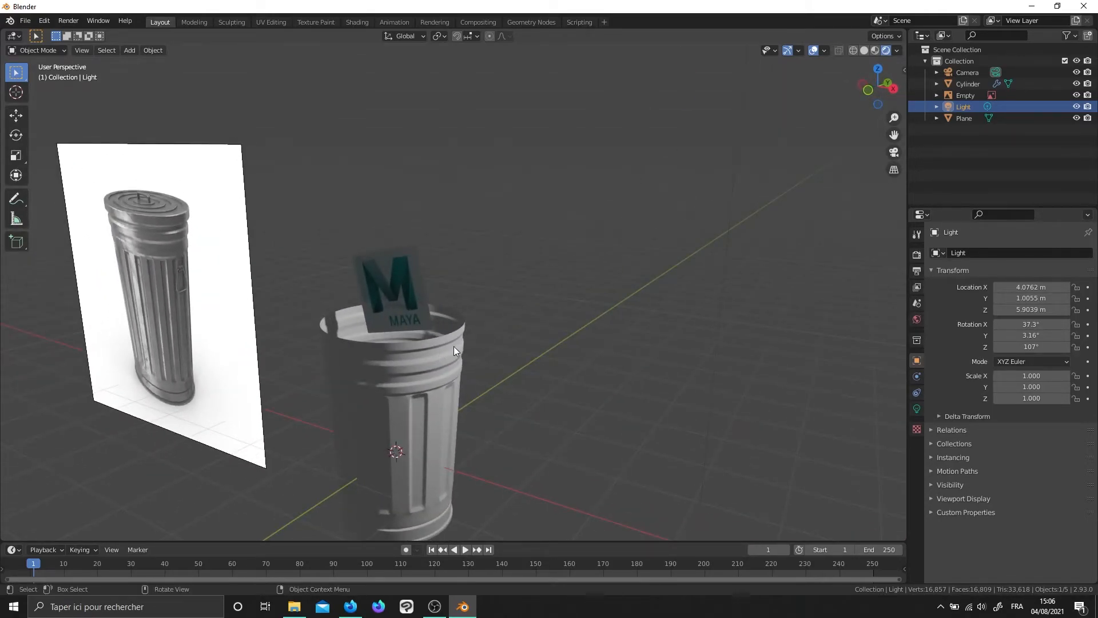
scroll(454, 350, down, 3)
mouse_move(454, 350)
middle_down()
mouse_move(496, 338)
mouse_move(479, 342)
mouse_move(519, 260)
middle_up()
scroll(479, 342, up, 1)
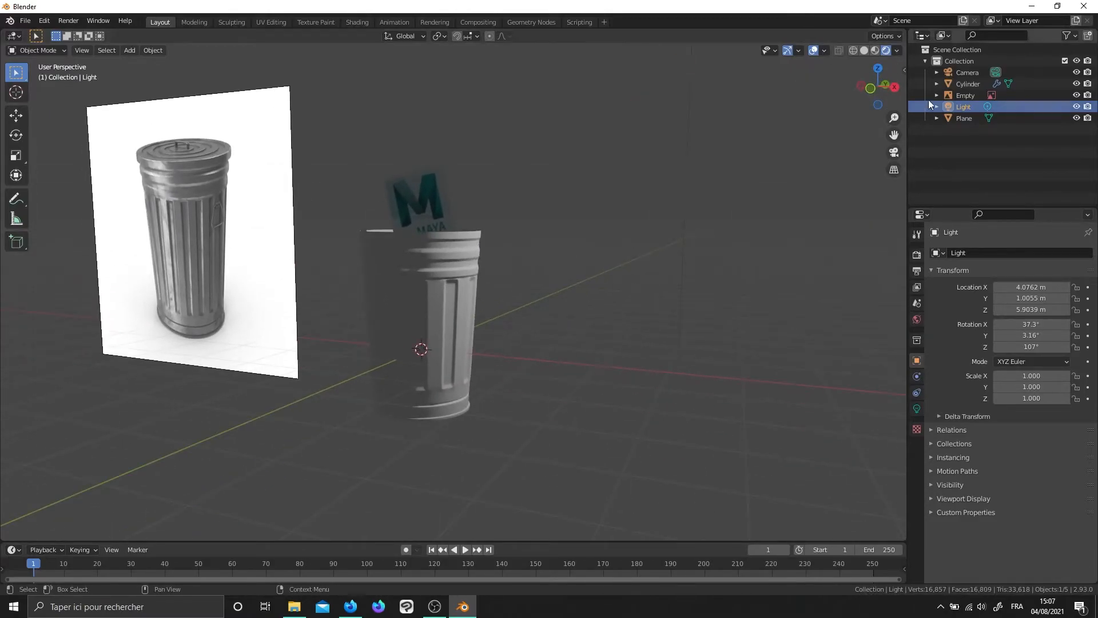
click(878, 49)
scroll(554, 310, up, 2)
mouse_move(560, 311)
middle_down()
mouse_move(622, 320)
mouse_move(584, 304)
middle_up()
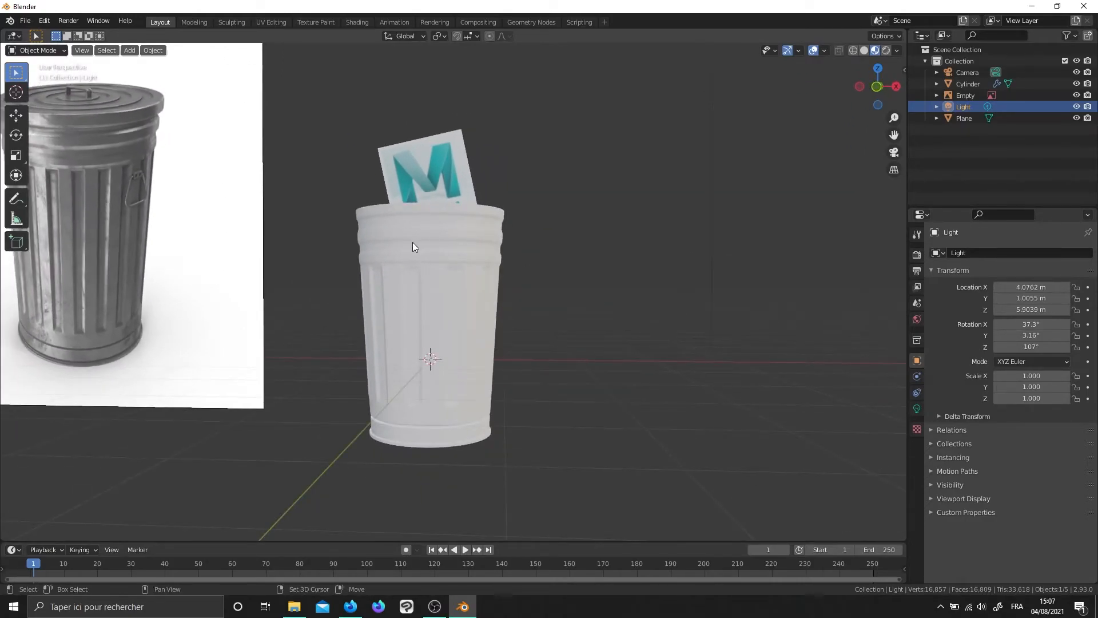
shift+middle_drag(413, 242, 576, 302)
shift+middle_drag(628, 340, 523, 287)
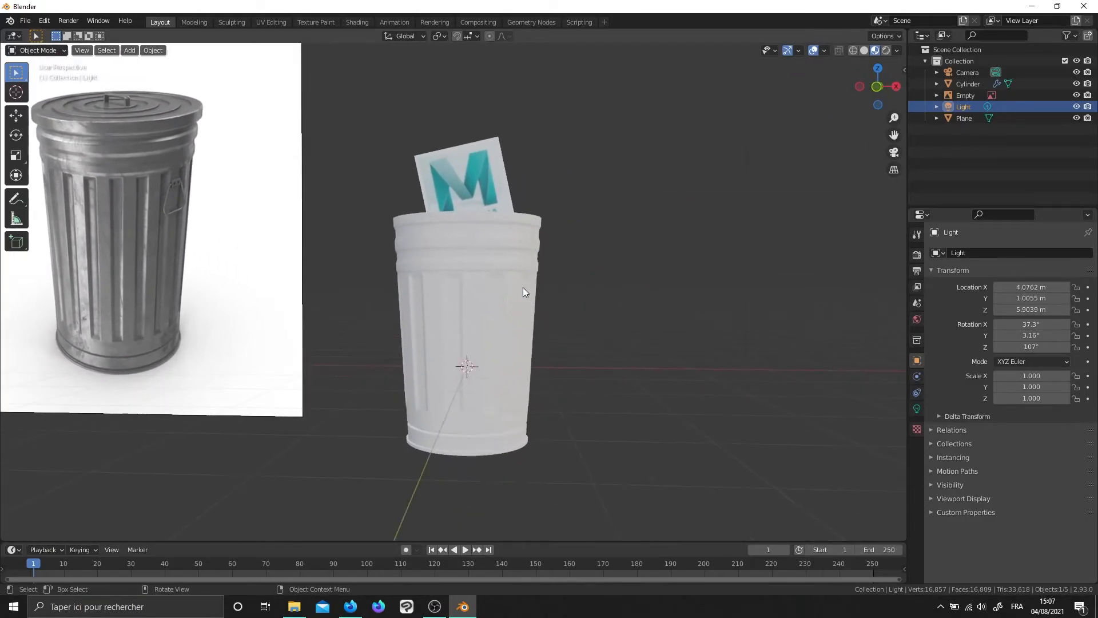
Switch to the Shading workspace and rename the logo plane's material as Maya_shd
click(523, 287)
click(365, 22)
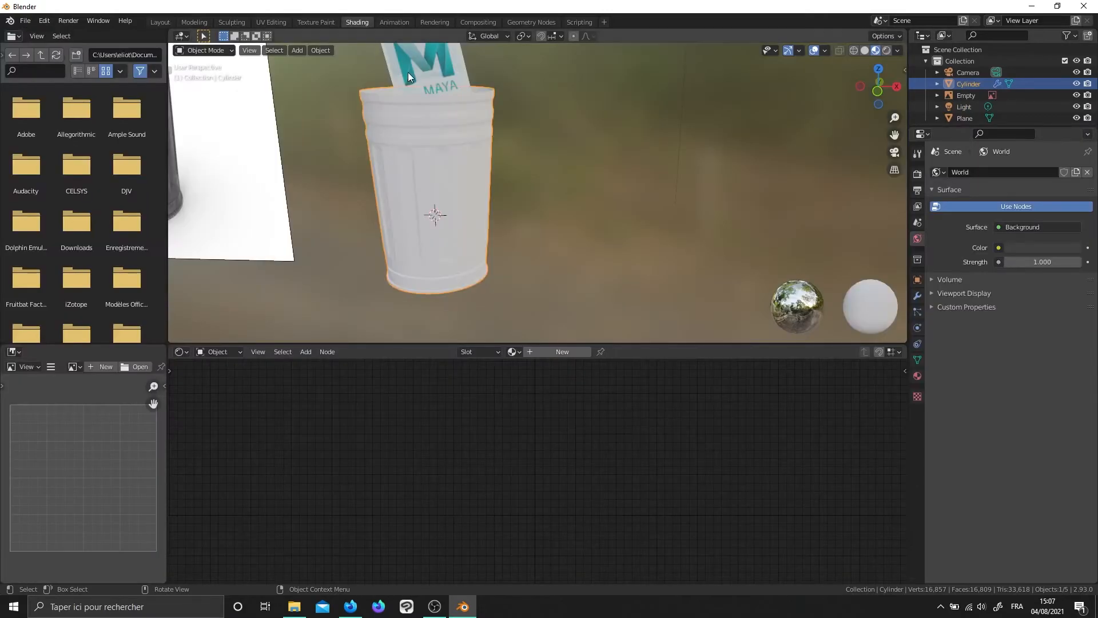
click(407, 72)
click(548, 348)
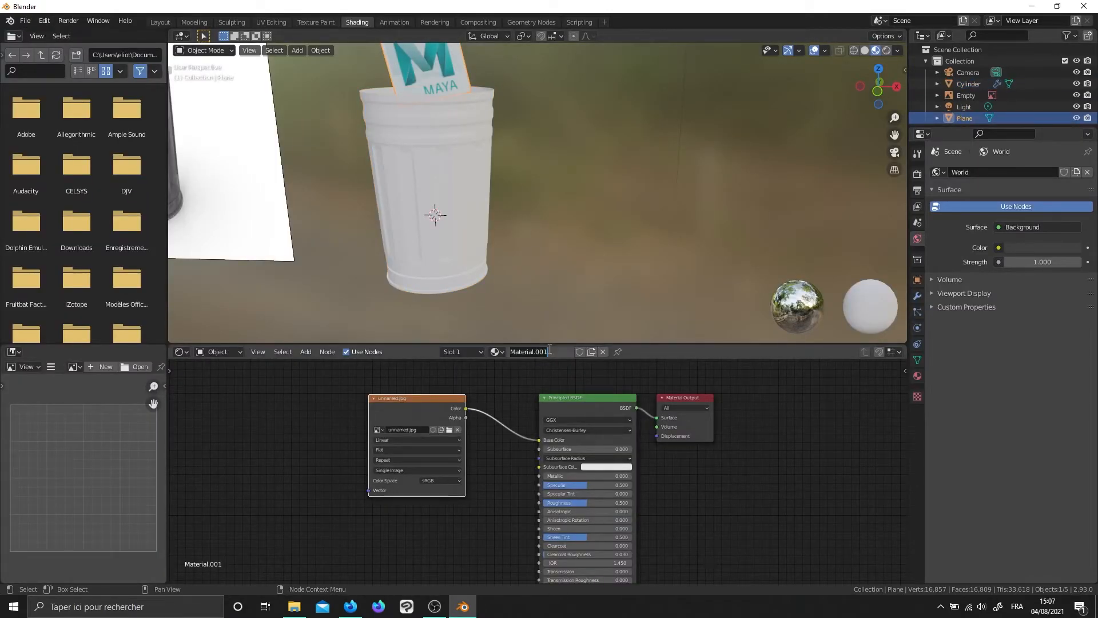
key(ctrl+a)
text(Maya_shd)
key(Return)
Create a new material for the trash can and name it Trash_shd
click(468, 157)
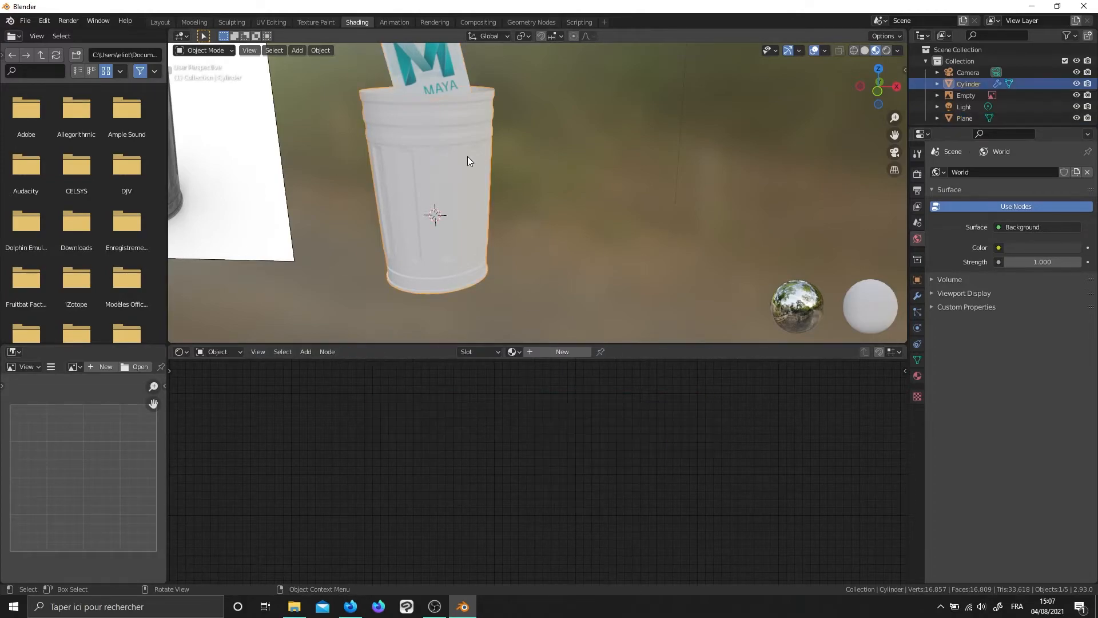
shift+middle_drag(454, 196, 654, 204)
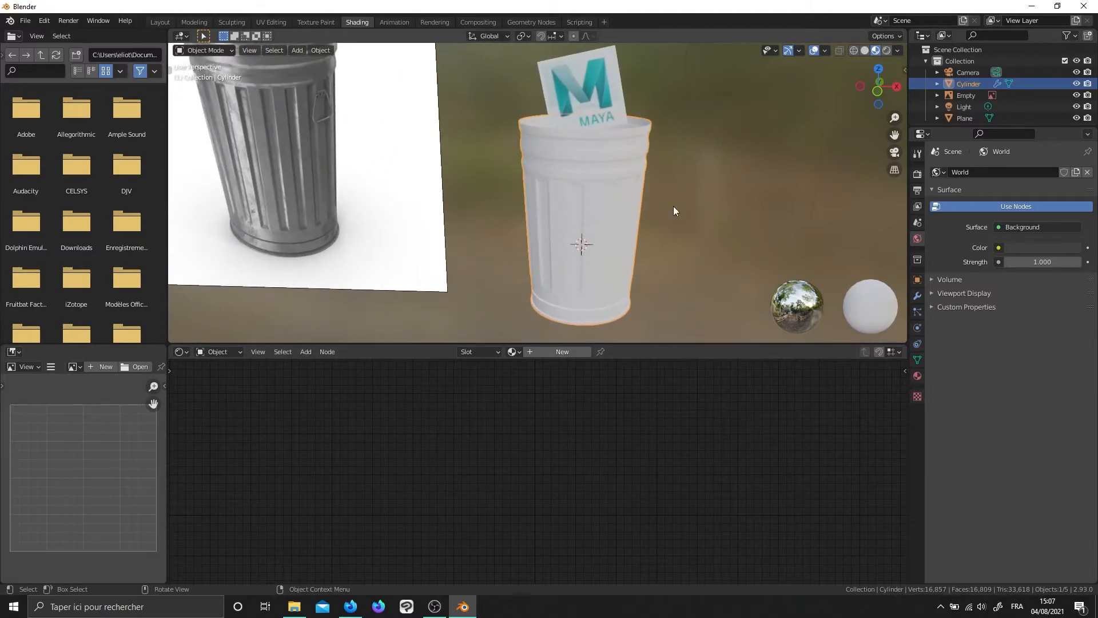
click(562, 351)
click(556, 351)
text(Trash_shd)
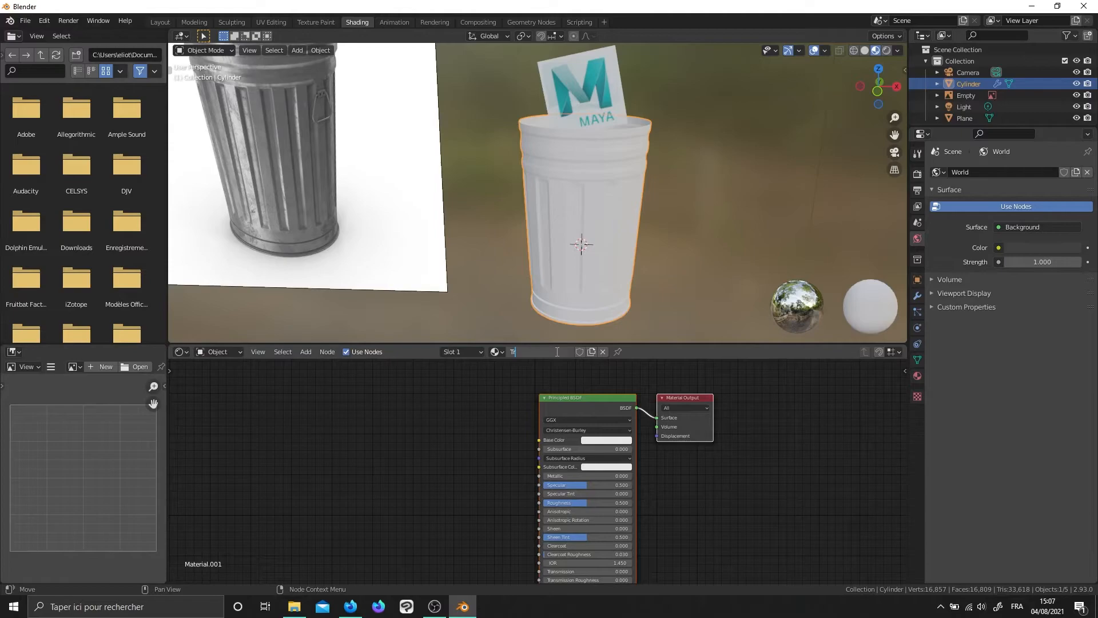
key(Return)
Set the Metallic value of the can's Principled BSDF to 1.000
scroll(656, 272, down, 1)
shift+middle_drag(659, 255, 609, 254)
scroll(583, 476, up, 4)
middle_drag(583, 475, 528, 470)
drag(526, 470, 611, 470)
mouse_move(591, 274)
middle_down()
mouse_move(605, 264)
mouse_move(595, 259)
middle_up()
shift+middle_drag(311, 165, 332, 192)
Darken the can material's Base Color to a slightly deeper neutral grey
click(564, 421)
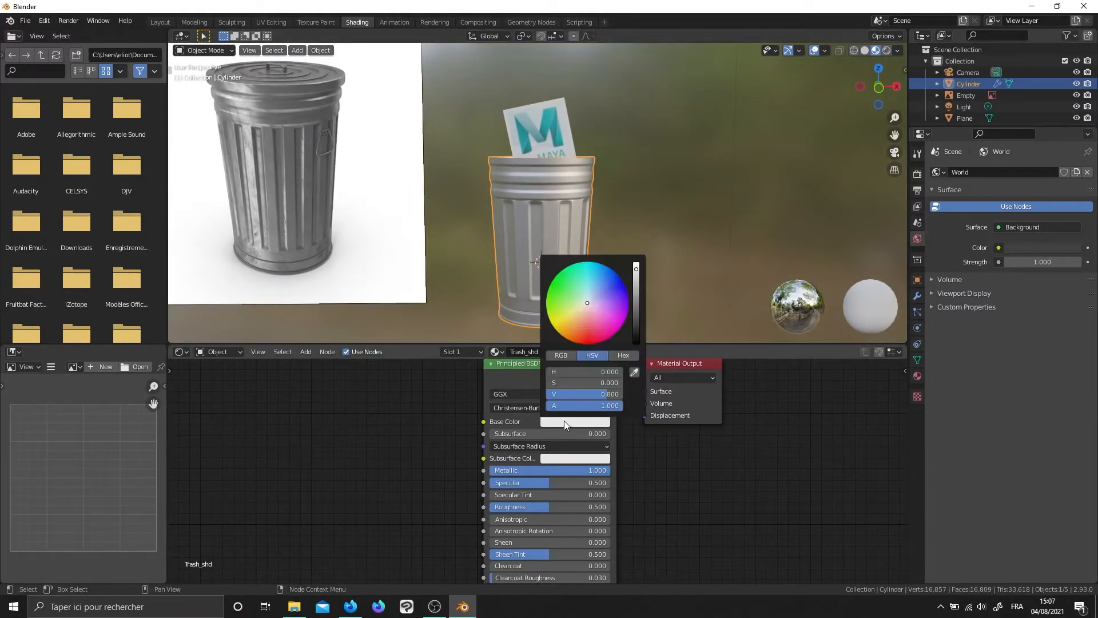
drag(637, 277, 635, 285)
middle_drag(551, 198, 509, 170)
scroll(481, 167, up, 5)
scroll(511, 168, down, 4)
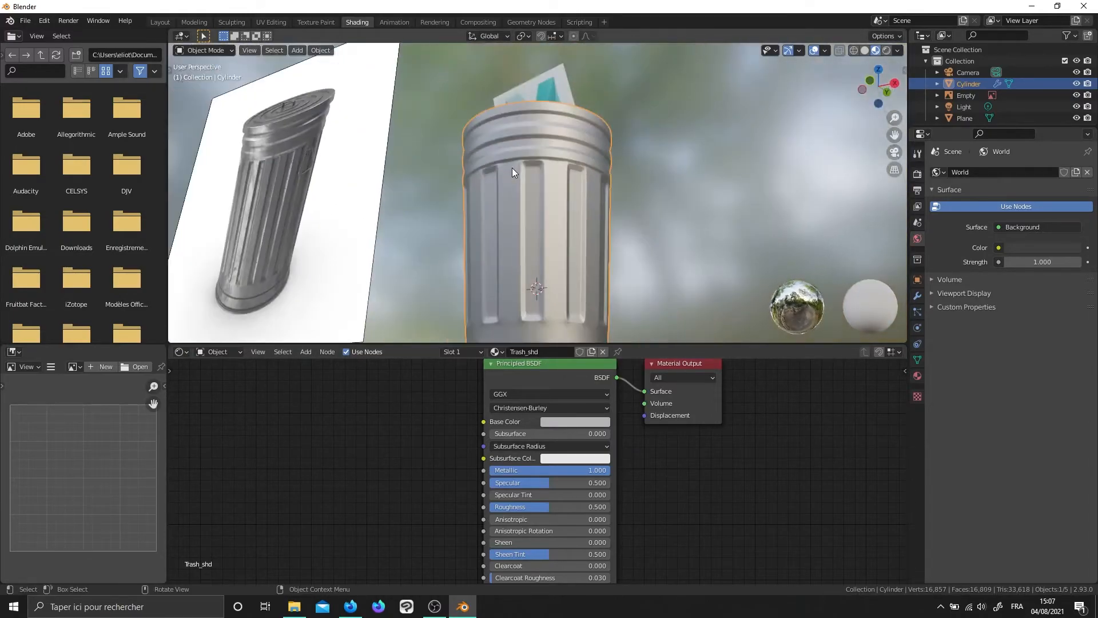
Lower the can material's Roughness to 0.391 and check the reflections on the metal
mouse_move(537, 505)
mouse_down()
mouse_move(496, 506)
mouse_move(600, 507)
mouse_move(537, 507)
mouse_up()
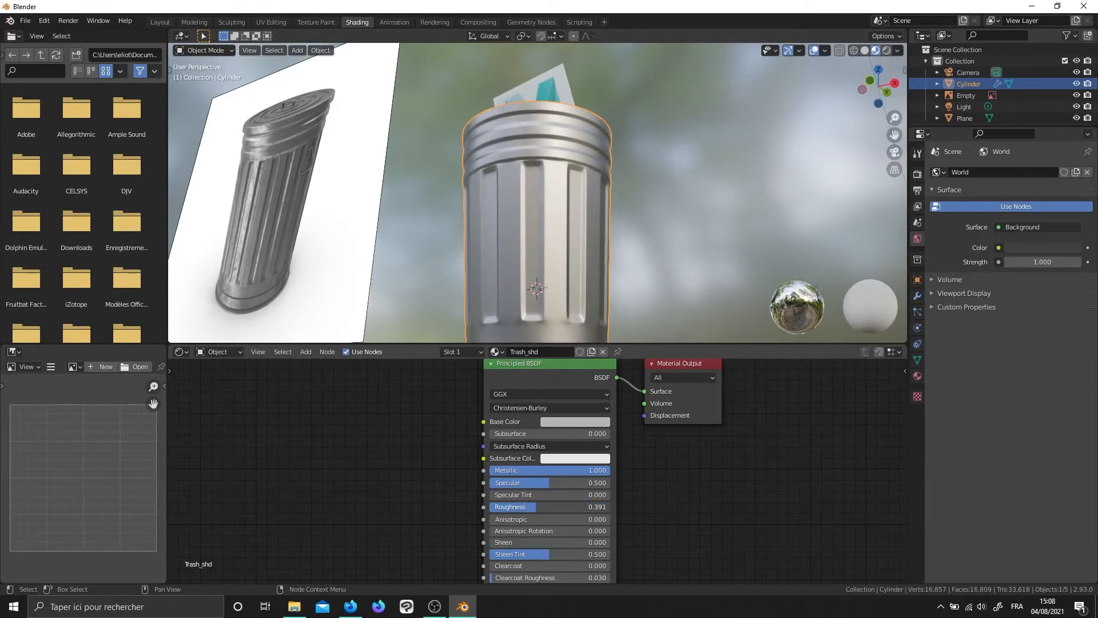
middle_drag(303, 235, 709, 342)
scroll(587, 201, up, 8)
scroll(586, 201, down, 8)
shift+middle_drag(628, 218, 500, 128)
scroll(500, 128, down, 3)
shift+middle_drag(689, 234, 490, 131)
Add a Noise Texture node to Trash_shd, ahead of the Principled BSDF
middle_drag(369, 427, 610, 459)
scroll(536, 457, down, 1)
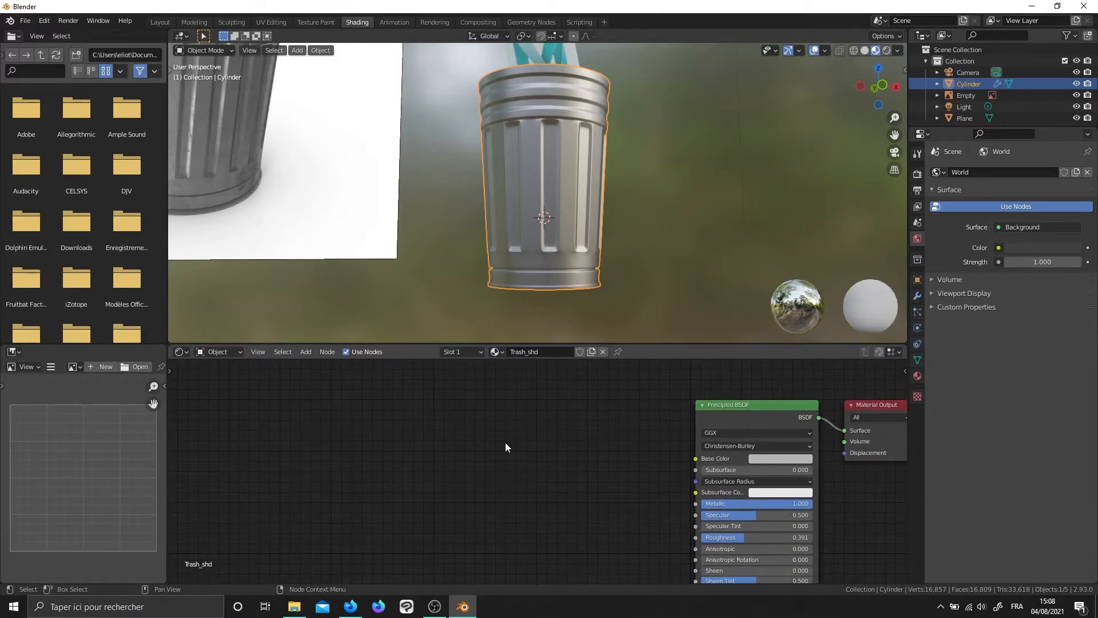
key(shift+a)
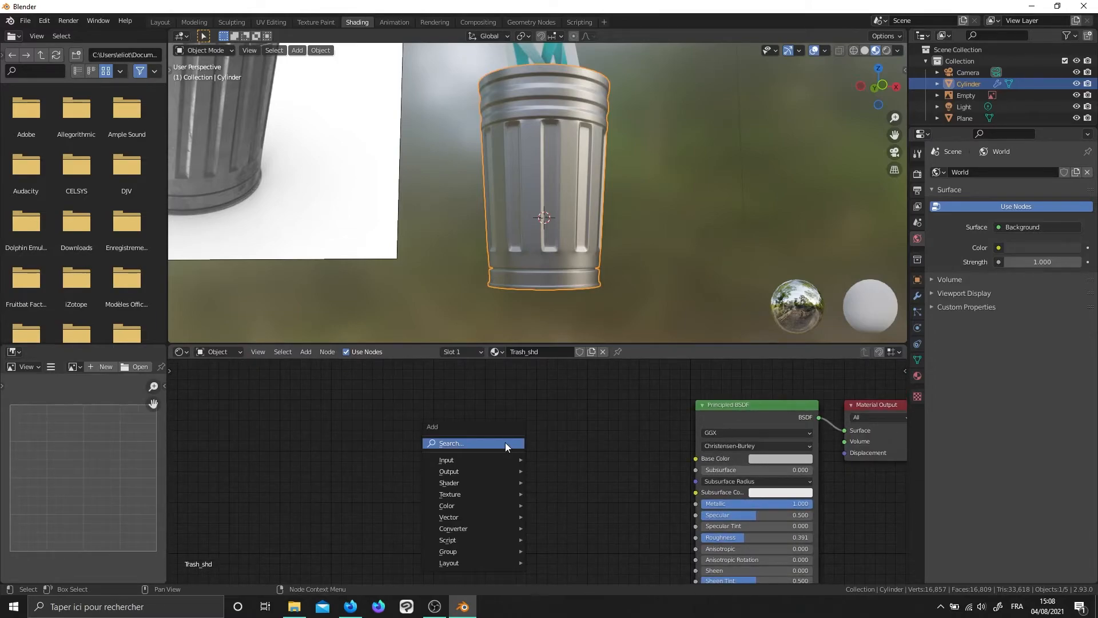
click(505, 442)
click(440, 390)
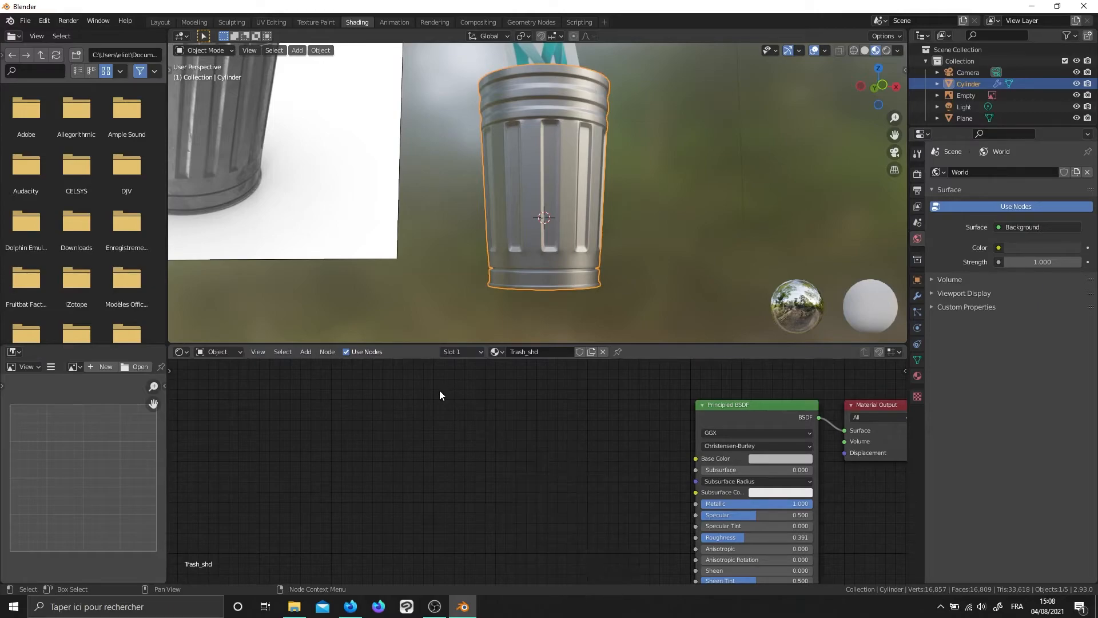
click(305, 352)
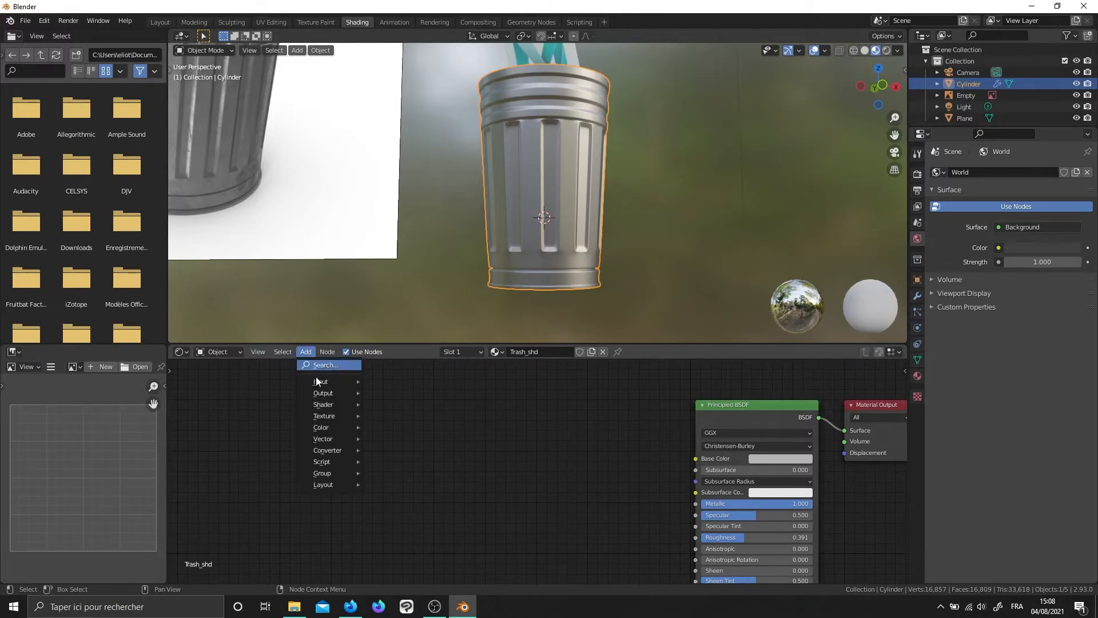
click(317, 366)
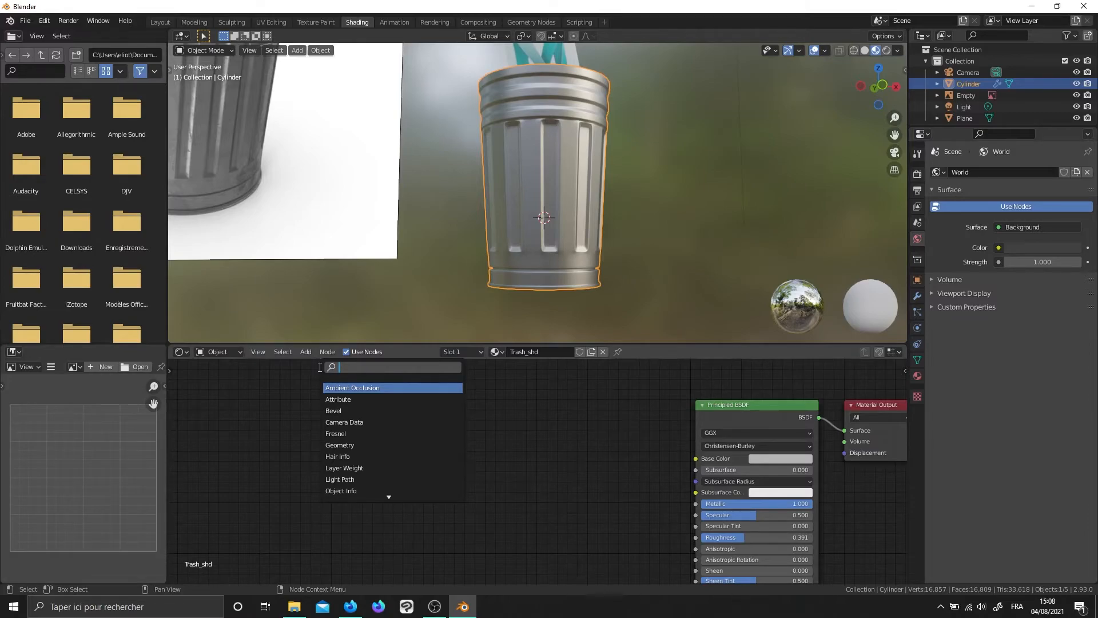
text(noise)
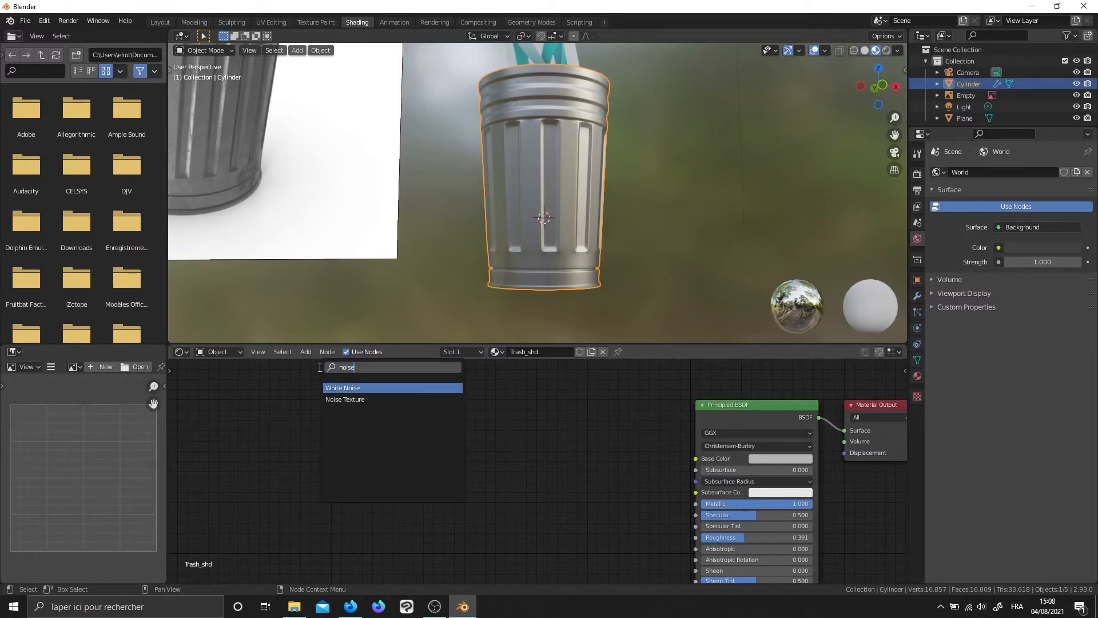
click(347, 400)
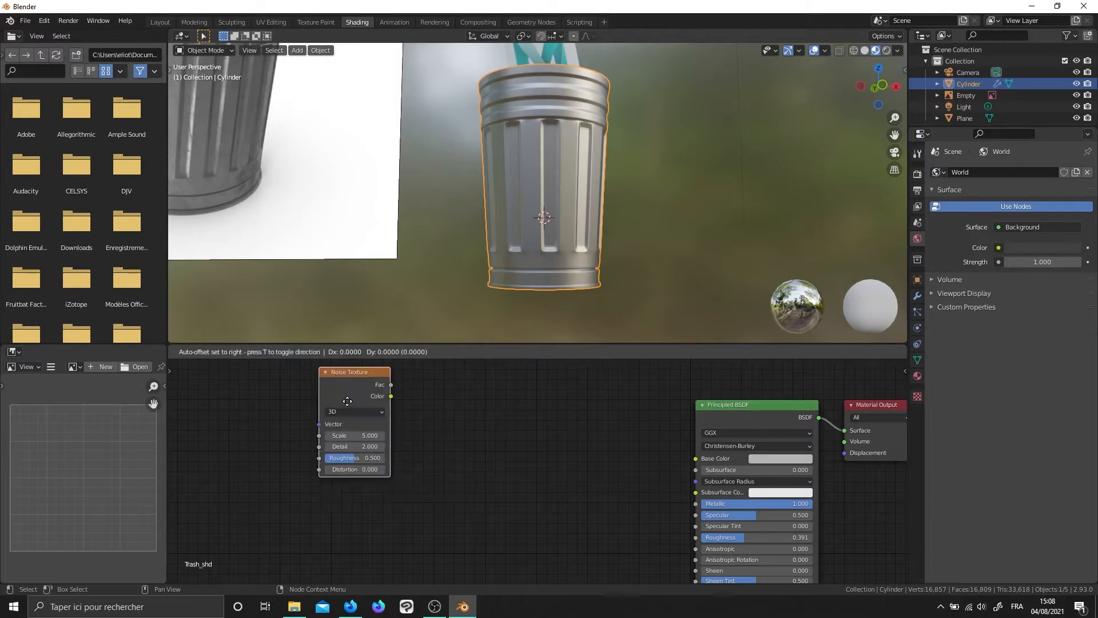
click(495, 478)
Try driving the can's Base Color with the Noise Texture's Fac output
middle_drag(580, 474, 474, 492)
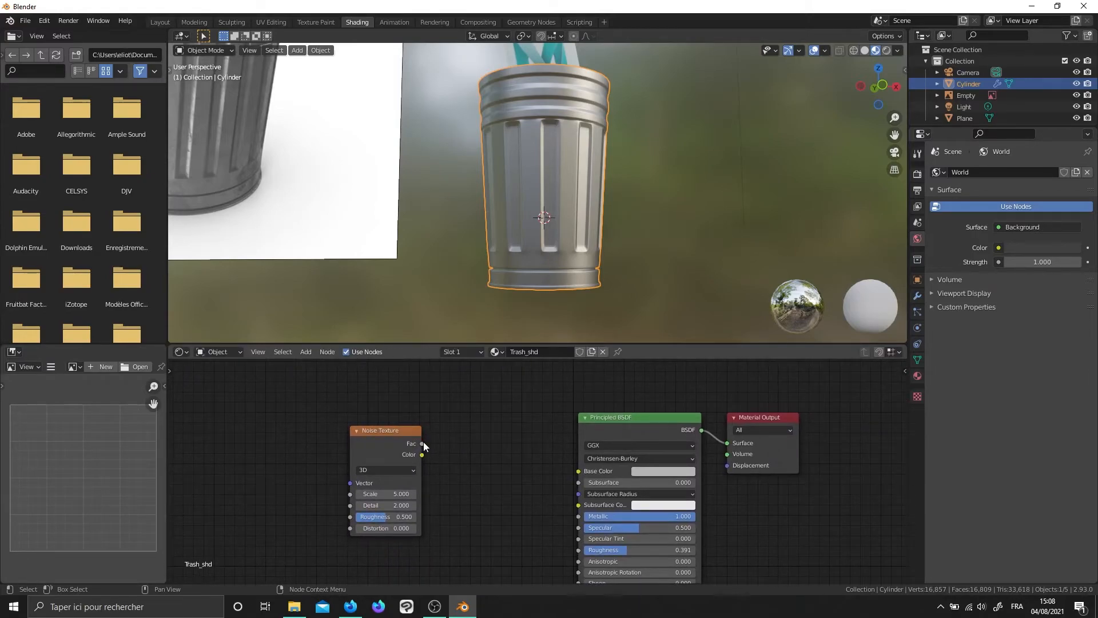
drag(423, 442, 578, 471)
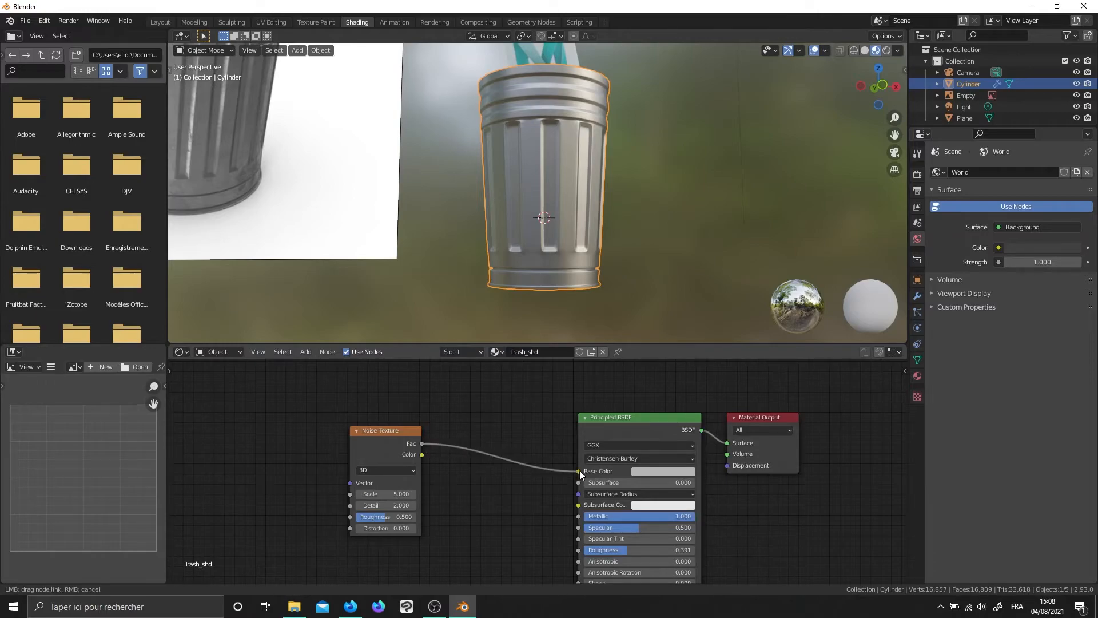
scroll(605, 243, up, 1)
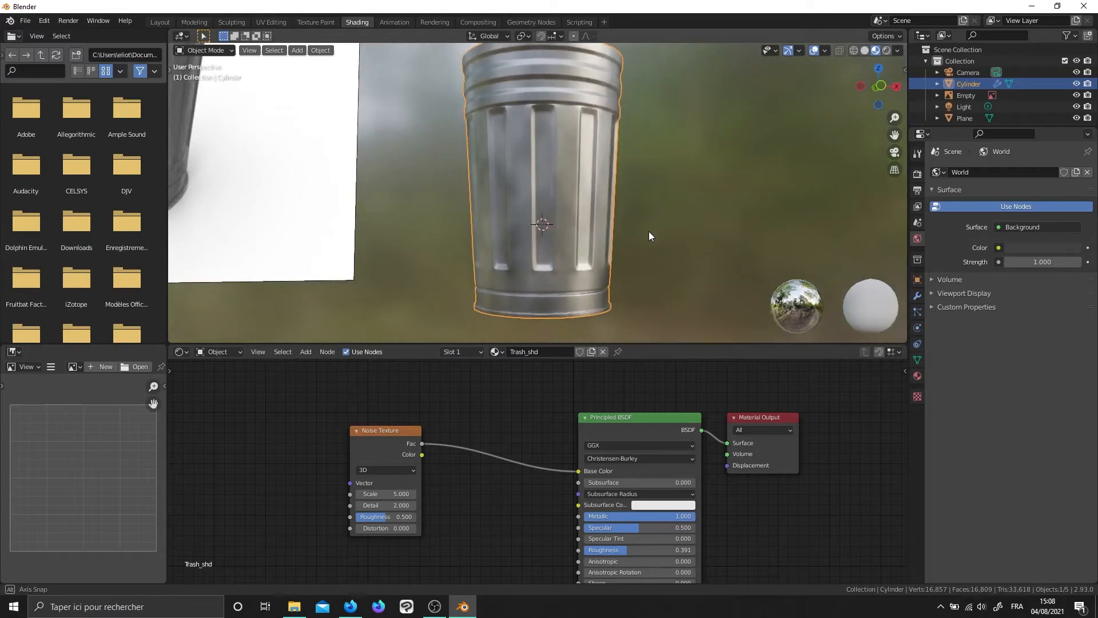
middle_drag(650, 231, 587, 228)
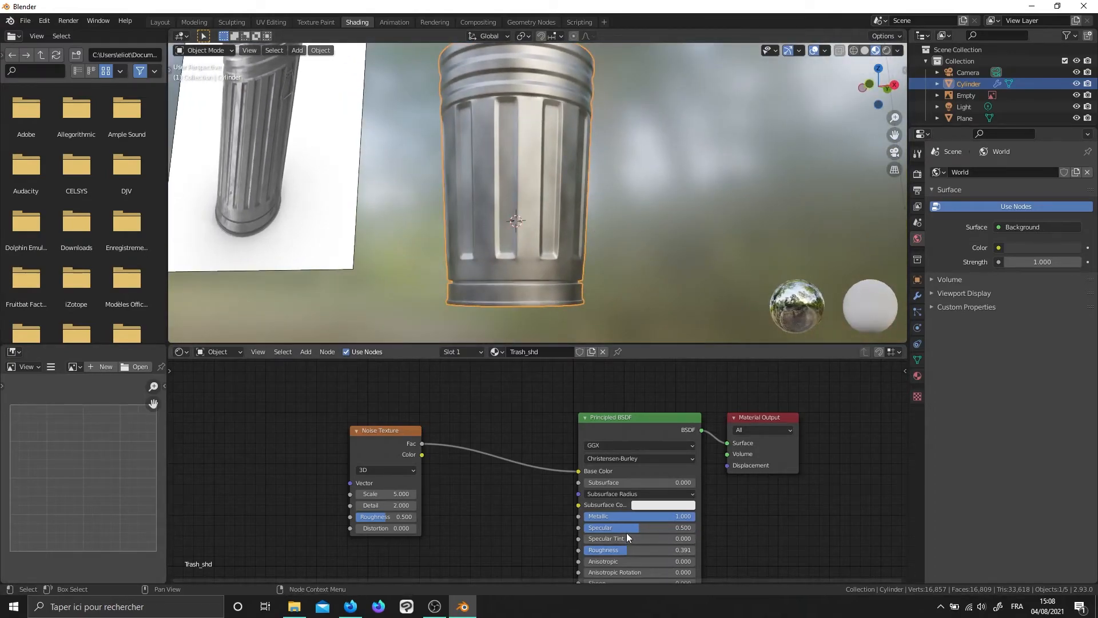
Route the noise straight to the Material Output's Surface for preview and set its Scale to 17.1, Detail to 8 and Roughness to 1
drag(578, 471, 726, 443)
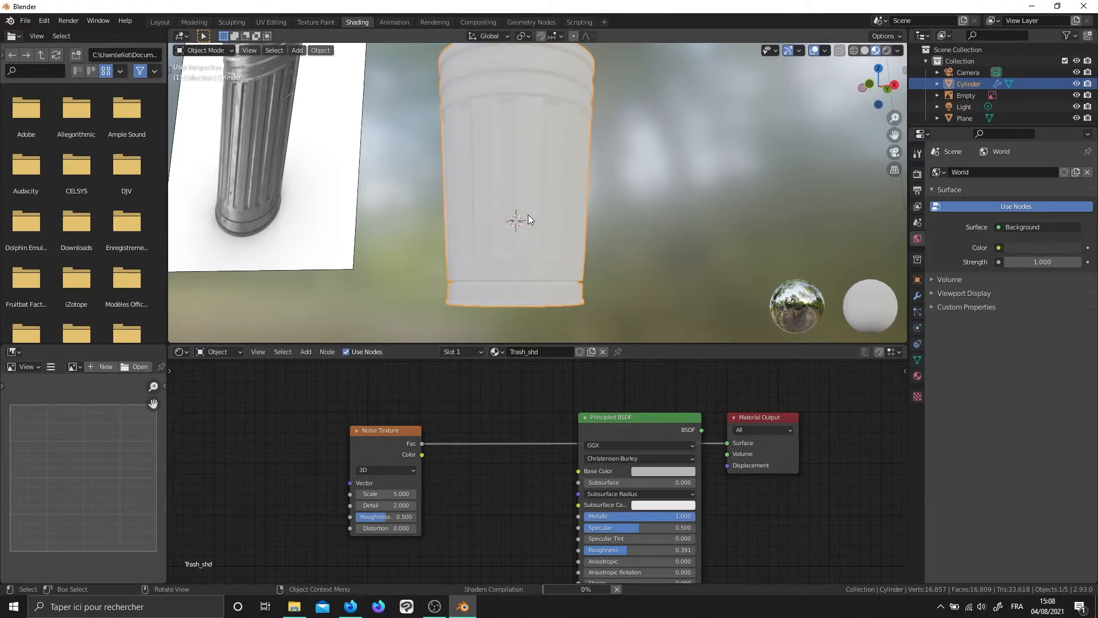
middle_drag(531, 210, 591, 223)
click(383, 493)
text(6.3)
key(Return)
drag(373, 493, 434, 493)
drag(375, 518, 414, 518)
click(369, 506)
text(2.08)
key(Return)
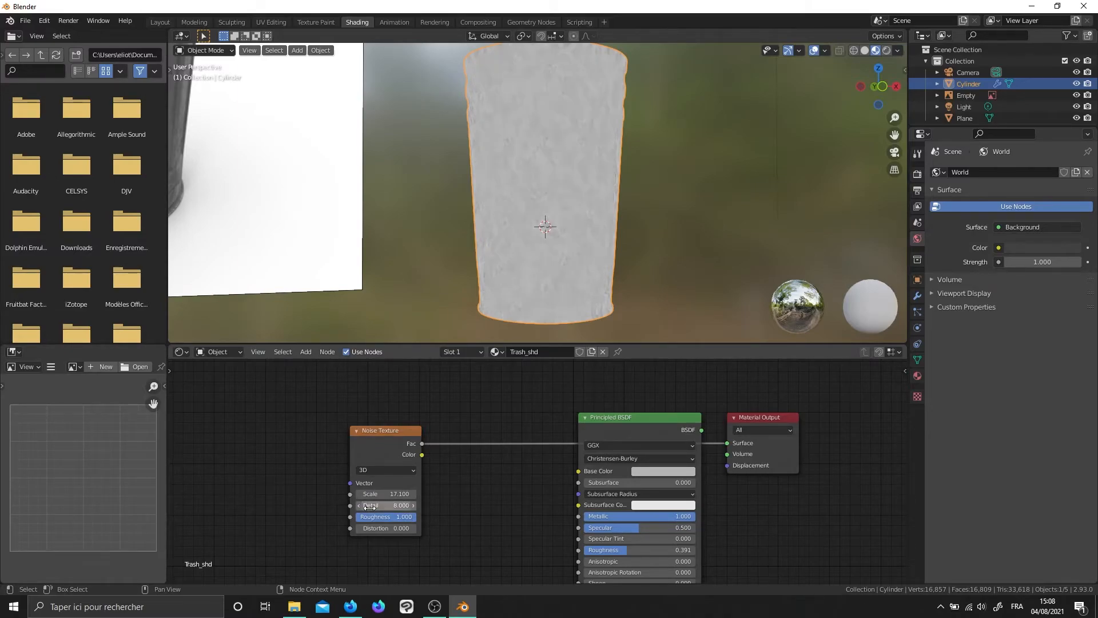
Try smaller noise scales on the can and settle on a Scale of 5
scroll(550, 289, up, 5)
drag(394, 493, 374, 494)
drag(385, 494, 356, 493)
scroll(650, 128, down, 4)
middle_drag(638, 141, 614, 151)
click(382, 492)
text(5)
key(Return)
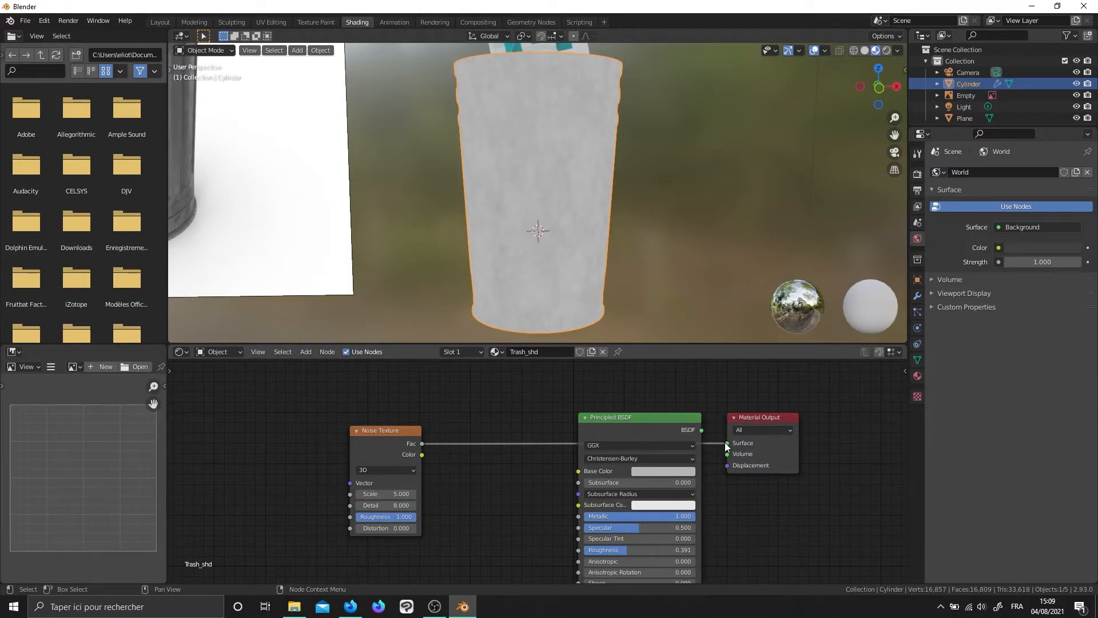
Connect the noise's Fac output to the Principled BSDF's Roughness and link the BSDF back to the Material Output's Surface
drag(726, 443, 572, 551)
drag(701, 429, 727, 443)
scroll(590, 235, up, 2)
middle_drag(590, 235, 575, 213)
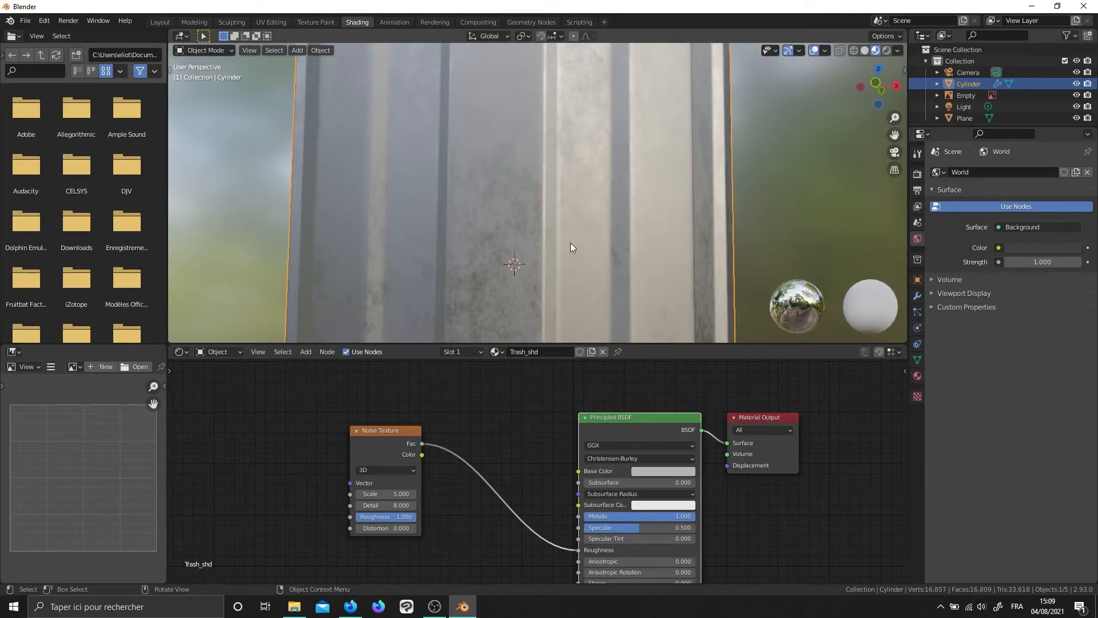
scroll(572, 247, down, 5)
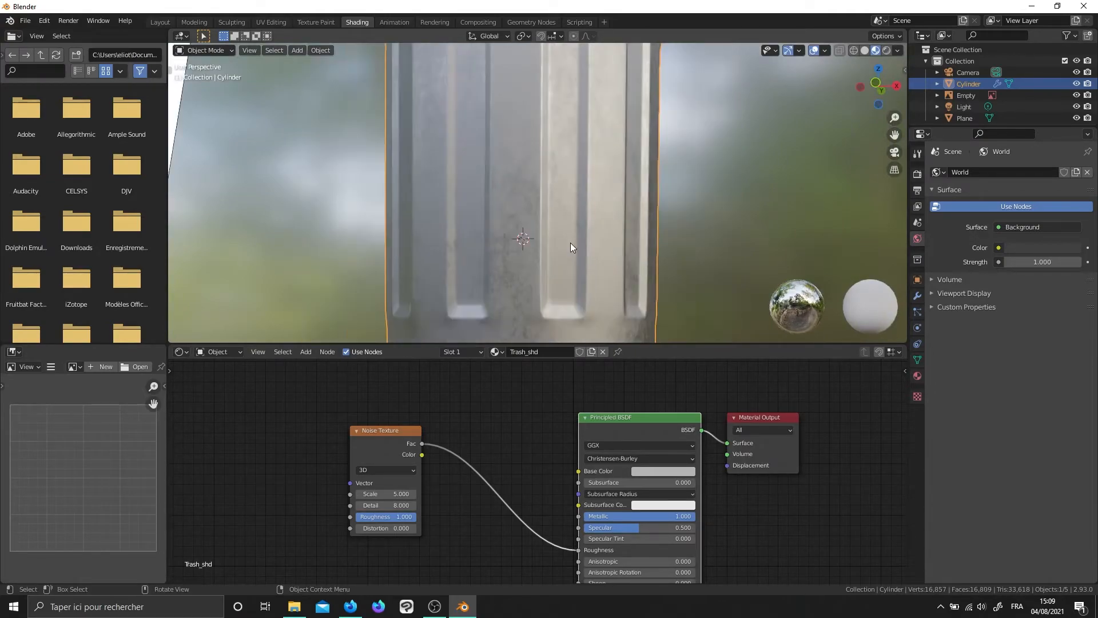
Insert a ColorRamp node between the Noise Texture and the Principled BSDF's Roughness
click(468, 448)
key(shift+a)
click(494, 424)
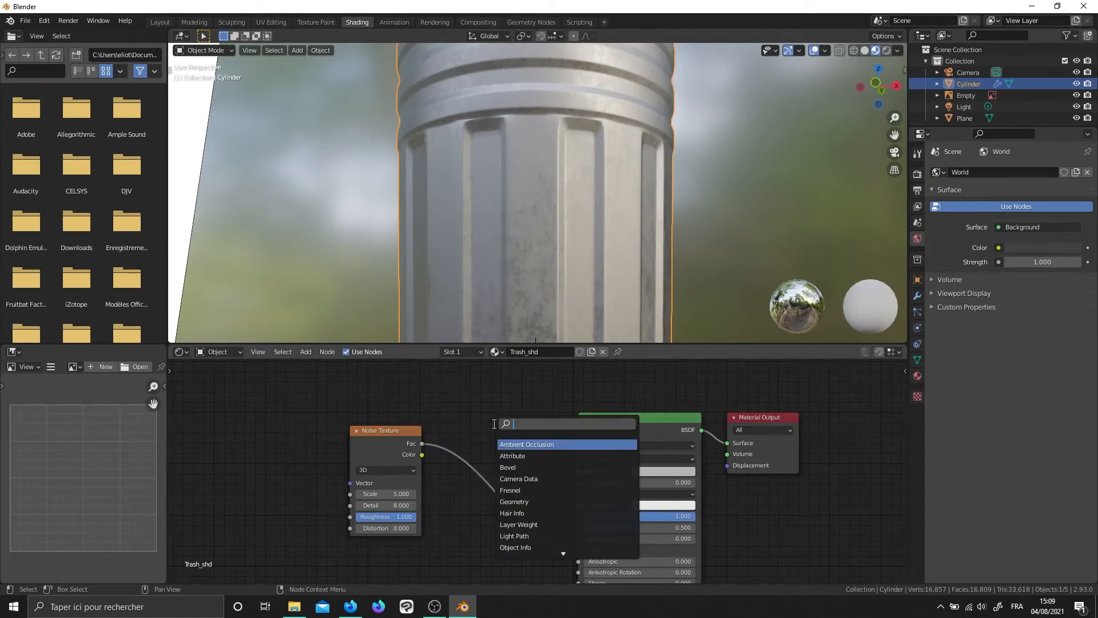
text(ramp)
key(Return)
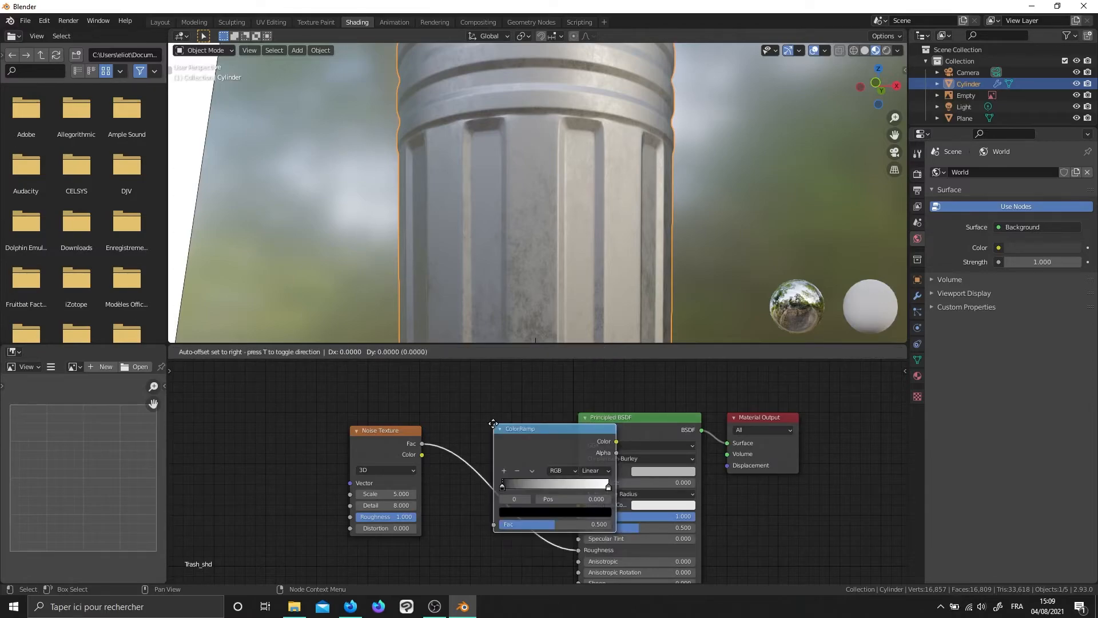
click(468, 424)
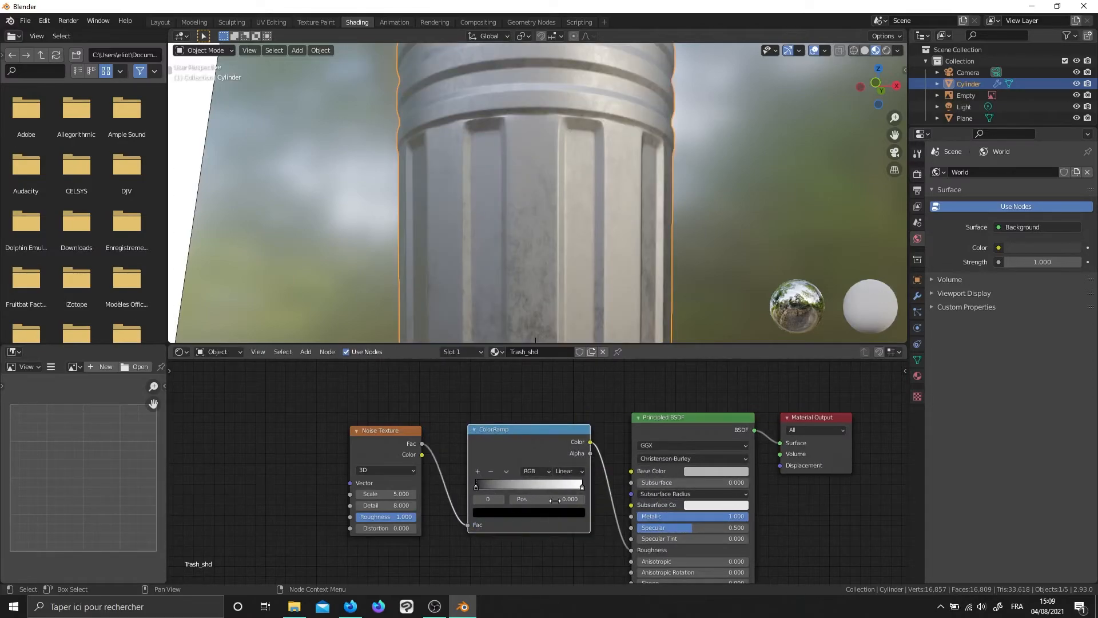
Darken the ColorRamp's white stop at position 1.000 to a light grey
click(581, 484)
click(576, 512)
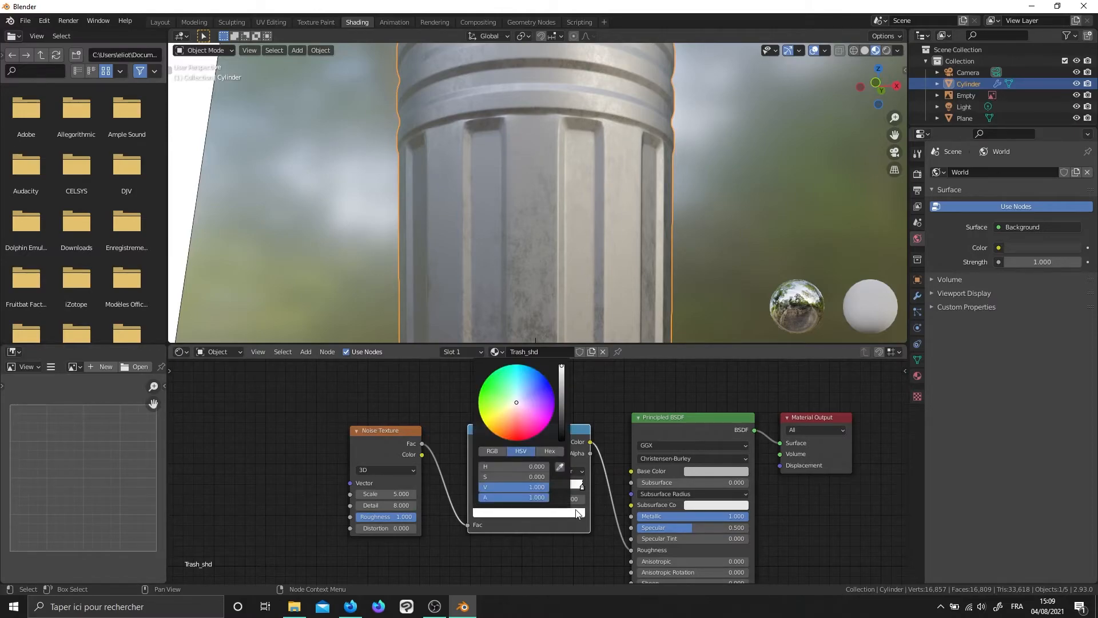
mouse_move(561, 383)
mouse_down()
mouse_move(561, 400)
mouse_move(562, 365)
mouse_move(562, 374)
mouse_up()
scroll(551, 301, down, 3)
scroll(551, 302, down, 2)
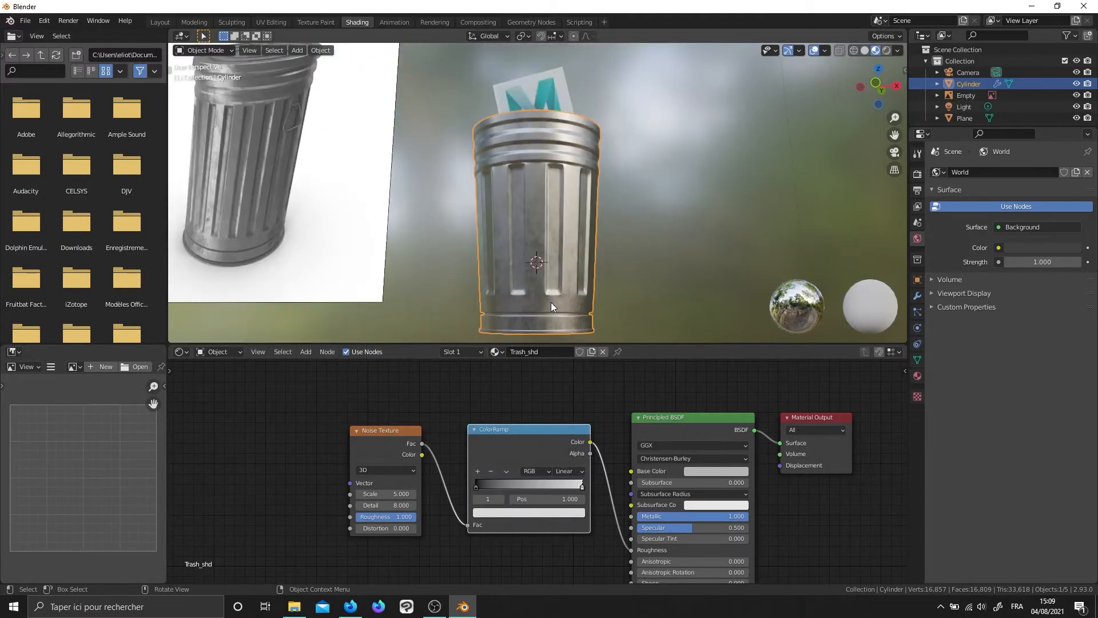
Lighten the ColorRamp's black stop at position 0.000 to a value of 0.044
click(479, 487)
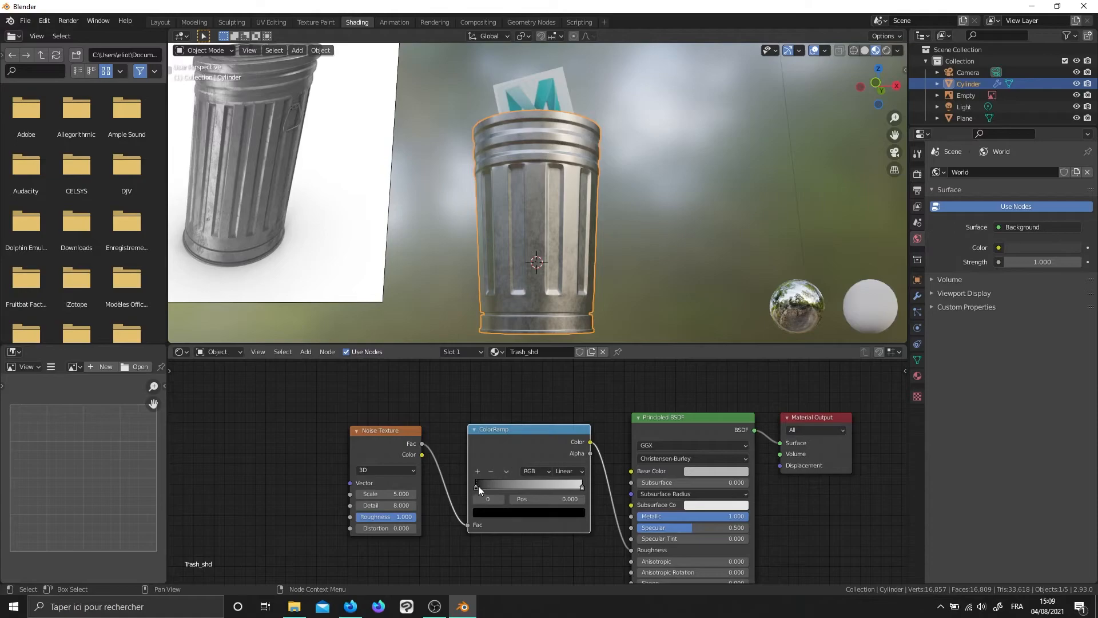
click(486, 513)
mouse_move(563, 433)
mouse_down()
mouse_move(561, 409)
mouse_move(562, 419)
mouse_up()
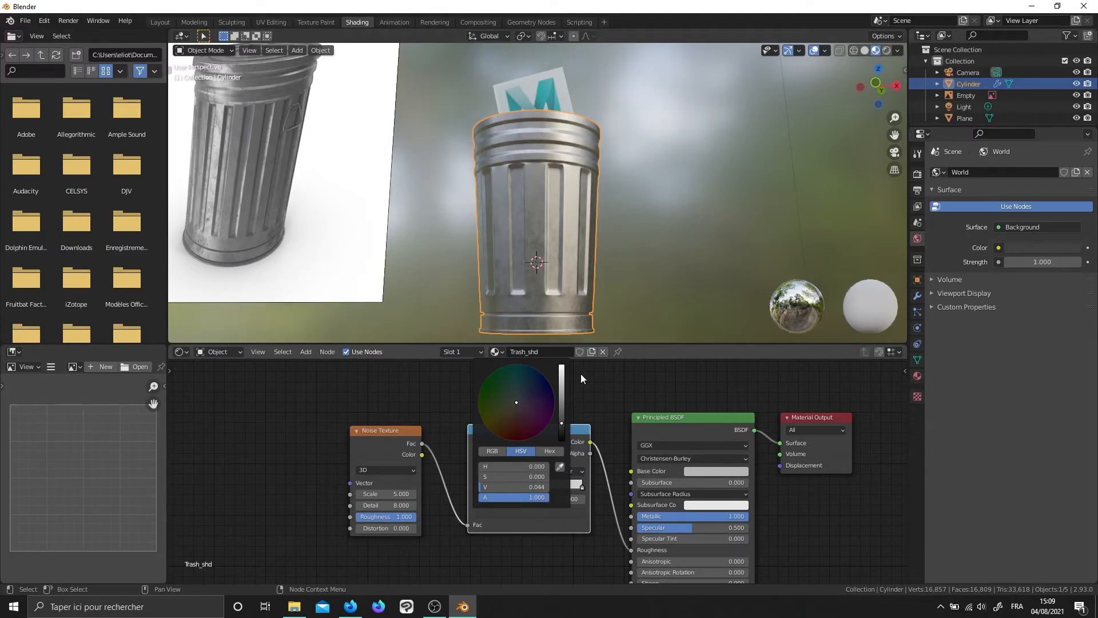
click(626, 298)
mouse_move(625, 299)
middle_down()
mouse_move(553, 331)
mouse_move(625, 50)
mouse_move(647, 152)
mouse_move(588, 174)
mouse_move(584, 190)
mouse_move(582, 160)
mouse_move(612, 148)
middle_up()
scroll(628, 147, up, 2)
scroll(628, 143, down, 3)
Switch to the Layout workspace and select the trash can near its rim
click(162, 22)
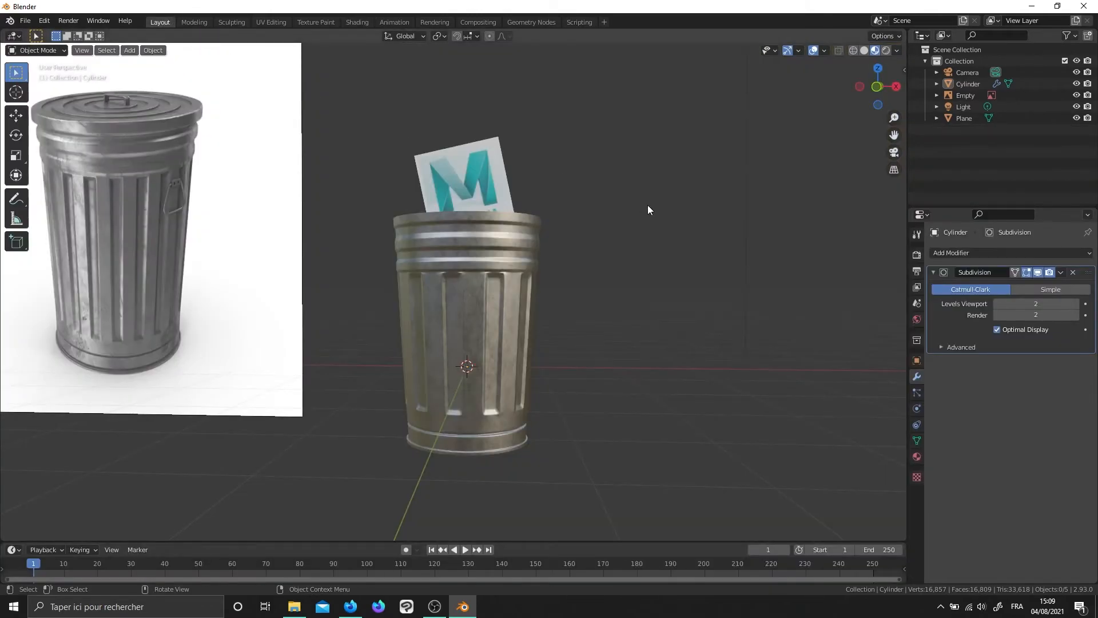
middle_drag(648, 209, 588, 259)
scroll(537, 251, up, 6)
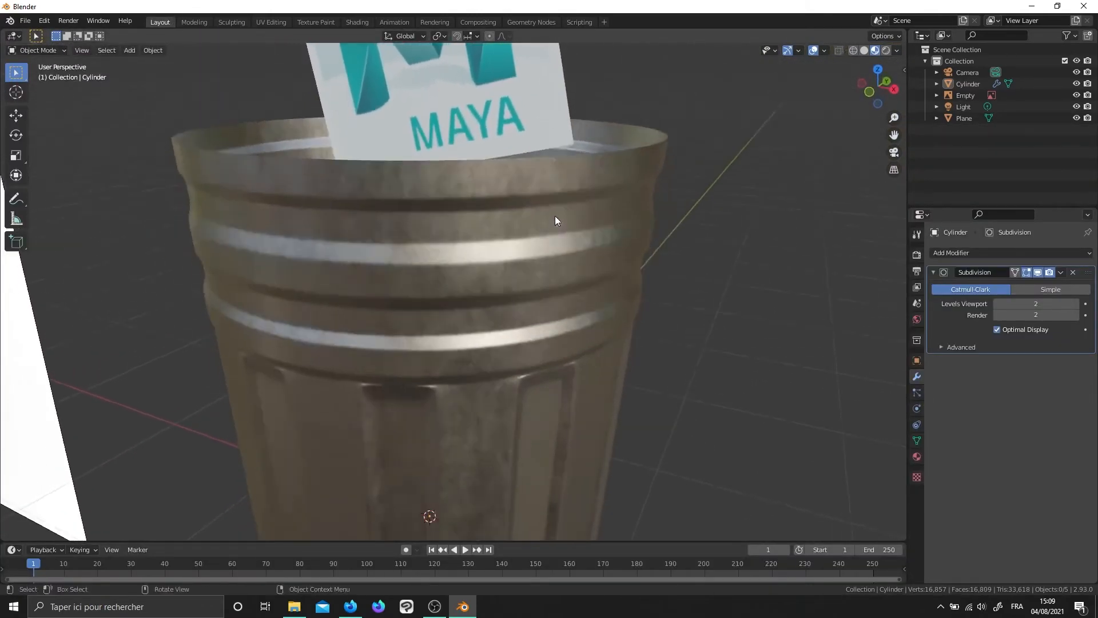
click(554, 222)
middle_drag(596, 175, 620, 212)
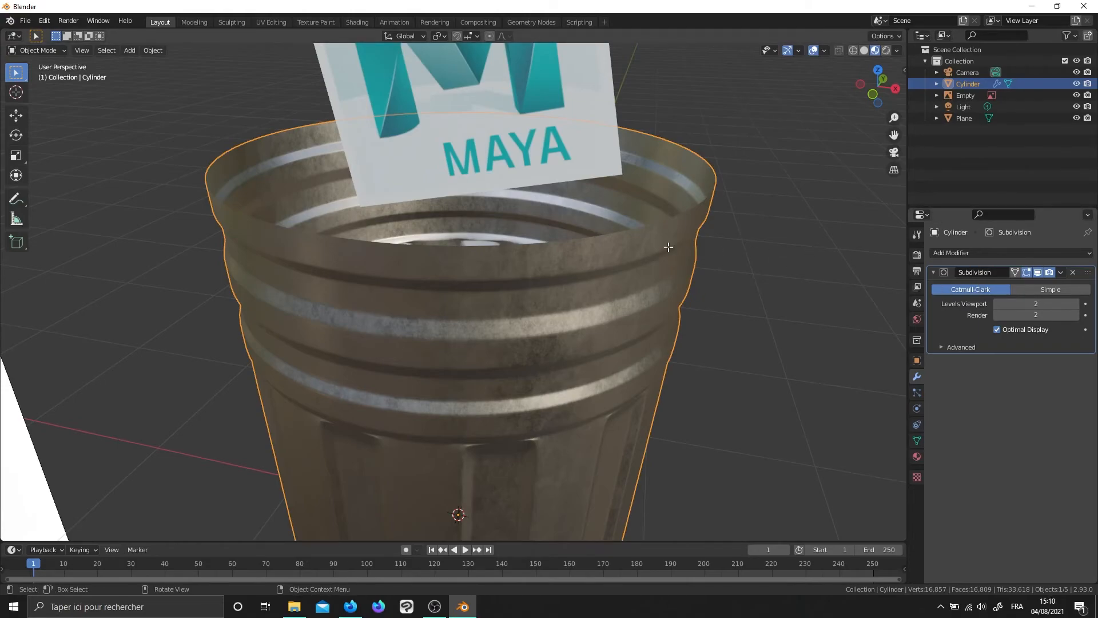
Try to extrude all of the trash can's faces as one region by about -0.01 m, and undo it
key(Tab)
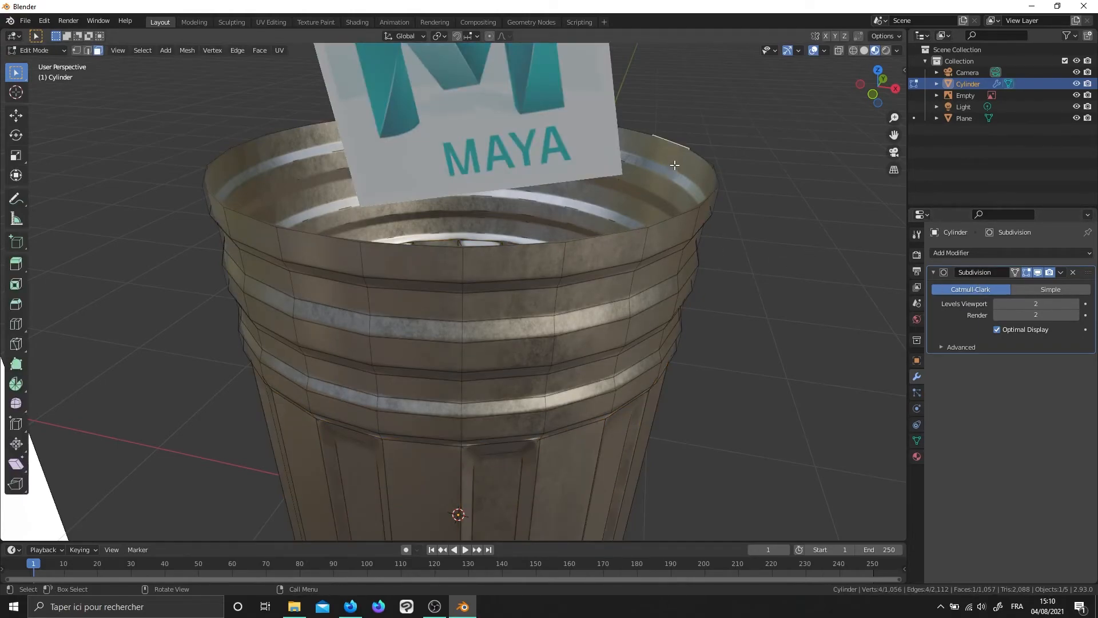
key(a)
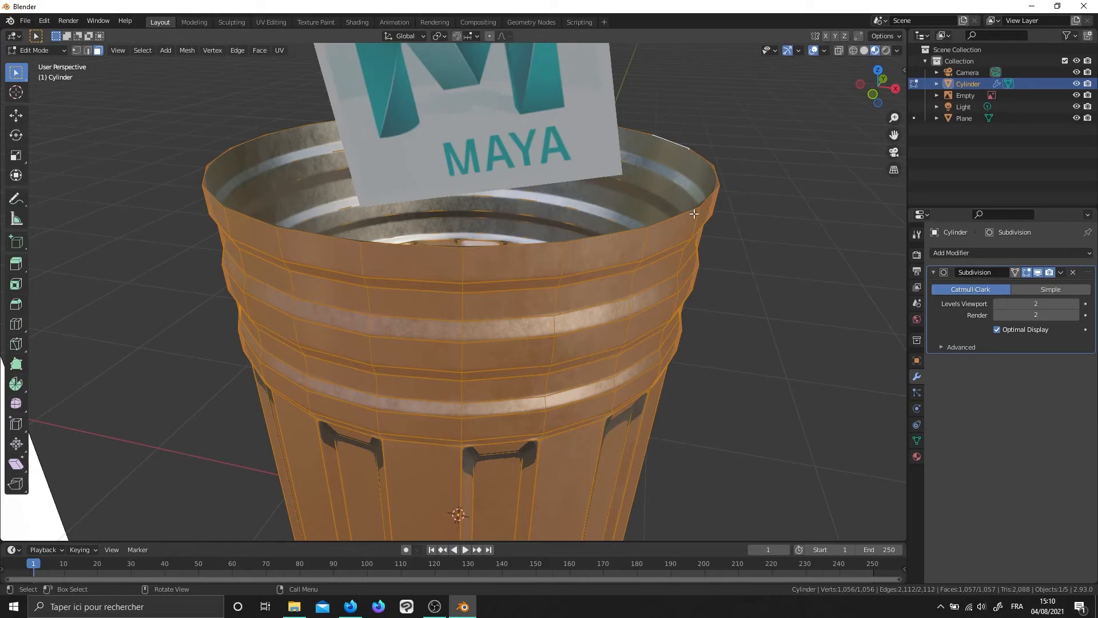
key(e)
right_click(680, 241)
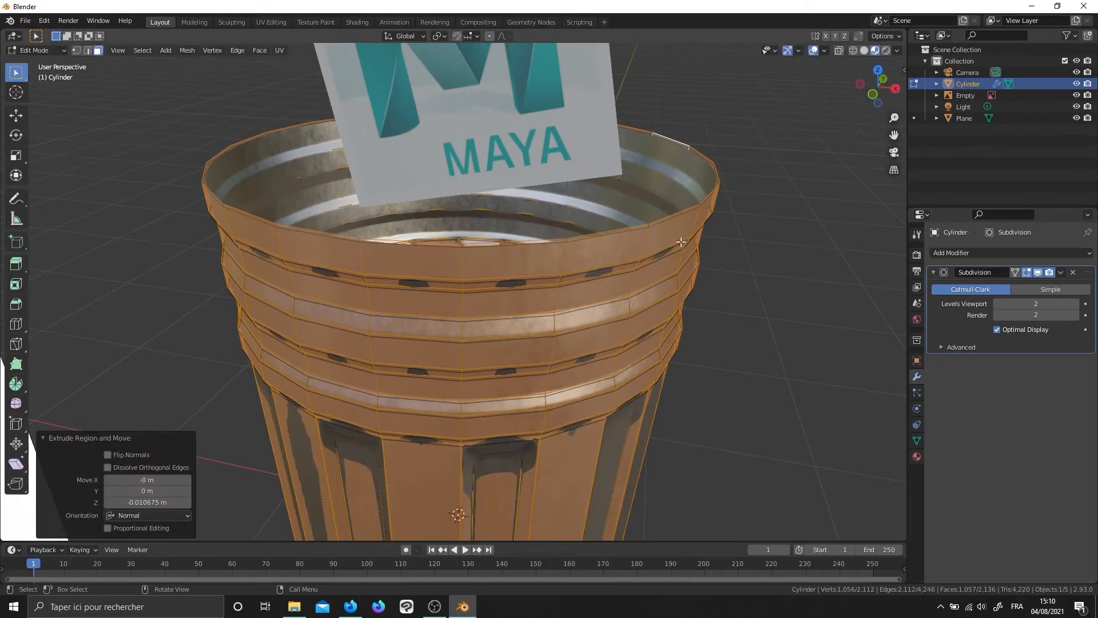
key(ctrl+z)
Try to extrude all of the trash can's faces along their normals with an offset of -0.0601 m, undo it and return to Object Mode
key(alt+e)
click(680, 241)
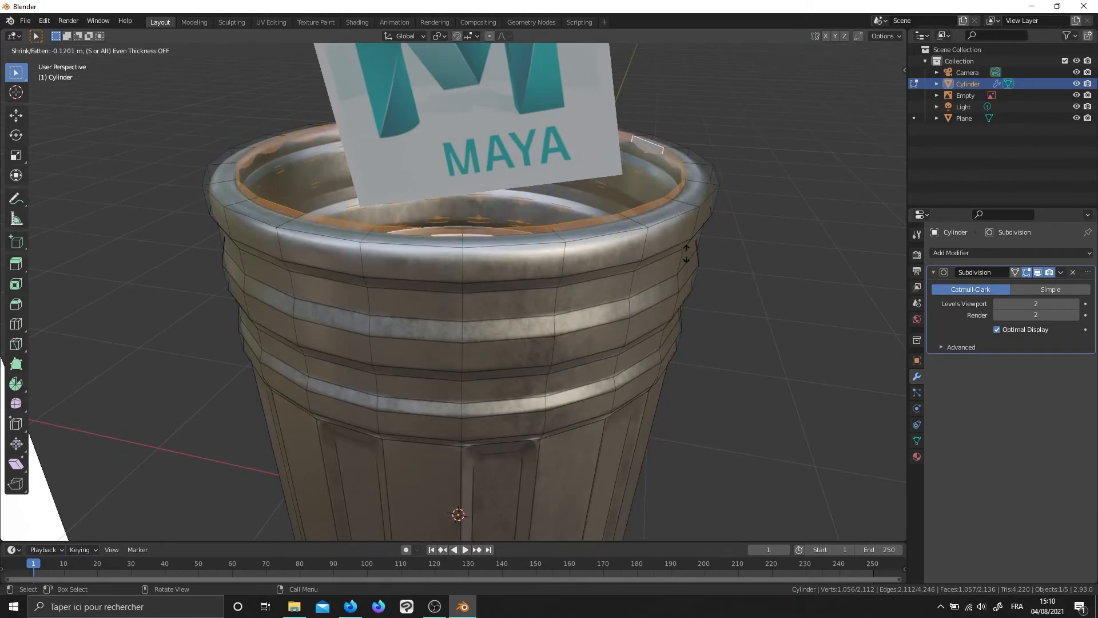
click(674, 247)
mouse_move(691, 271)
middle_down()
mouse_move(755, 297)
mouse_move(685, 260)
middle_up()
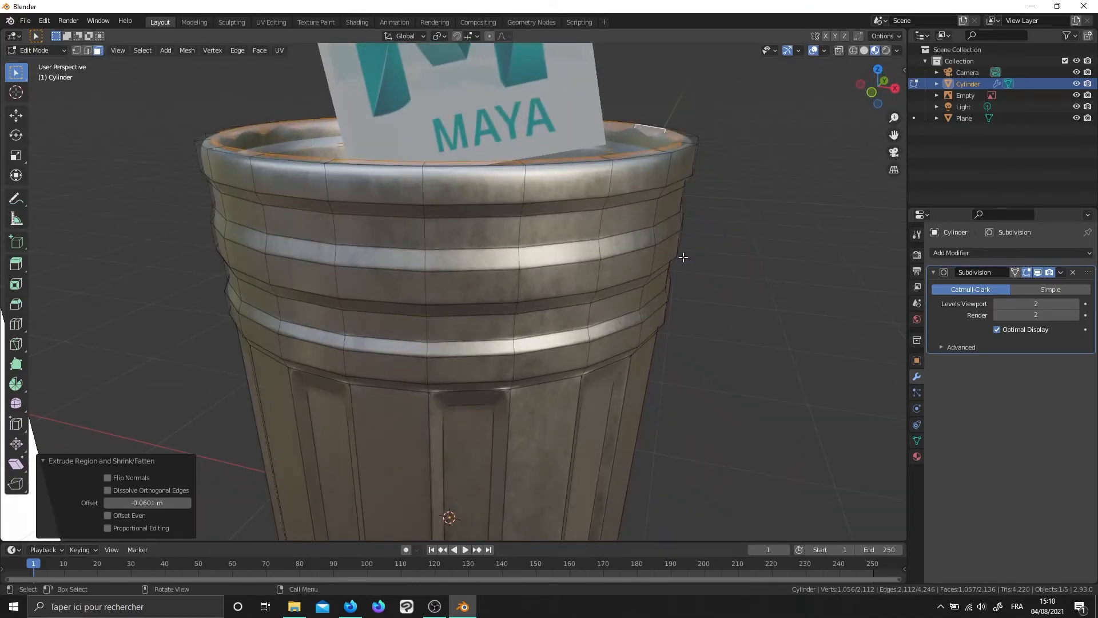
key(ctrl+z)
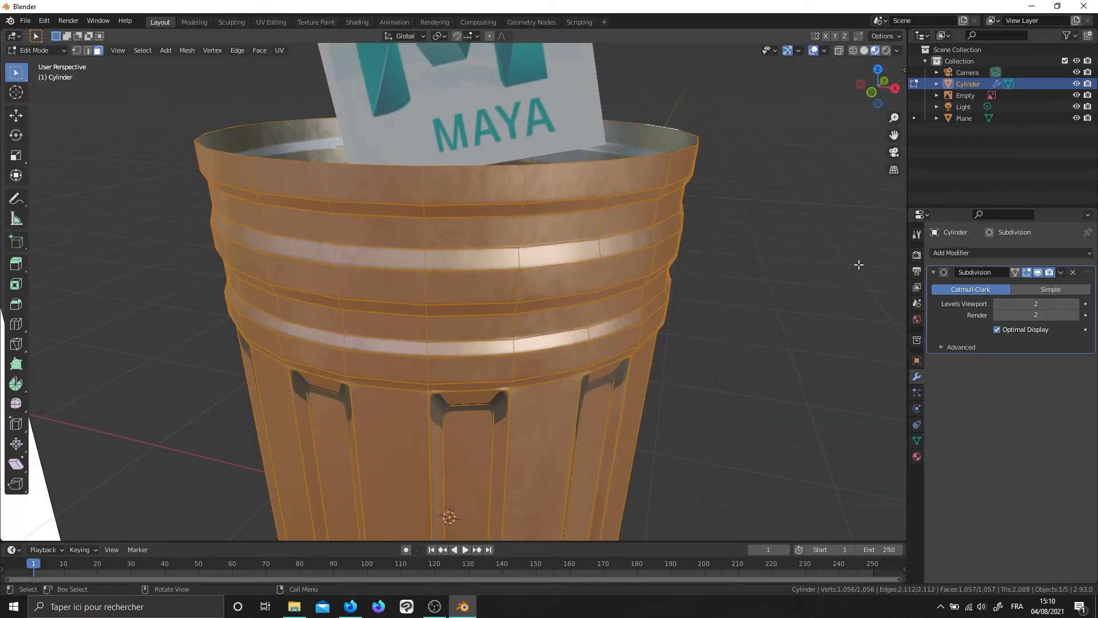
key(Tab)
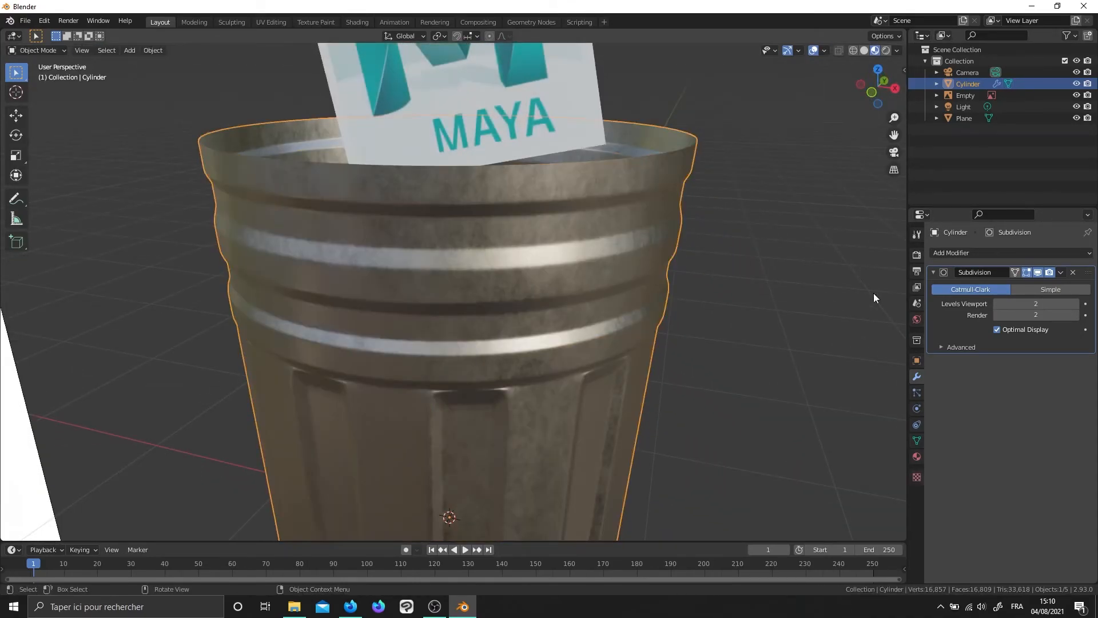
Add a Solidify modifier to the trash can and set its thickness to 0.02 m
click(967, 254)
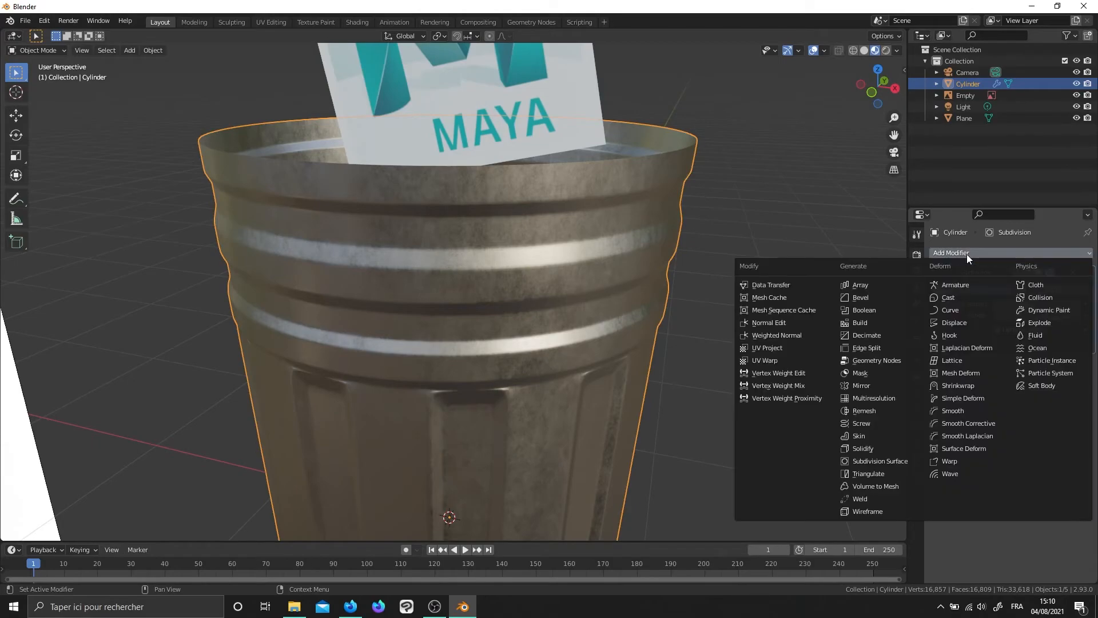
click(875, 448)
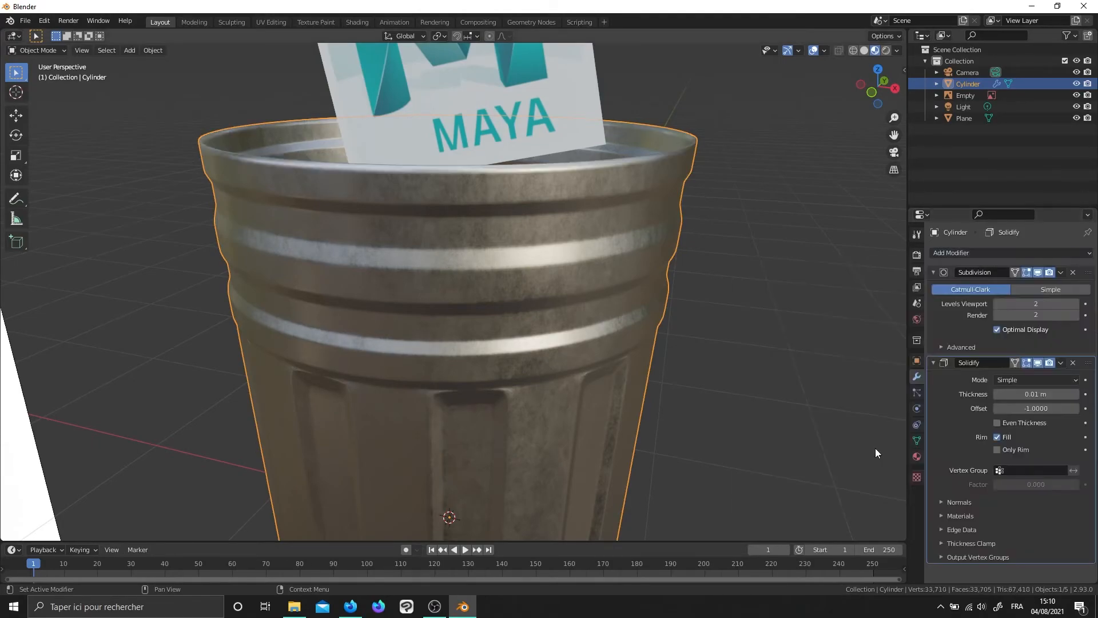
middle_drag(659, 279, 607, 265)
click(1074, 394)
key(Tab)
middle_drag(790, 380, 729, 326)
middle_drag(660, 294, 721, 279)
key(Tab)
click(764, 277)
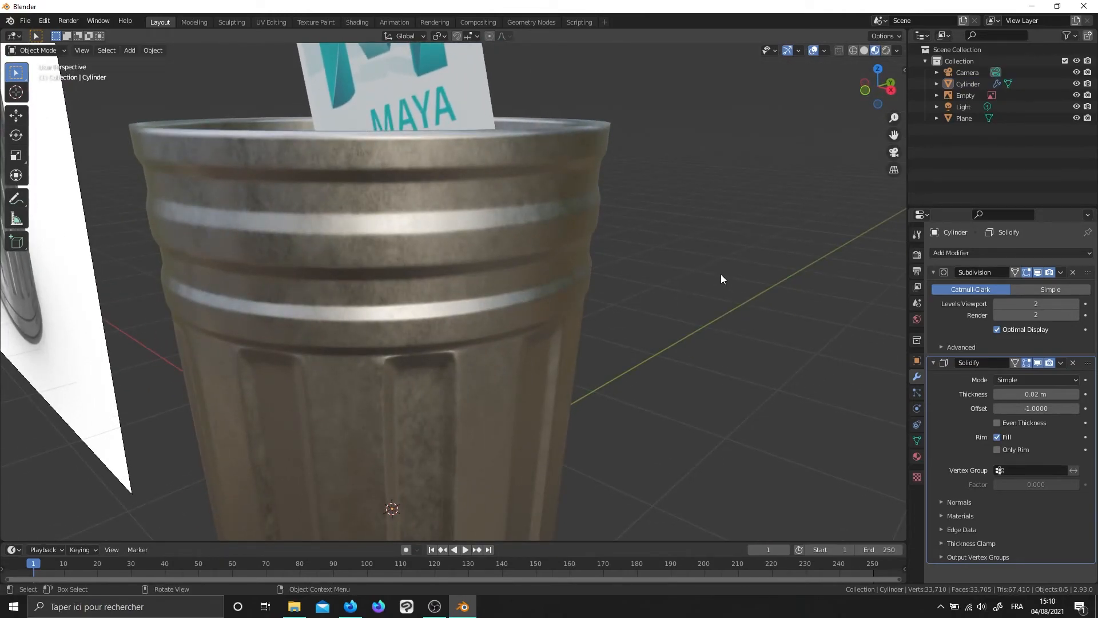
Try Solidify thicknesses of 0.26 m and -0.06 m on the trash can, and remove the modifier
drag(1065, 394, 1095, 394)
middle_drag(631, 284, 743, 331)
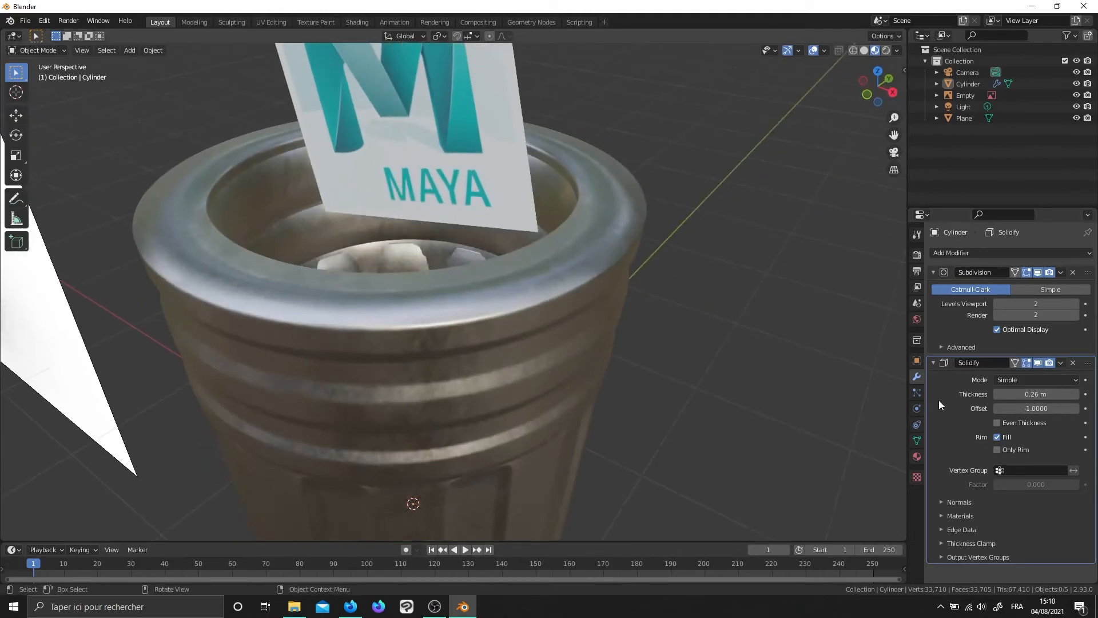
mouse_move(1045, 394)
mouse_down()
mouse_move(1005, 394)
mouse_move(1045, 394)
mouse_up()
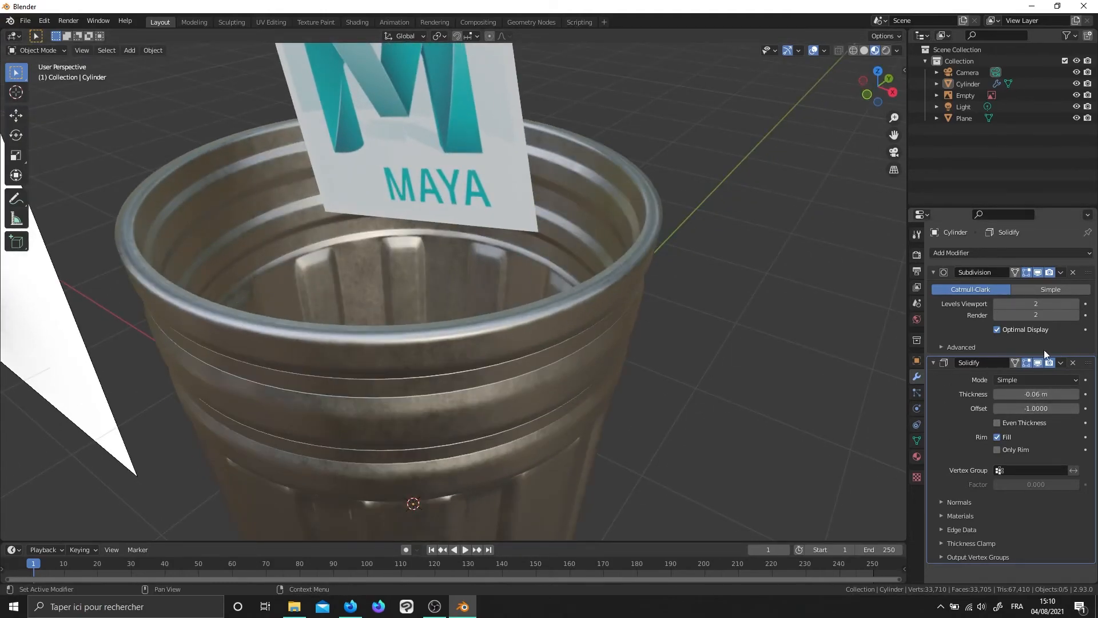
click(1073, 363)
Add a Solidify modifier with the default 0.01 m thickness to the trash can
click(961, 253)
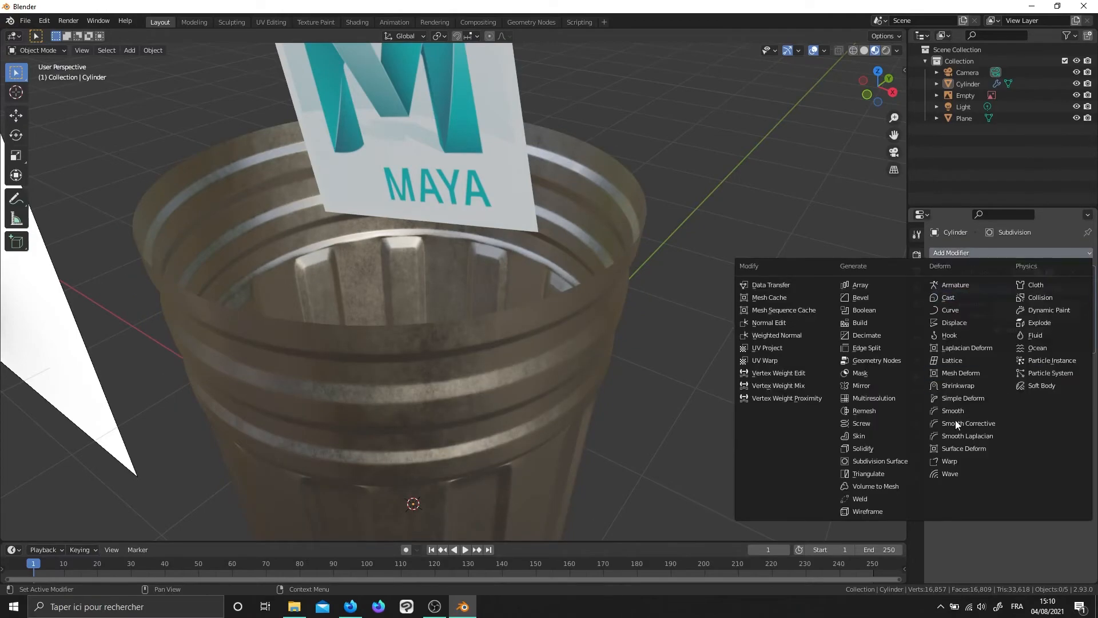
click(885, 461)
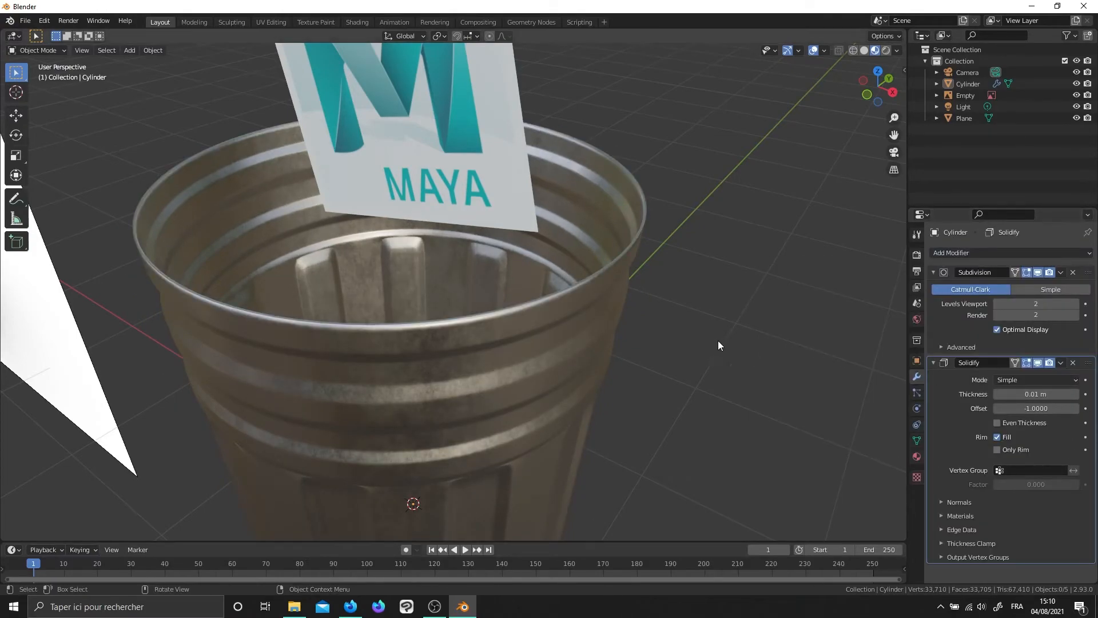
scroll(724, 331, down, 5)
middle_drag(725, 329, 719, 304)
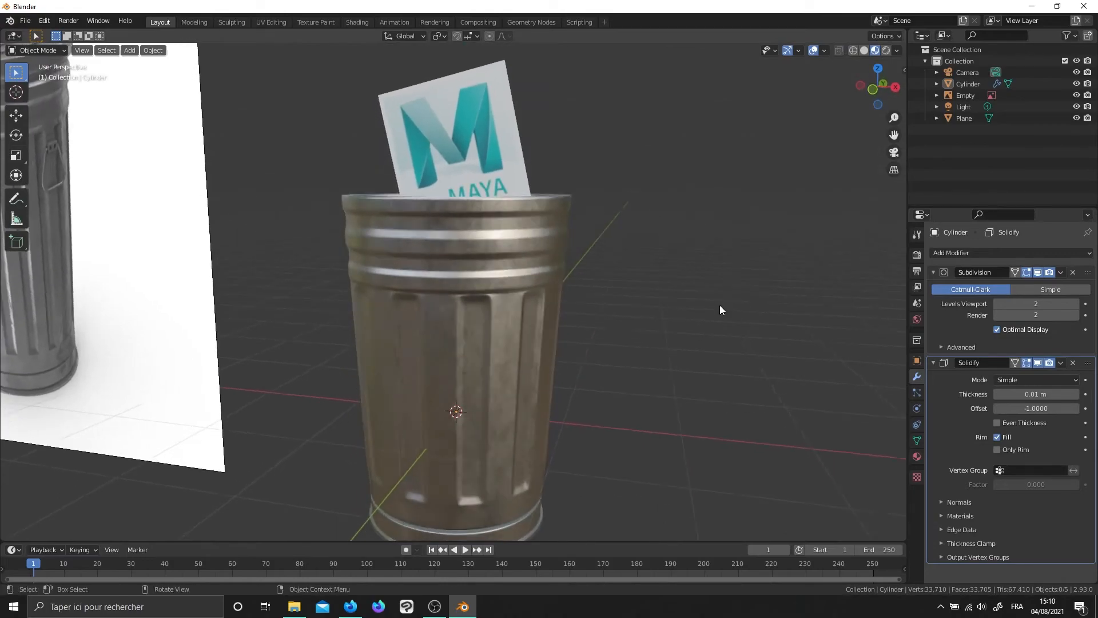
Select the Maya logo plane and add a Solidify modifier to it
middle_drag(883, 379, 648, 362)
click(559, 305)
mouse_move(622, 311)
middle_down()
mouse_move(541, 321)
mouse_move(606, 314)
middle_up()
click(1045, 252)
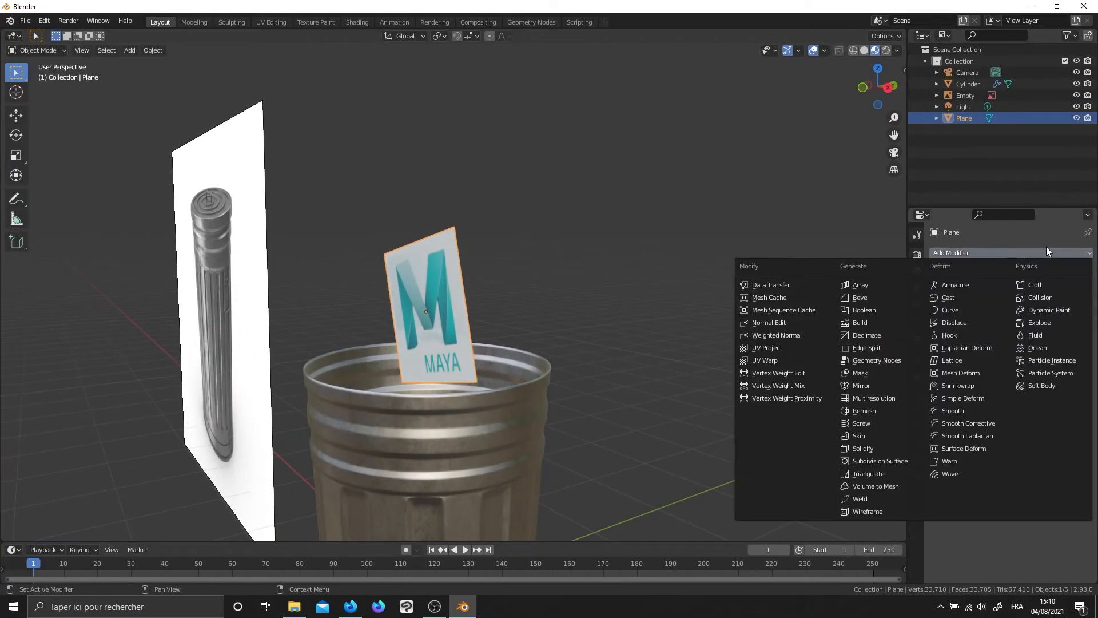
click(898, 454)
Set the logo plane's Solidify thickness to 0.06 m, deselect the plane and collapse the modifier's settings
middle_drag(686, 379, 612, 382)
scroll(612, 382, up, 3)
drag(1006, 304, 1034, 304)
click(742, 305)
middle_drag(742, 304, 721, 242)
scroll(664, 327, down, 1)
scroll(681, 295, down, 3)
middle_drag(680, 295, 633, 287)
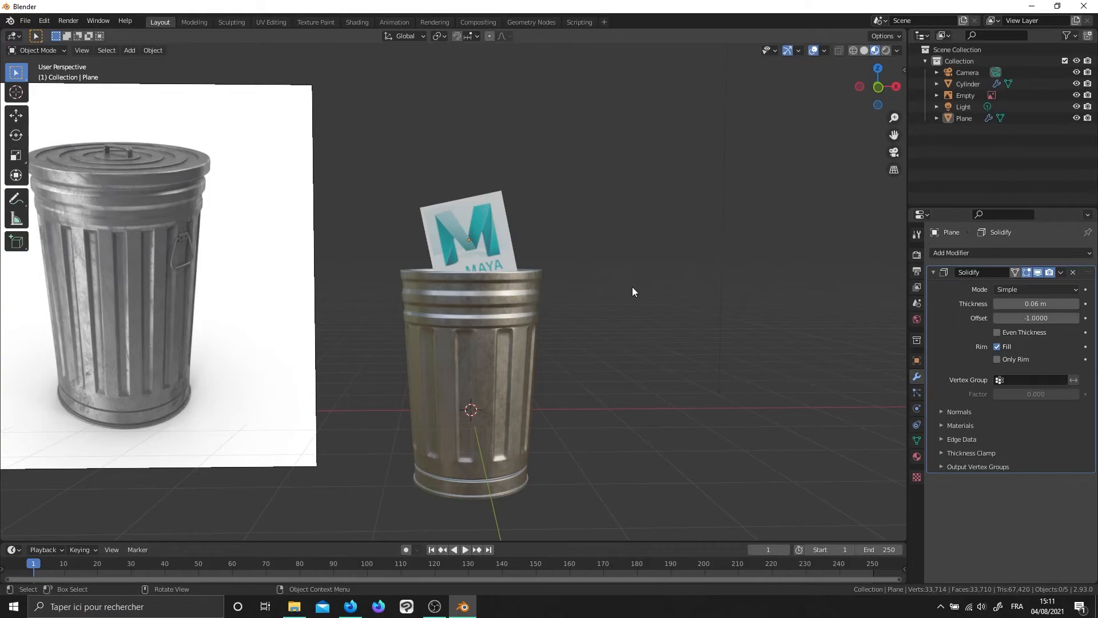
click(932, 273)
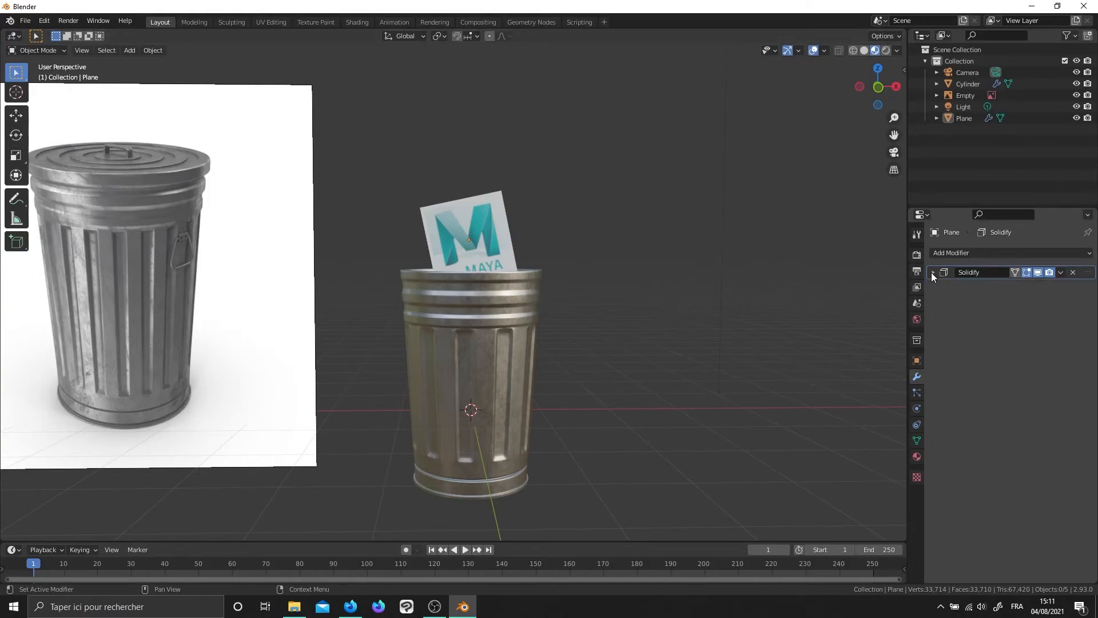
Delete the trash can reference image from the scene
scroll(686, 252, down, 2)
middle_drag(687, 252, 680, 255)
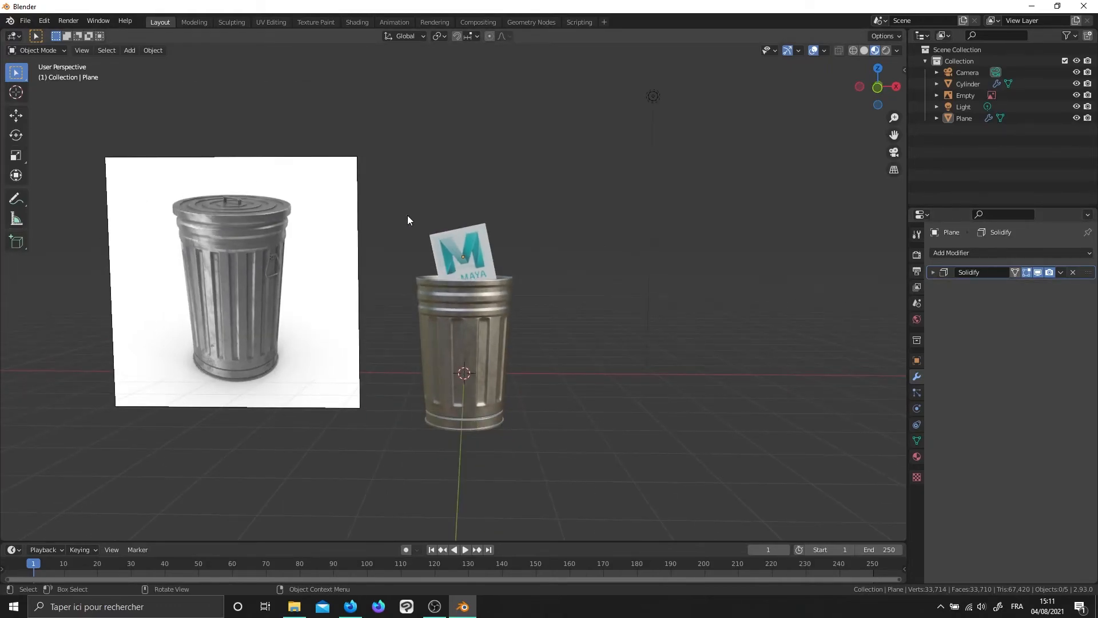
click(314, 222)
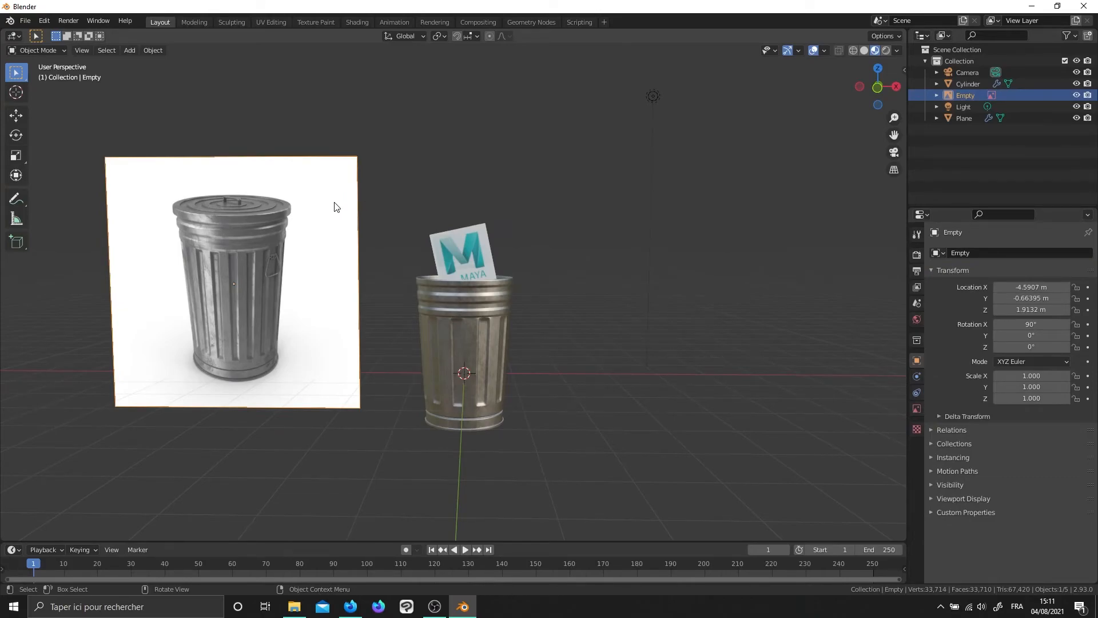
key(x)
click(336, 203)
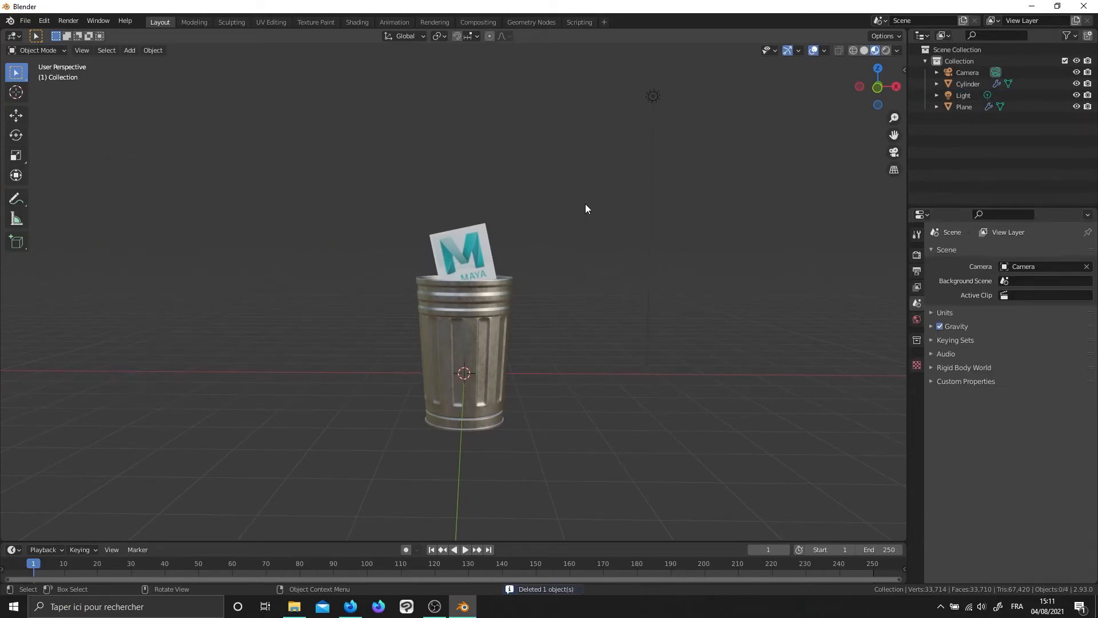
Show the viewport in rendered shading and delete the scene's light
click(885, 51)
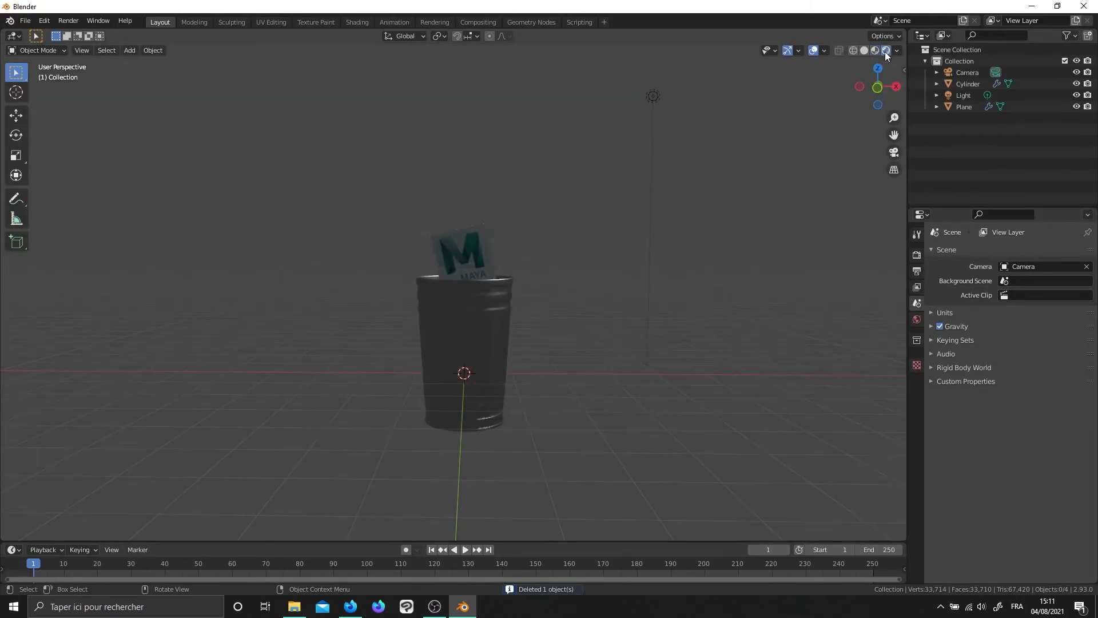
mouse_move(767, 237)
middle_down()
mouse_move(702, 276)
mouse_move(758, 241)
middle_up()
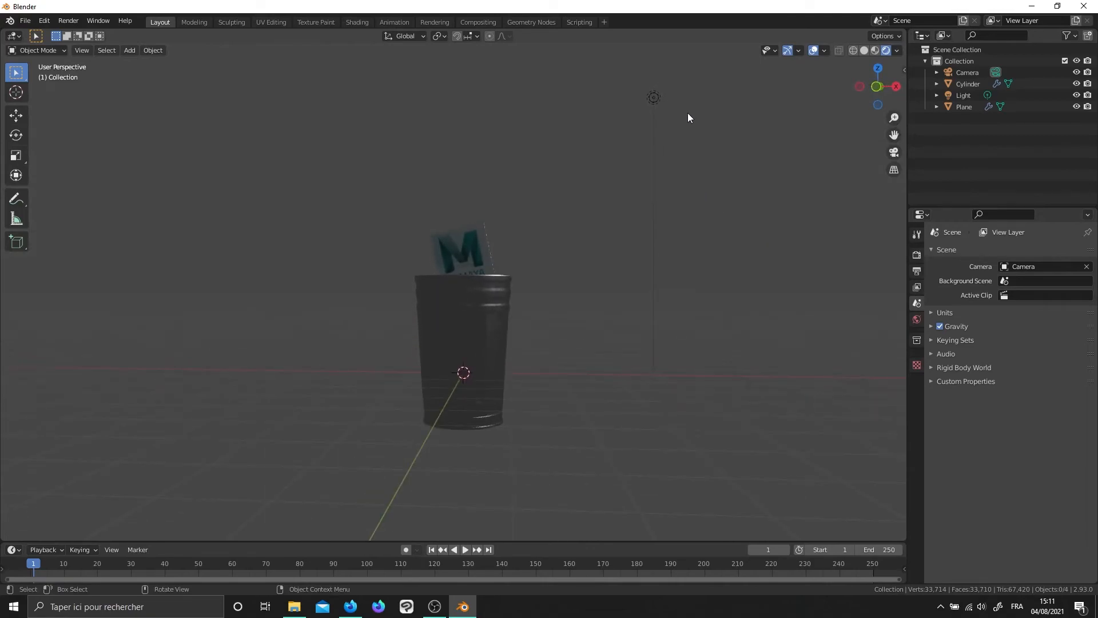
click(653, 98)
key(x)
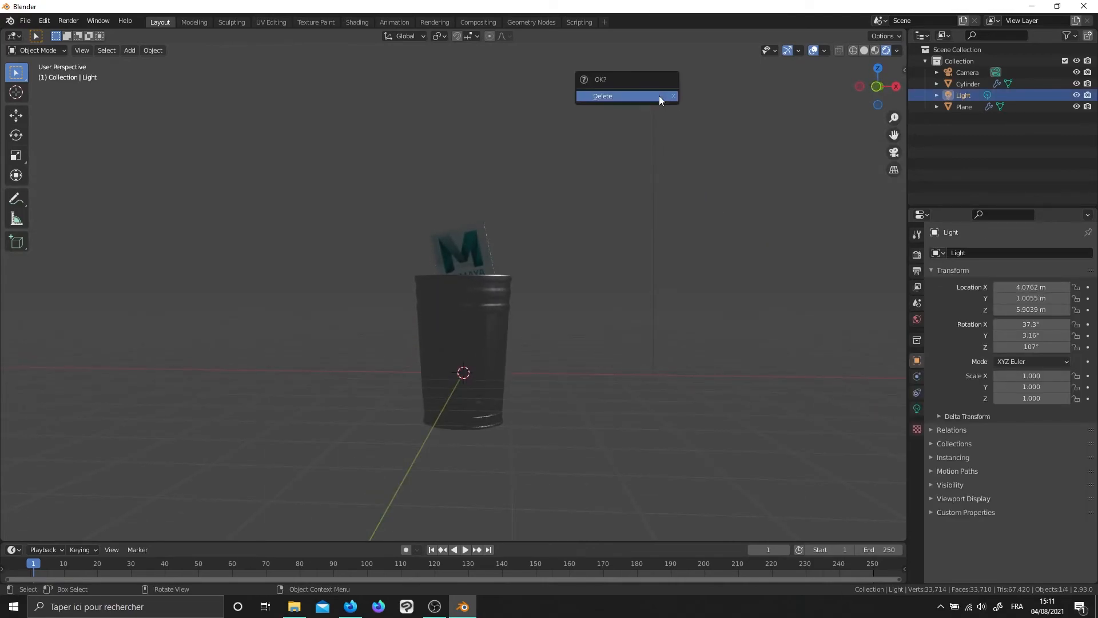
click(658, 96)
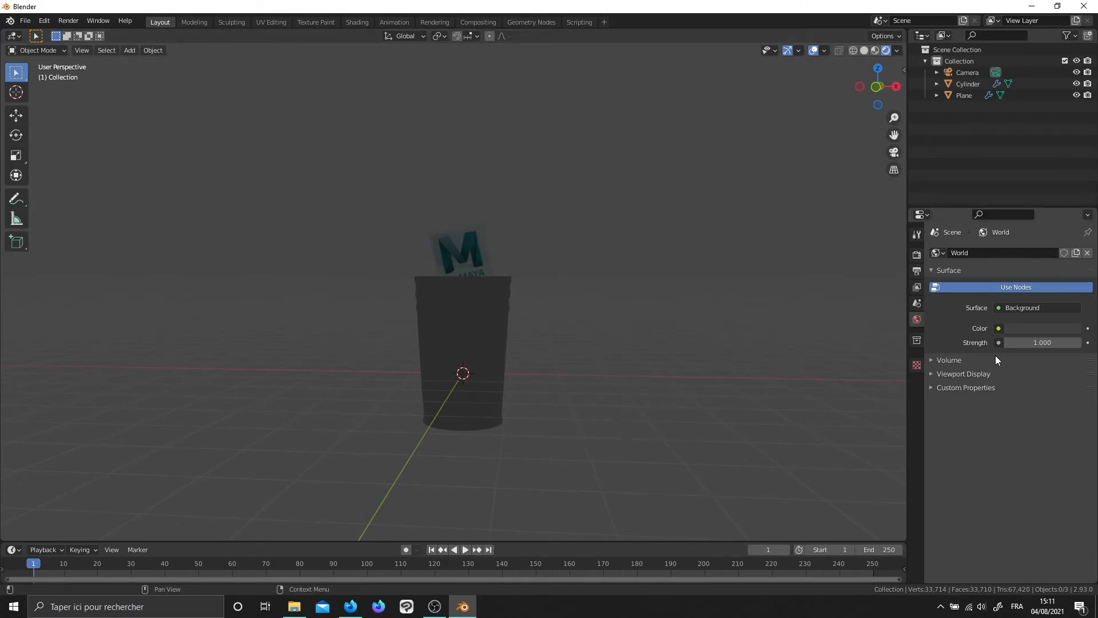
Assign an Environment Texture to the World background's color
click(485, 340)
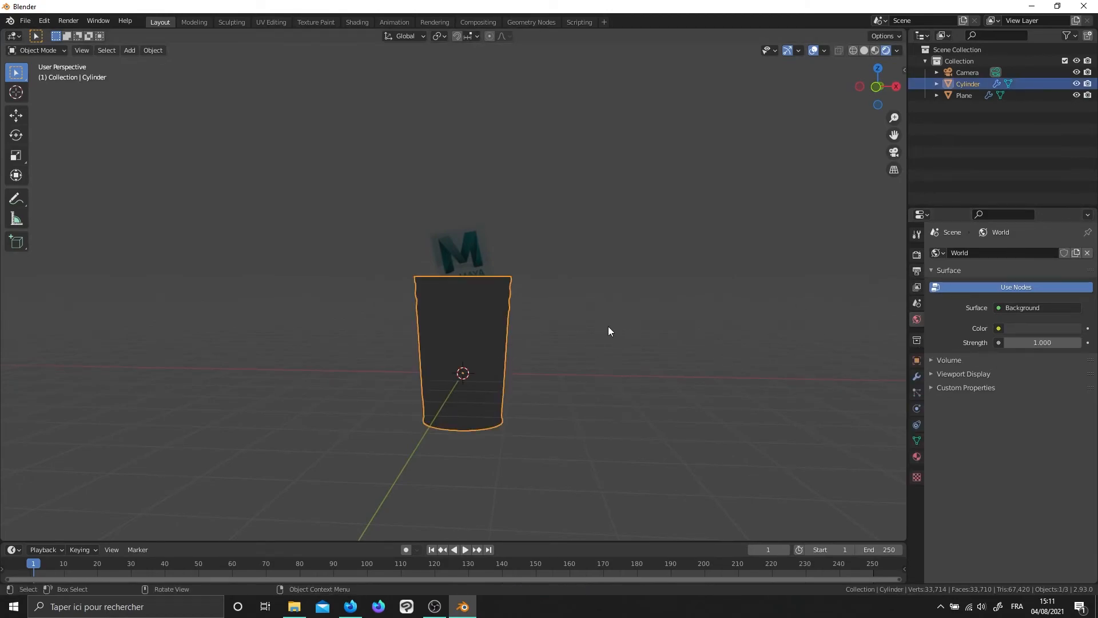
click(917, 376)
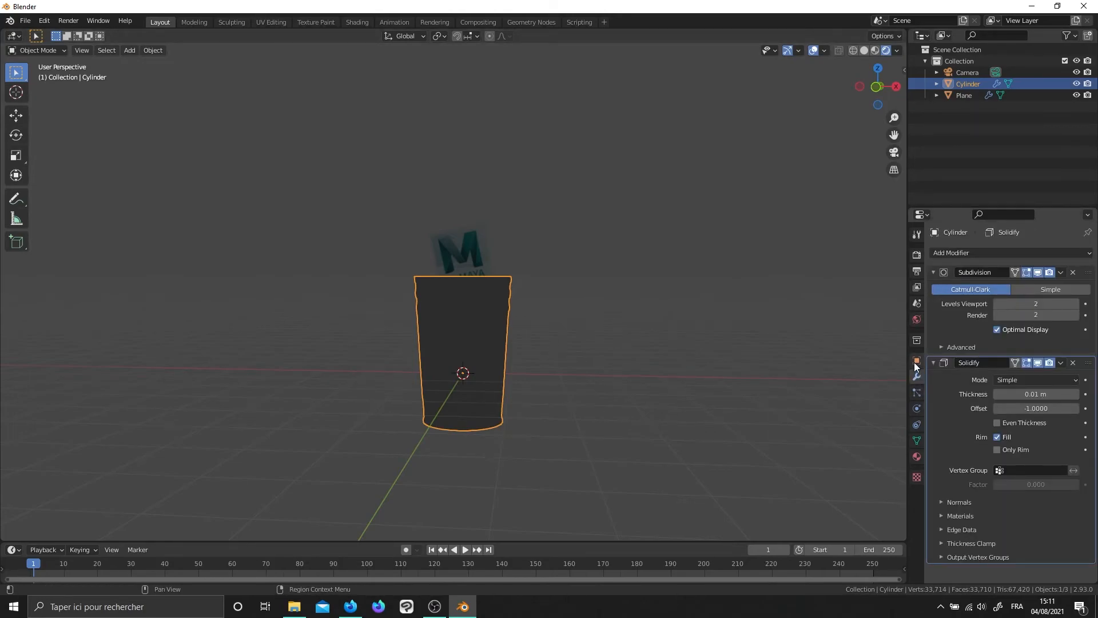
click(917, 320)
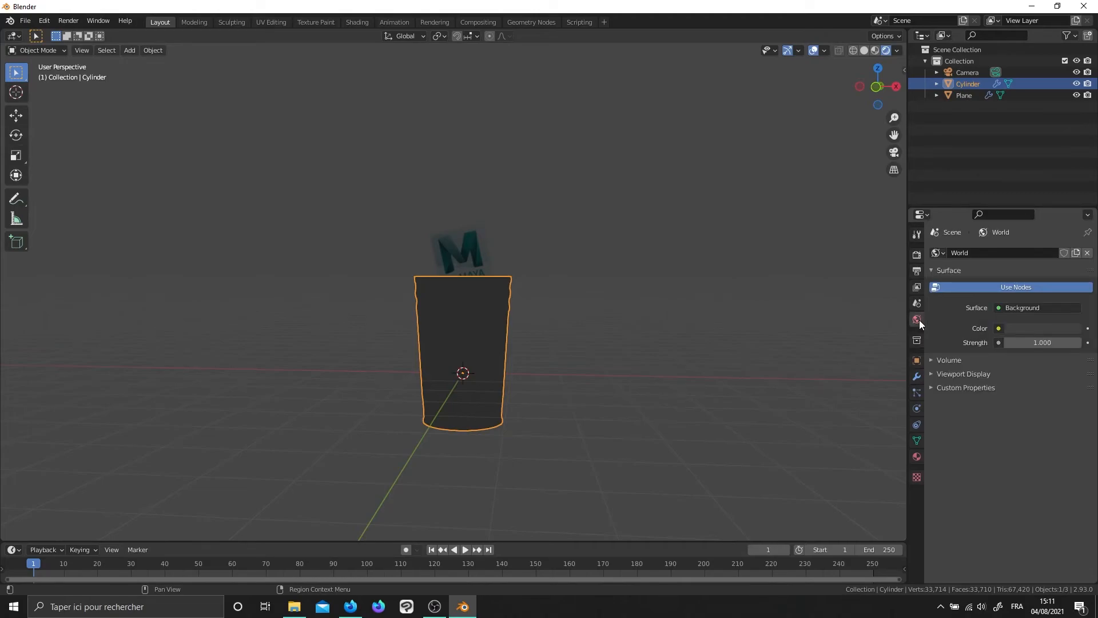
click(998, 328)
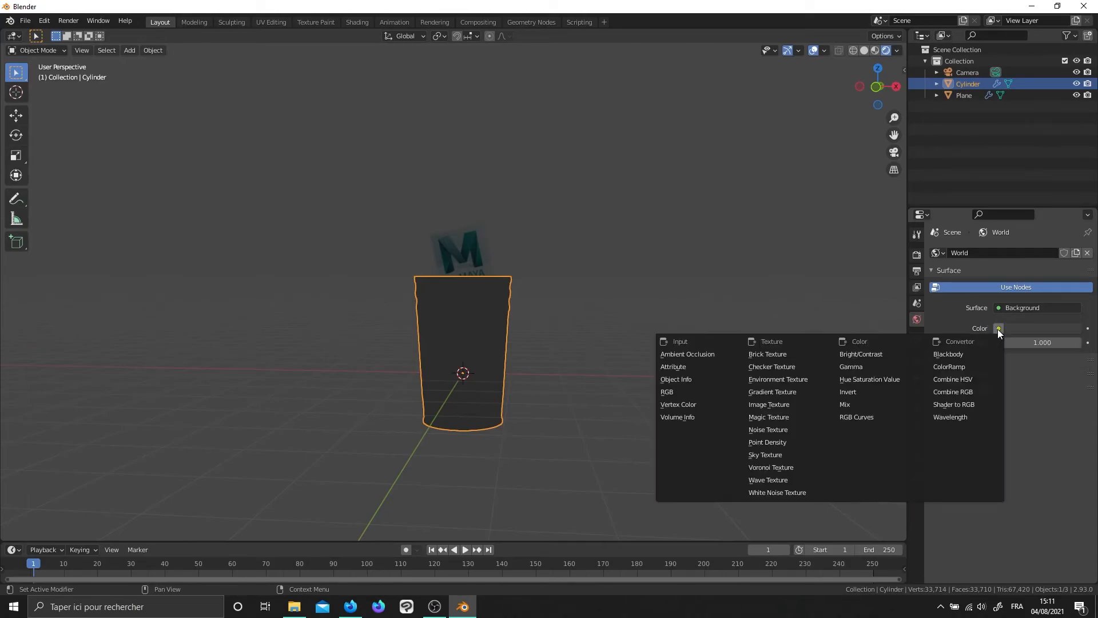
click(776, 378)
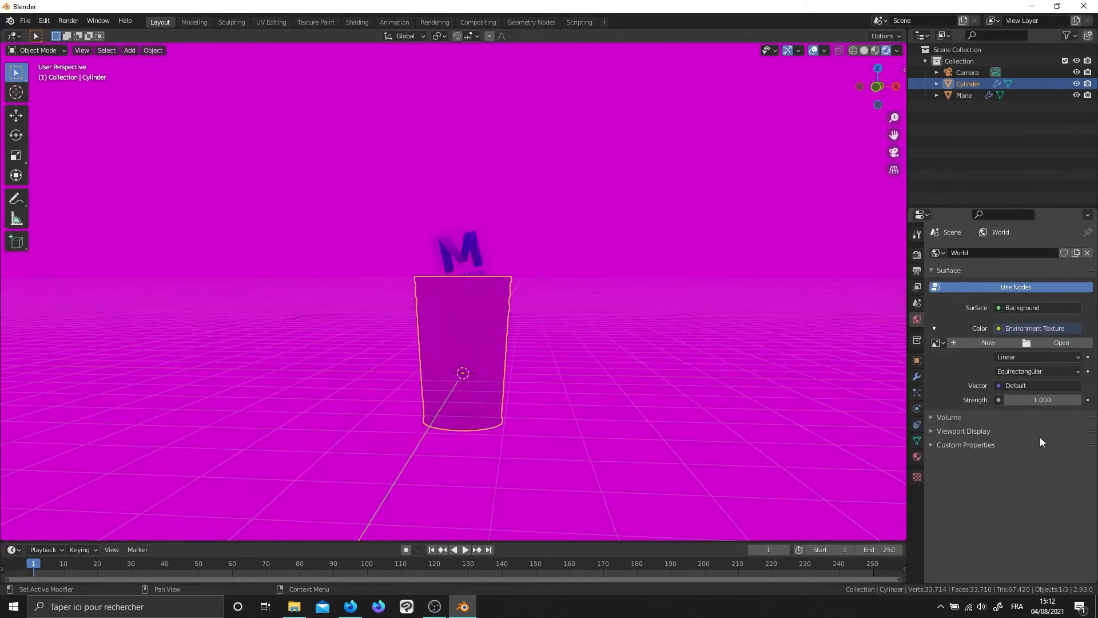
Start opening an image for the environment texture, and switch to Firefox to show Poly Haven's Leadenhall Market HDRI page
click(1034, 342)
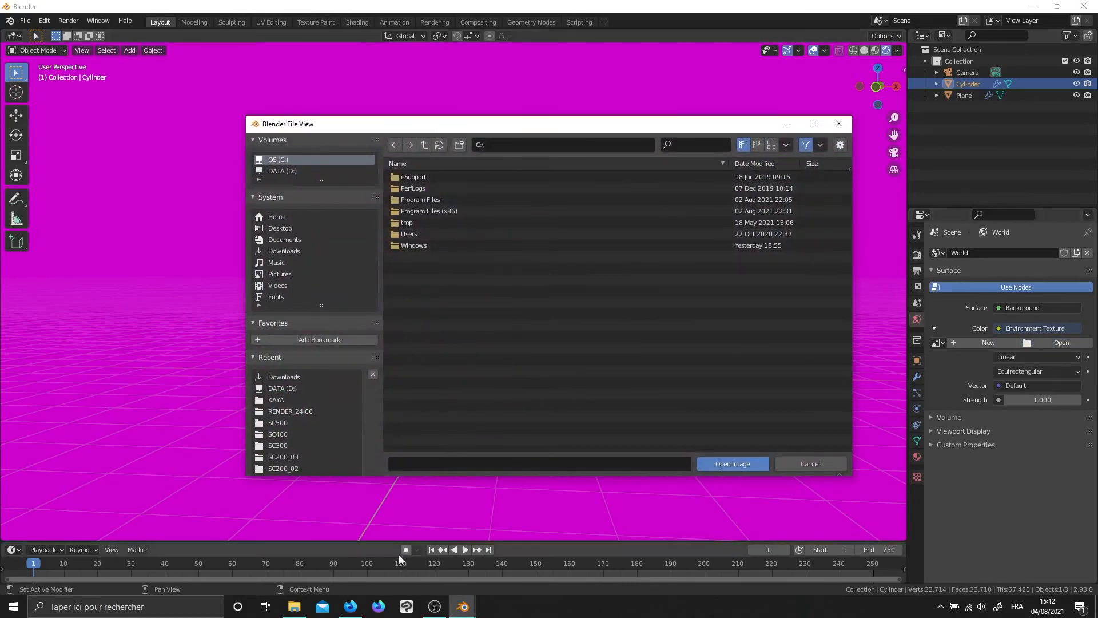
click(351, 606)
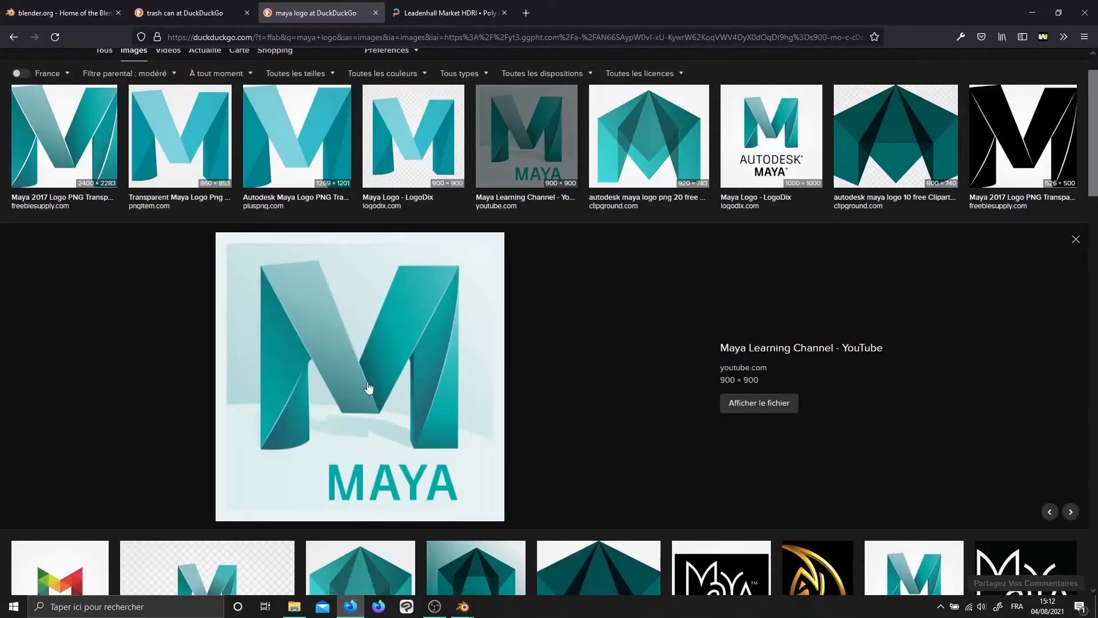
click(434, 14)
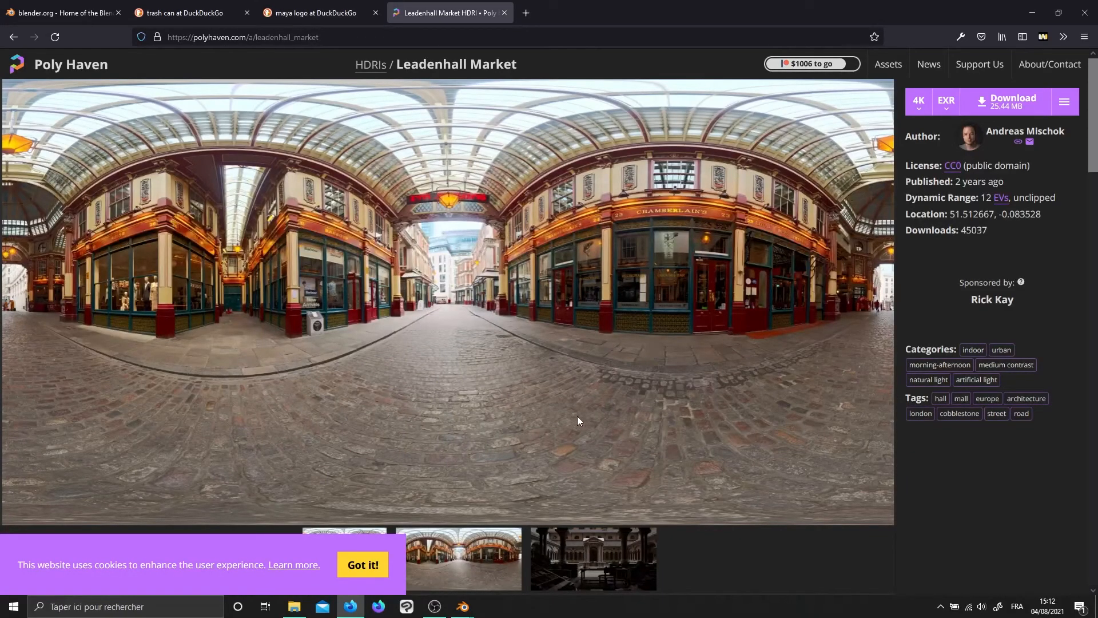
Switch back to Blender's file view and load leadenhall_market_2k.hdr from Downloads as the World environment texture
mouse_move(360, 605)
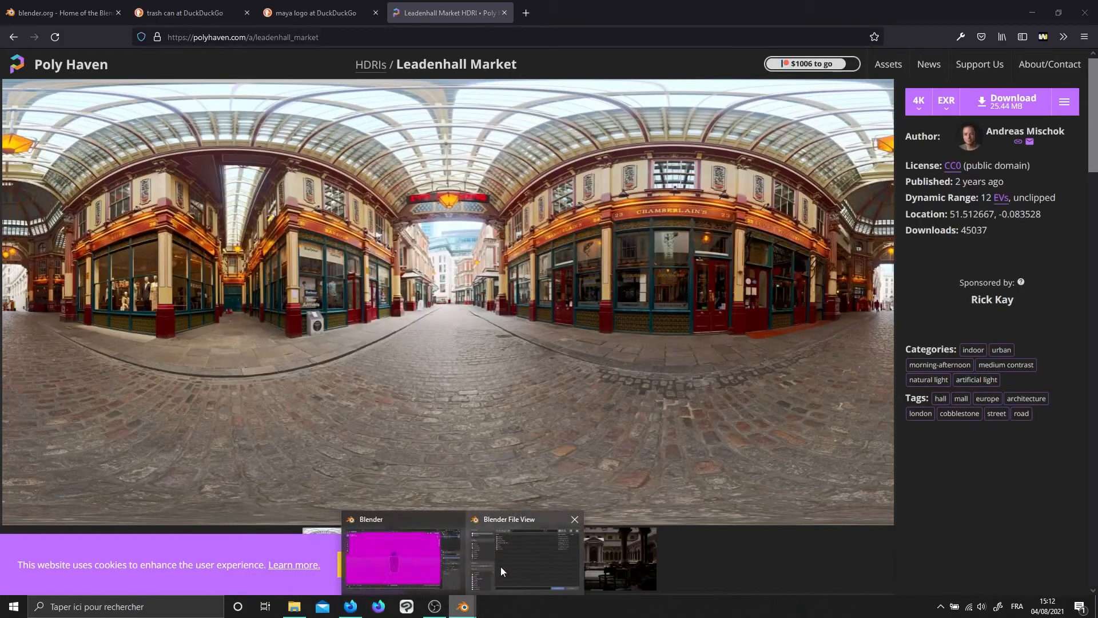
click(517, 558)
click(289, 251)
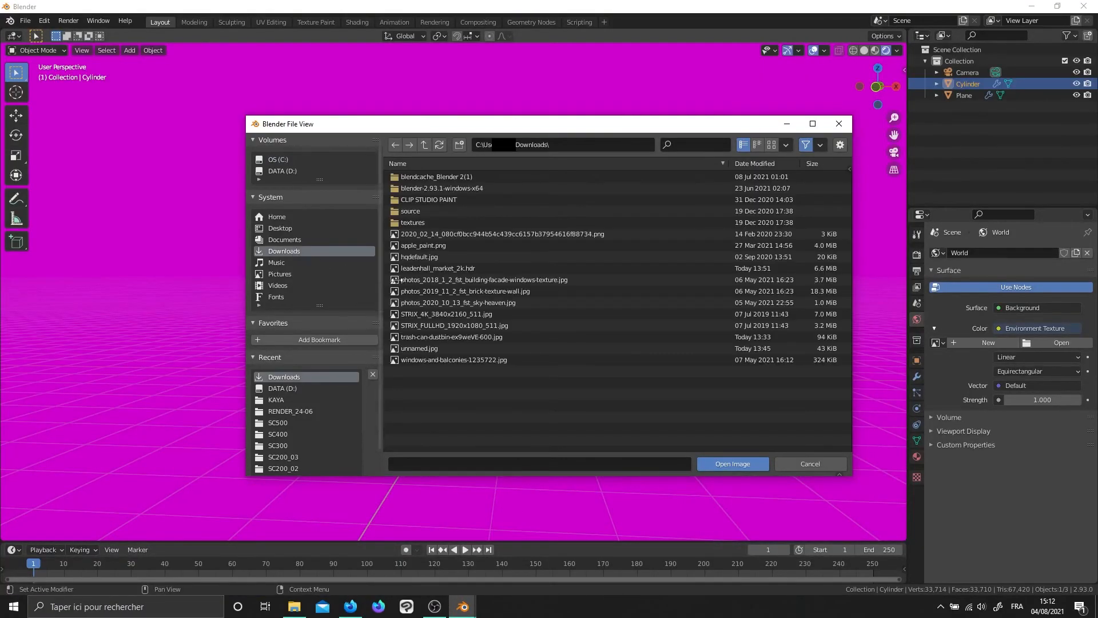
click(434, 270)
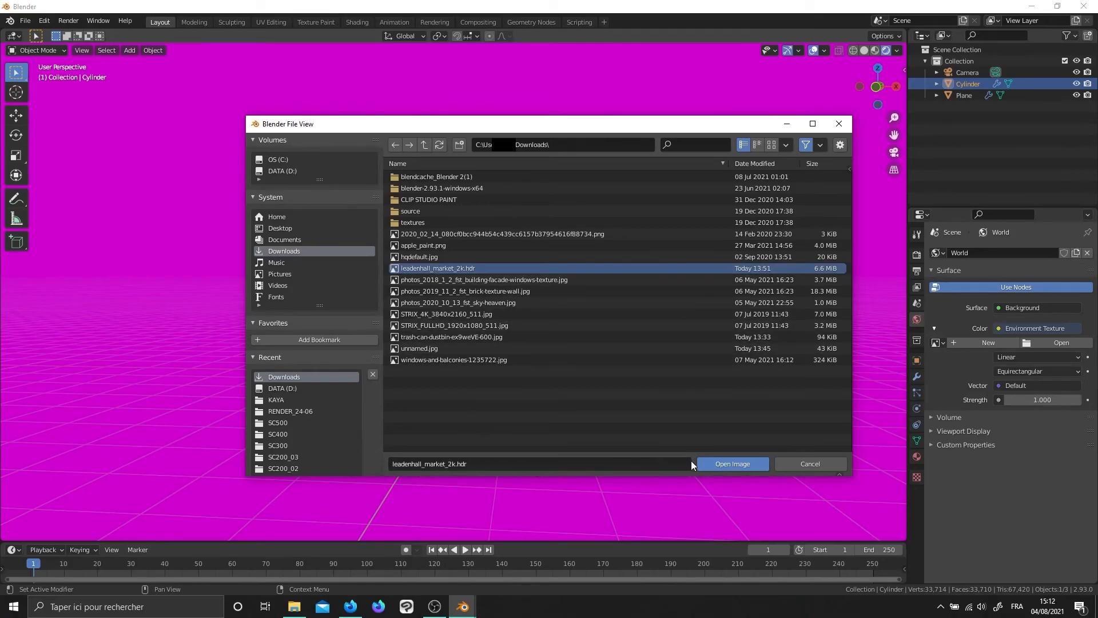
click(731, 465)
middle_drag(674, 395, 577, 372)
scroll(598, 373, up, 3)
middle_drag(571, 372, 563, 382)
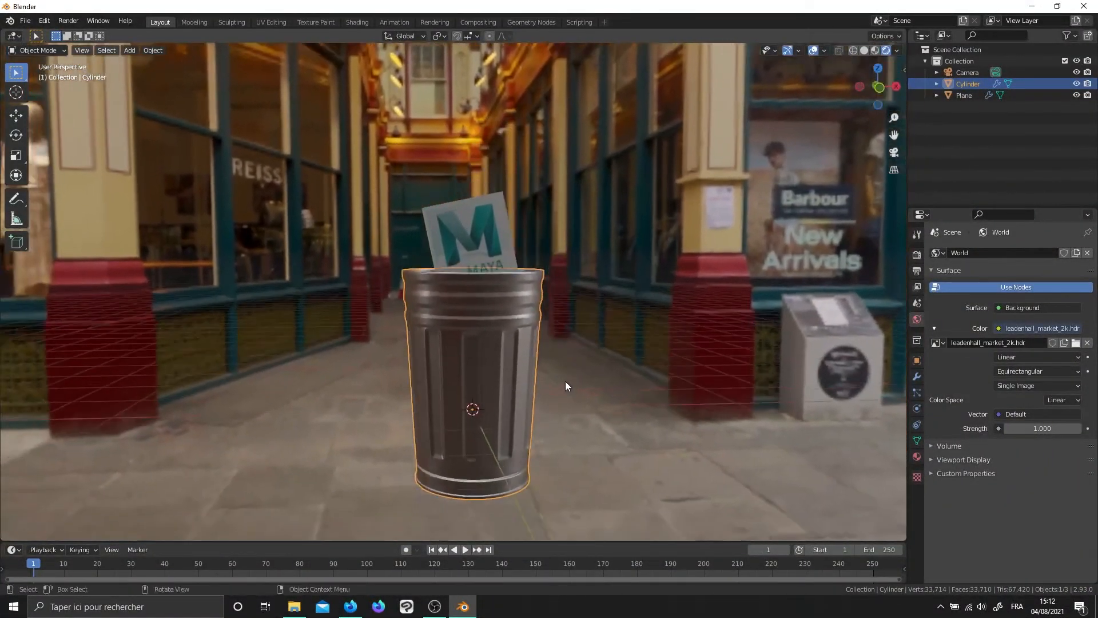
Make the render film background transparent in the Eevee settings and deselect the trash can
click(916, 254)
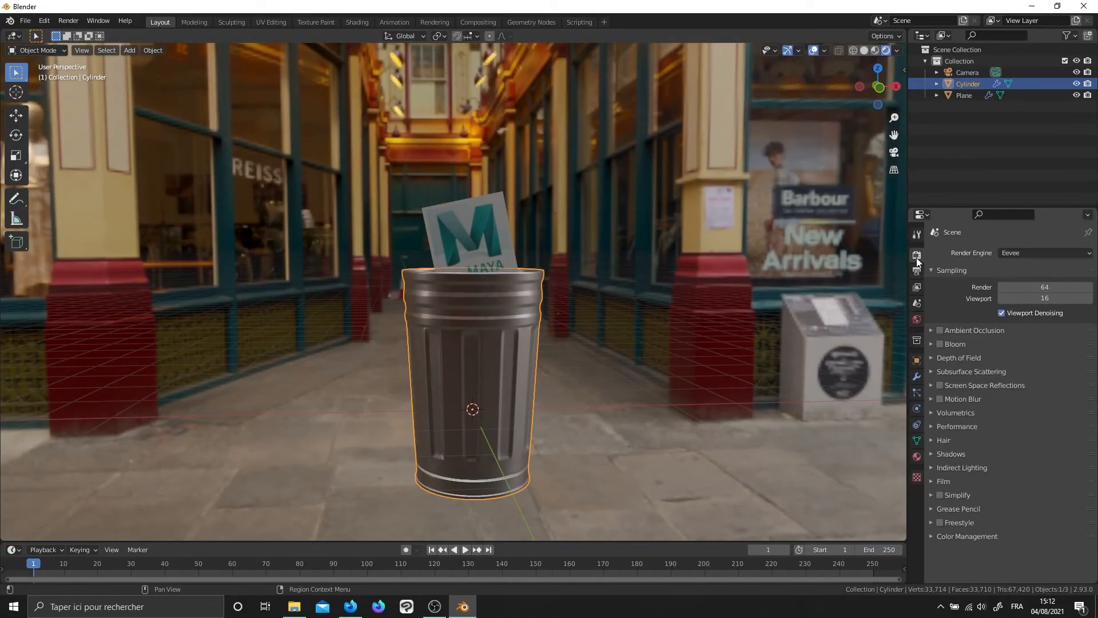
click(918, 318)
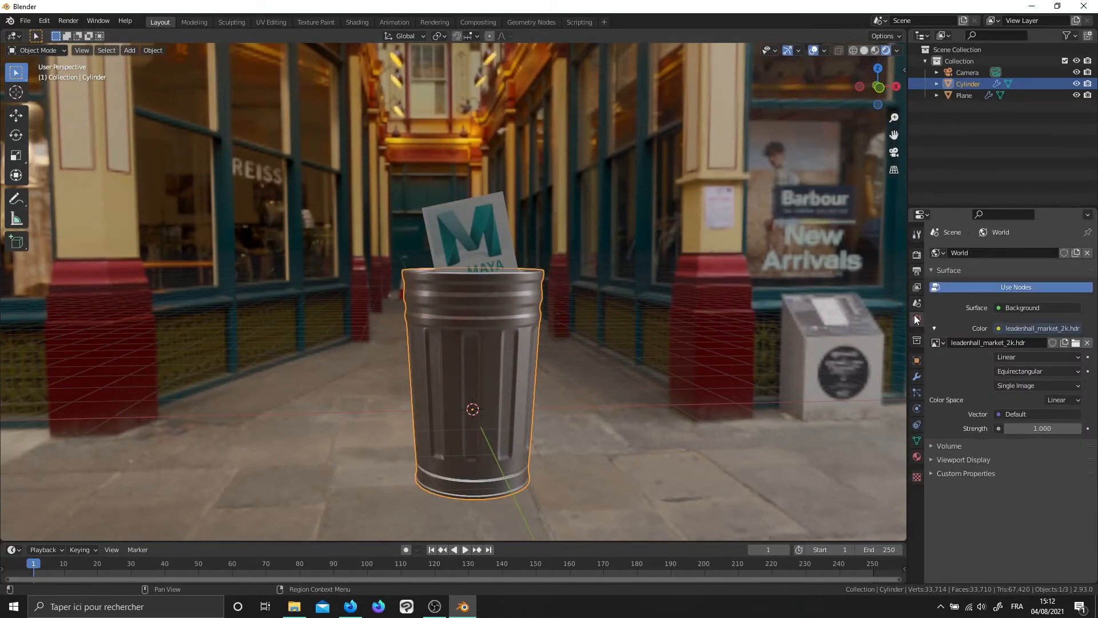
click(914, 255)
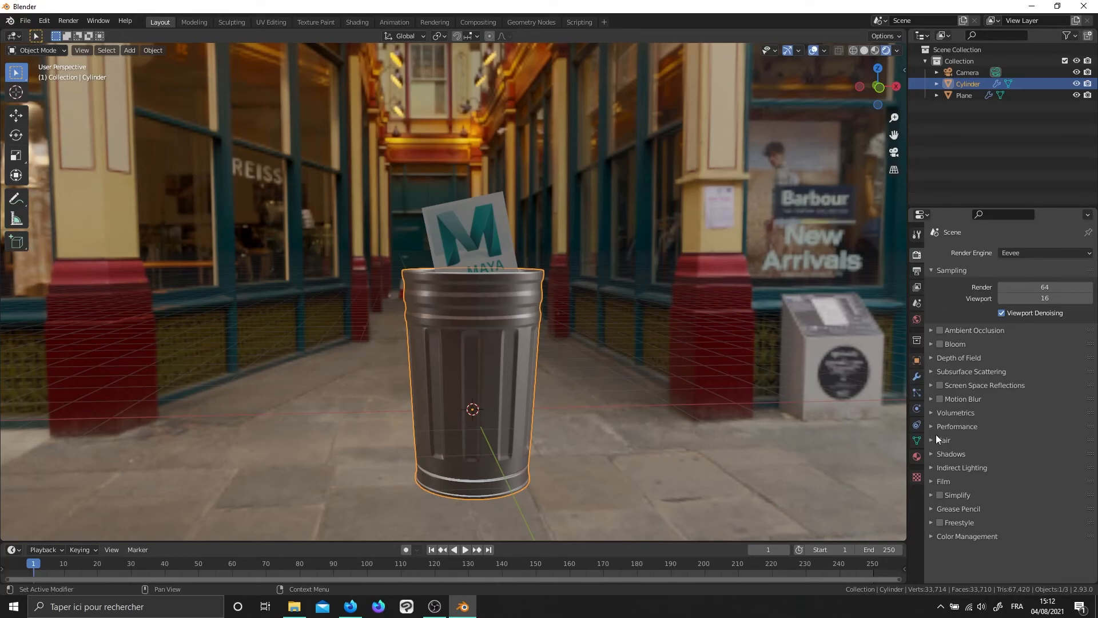
click(931, 481)
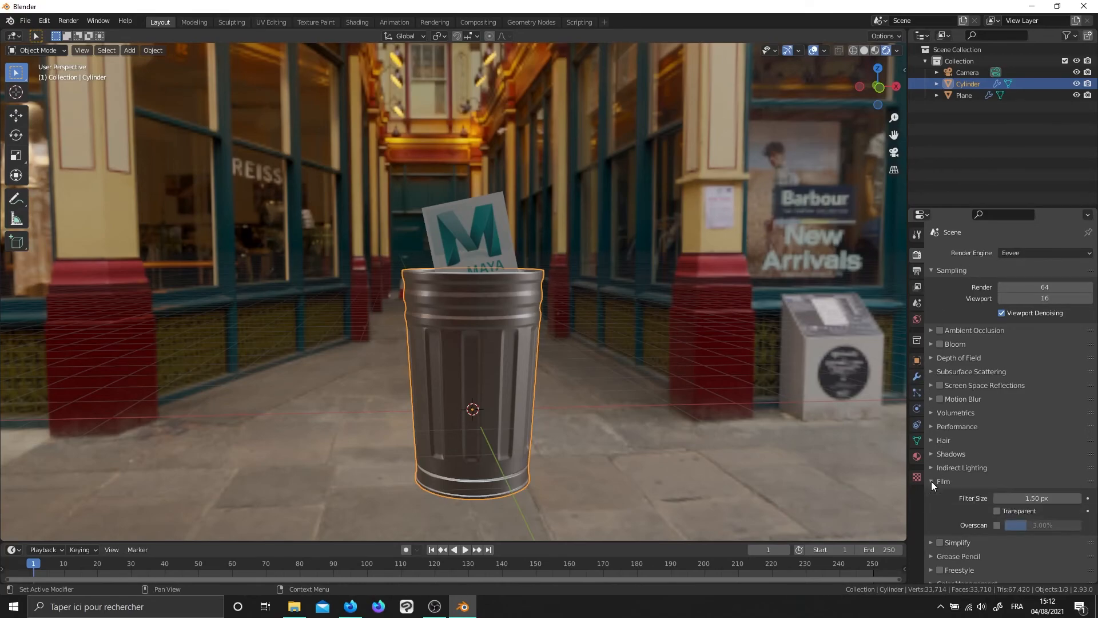
click(996, 511)
click(774, 398)
middle_drag(774, 398, 675, 378)
scroll(675, 379, up, 3)
scroll(588, 338, down, 3)
middle_drag(546, 344, 592, 341)
scroll(609, 353, up, 2)
scroll(608, 352, up, 2)
scroll(639, 350, down, 3)
Add a Sun light in front view and move it about 3.53 m along X and 3.37 m up along Z
key(KP_1)
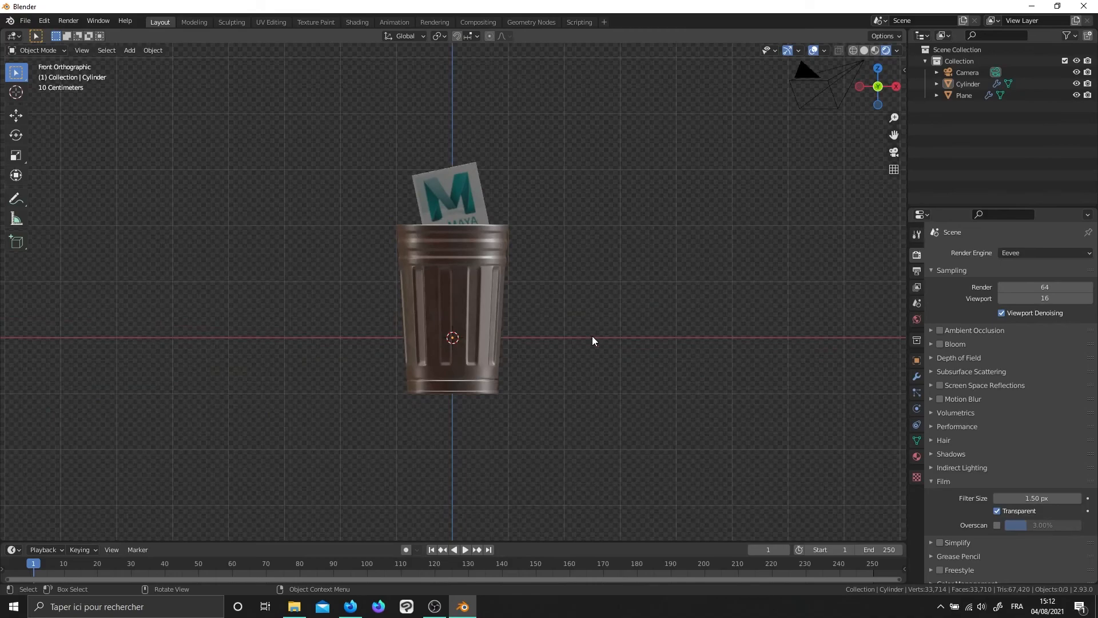
shift+middle_drag(549, 261, 528, 285)
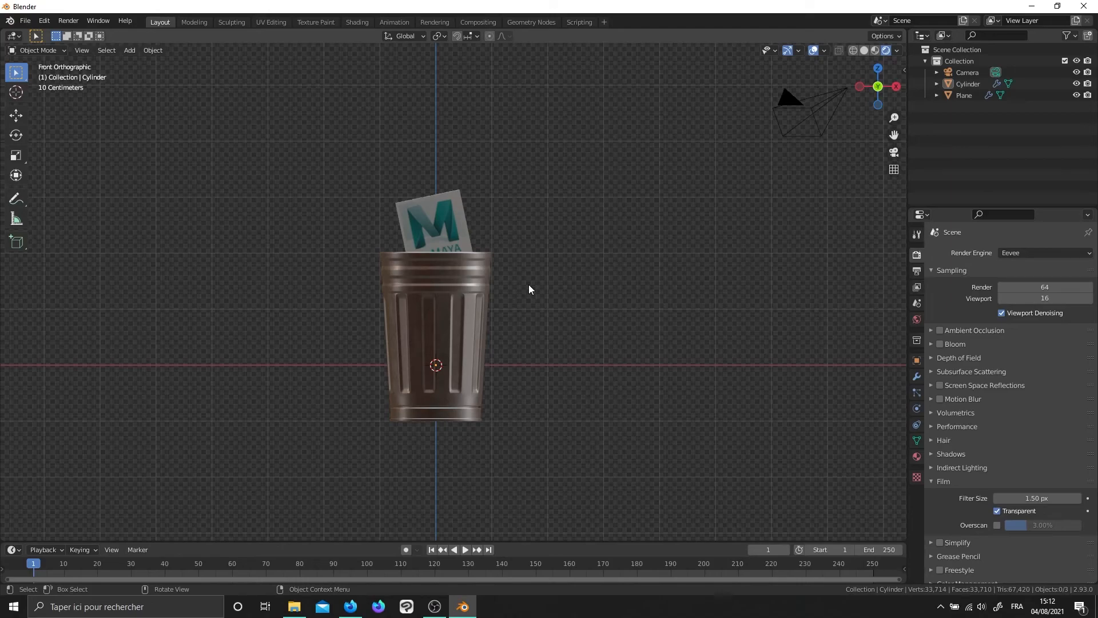
key(shift+a)
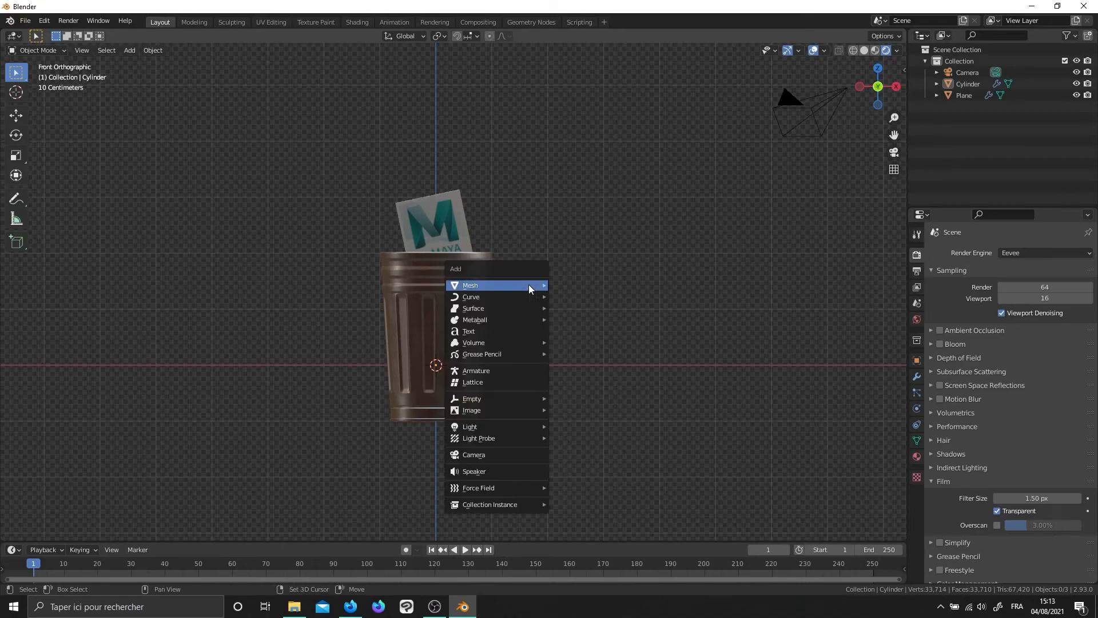
mouse_move(528, 285)
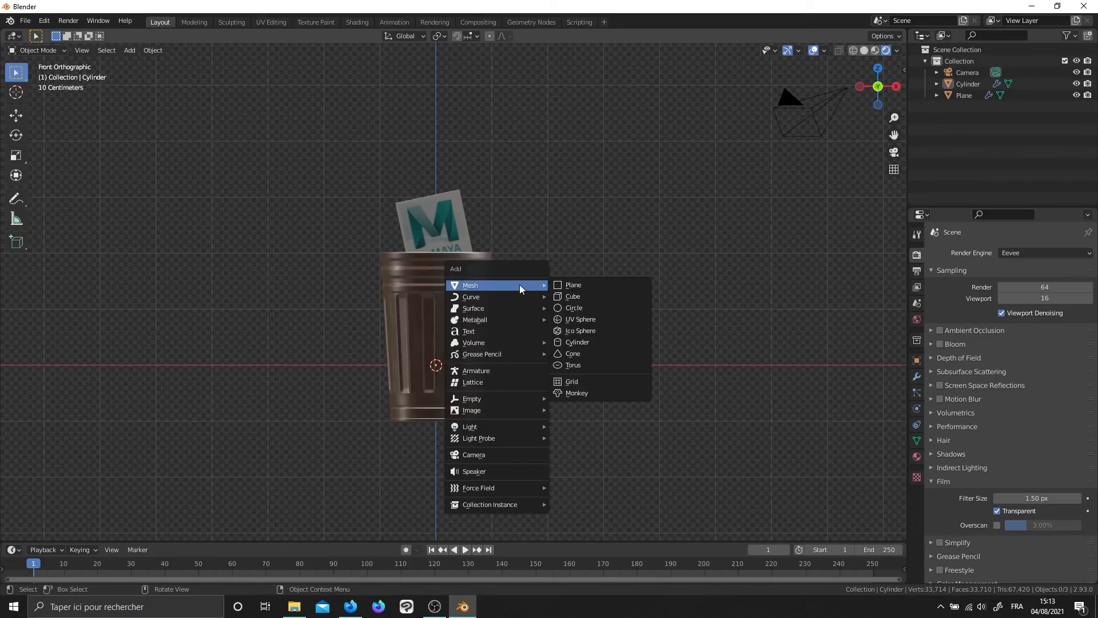
mouse_move(515, 426)
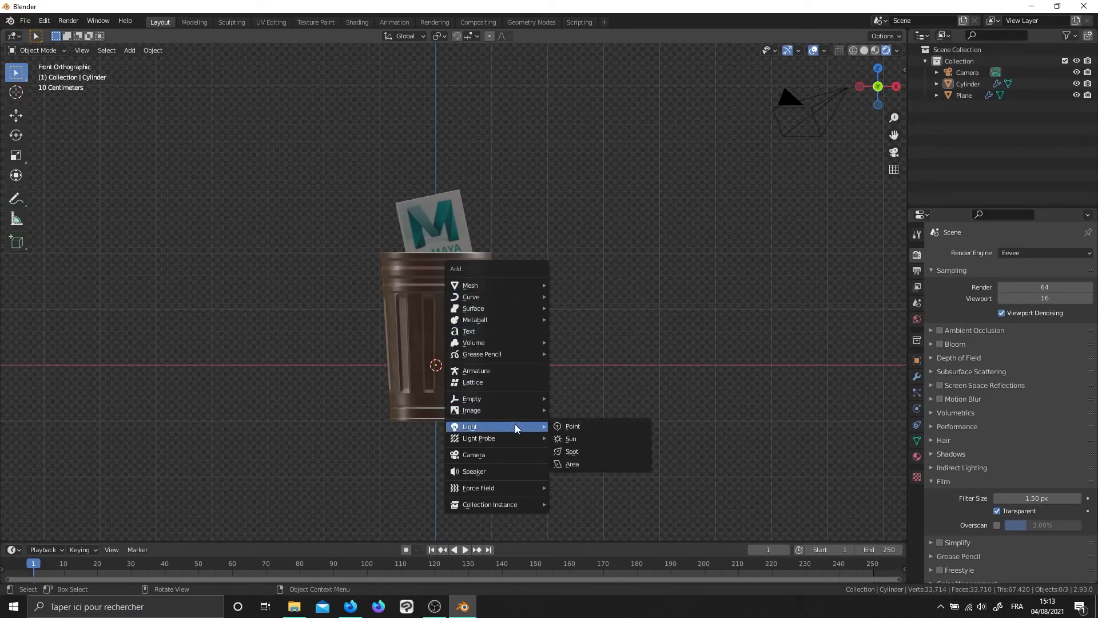
click(569, 438)
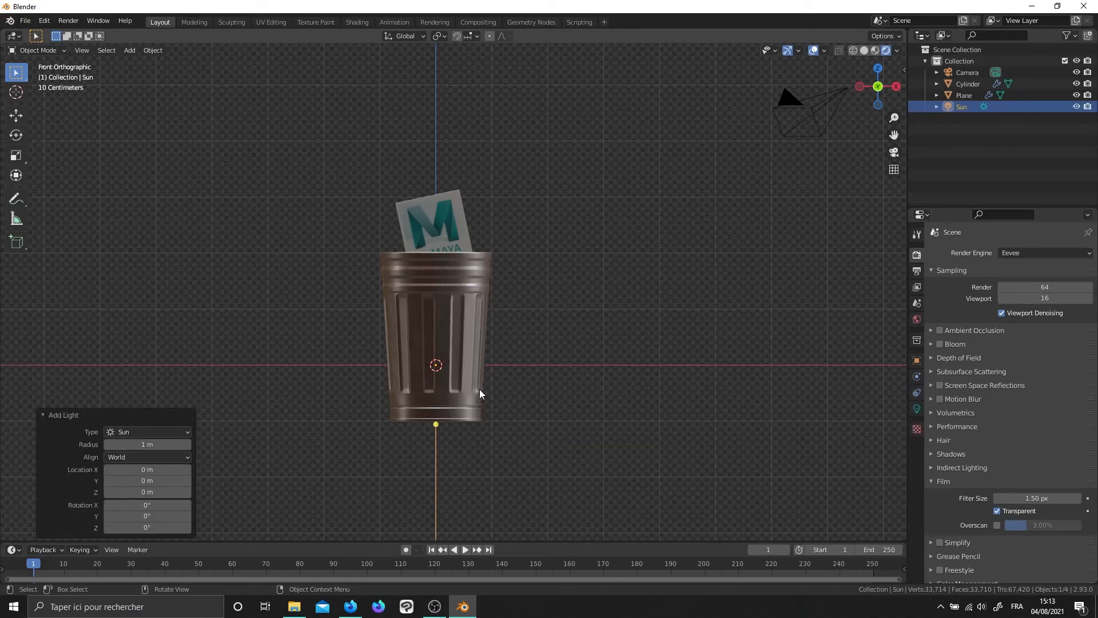
key(g)
click(677, 205)
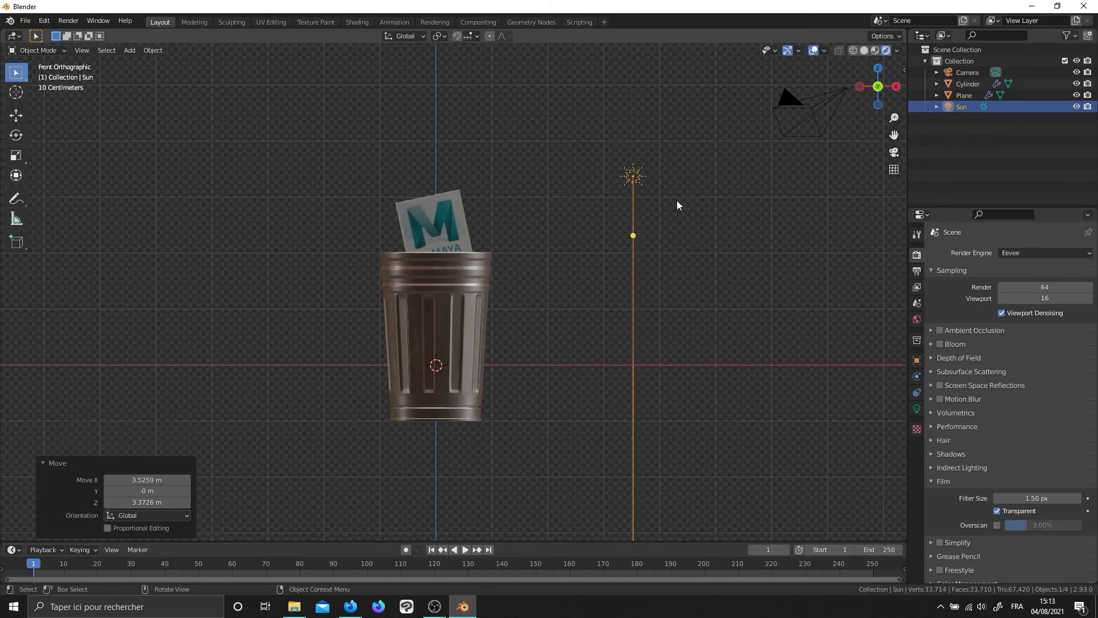
Rotate the sun about 44.2° toward the trash can in front view and set its strength to 5
key(r)
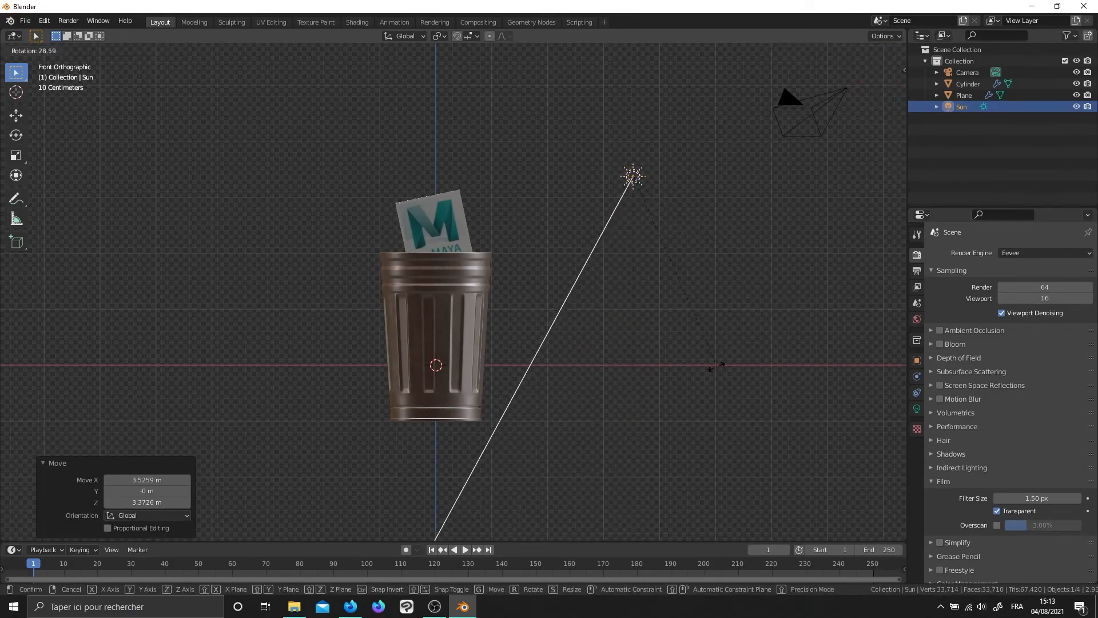
click(661, 367)
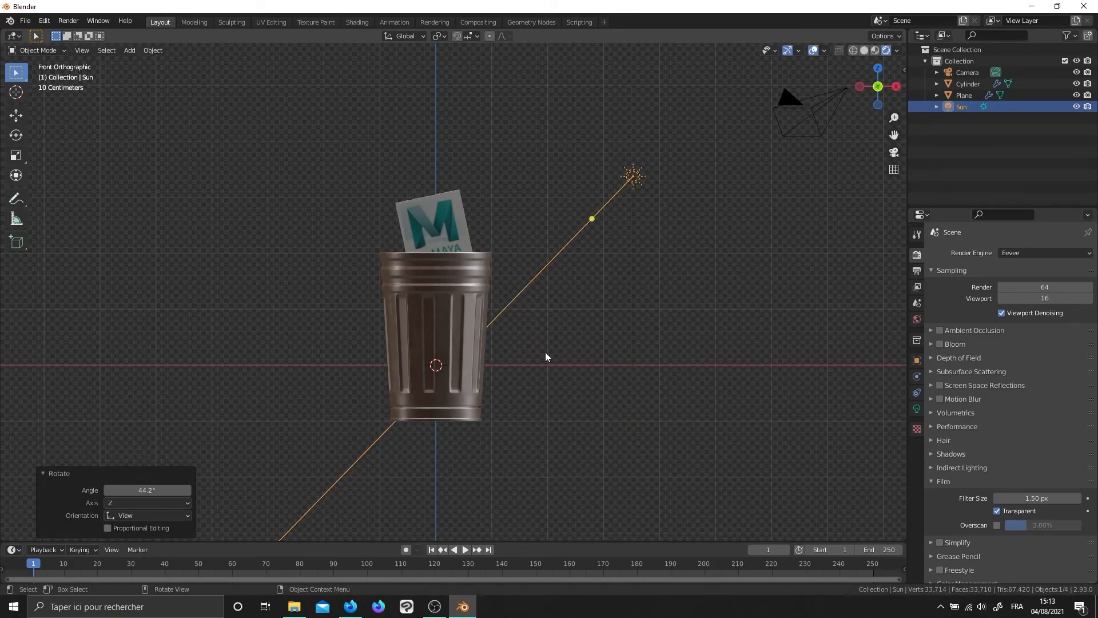
click(916, 409)
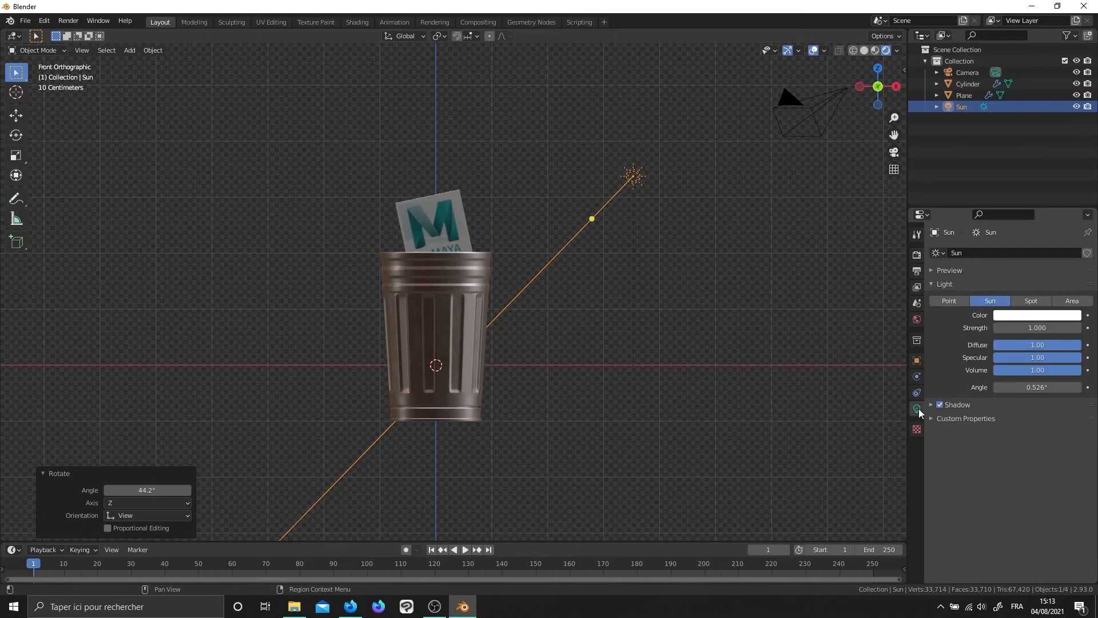
double_click(1028, 327)
text(3.0)
key(Return)
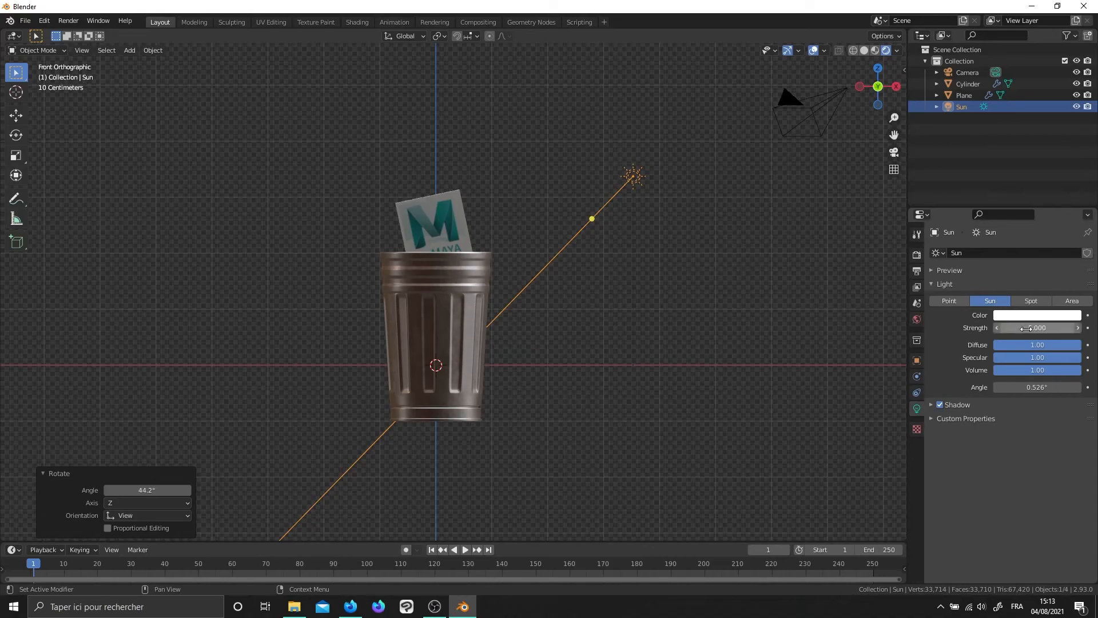
Nudge the sun about 0.1 m along X, and rotate it another 4.55° in front view and 48.2° in top view
key(g)
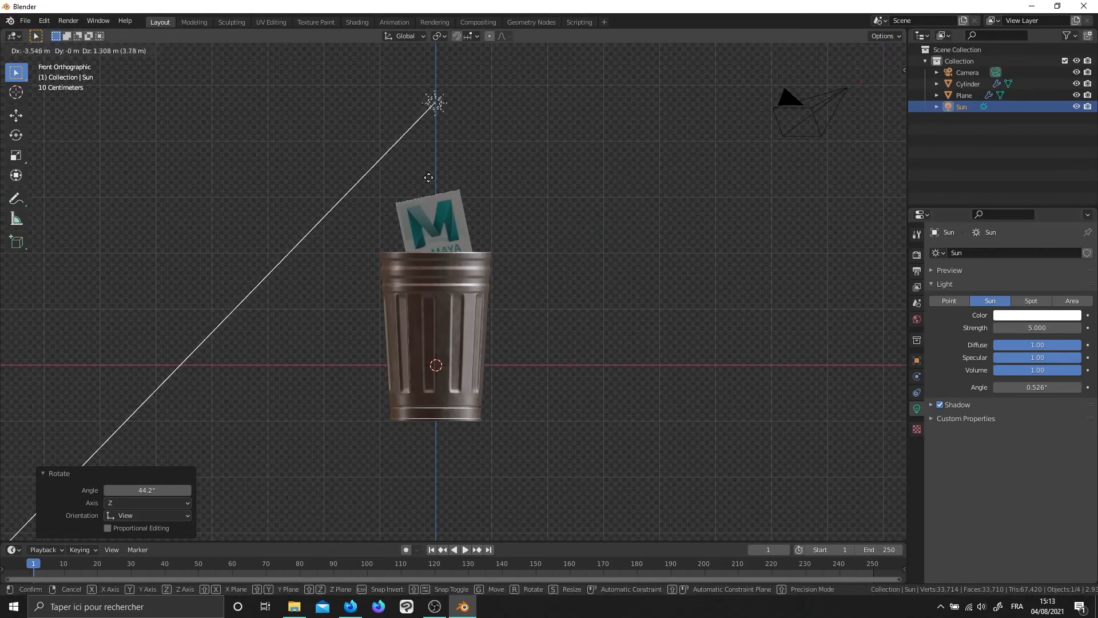
click(644, 245)
key(r)
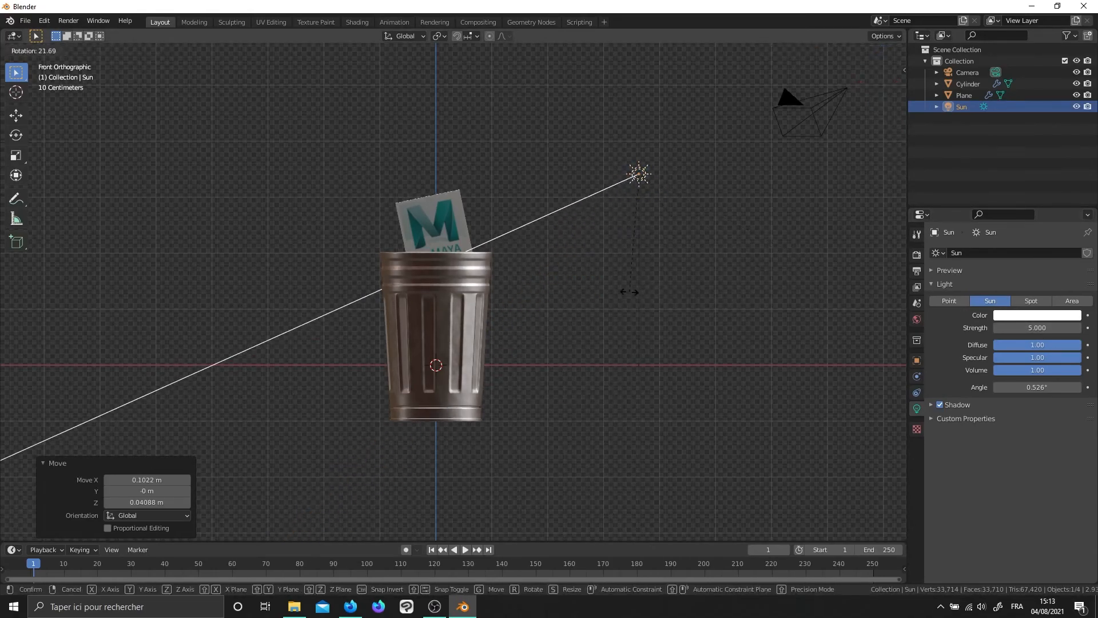
click(654, 305)
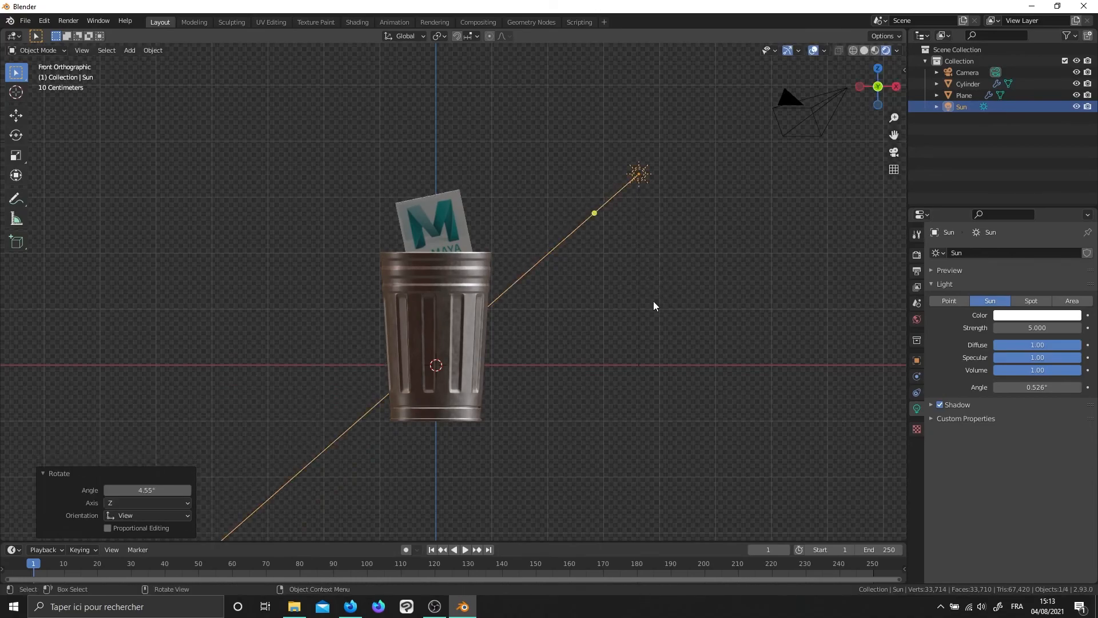
key(KP_7)
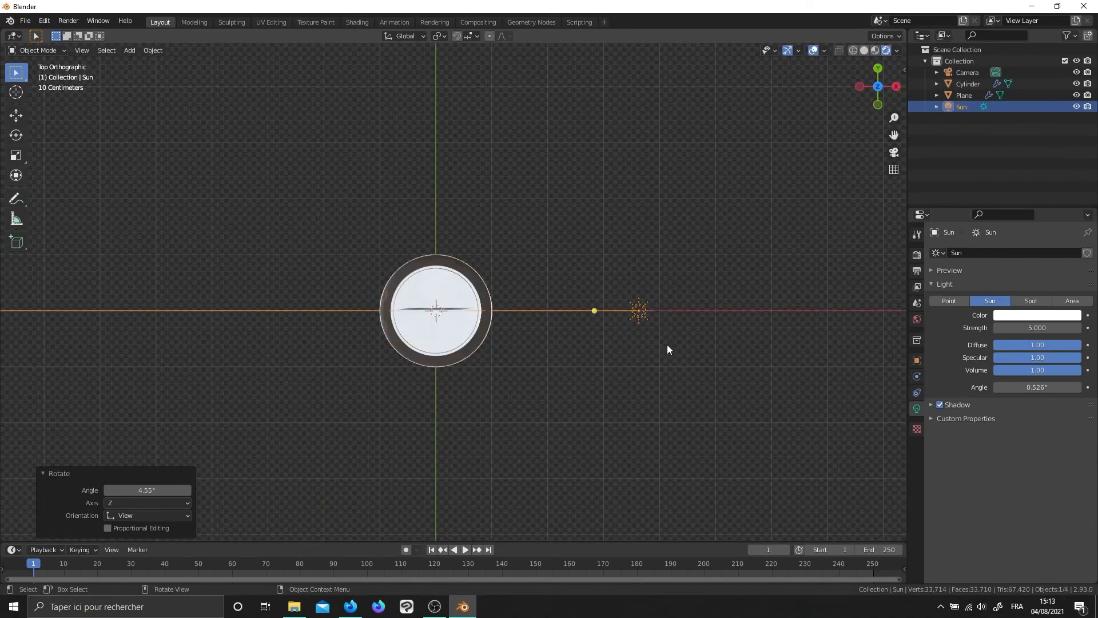
key(r)
click(606, 394)
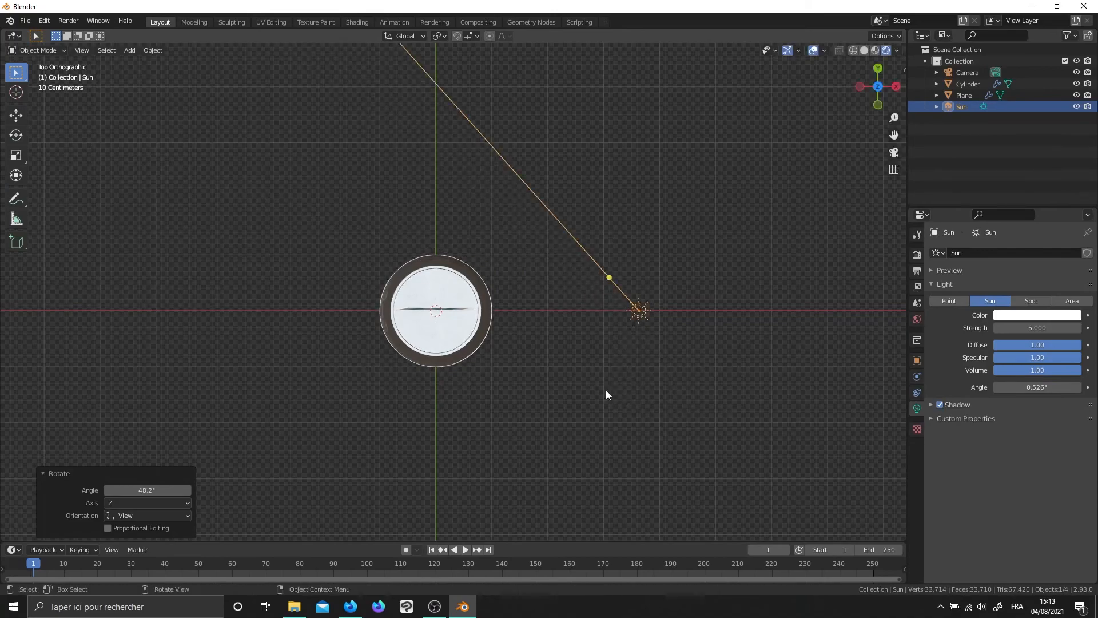
Move the sun in front view by about 1.86 m along X and -0.9 m along Z, and deselect it
key(KP_1)
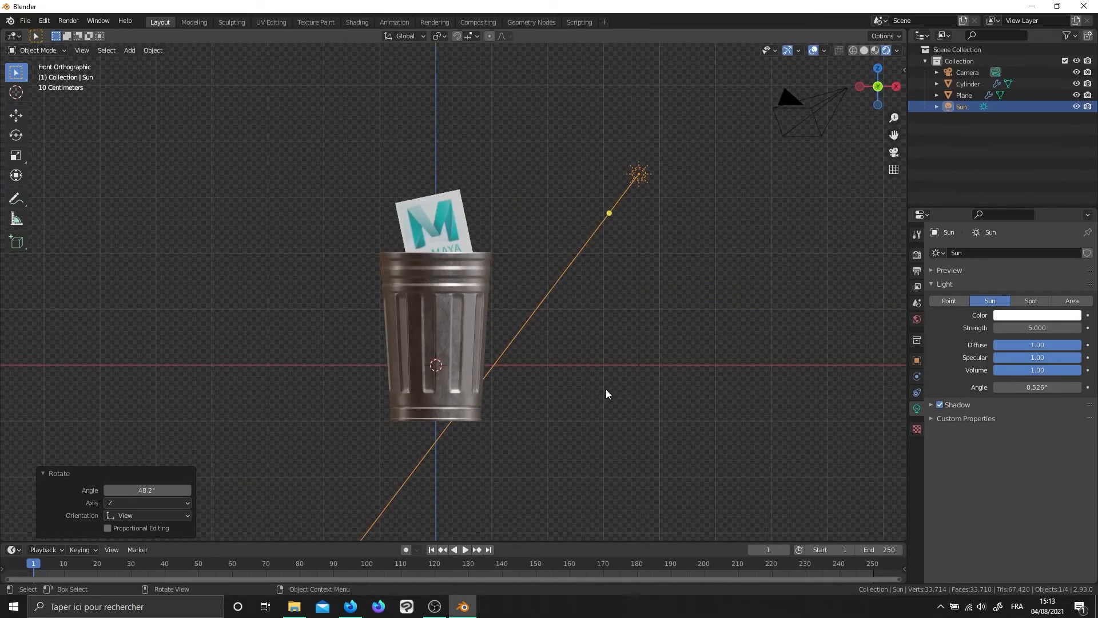
key(g)
click(732, 362)
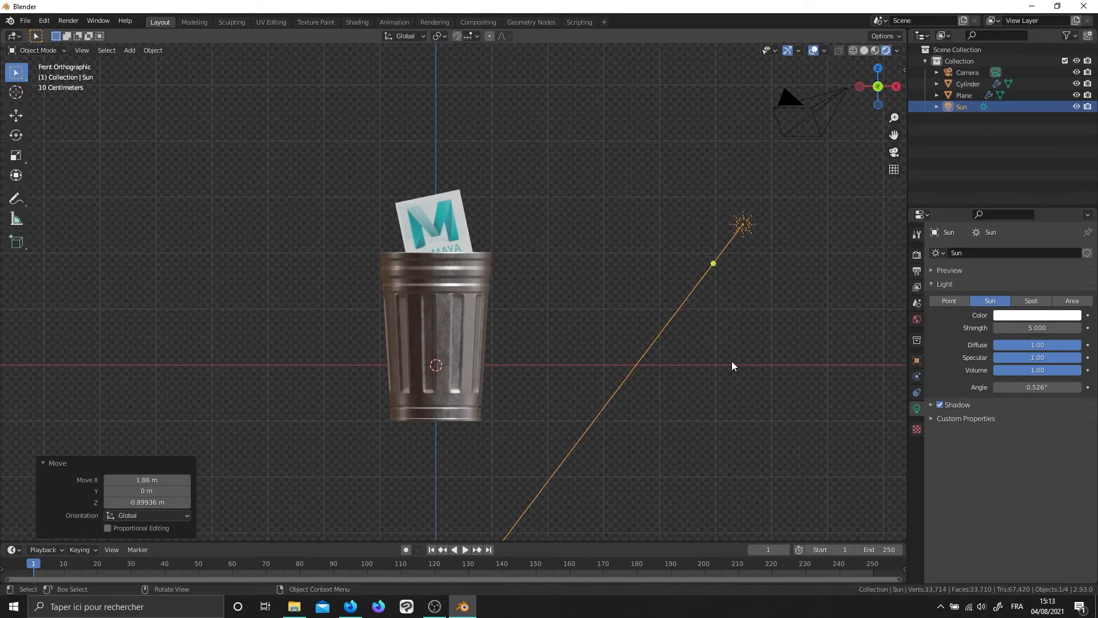
click(732, 361)
middle_drag(732, 362, 585, 373)
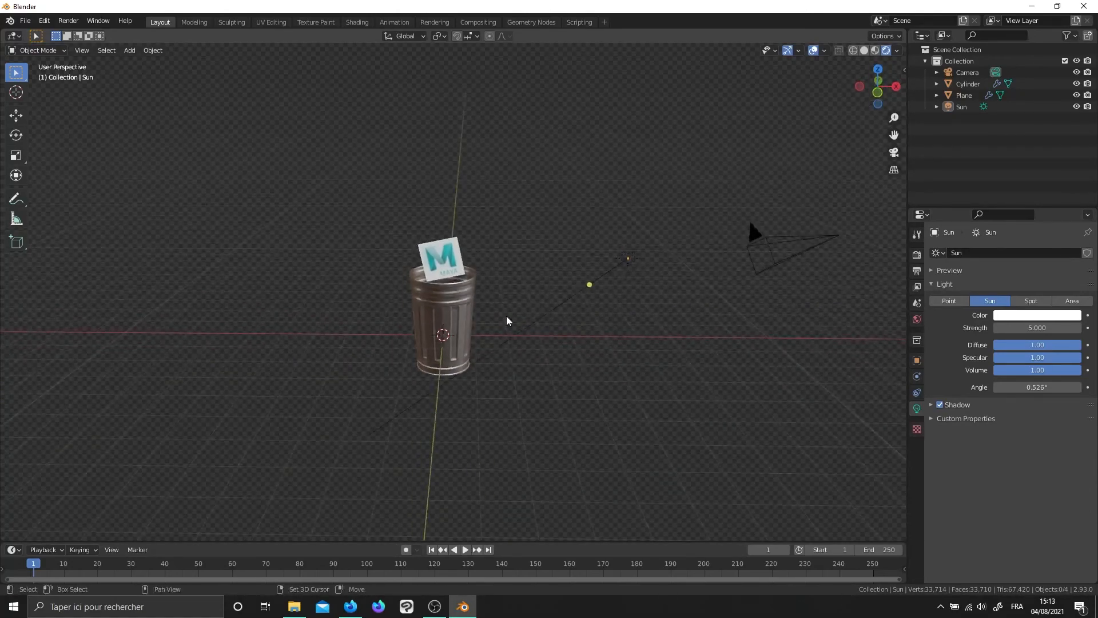
Add a mesh plane at the origin and scale it by about 17.7 as a large floor
key(shift+a)
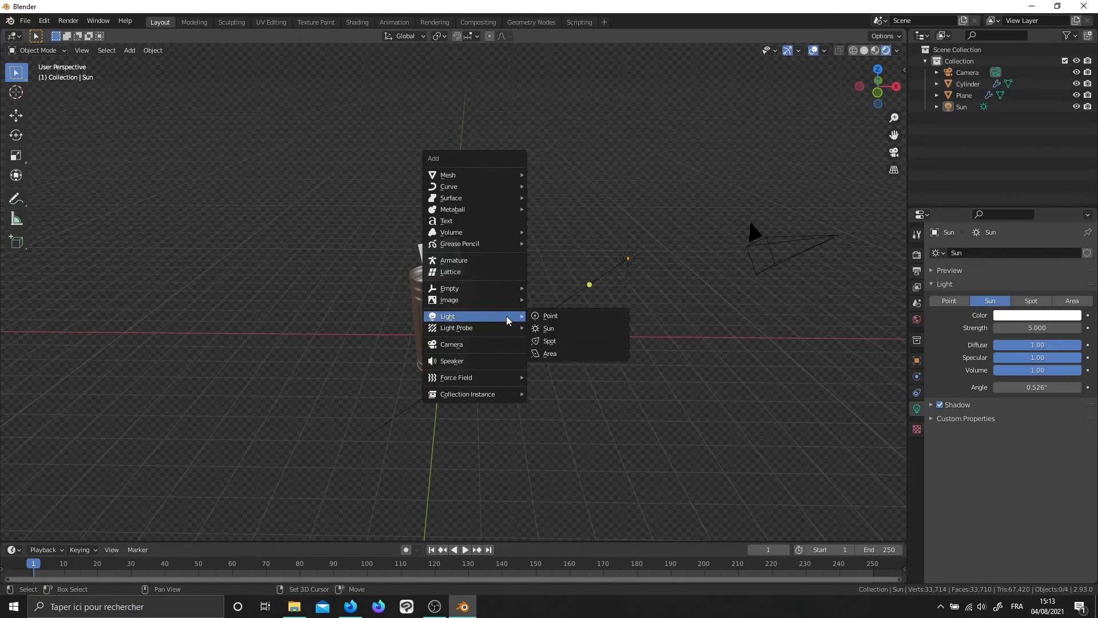
click(538, 181)
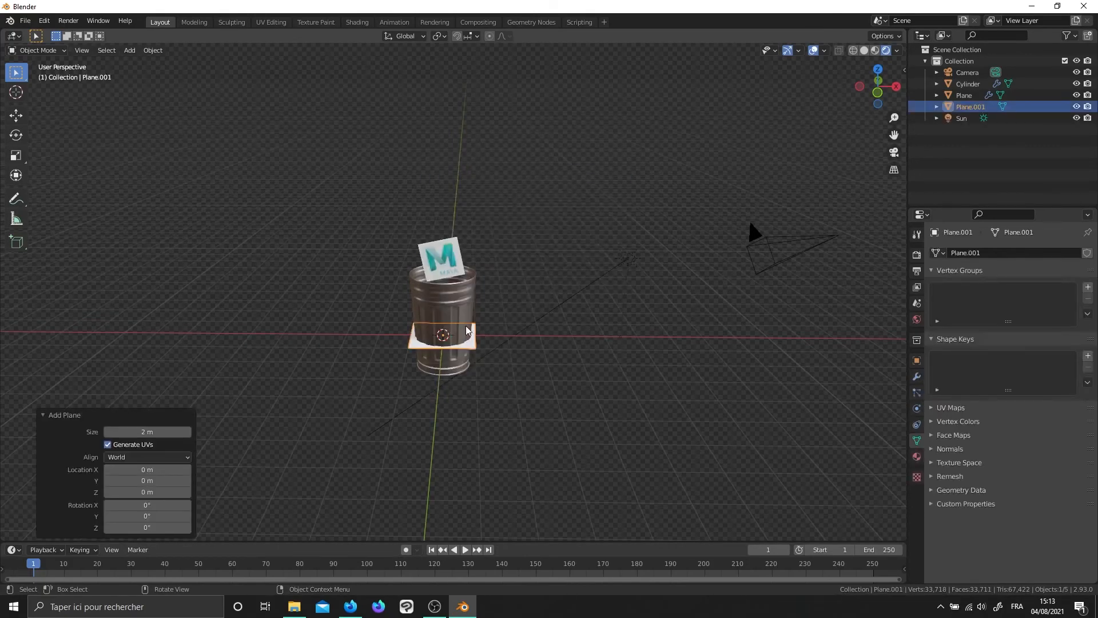
key(s)
click(249, 270)
Lower the floor plane about 1.02 m along Z to the base of the trash can
middle_drag(334, 380, 337, 372)
scroll(356, 372, up, 5)
middle_drag(439, 429, 406, 283)
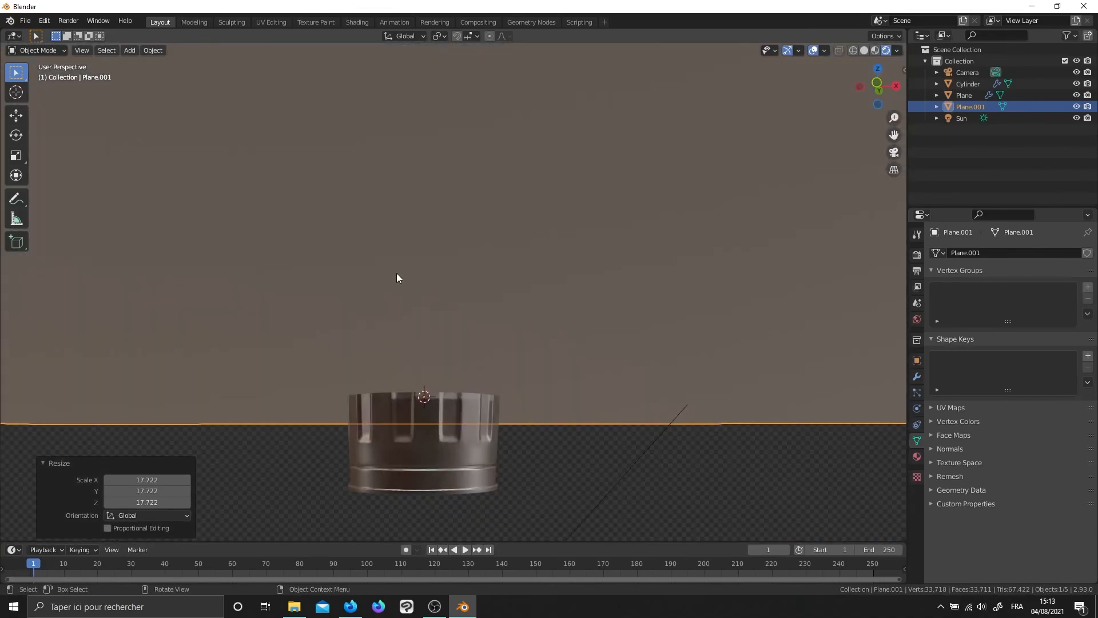
key(g)
key(z)
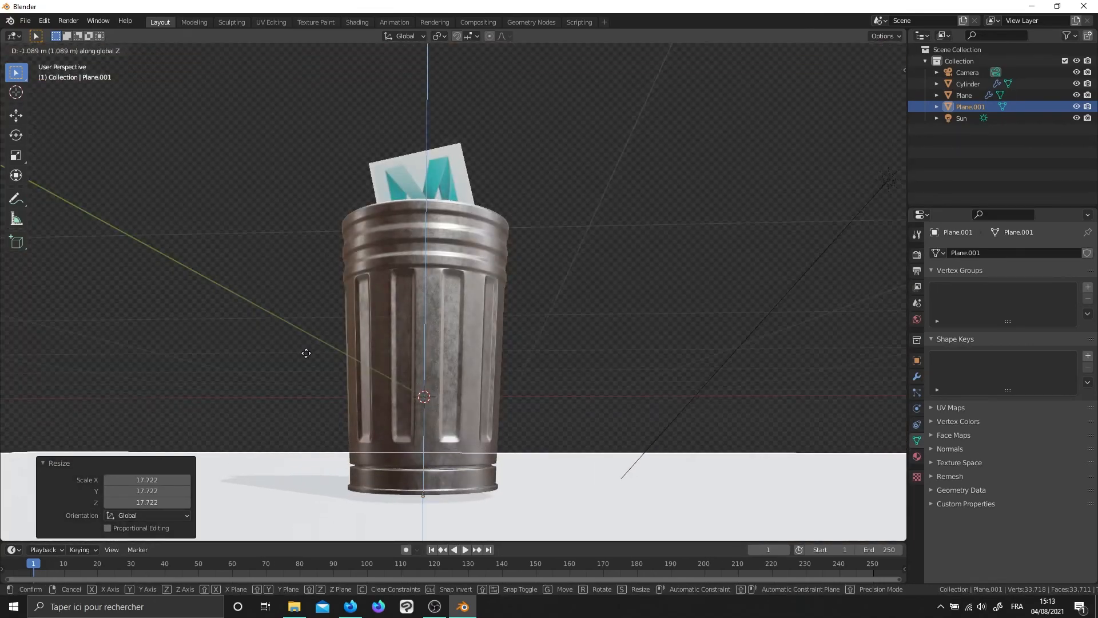
click(301, 349)
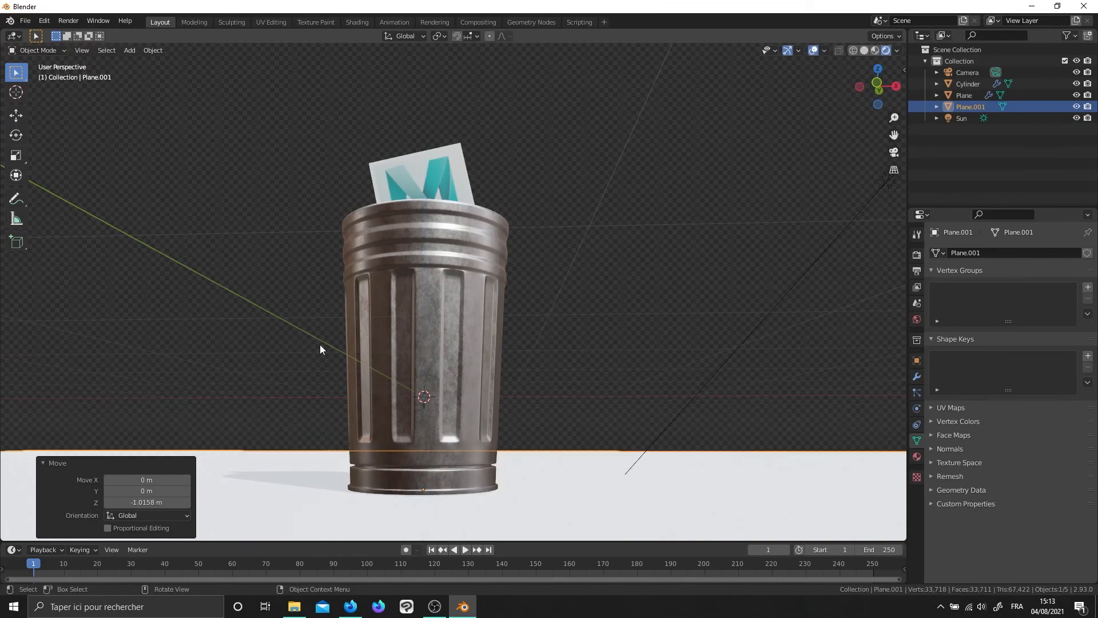
Deselect the floor plane and check the scene's render engine settings and the trash can's lighting
click(572, 270)
middle_drag(571, 270, 511, 338)
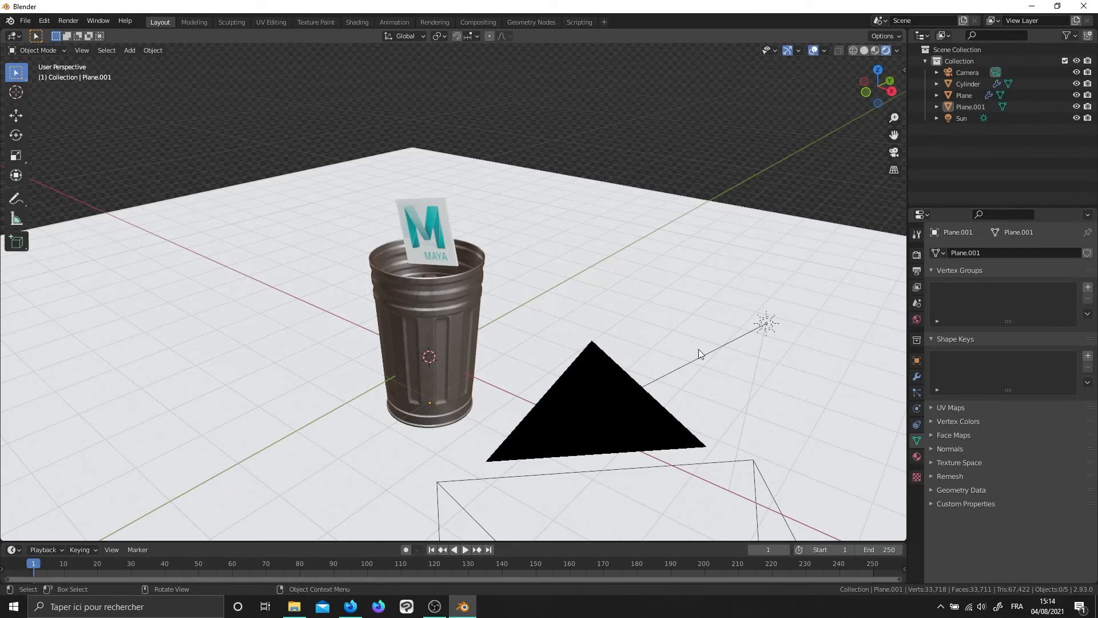
click(917, 254)
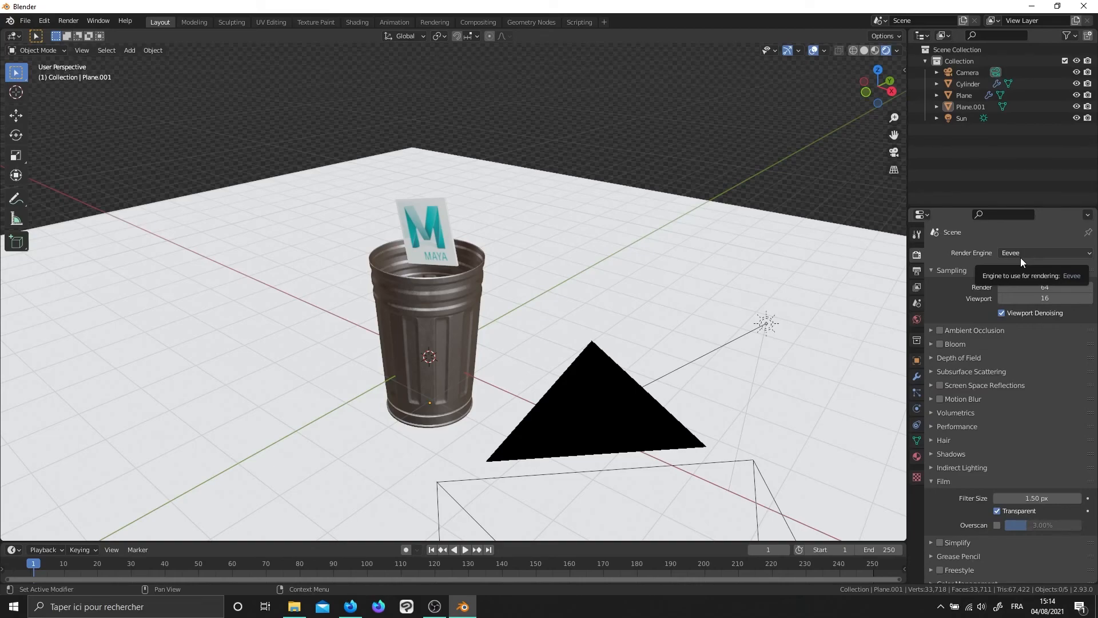
middle_drag(348, 276, 416, 287)
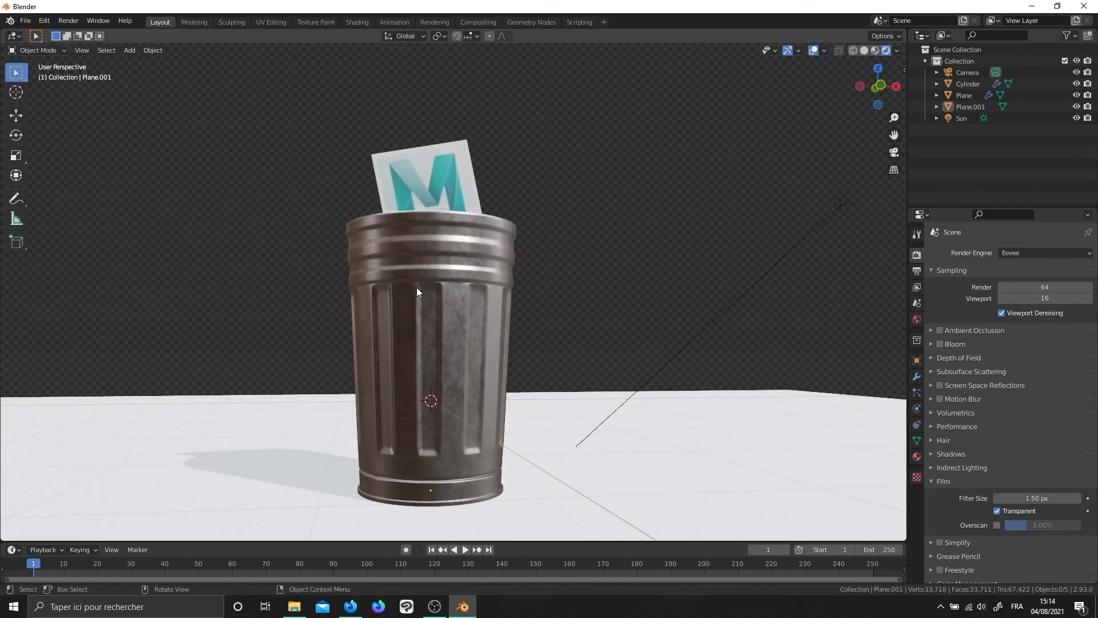
Look through the camera, select it, and set its X, Y and Z location to 0 m
key(KP_0)
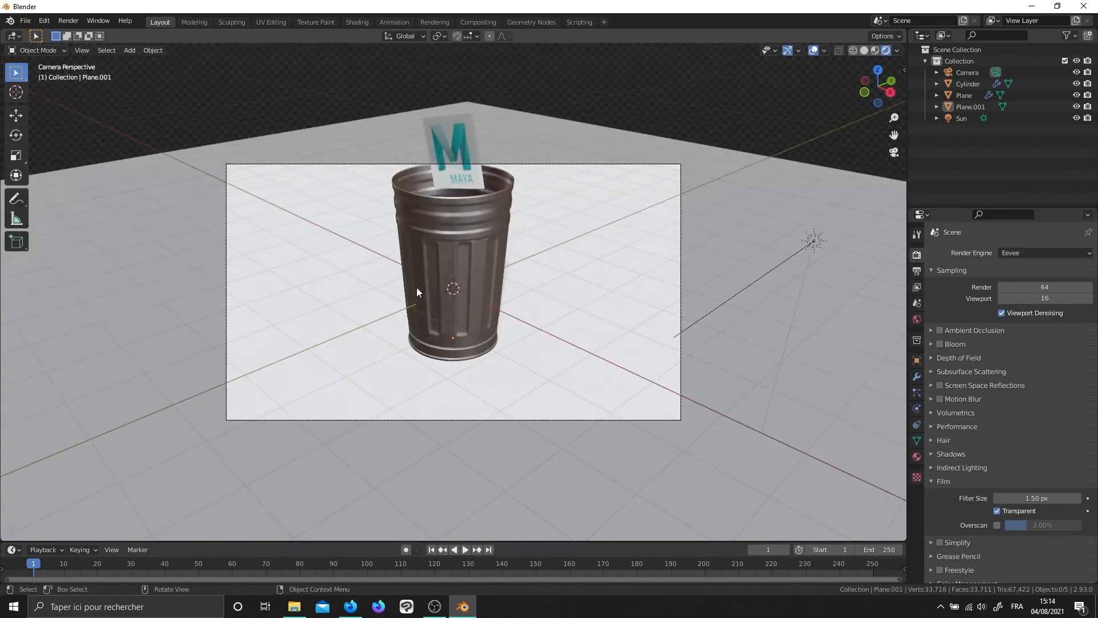
click(556, 164)
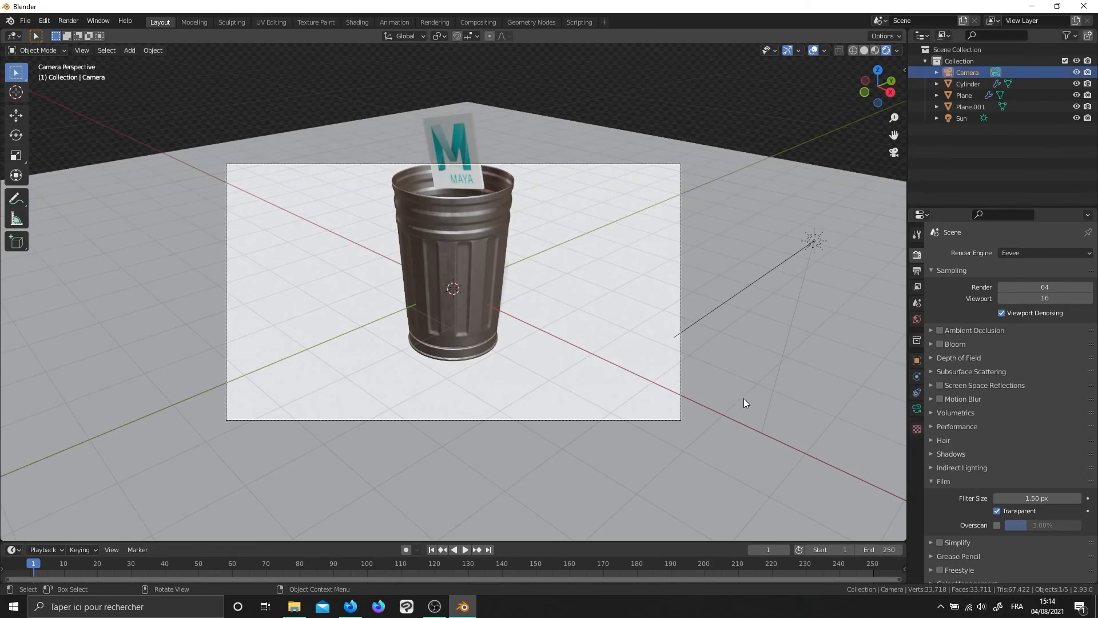
click(917, 361)
drag(1050, 288, 1041, 309)
text(0)
key(Return)
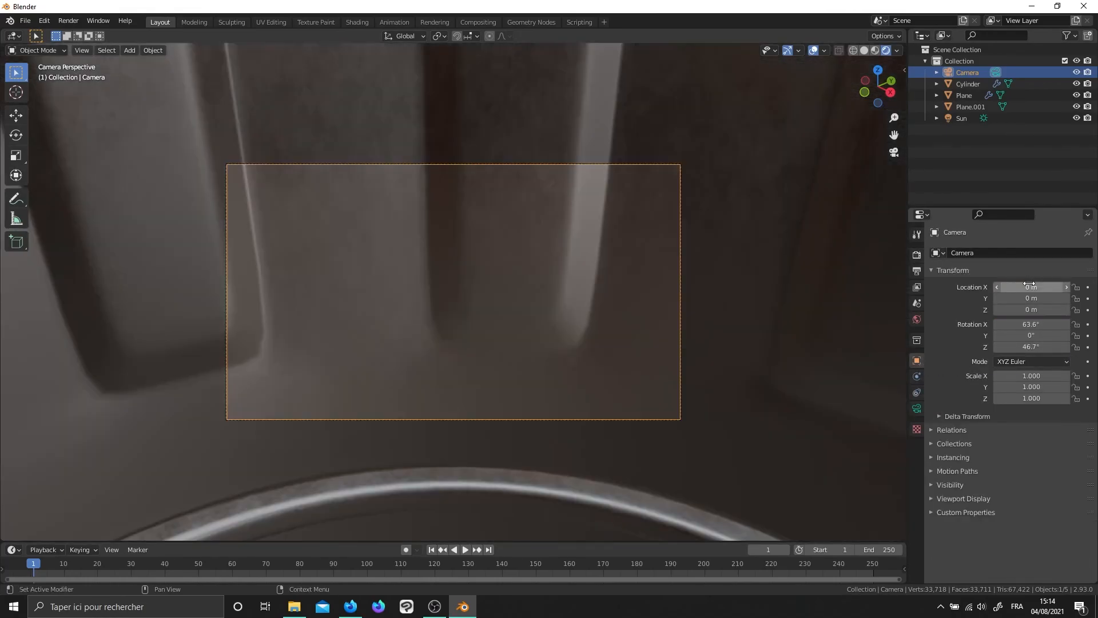
Set the camera's Z and X rotation to 0°
click(1028, 346)
text(0)
key(Return)
click(1038, 323)
text(0)
key(Return)
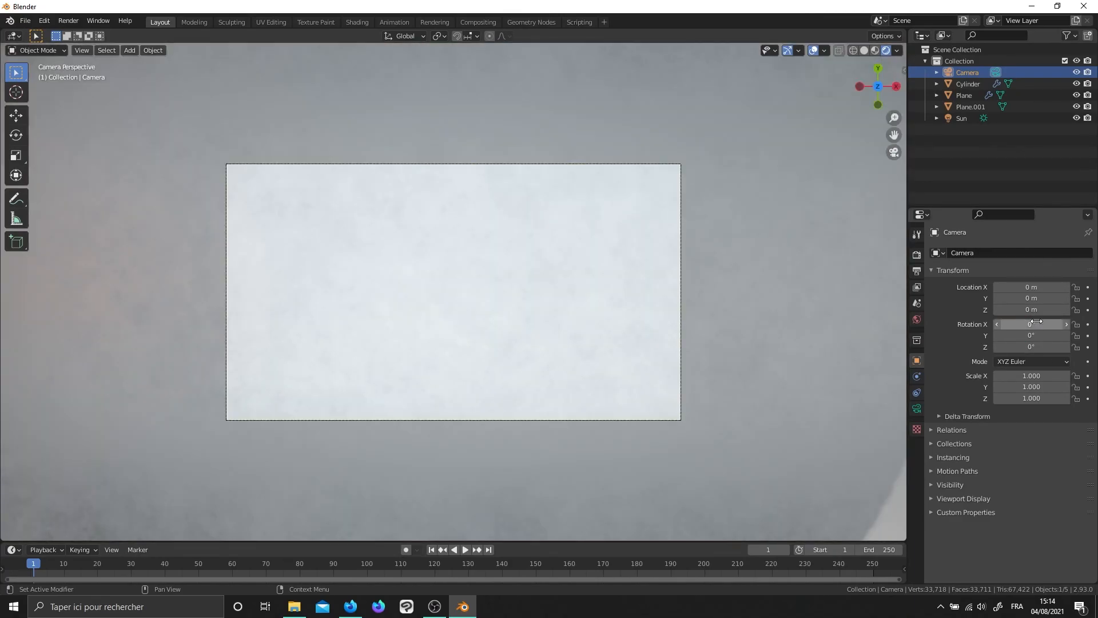
Pull the camera back to about -9.42 m along Y and set its X rotation to 90°
click(1031, 297)
text(-2.25)
key(Return)
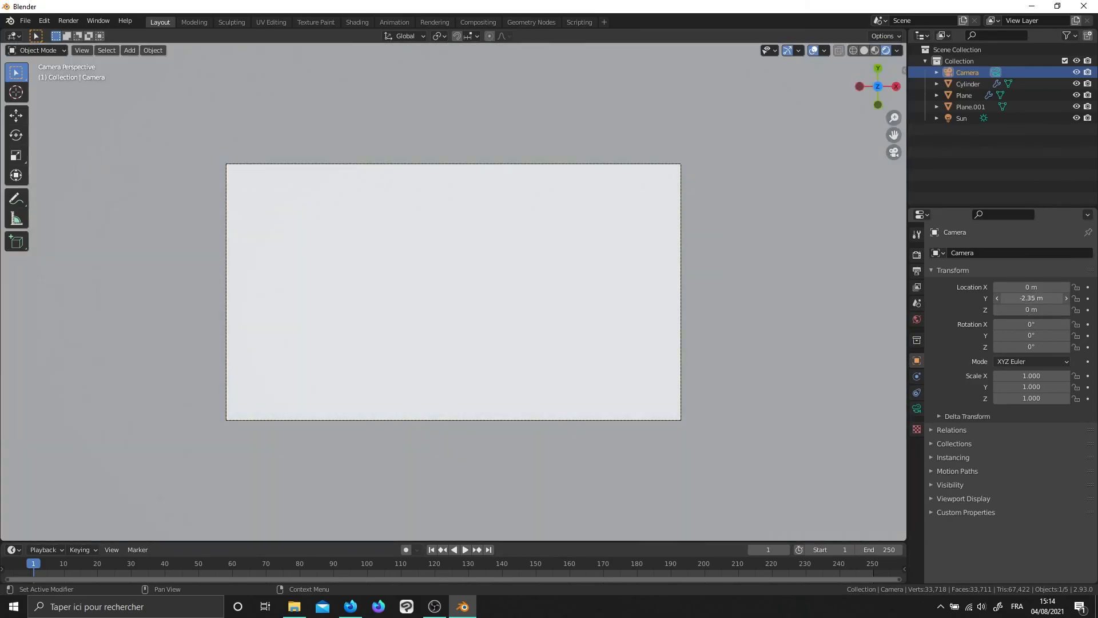
drag(1031, 298, 1060, 323)
click(1031, 324)
text(90)
key(Return)
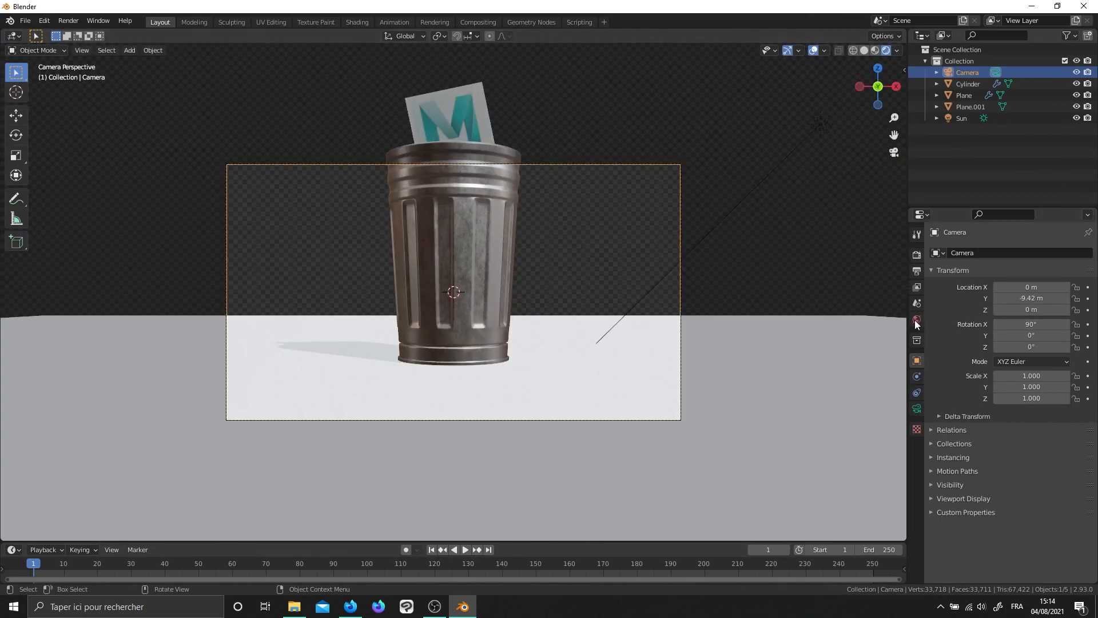
Frame the whole can with the camera at Y -12.37 m, Z 2.04 m and X rotation 85°, and deselect it
mouse_move(1023, 310)
mouse_down()
mouse_move(1052, 309)
mouse_move(995, 298)
mouse_move(1024, 324)
mouse_move(1013, 324)
mouse_move(1032, 324)
mouse_up()
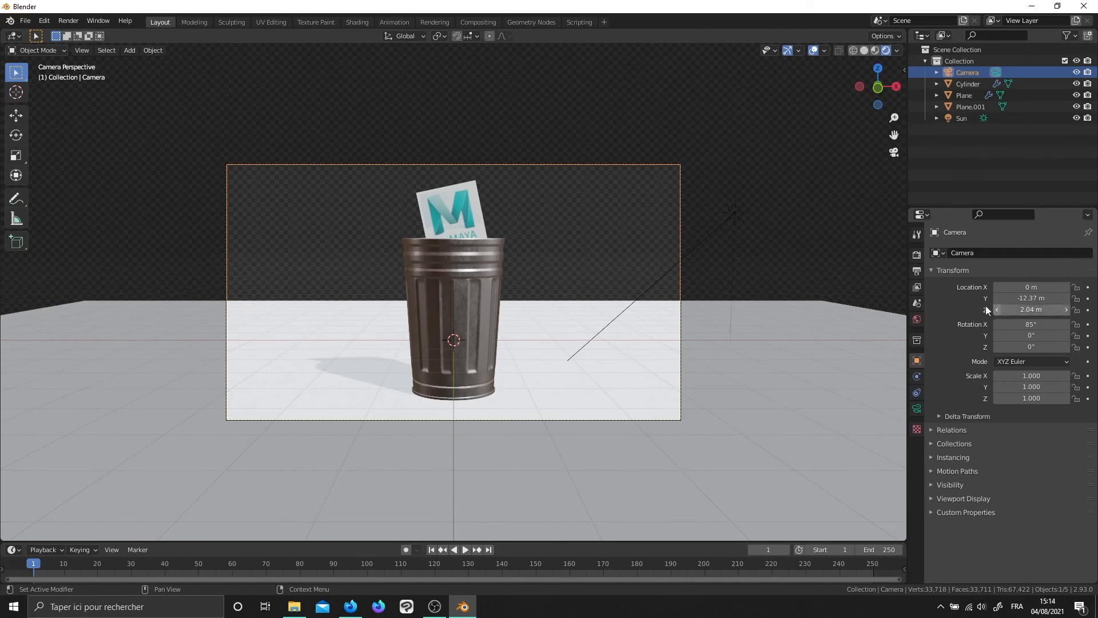
click(696, 142)
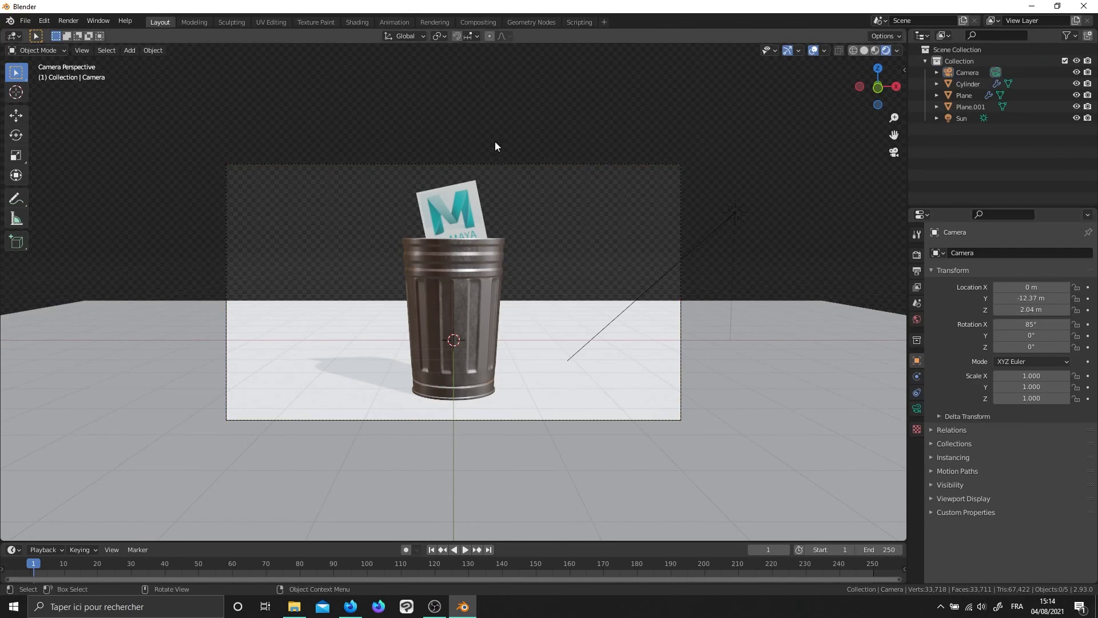
Render the camera view as a still image and show the full result in a maximized render window
click(69, 20)
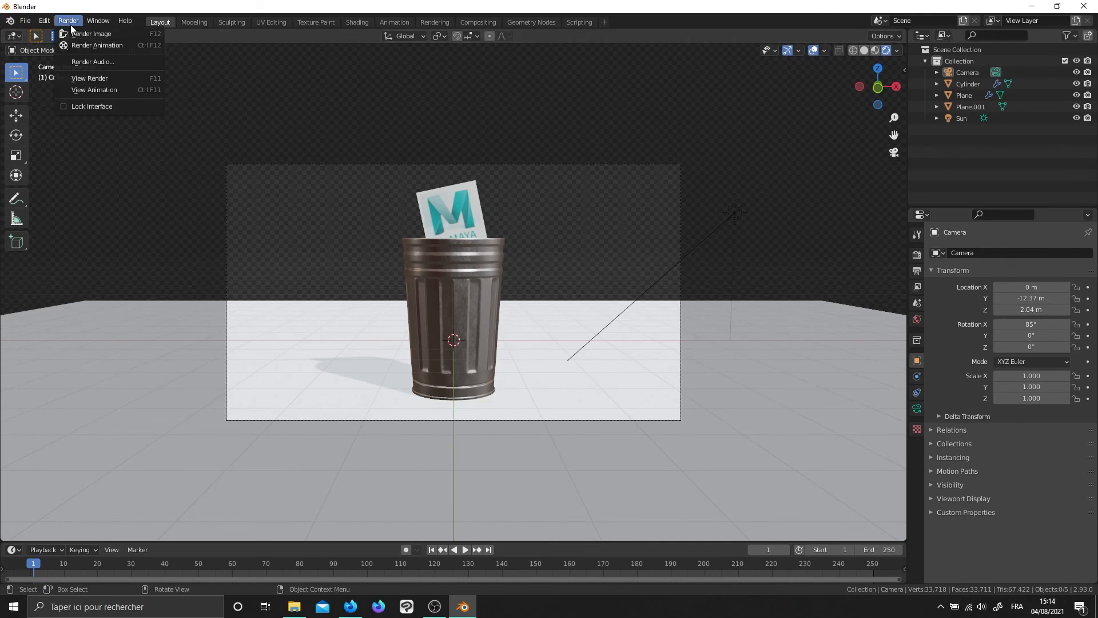
click(80, 34)
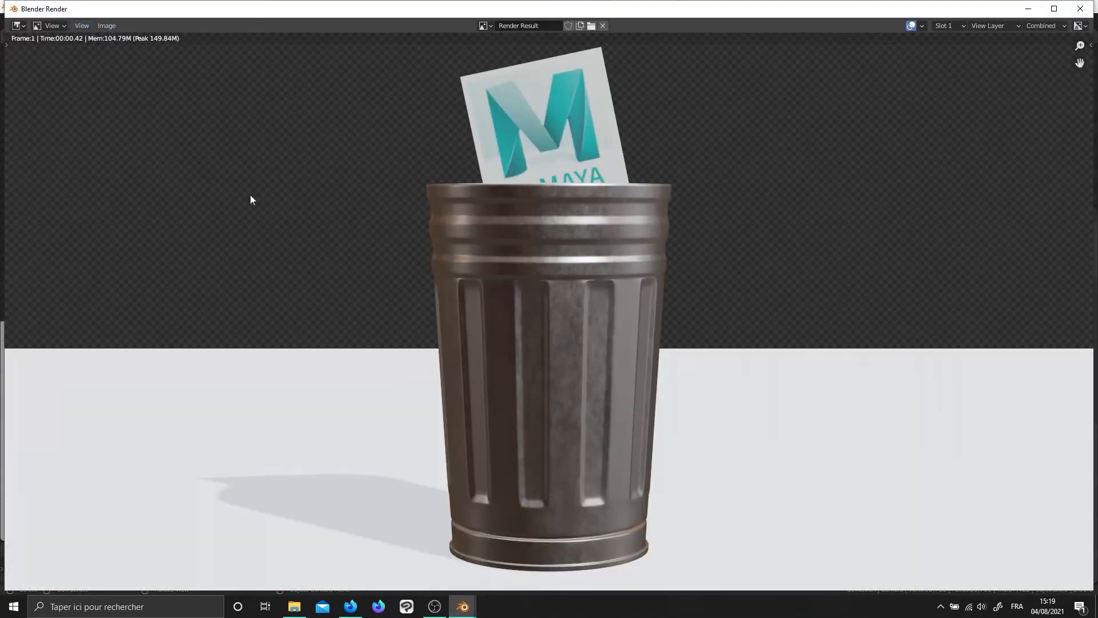
scroll(311, 270, down, 2)
scroll(485, 321, up, 1)
middle_drag(509, 324, 475, 339)
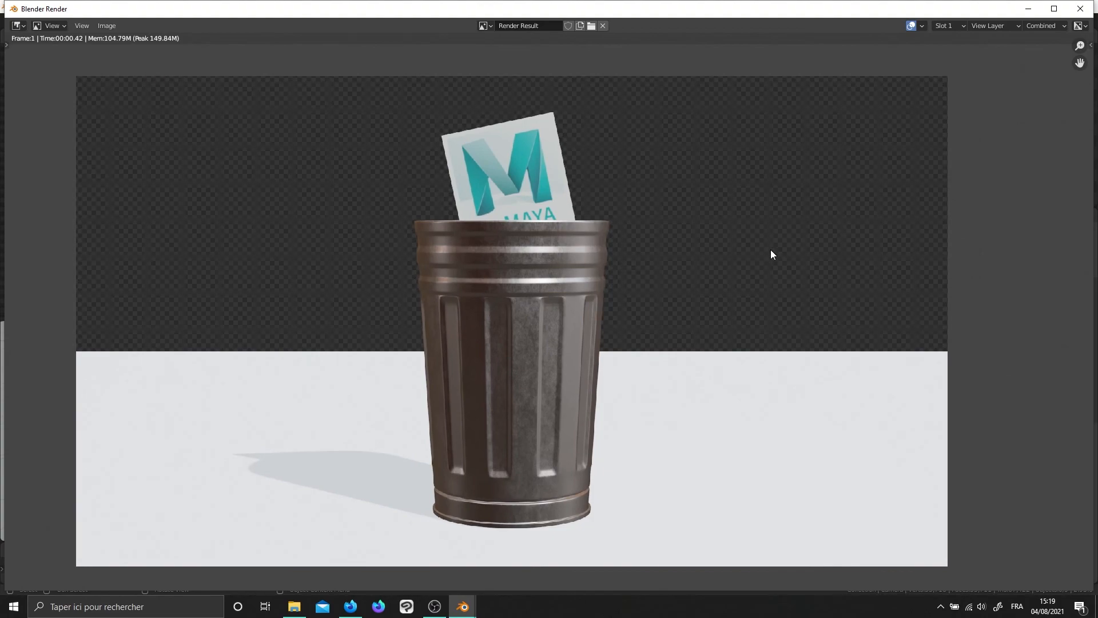
click(1054, 9)
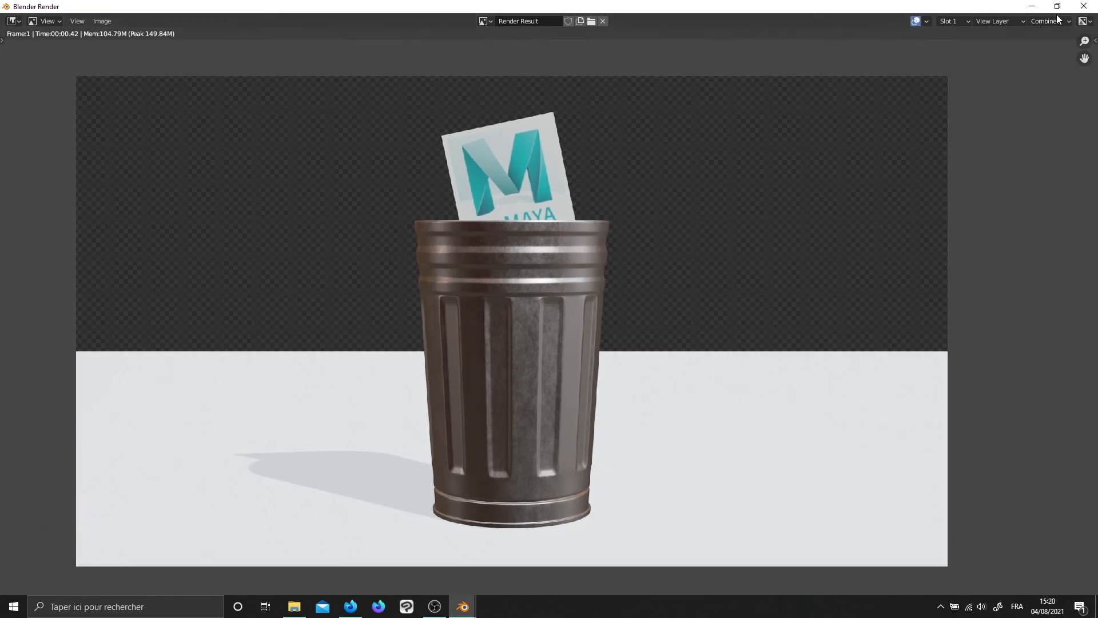